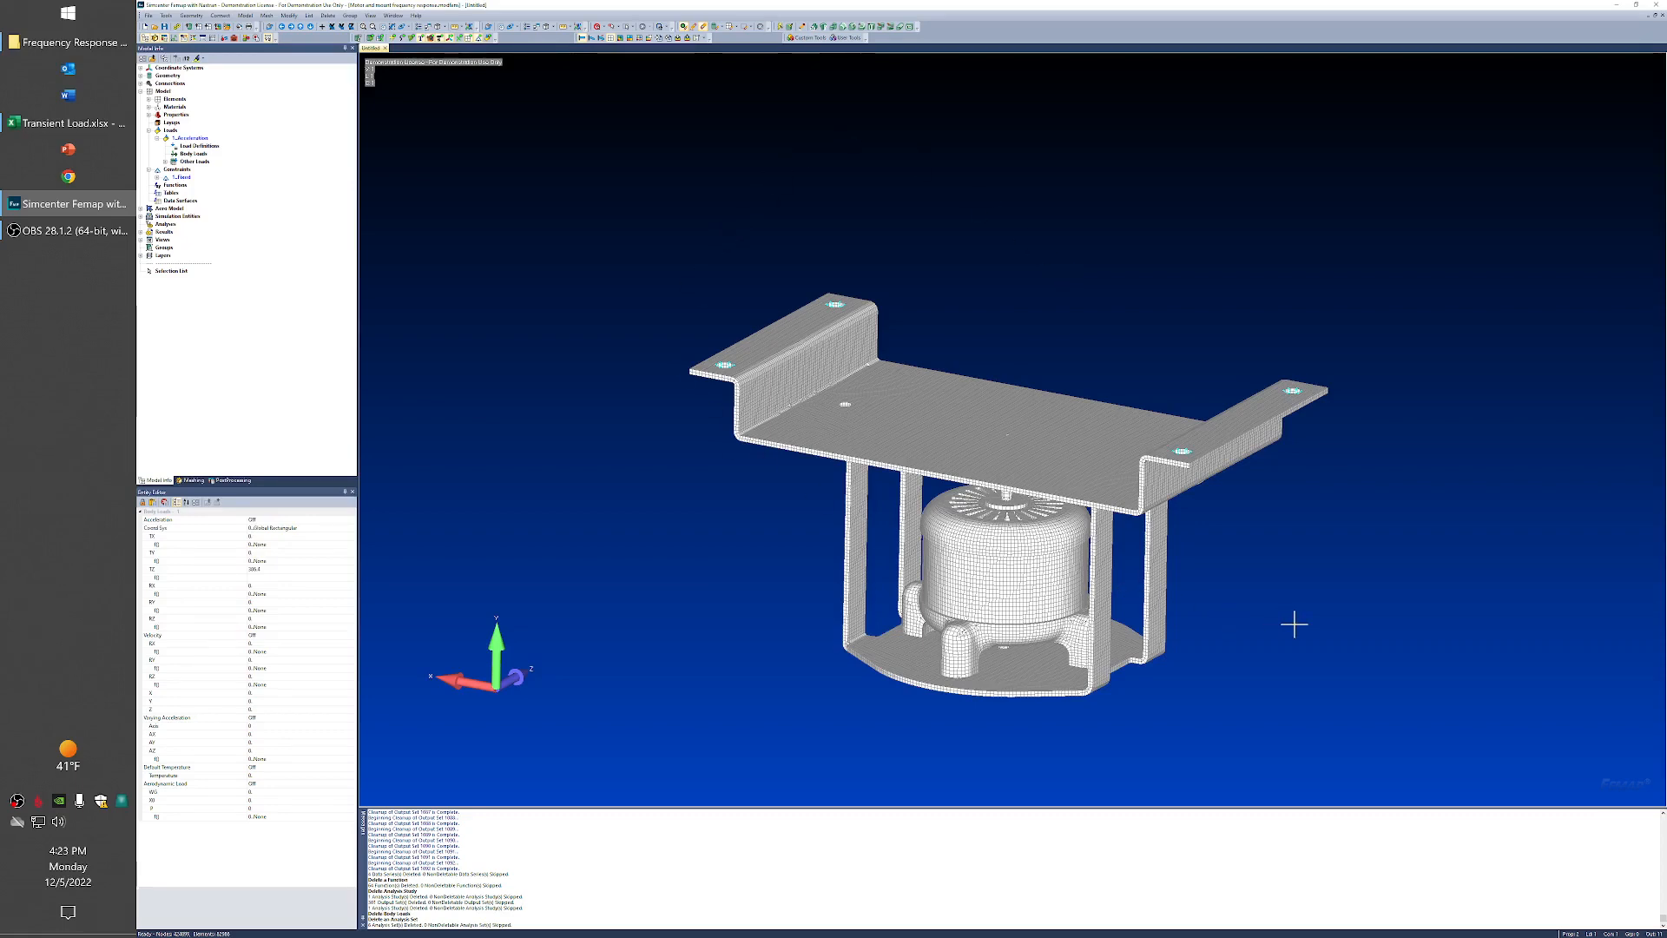
Step: Examine the meshed motor and bracket assembly from several angles and inspect the AISI 4340 Steel material's properties
middle_click_drag(1276, 611, 1268, 665)
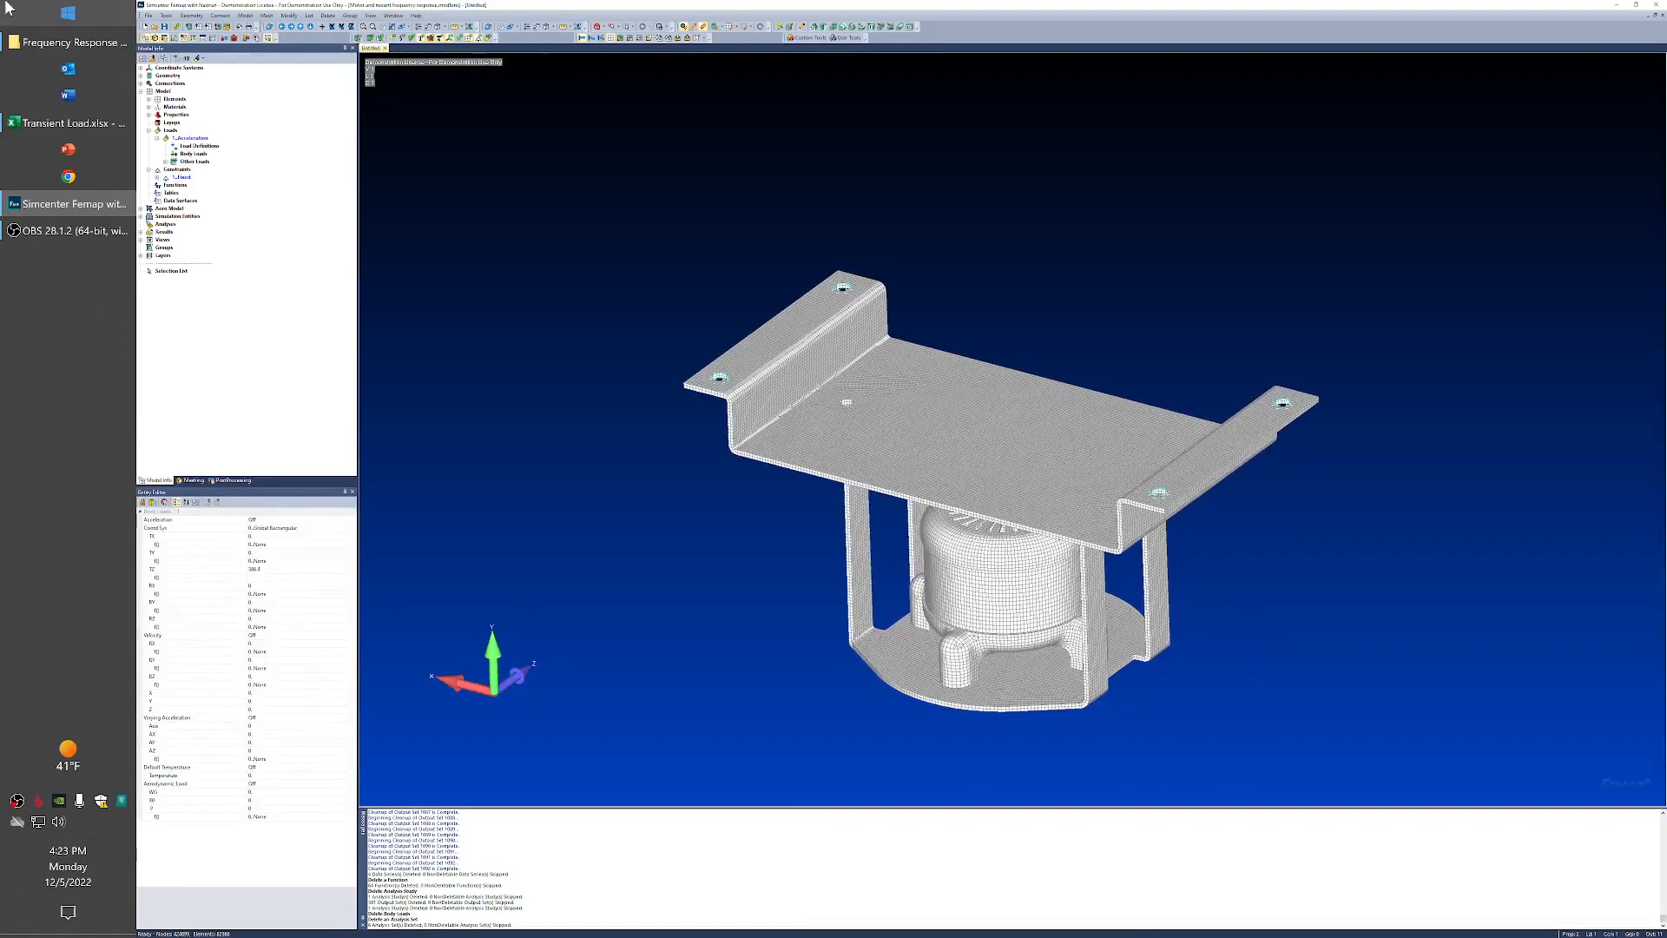
left_click(147, 103)
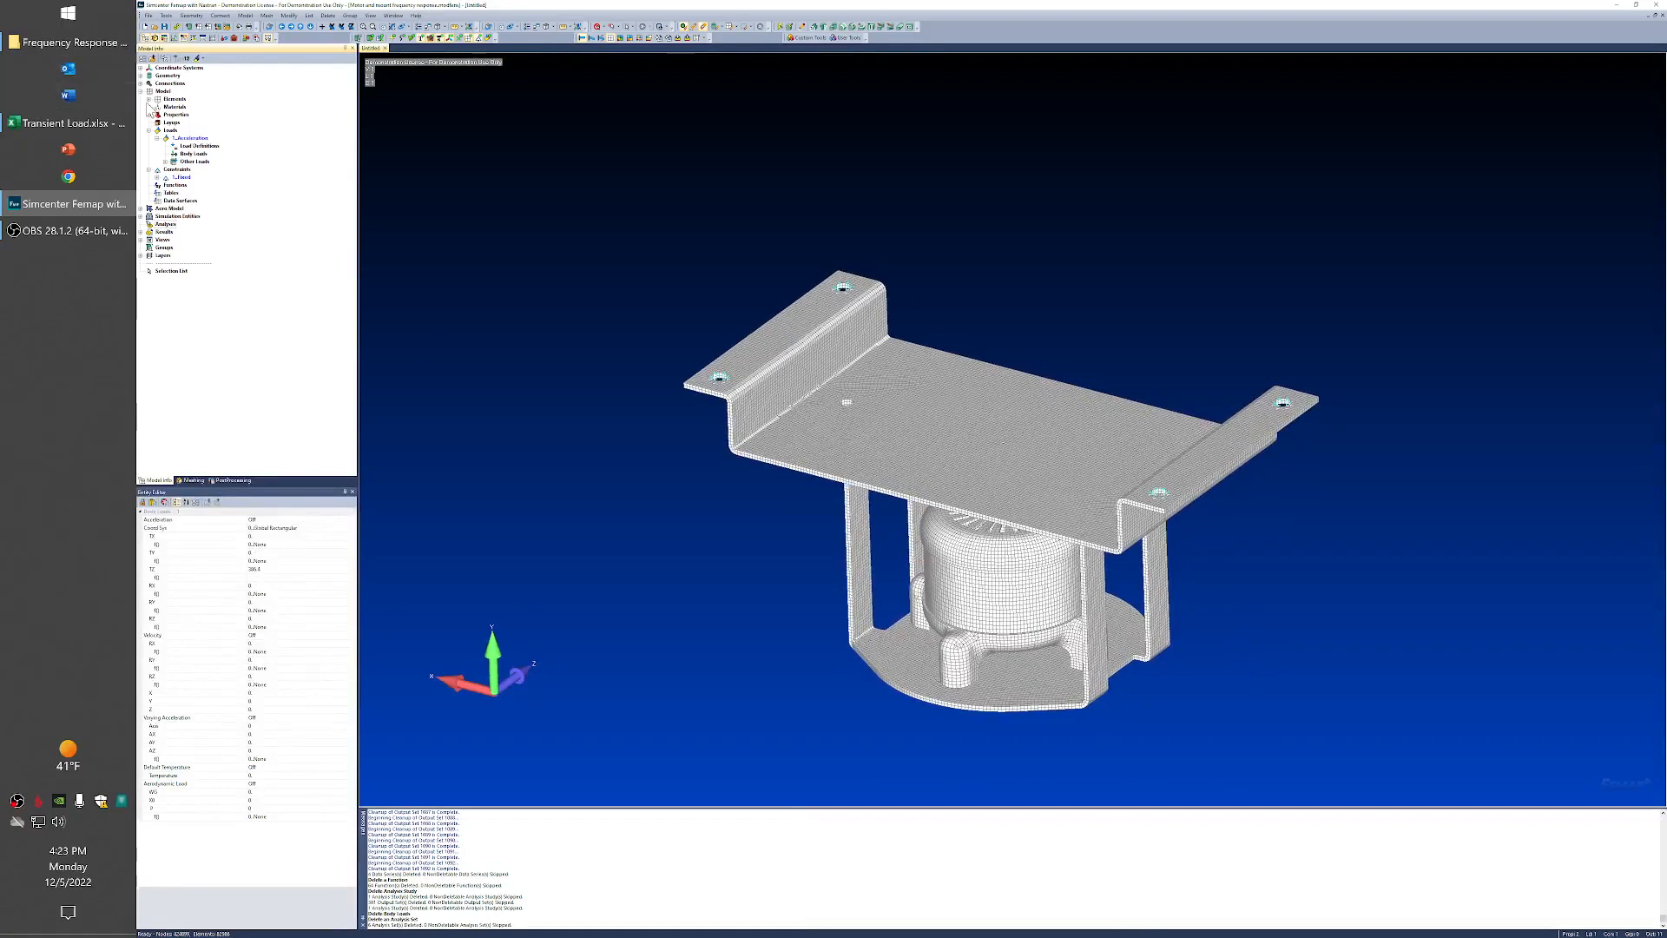
left_click(150, 100)
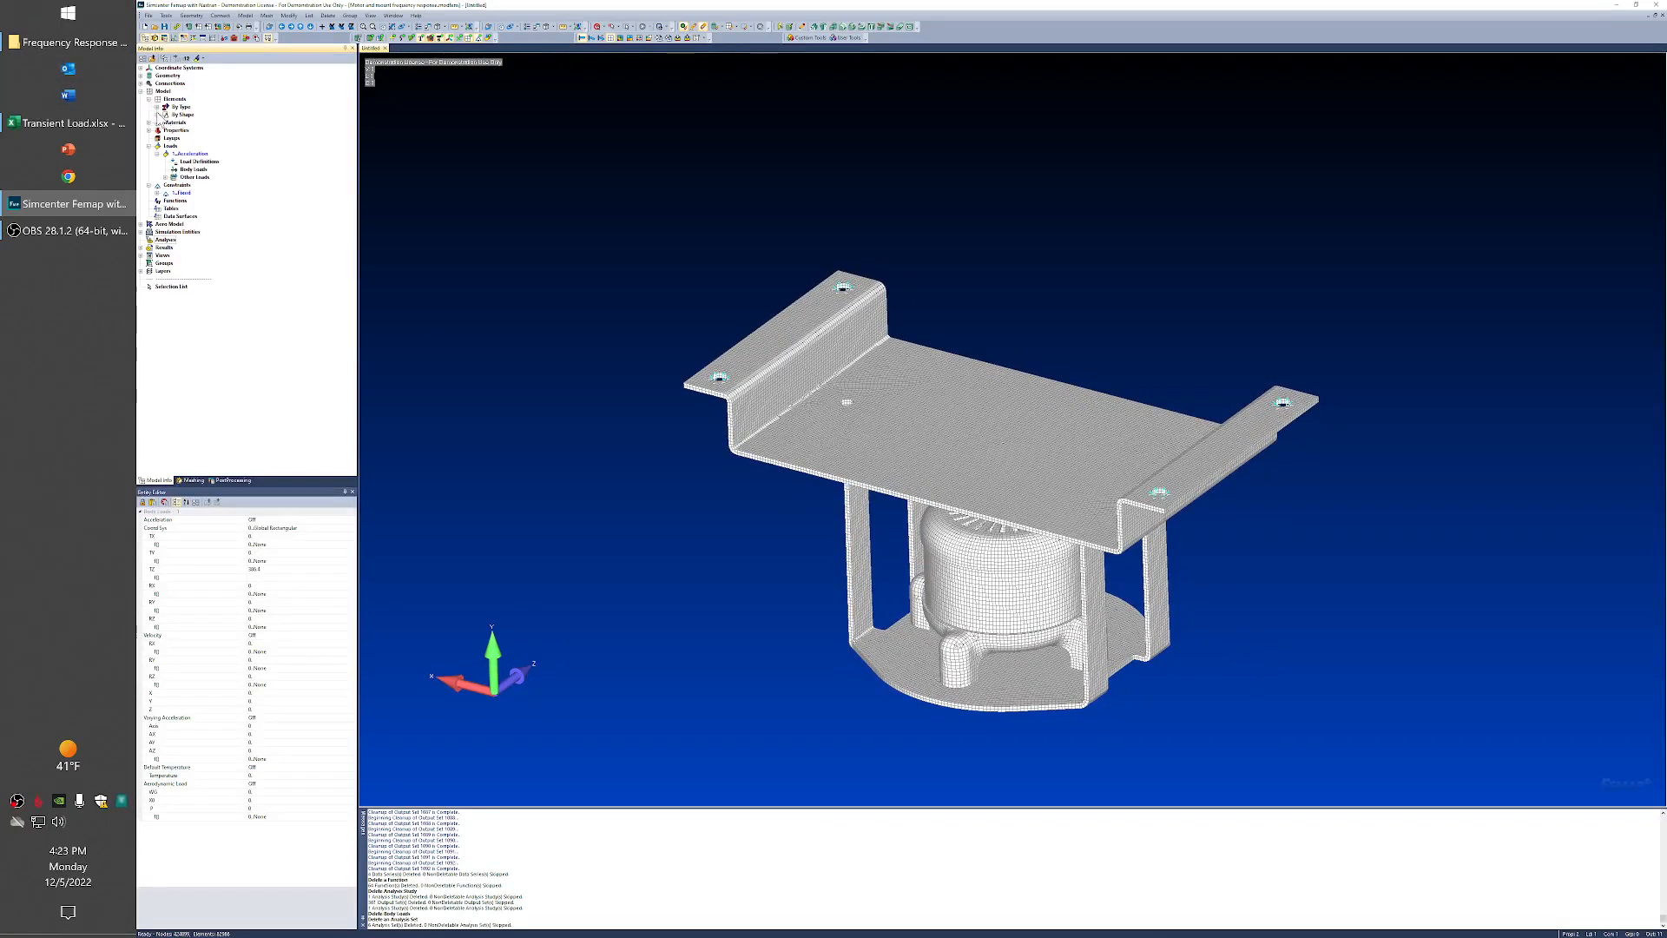
left_click(149, 122)
left_click(198, 130)
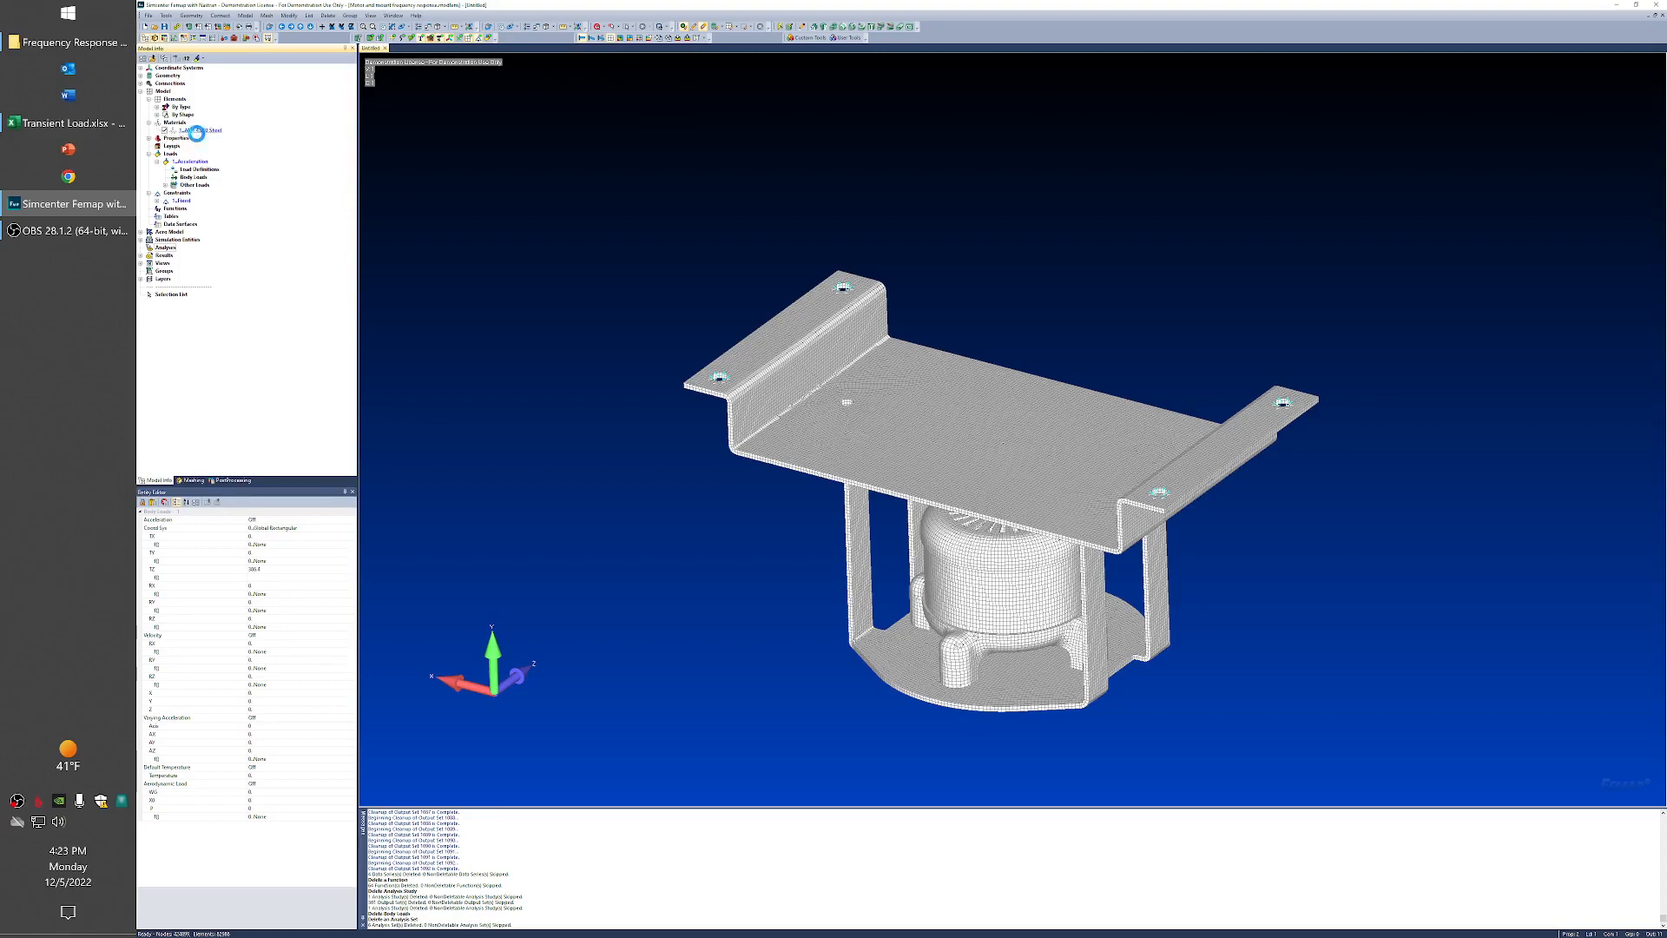
middle_click_drag(696, 532, 738, 460)
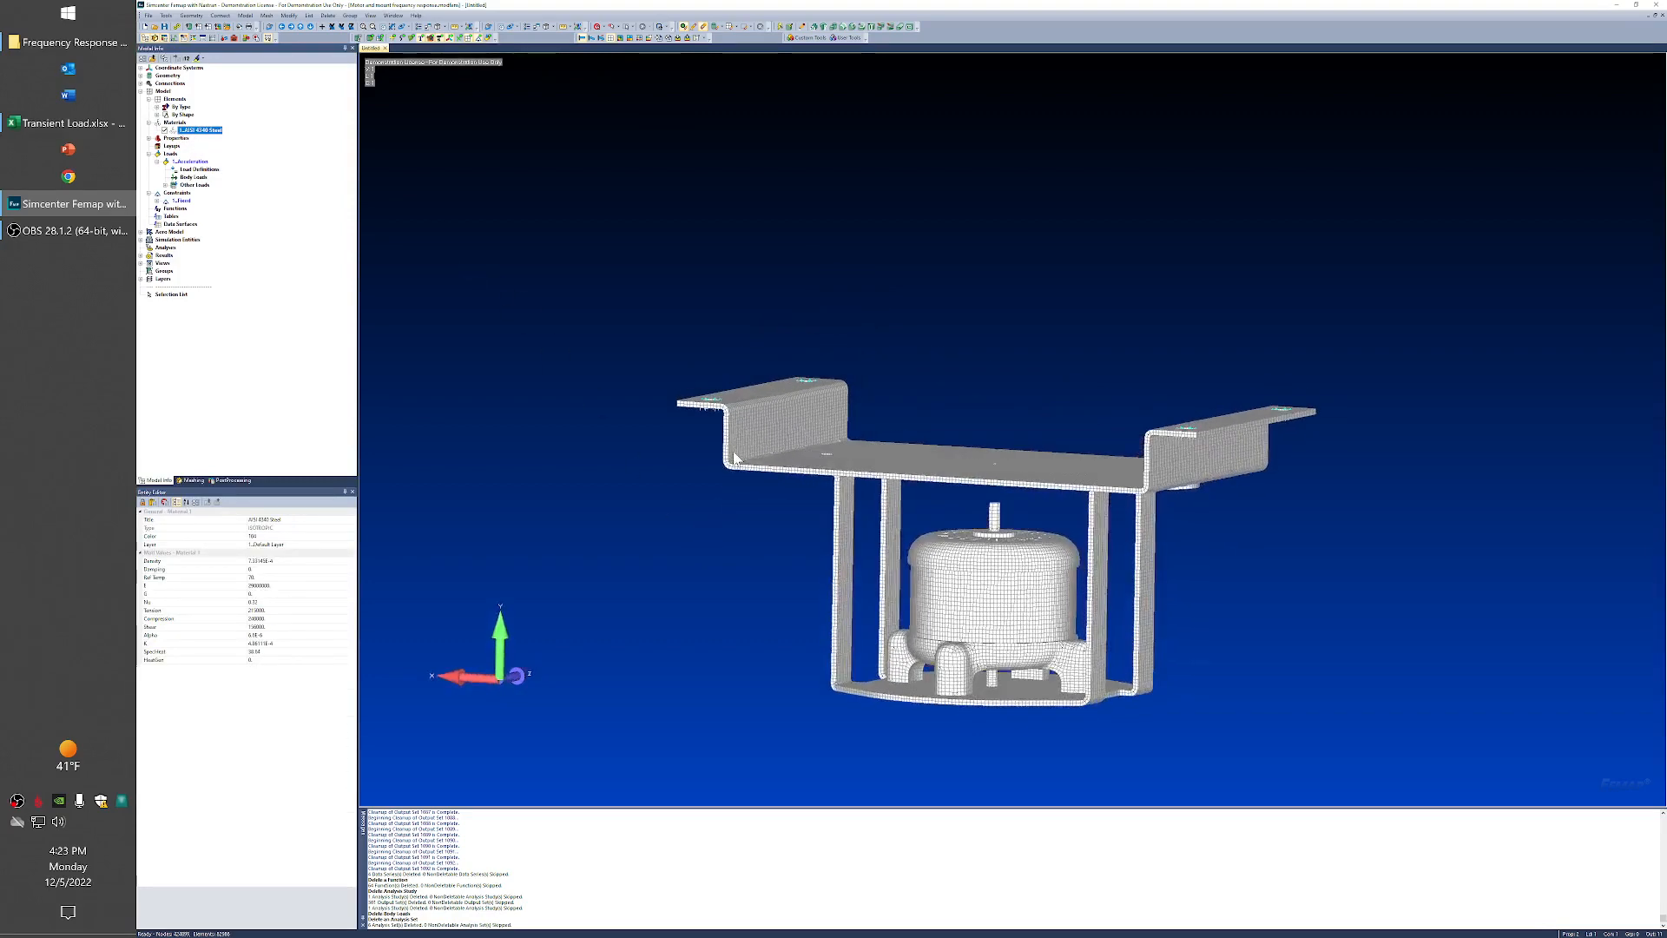
scroll(956, 602, "up", 2)
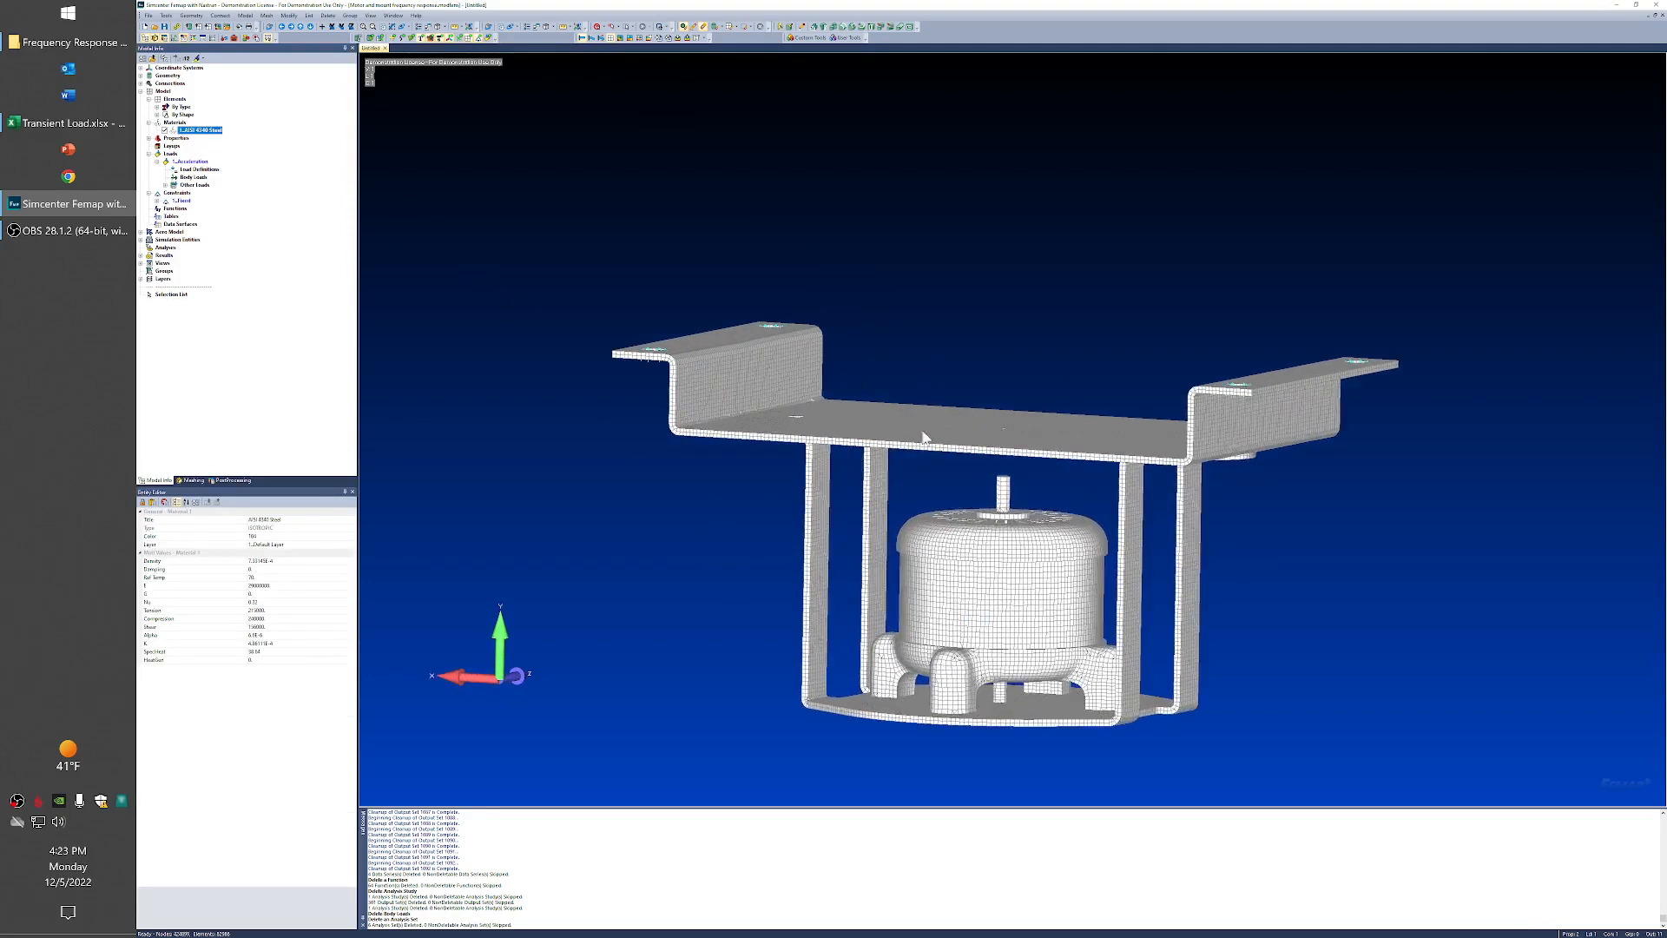
middle_click_drag(924, 420, 920, 471)
middle_click_drag(943, 543, 941, 365, "ctrl")
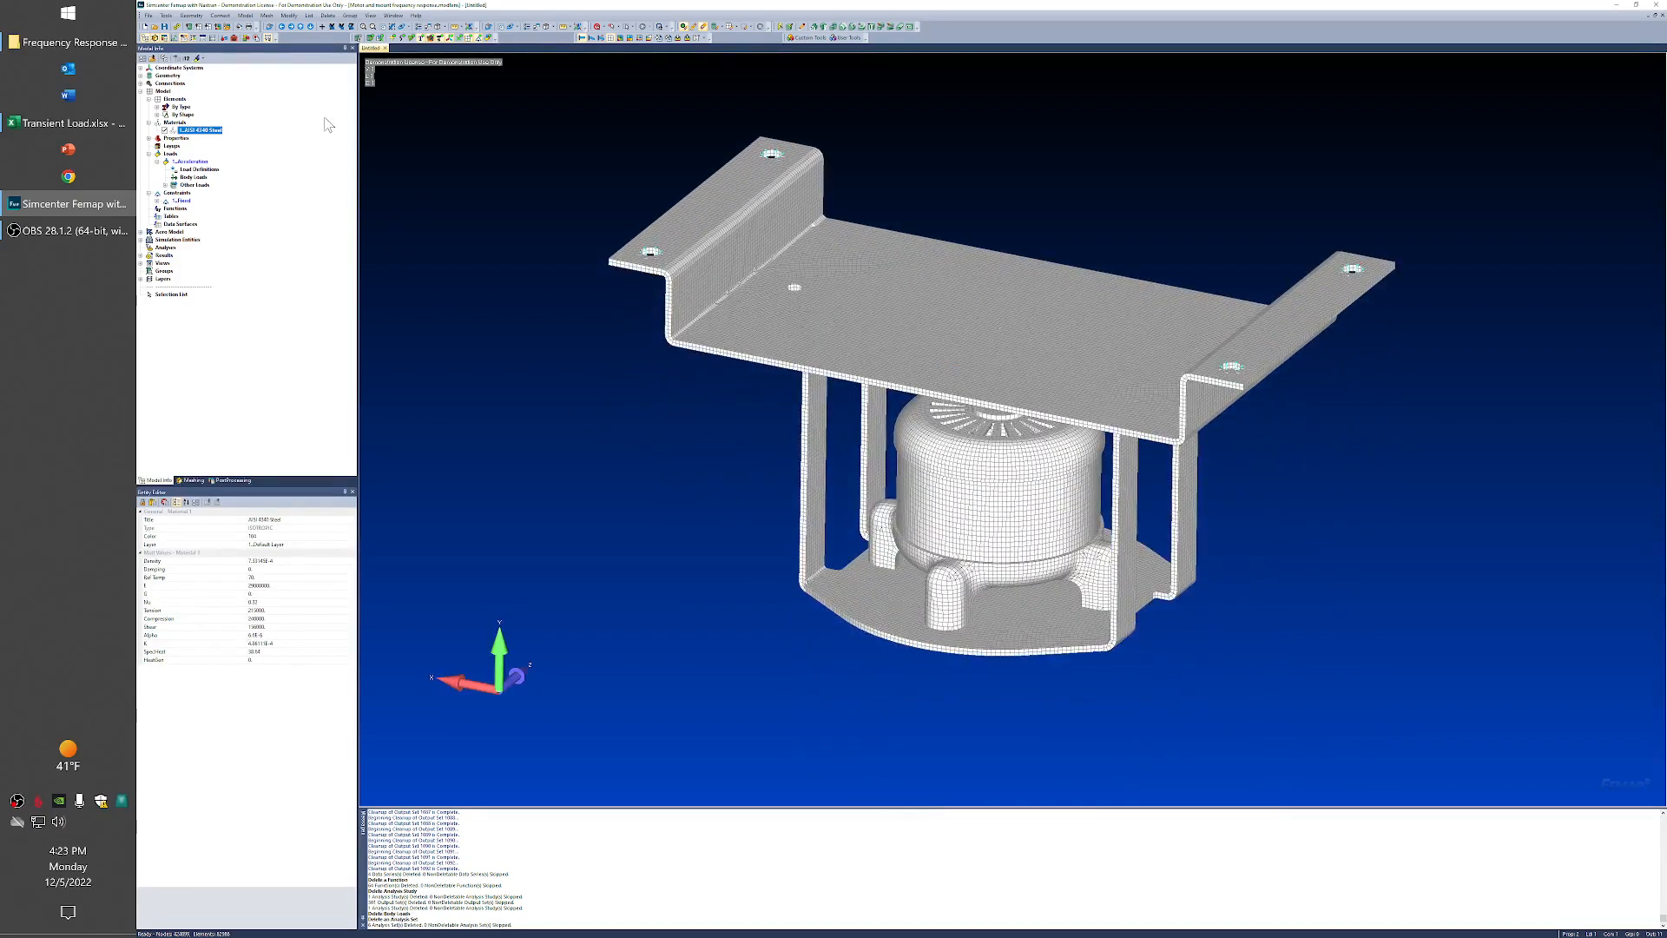
Step: Review the mesh's element shapes and the entries under the model's connections
left_click(157, 115)
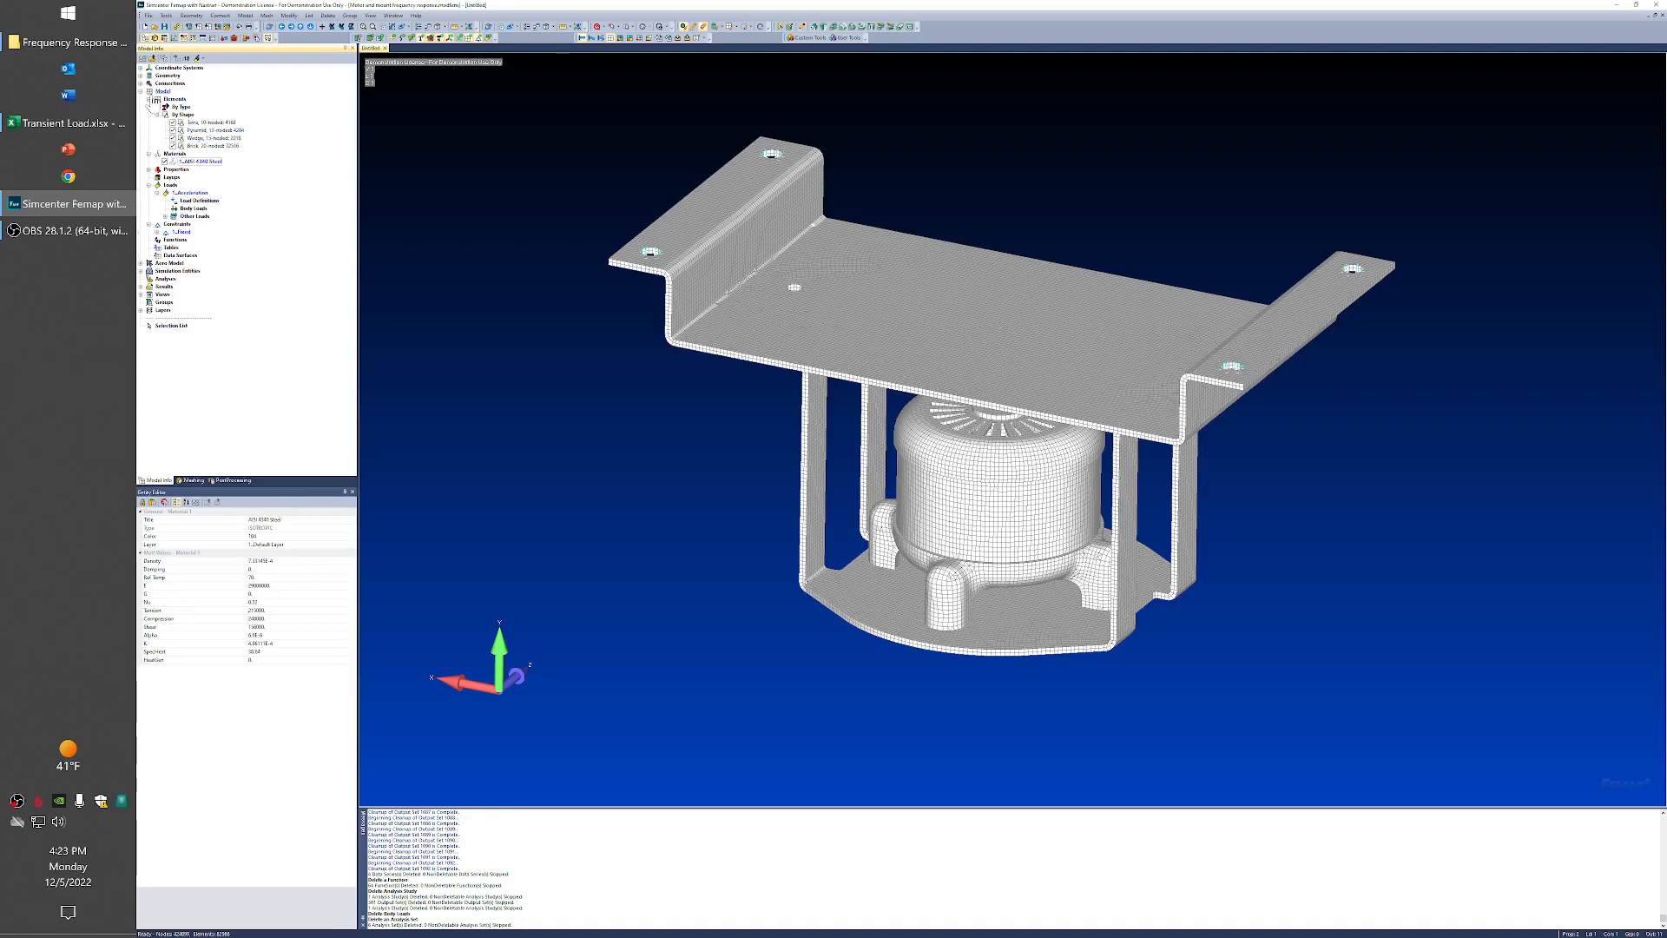
left_click(142, 84)
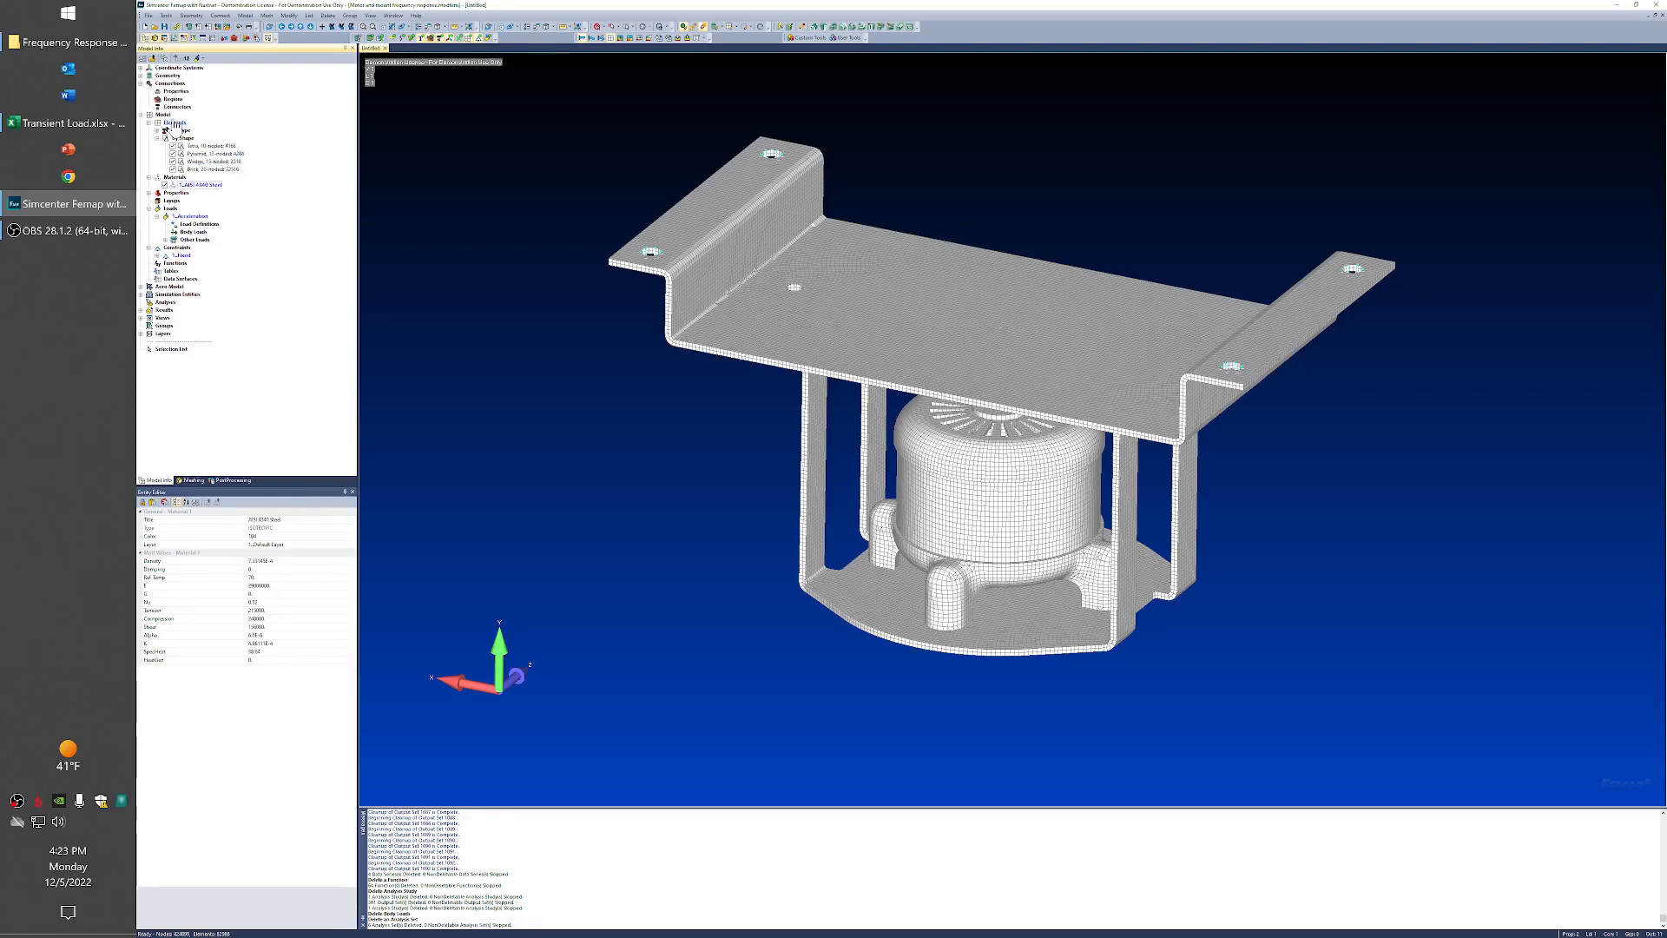
middle_click_drag(710, 360, 825, 503)
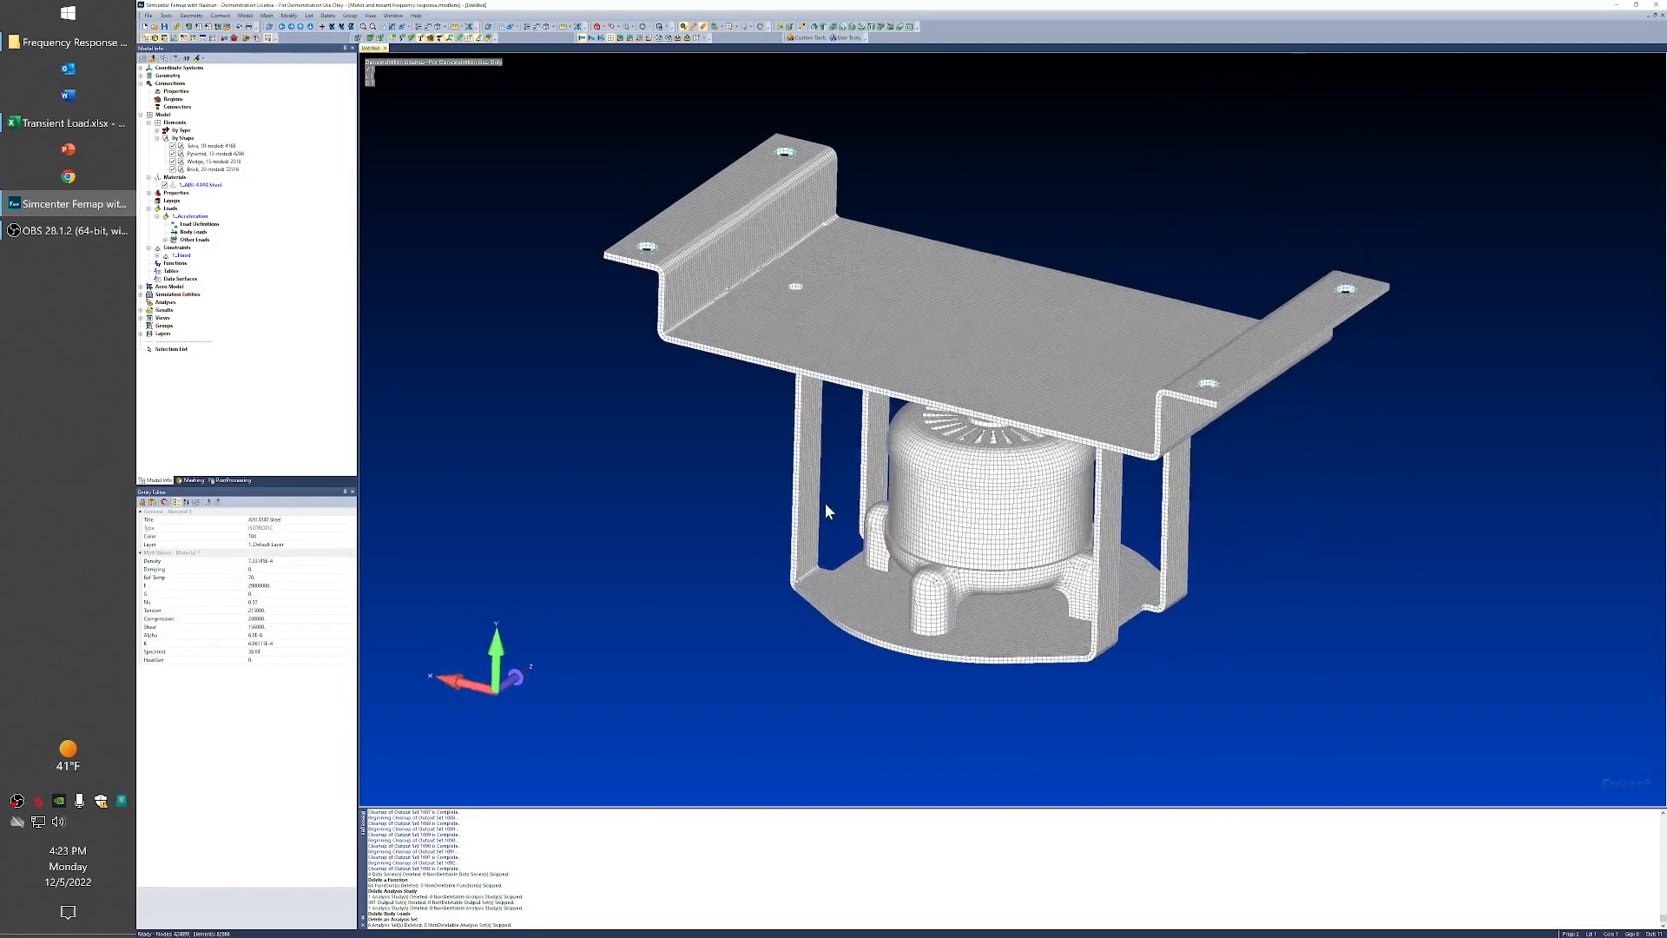
left_click(141, 84)
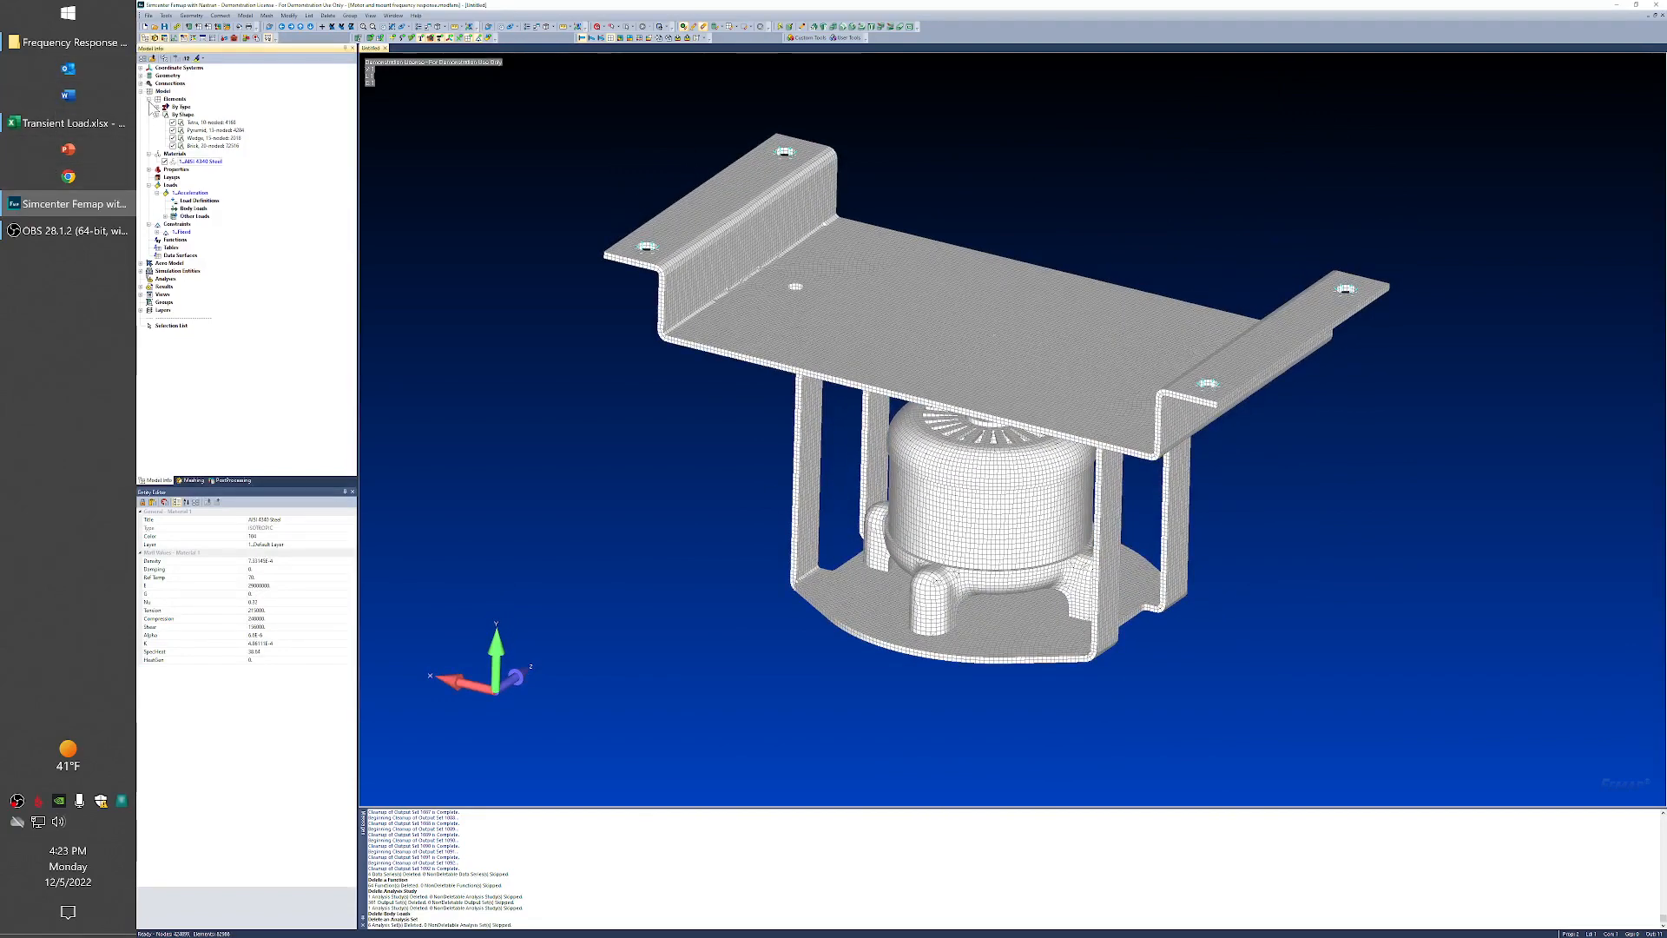
left_click(149, 99)
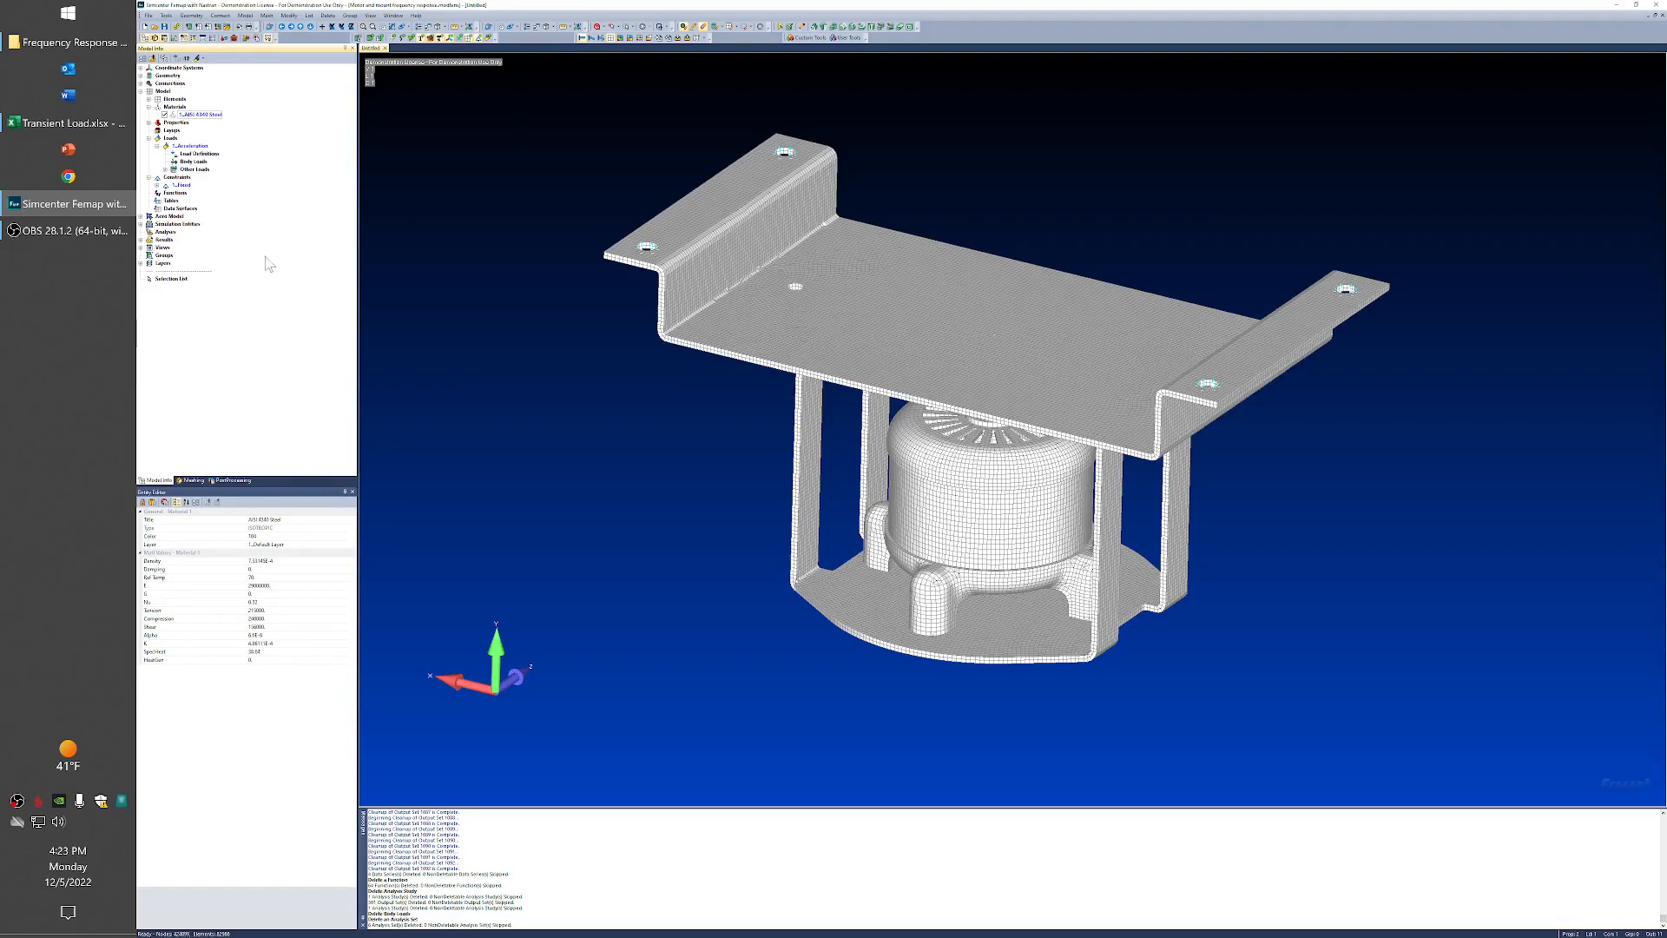
Step: Highlight the Fixed constraint definition on the model to examine its locations and degrees of freedom, and turn highlighting off again
left_click(180, 185)
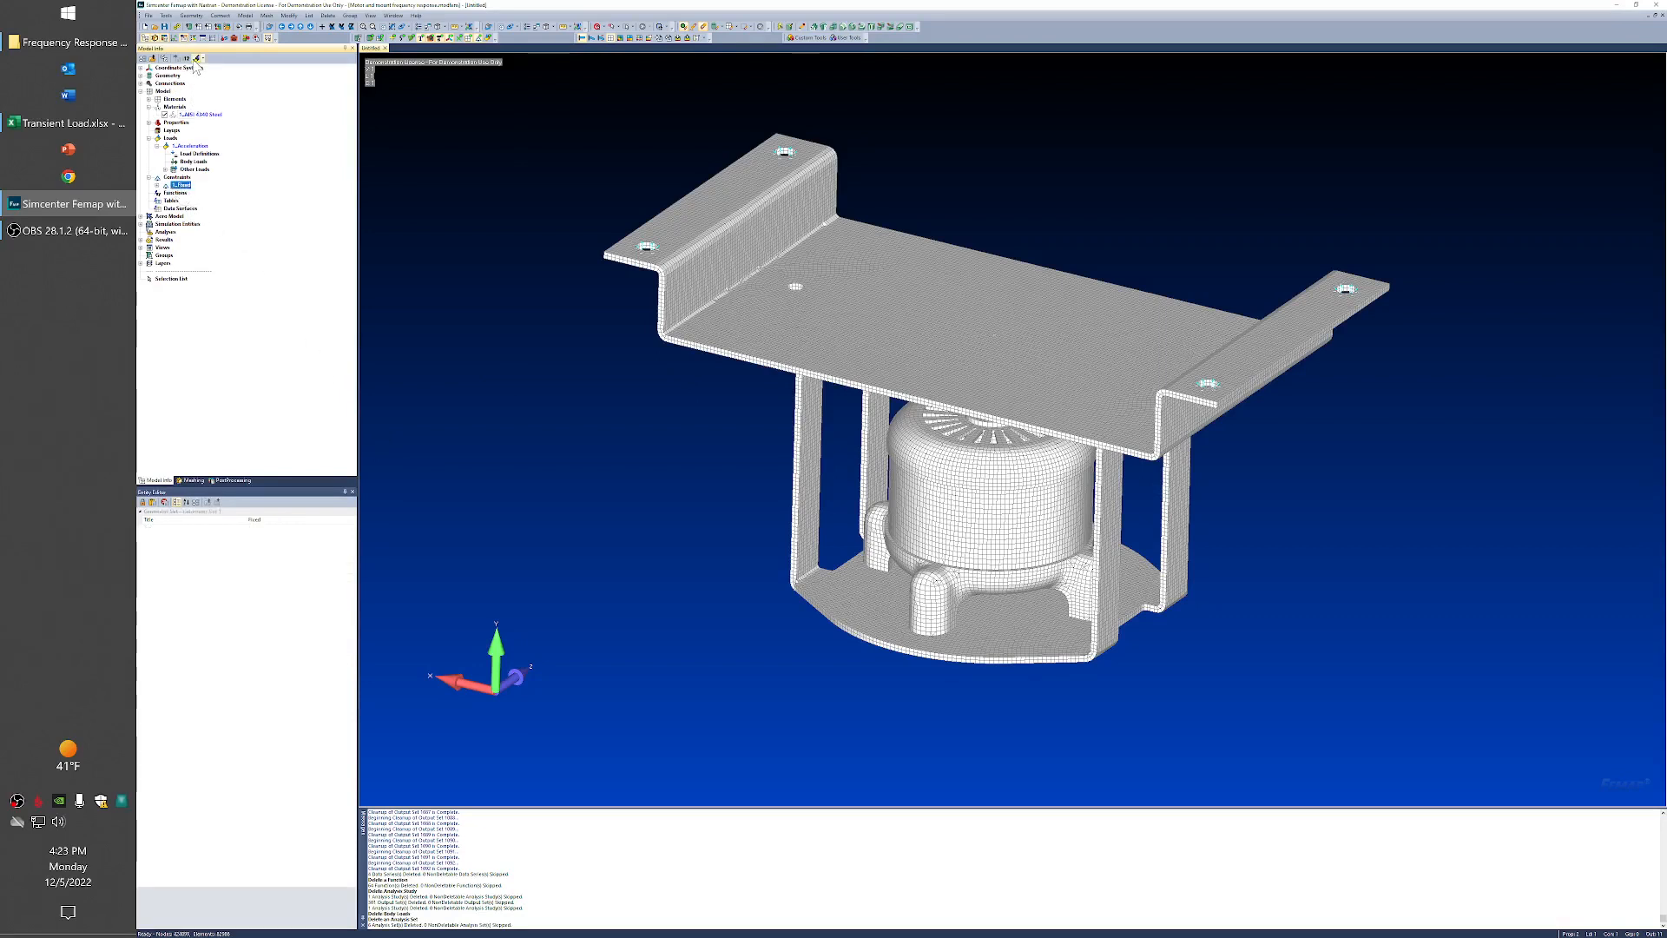
left_click(157, 185)
left_click(174, 193)
left_click(166, 193)
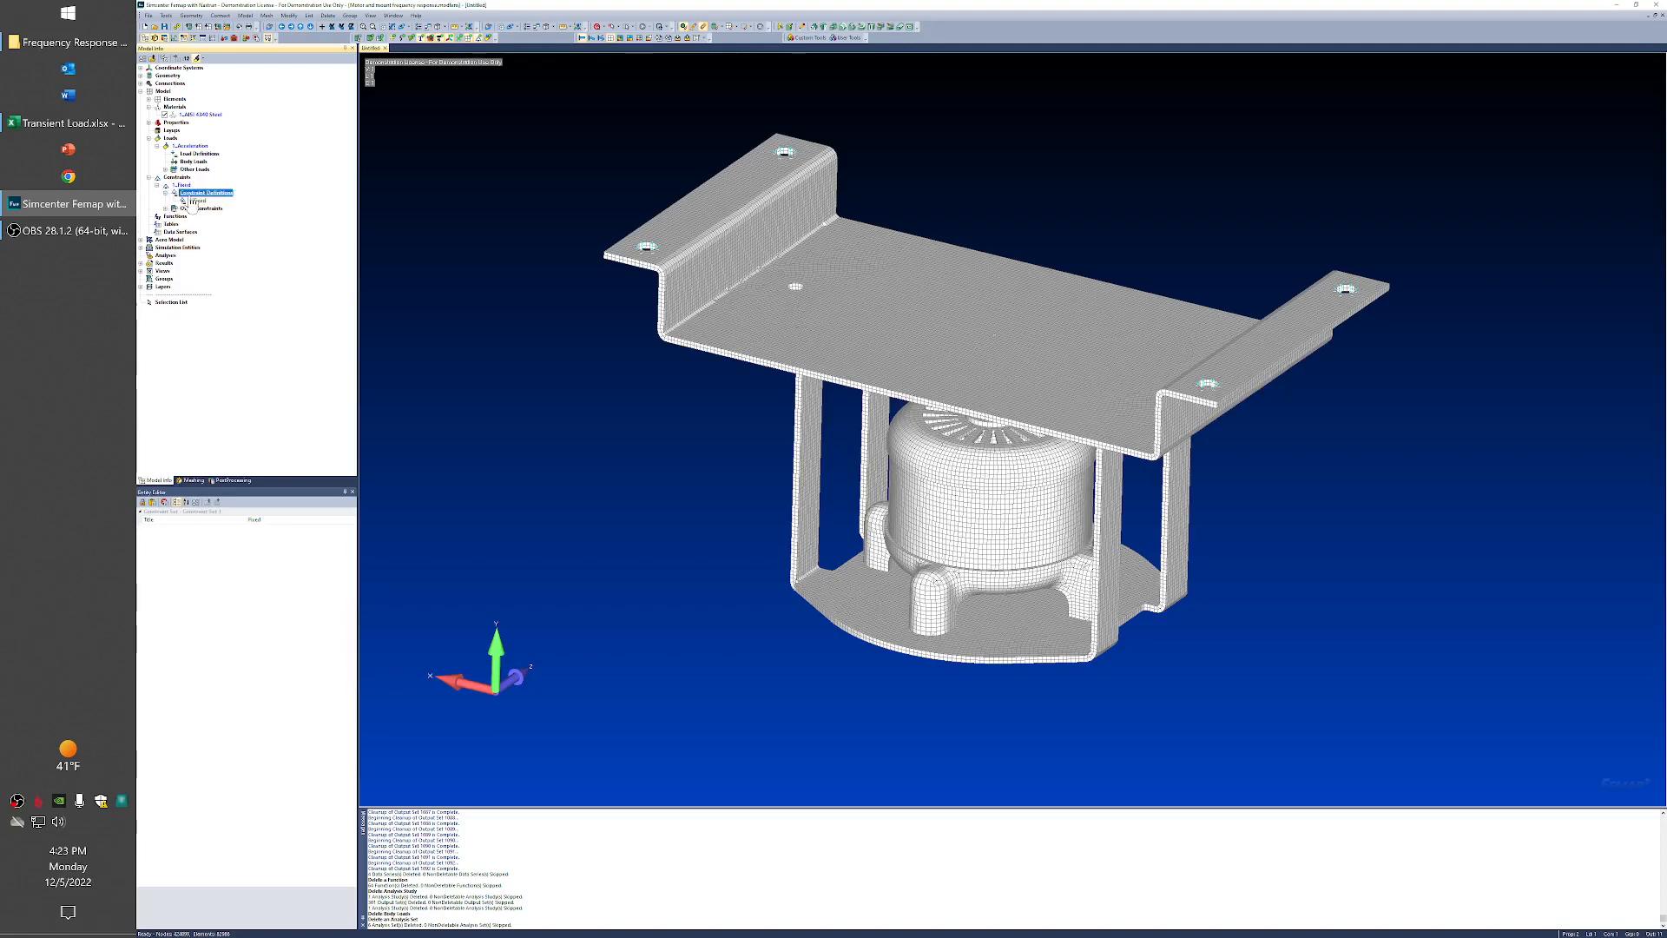
left_click(196, 201)
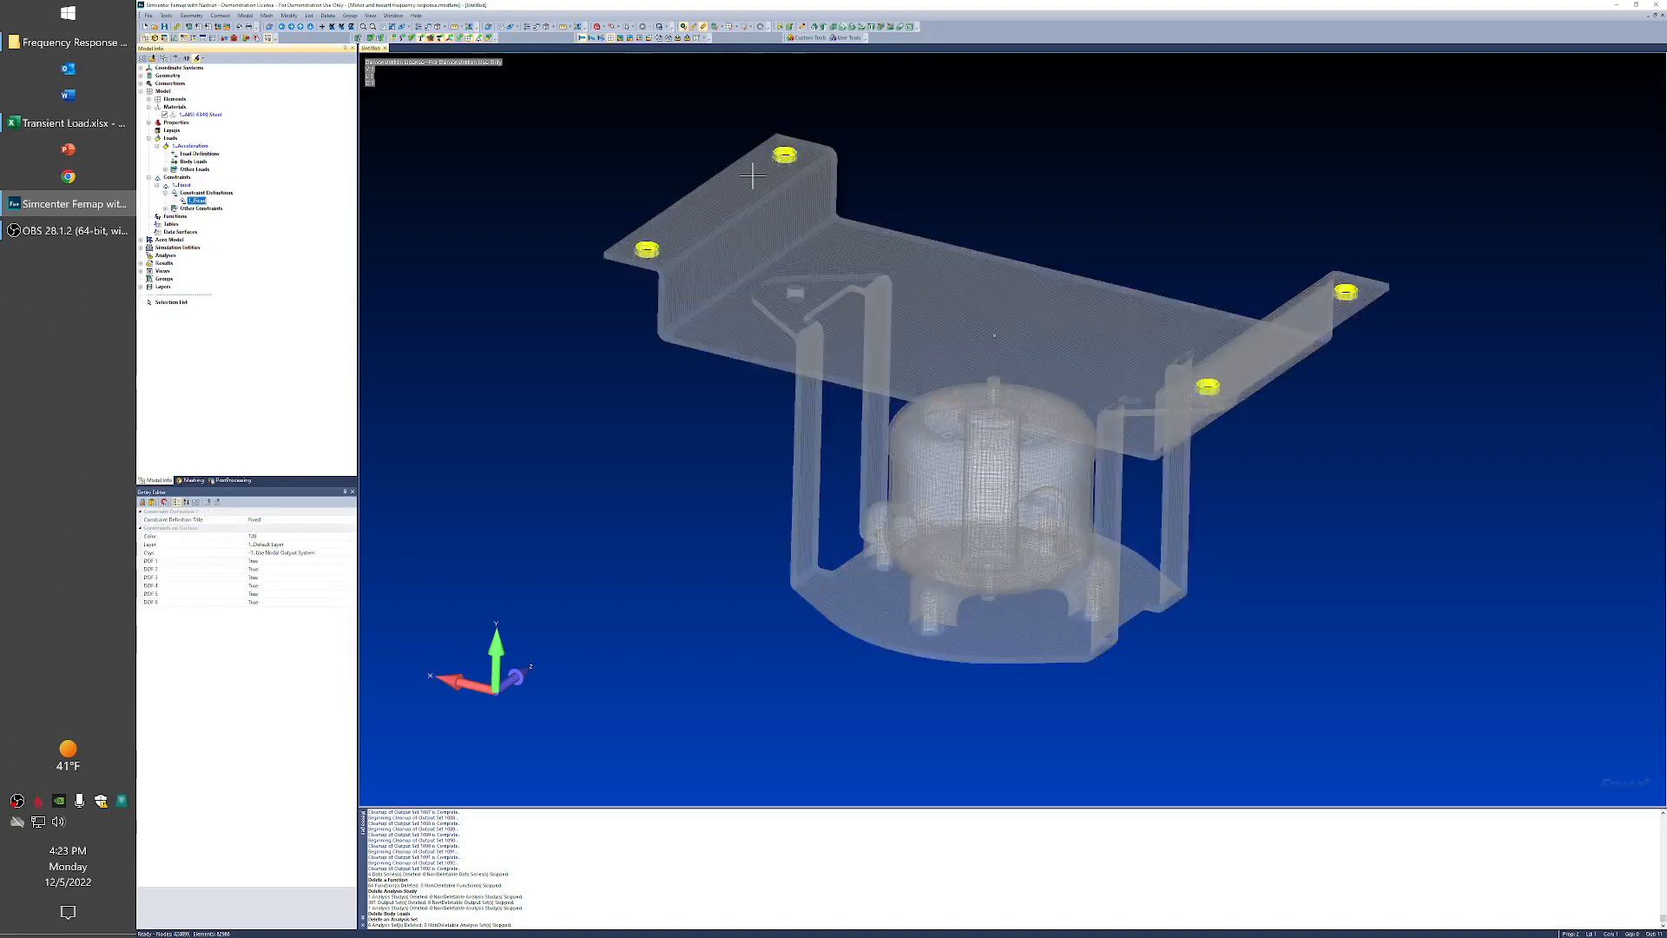
left_click(197, 59)
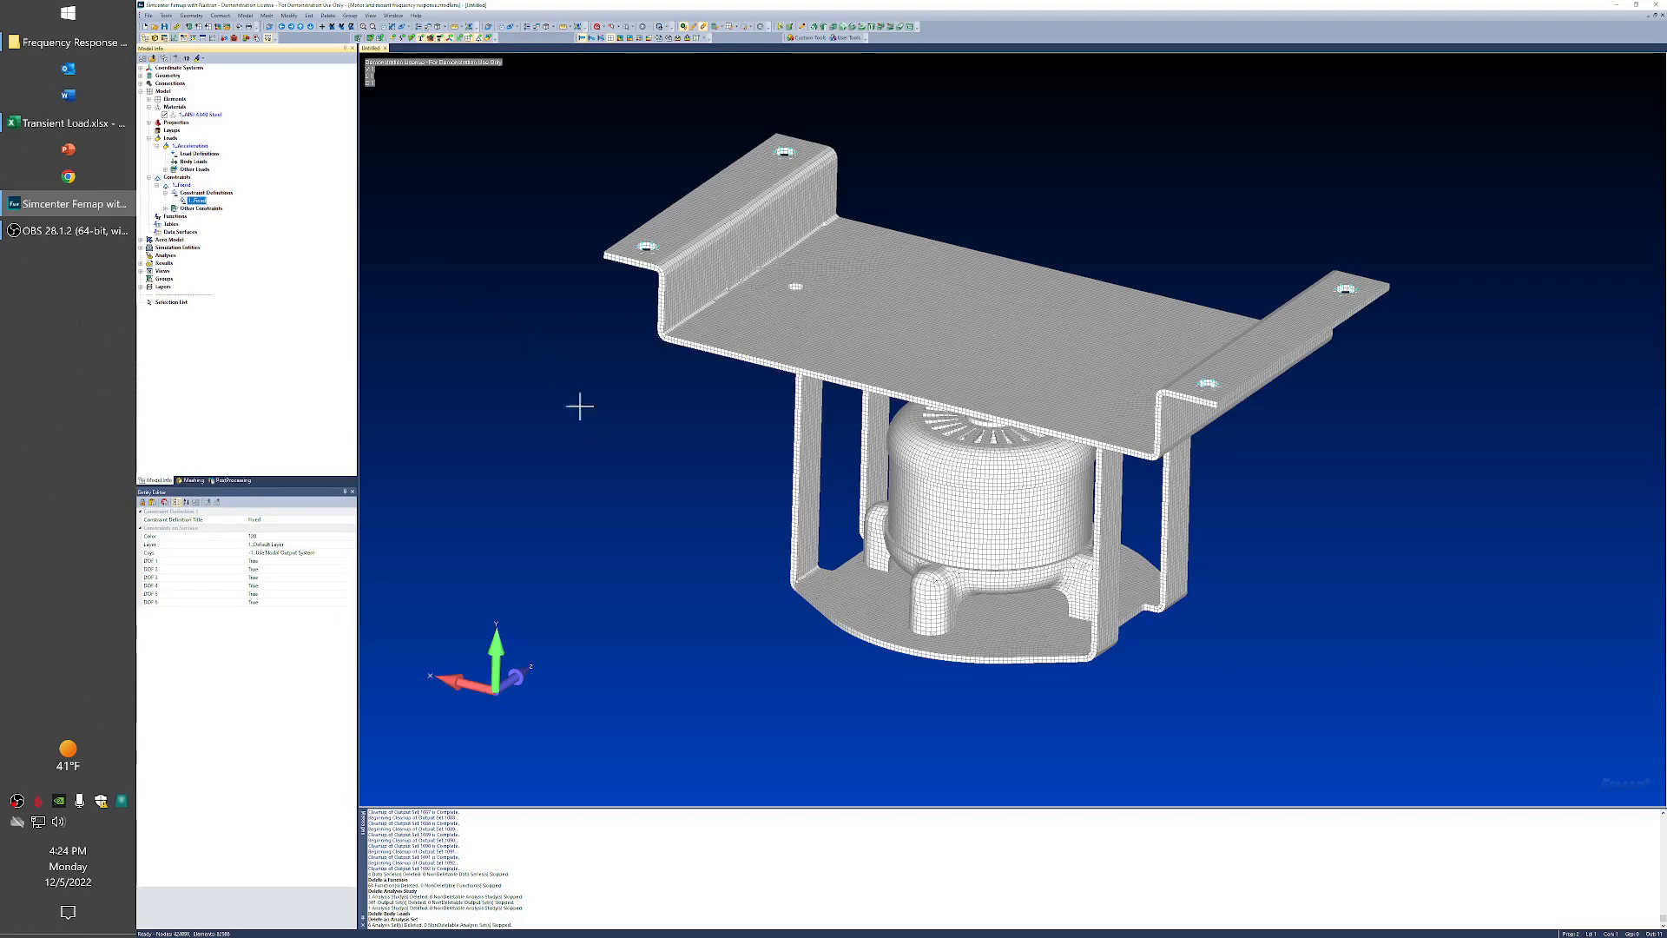
Step: Switch to the Transient Load.xlsx workbook in Excel and examine the radians and three frequency inputs behind the charted load curve
left_click(38, 127)
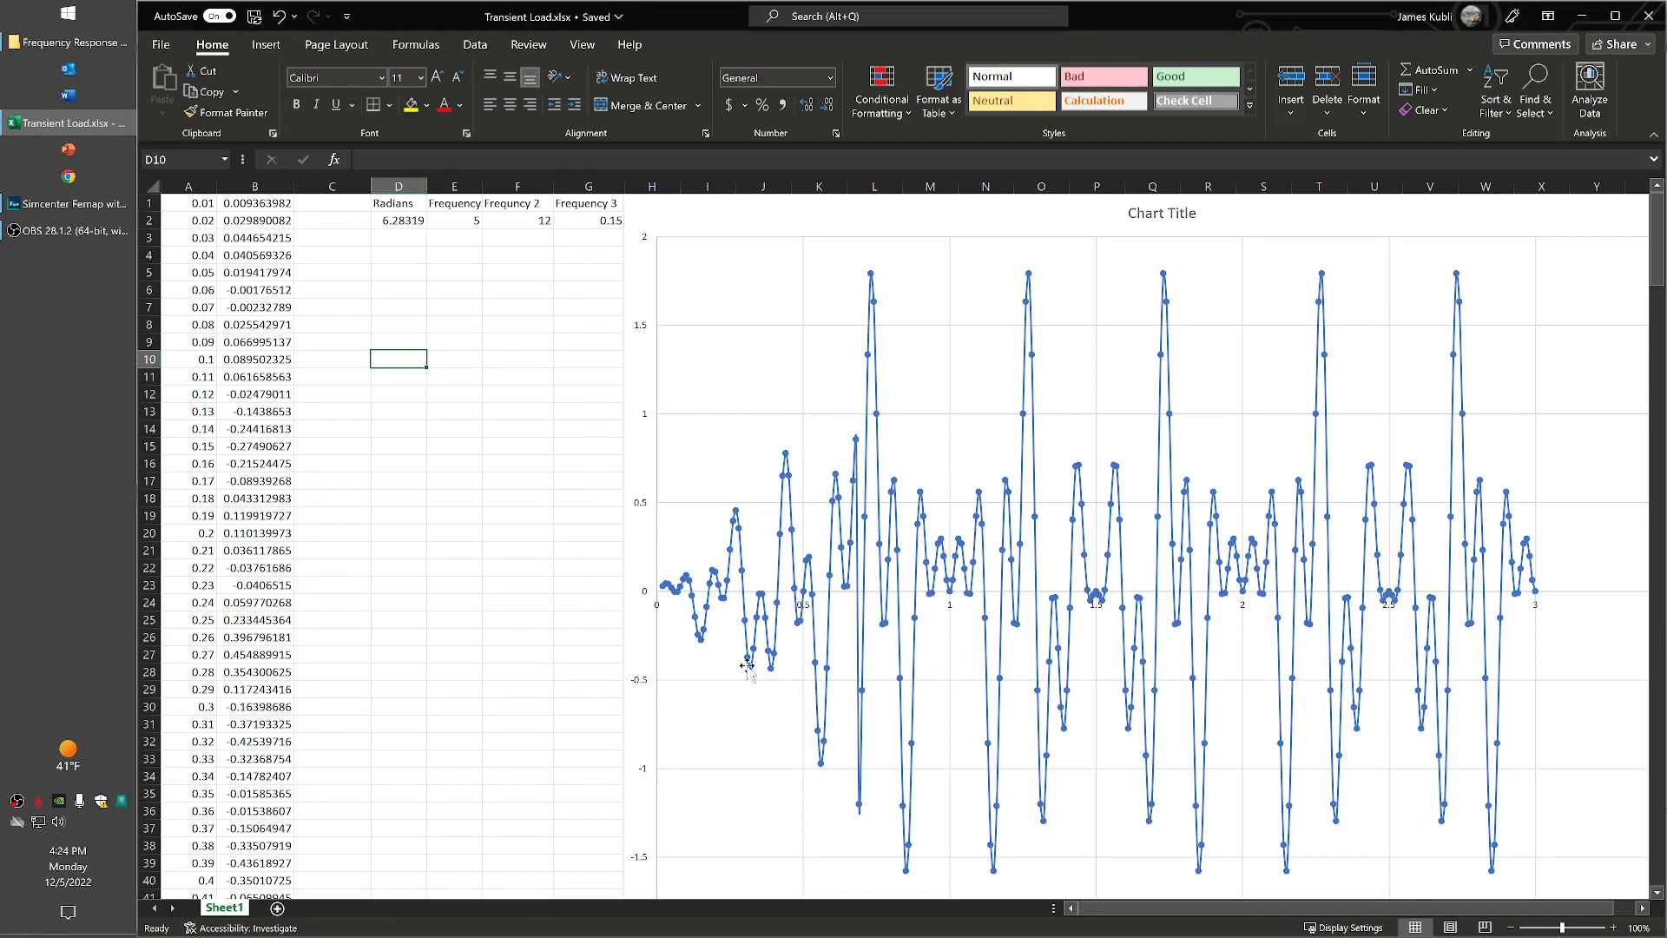
left_click(454, 224)
left_click(517, 224)
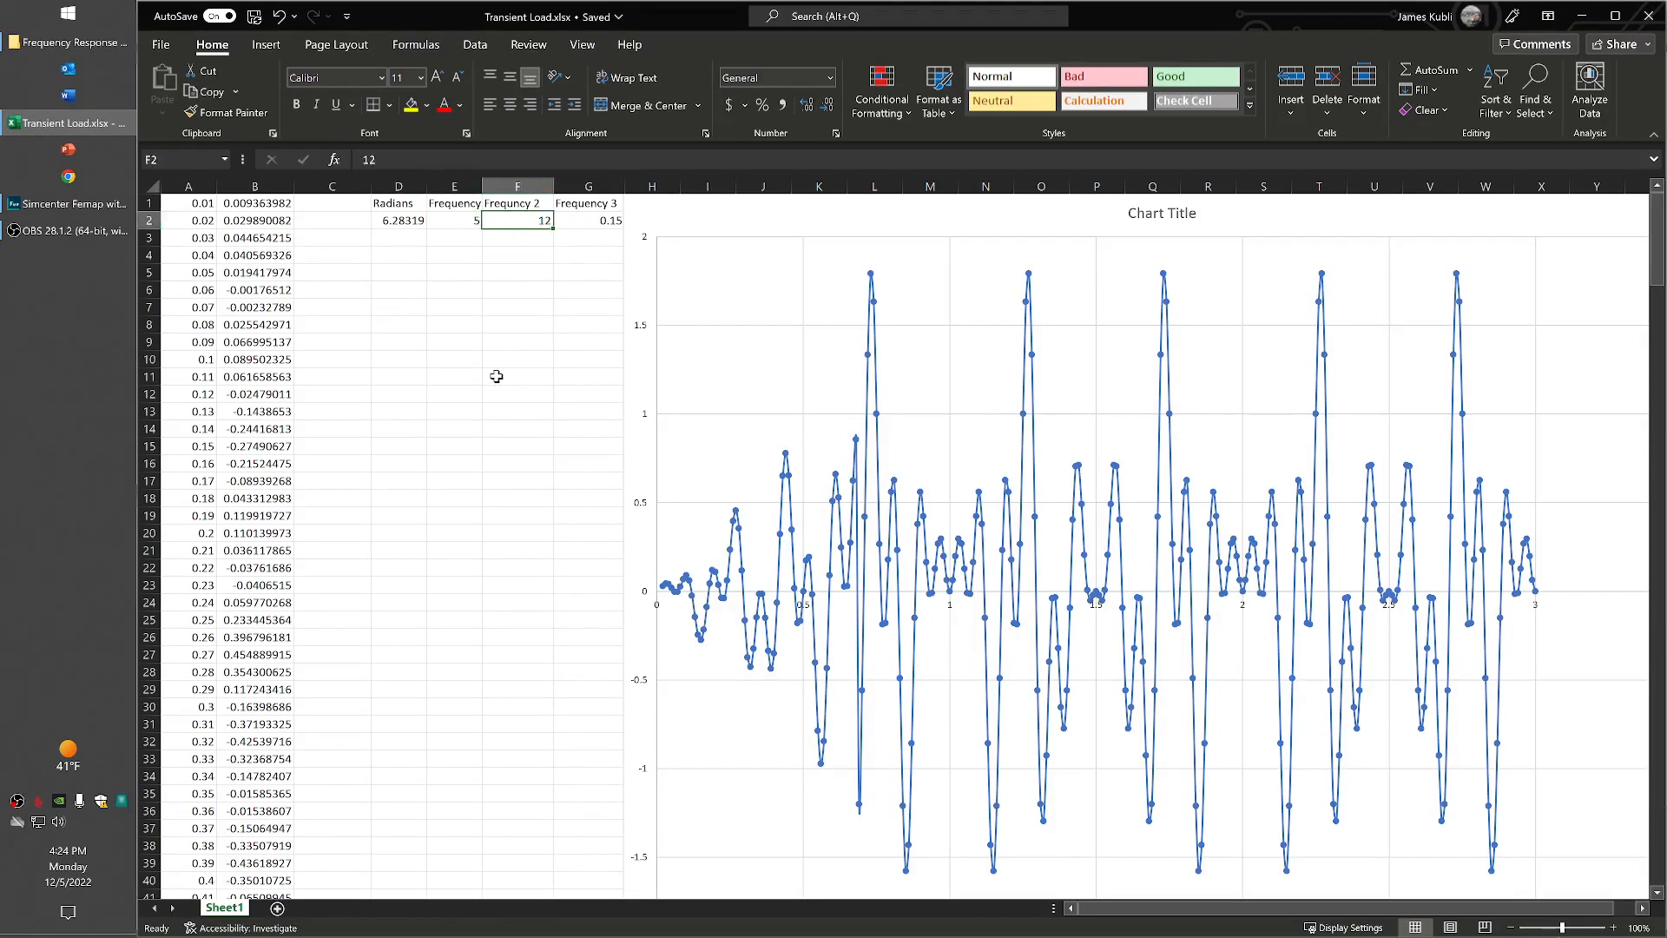
left_click(451, 225)
left_click(506, 221)
left_click(588, 222)
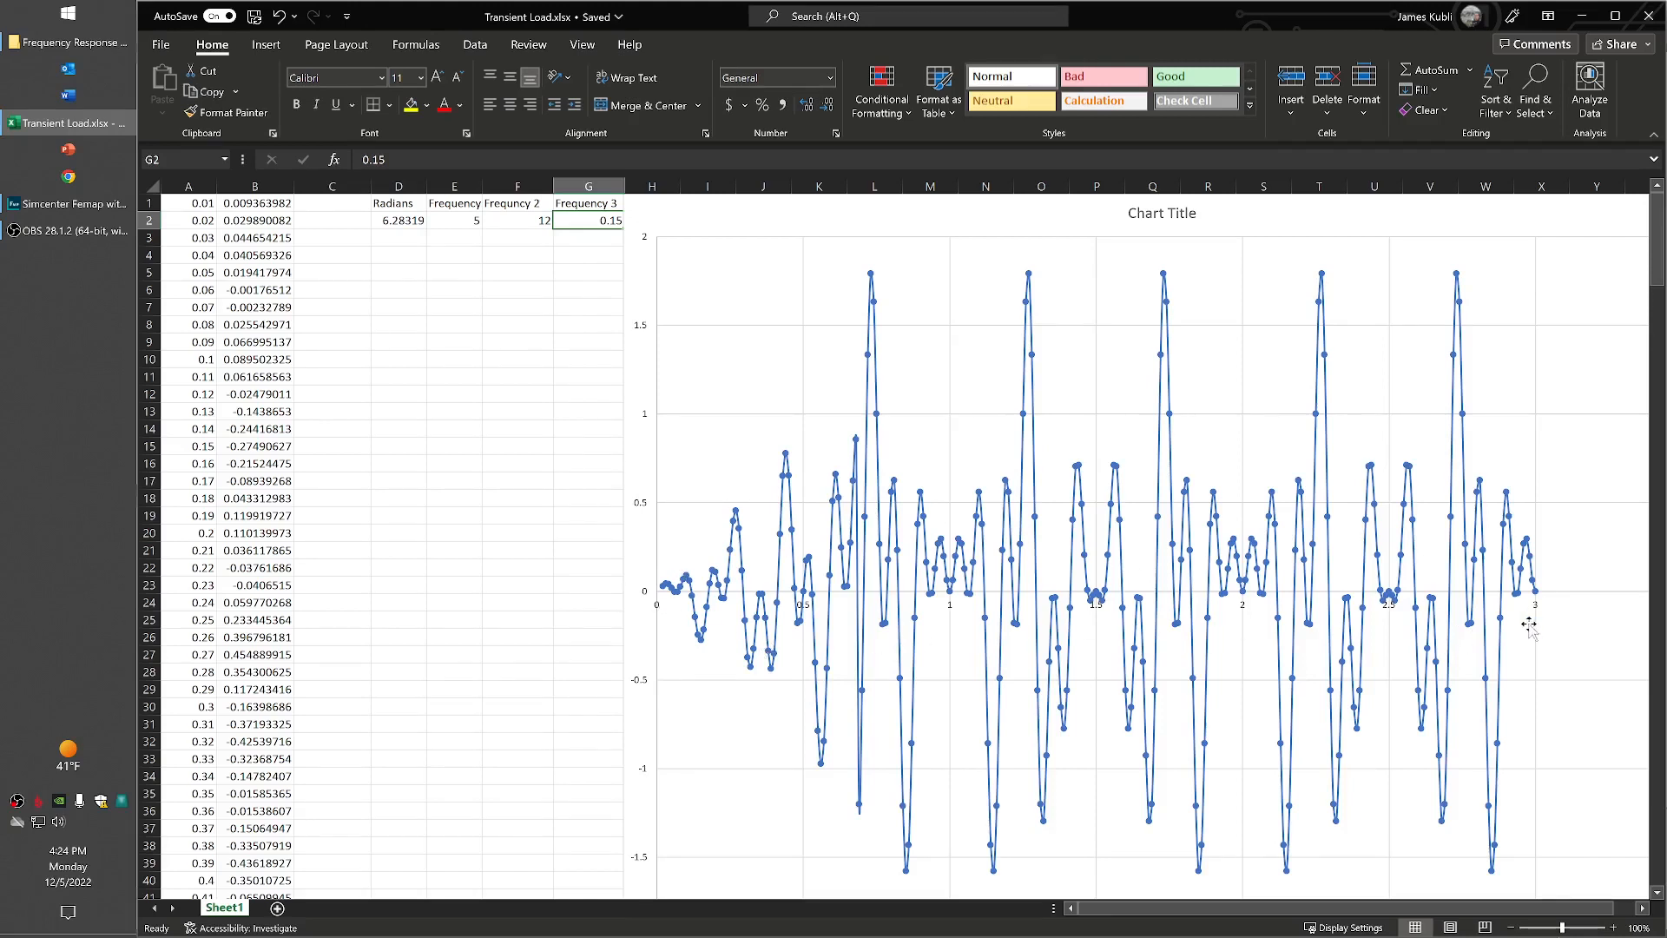
left_click(399, 222)
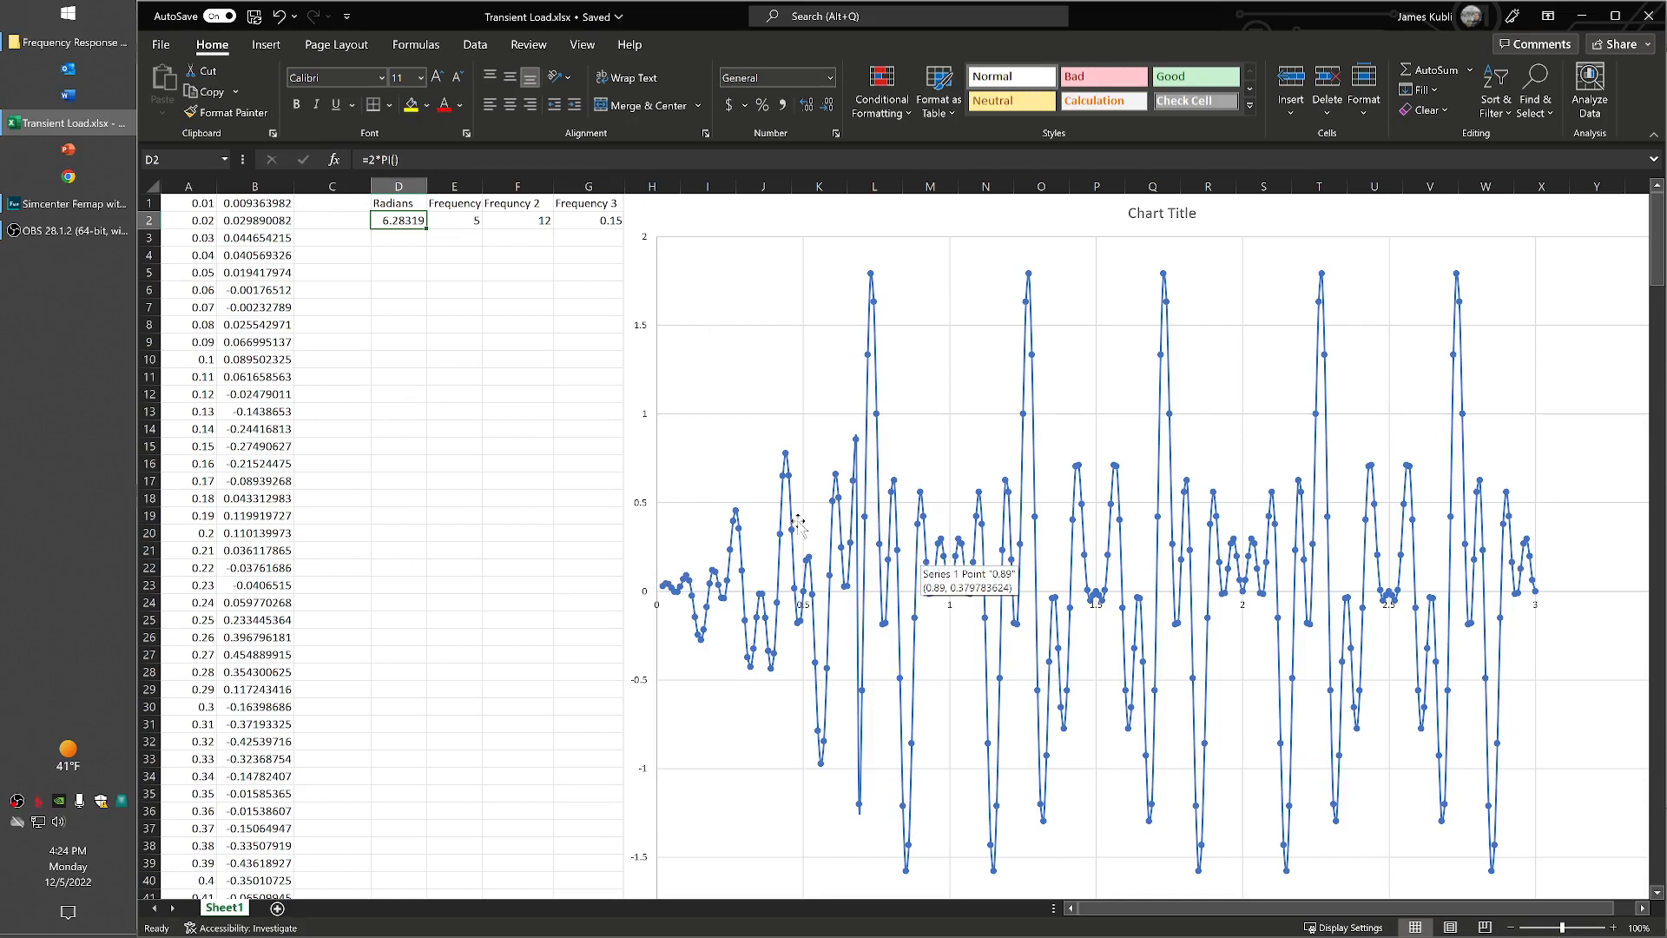
left_click(444, 219)
left_click(518, 227)
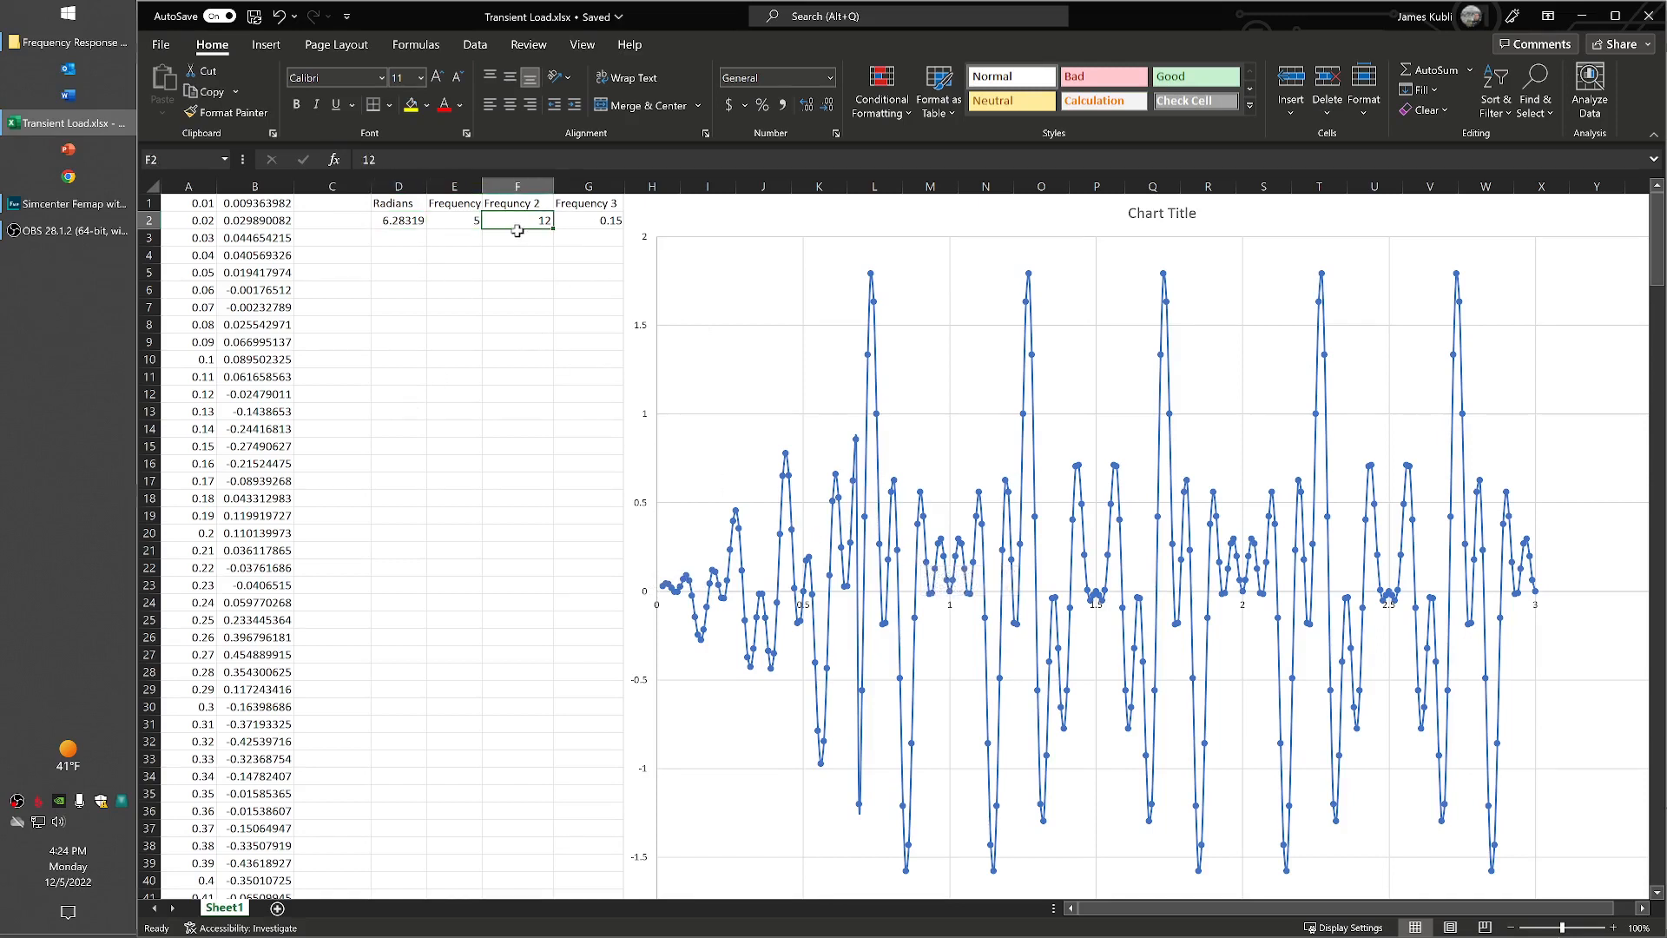
left_click(464, 221)
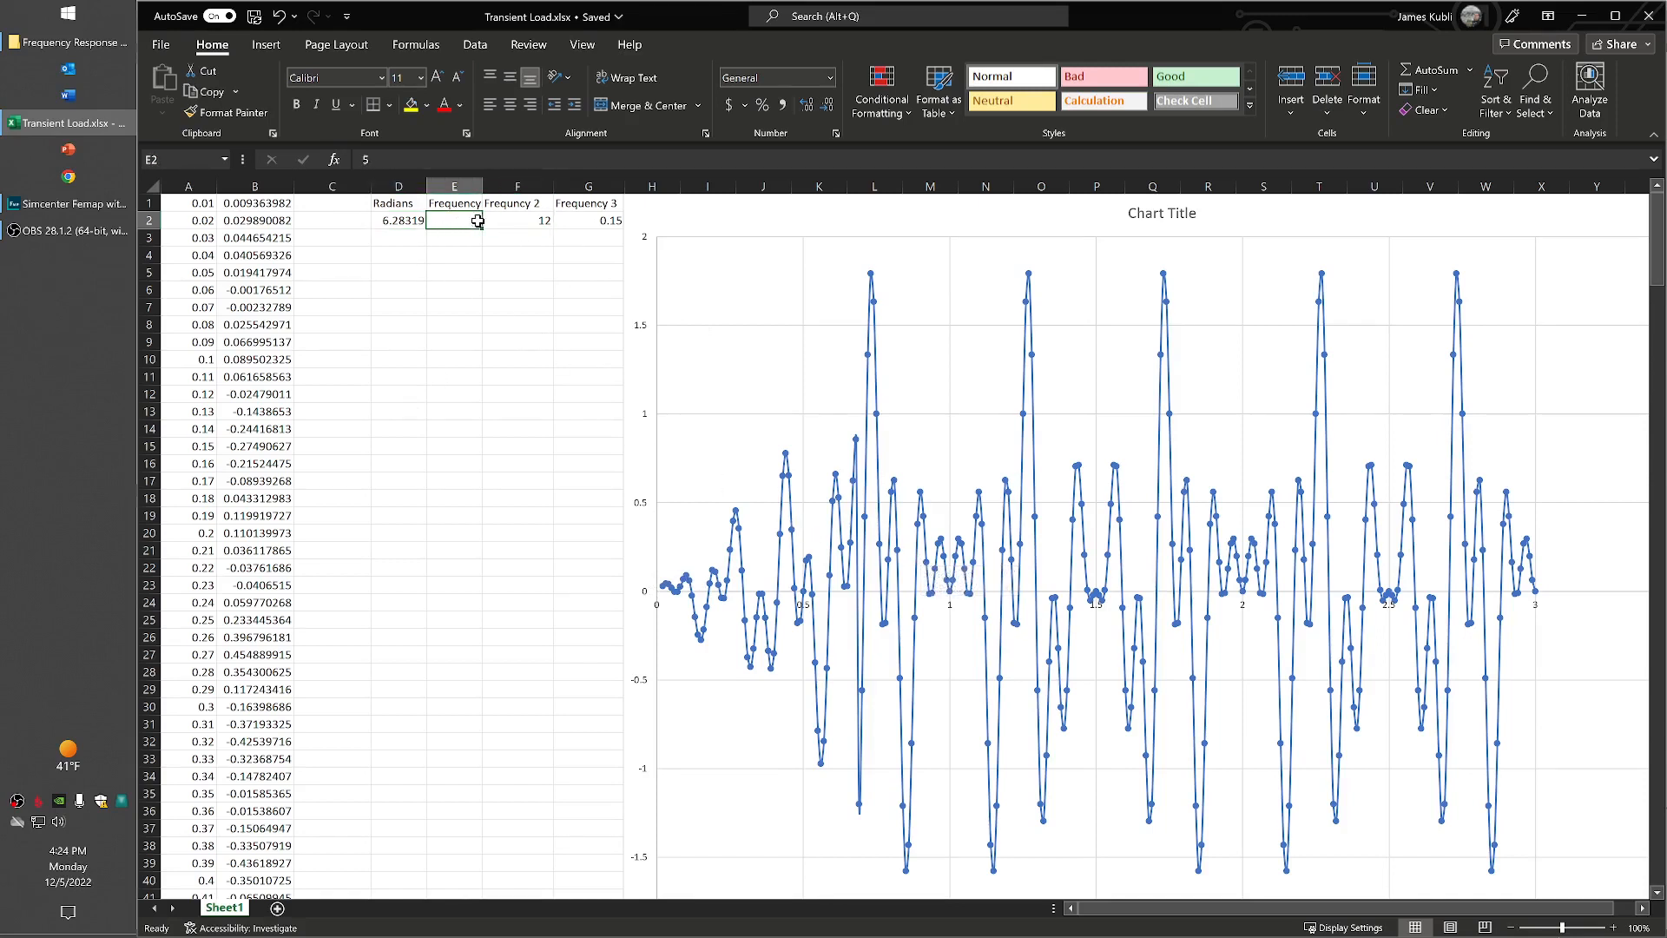
left_click(506, 222)
left_click(572, 221)
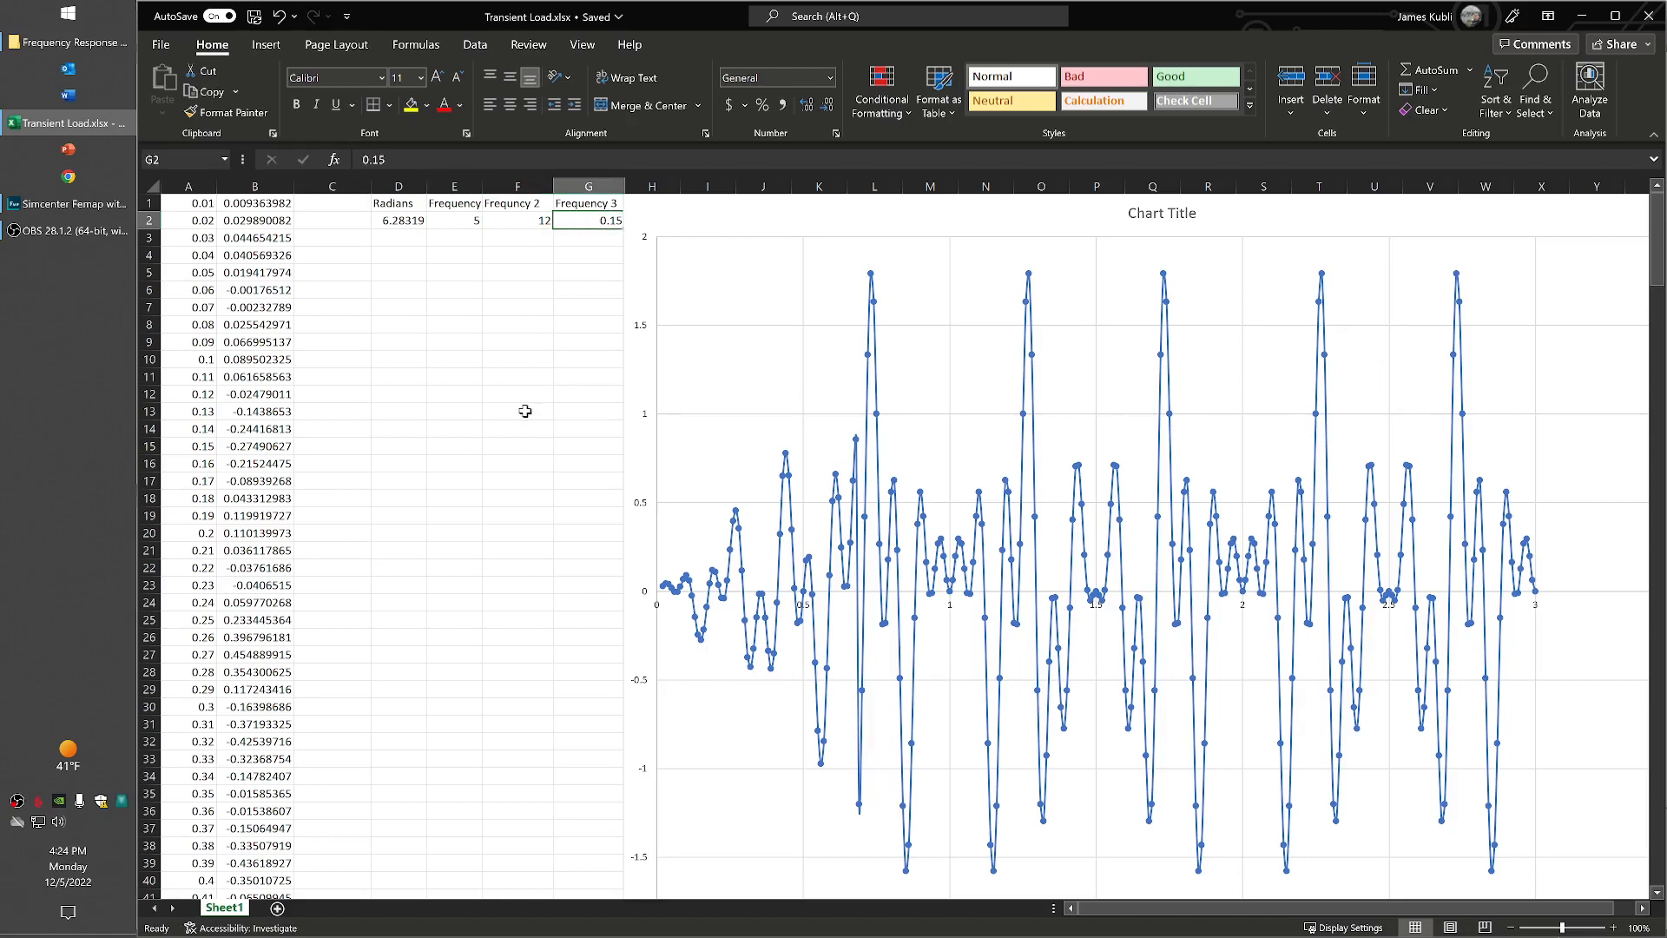
left_click(86, 204)
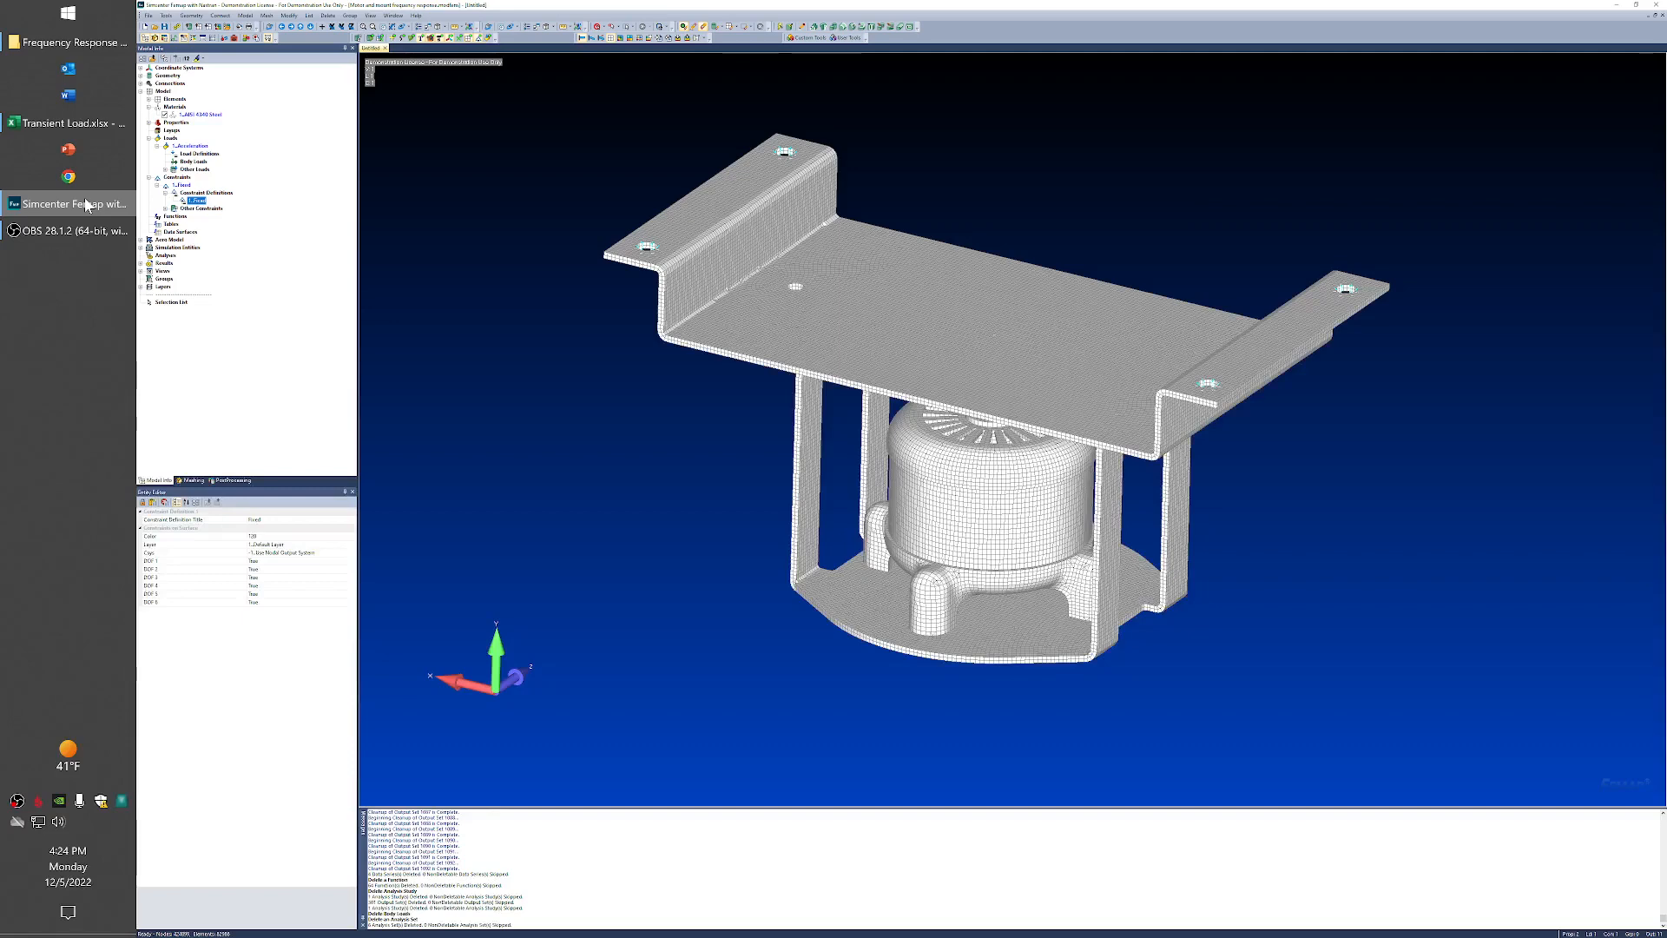
Step: Copy the time and load values in A1:B300 of the Transient Load.xlsx workbook
left_click(70, 123)
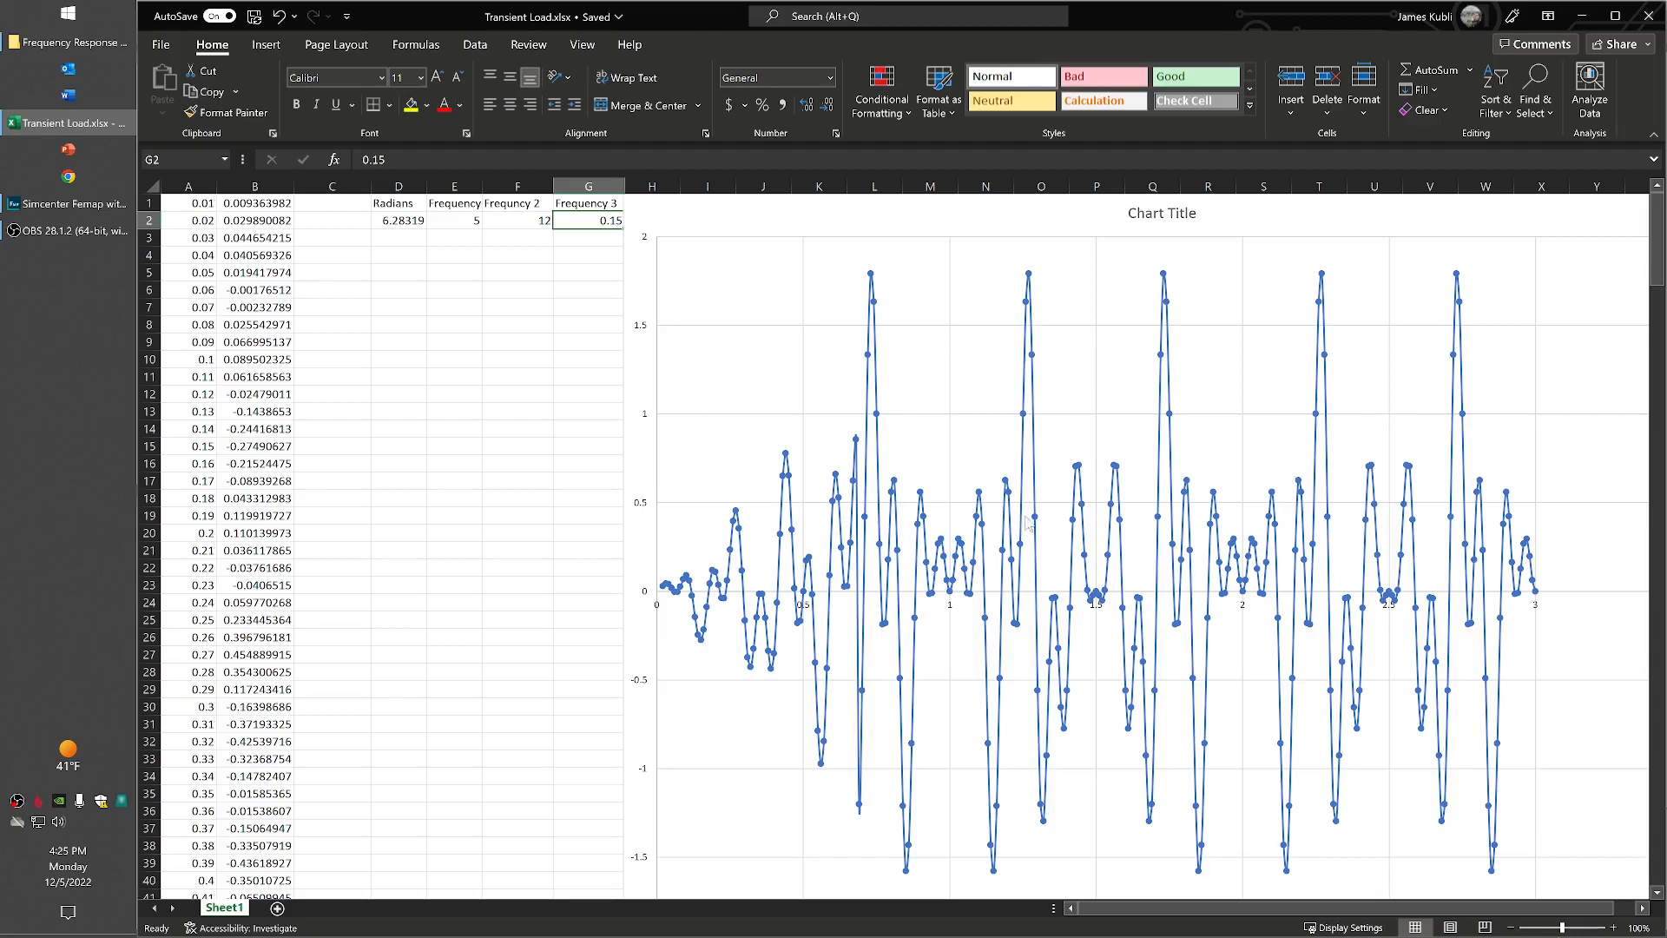
left_click_drag(184, 187, 258, 862)
left_click(198, 202)
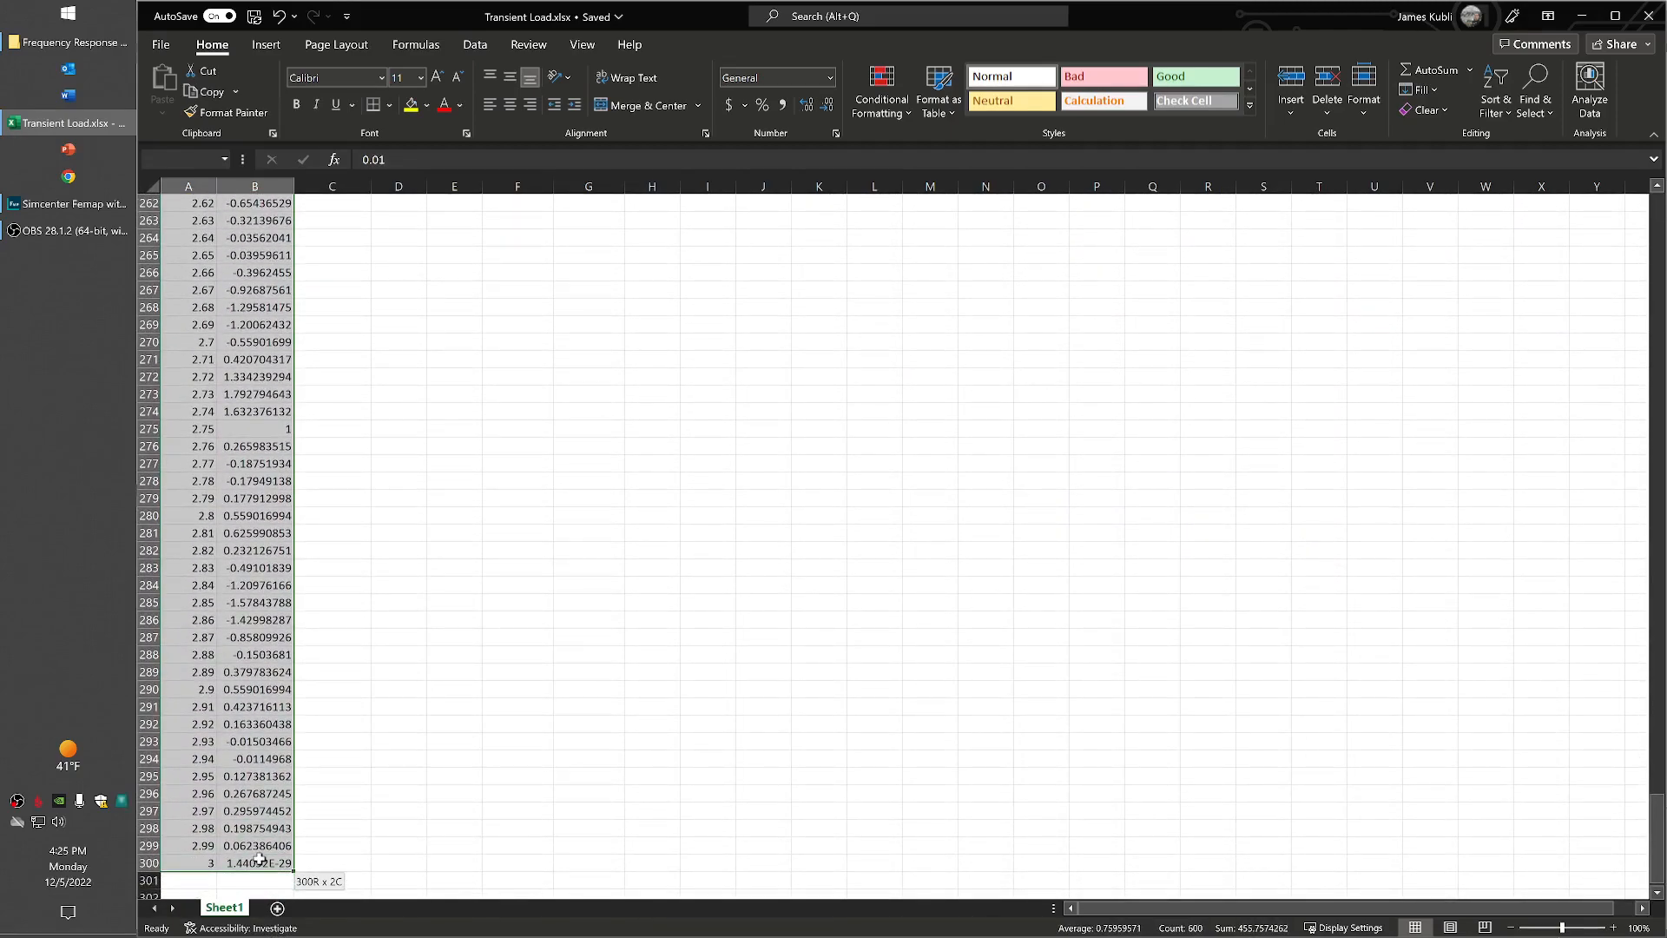
right_click(261, 839)
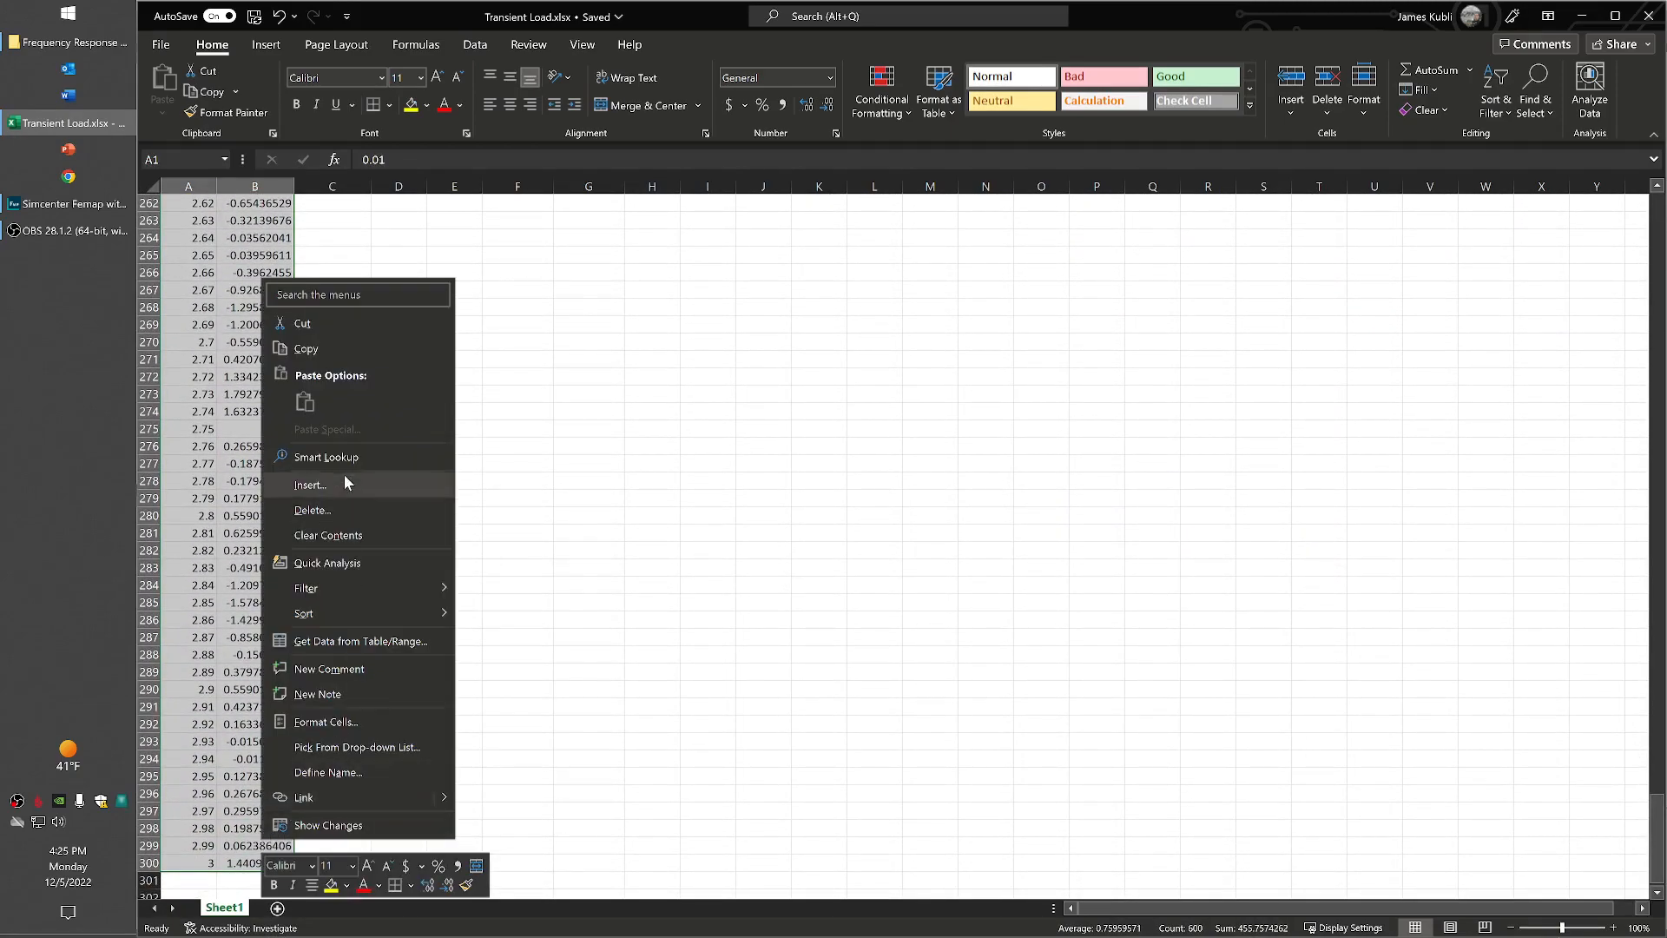
left_click(324, 347)
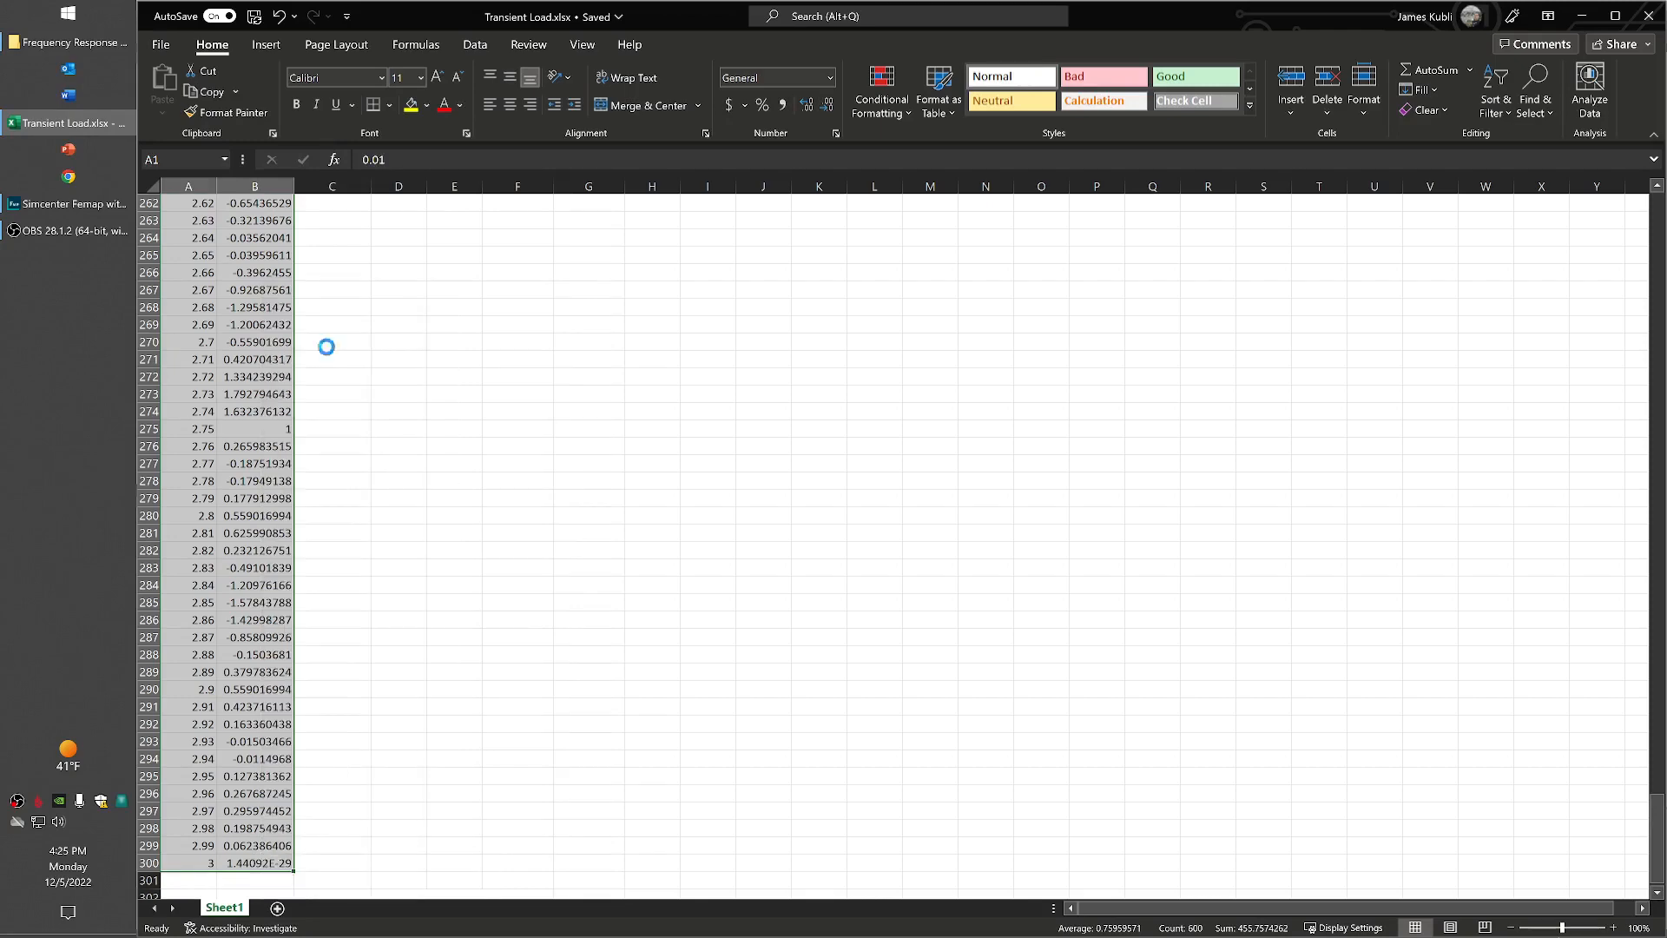
Step: In Simcenter Femap, start a new function titled "Time dependent Acceleration" with the type vs. Time
left_click(76, 202)
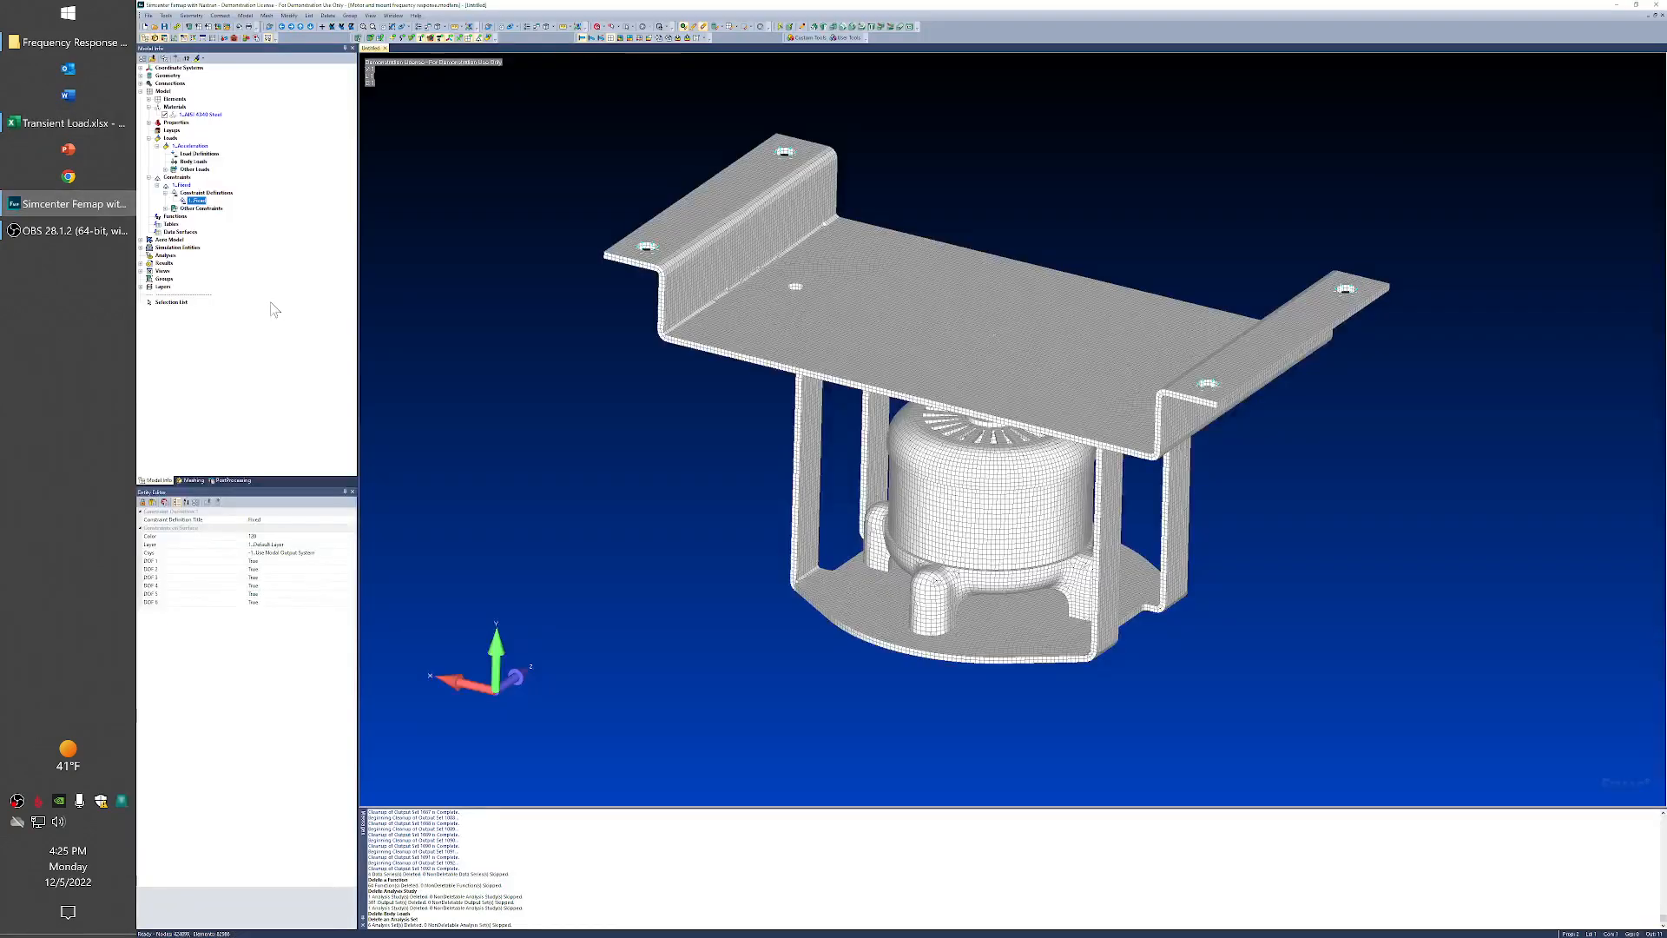
right_click(176, 217)
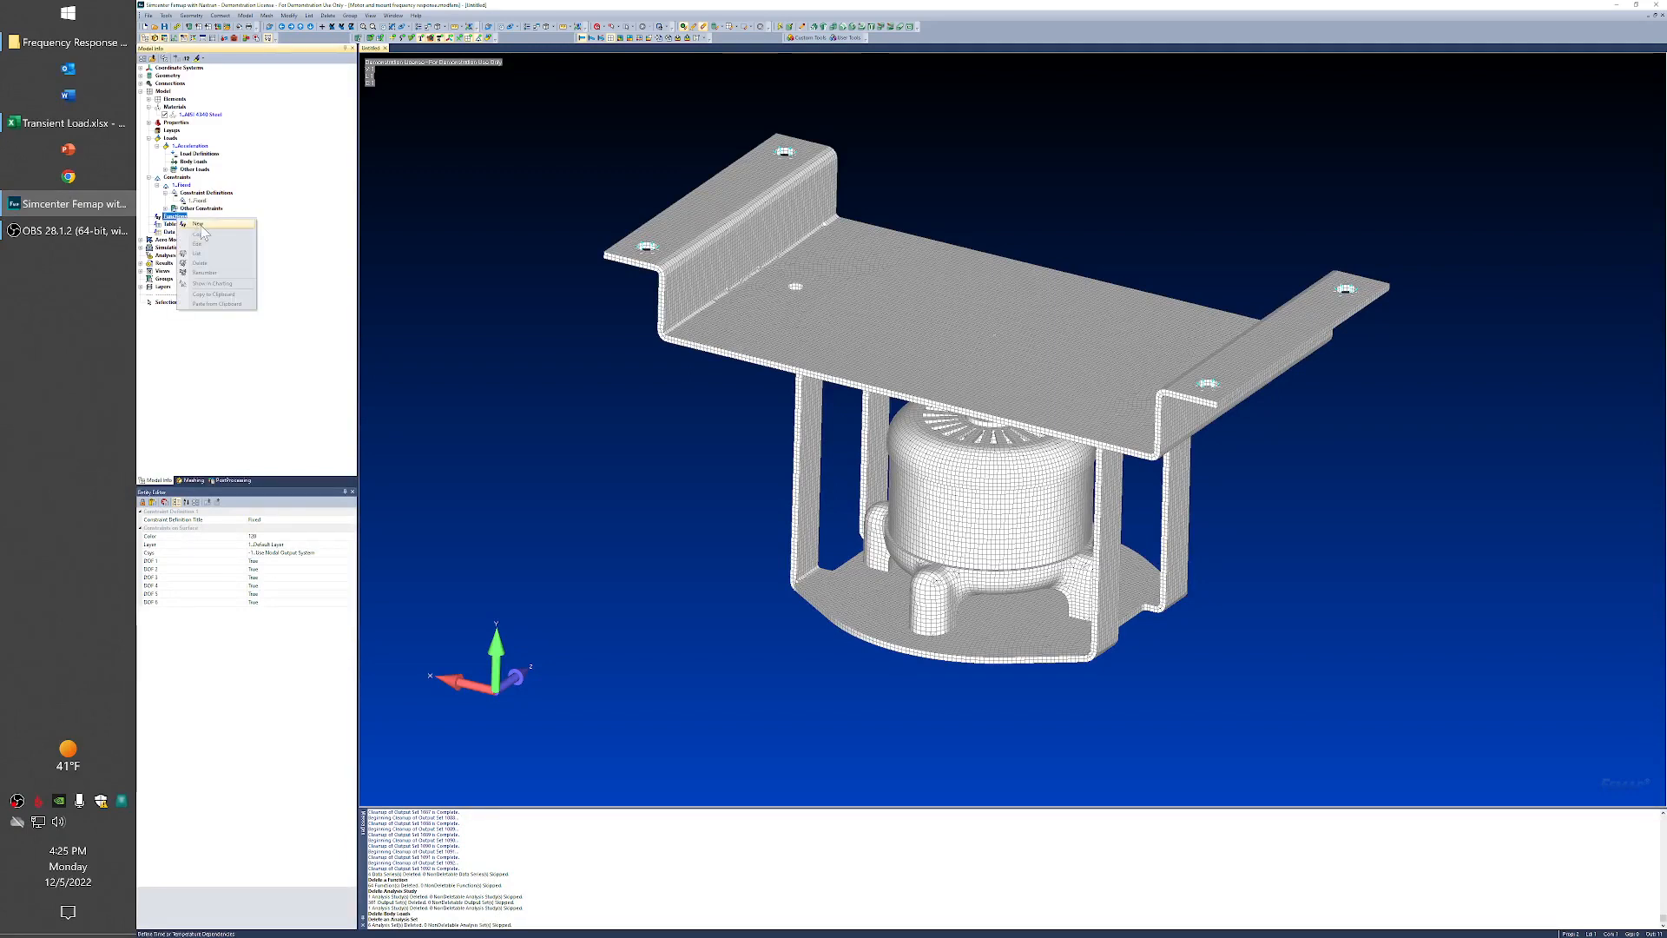
left_click(198, 225)
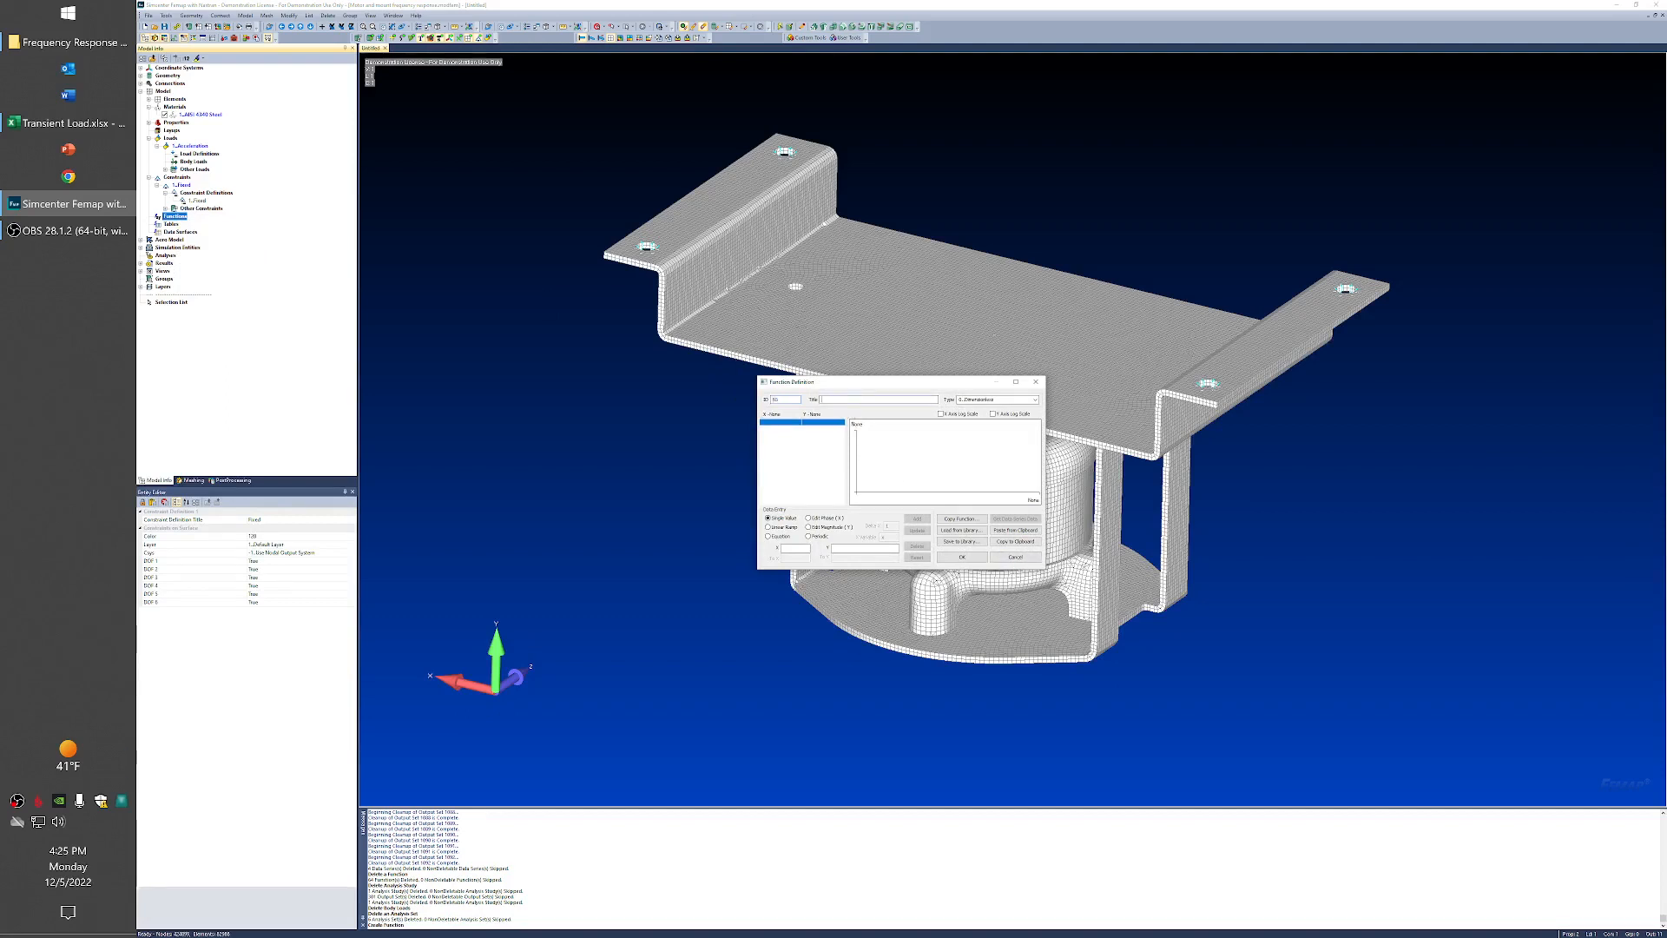
type("Time dependent Acceleration")
left_click(1035, 400)
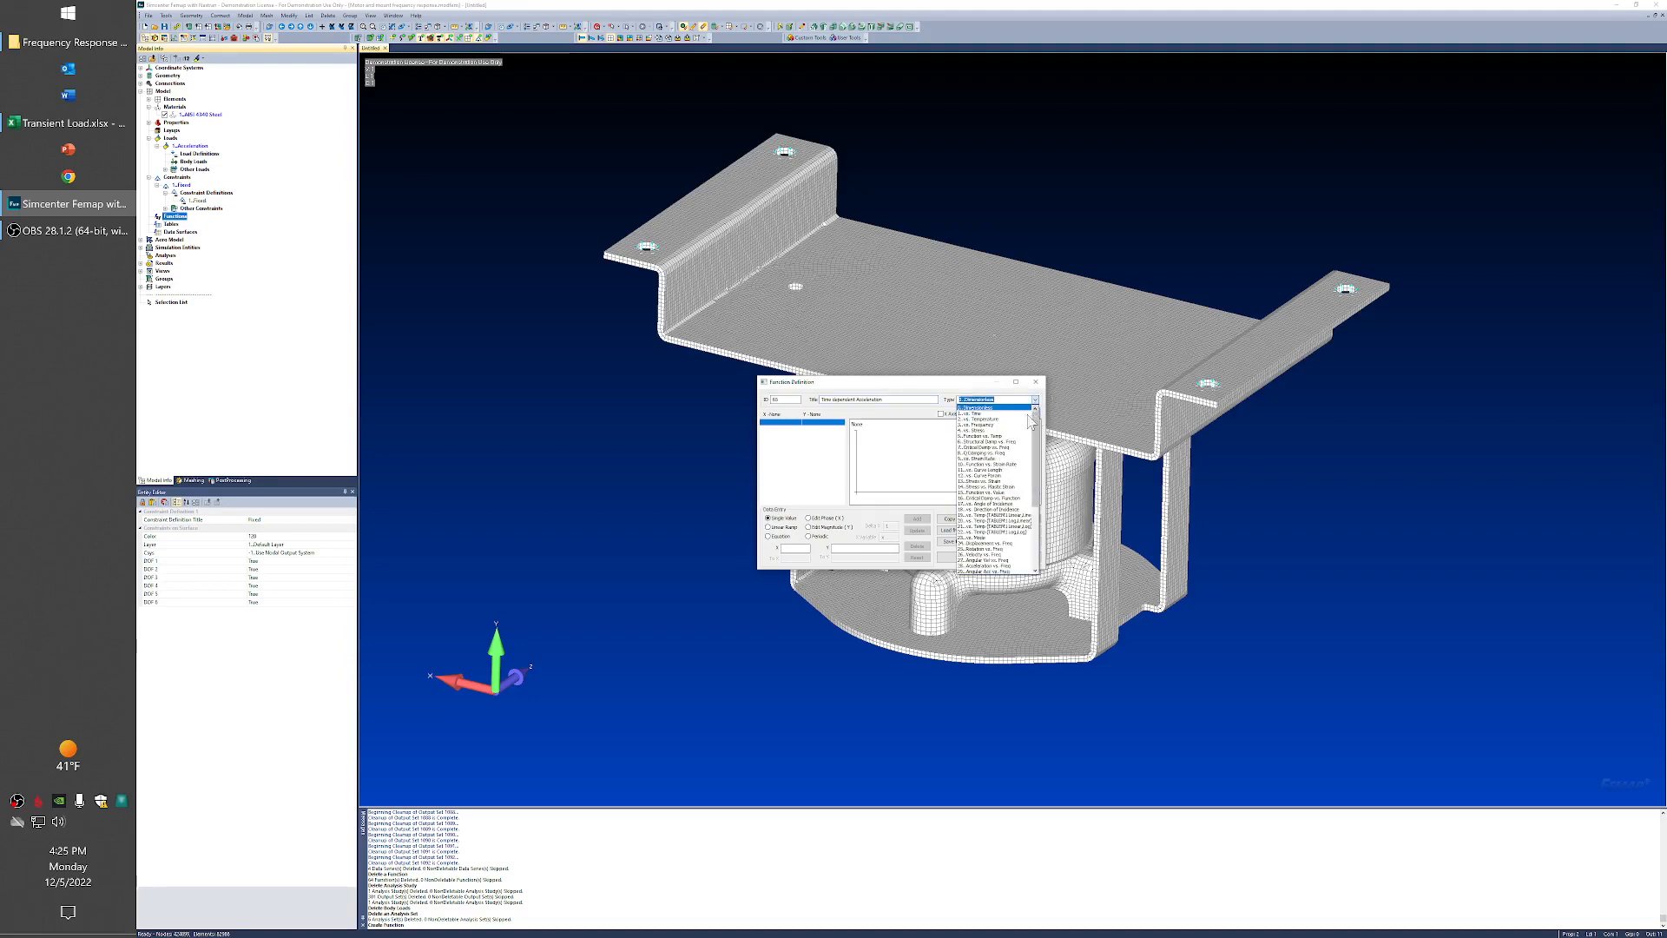
left_click(990, 415)
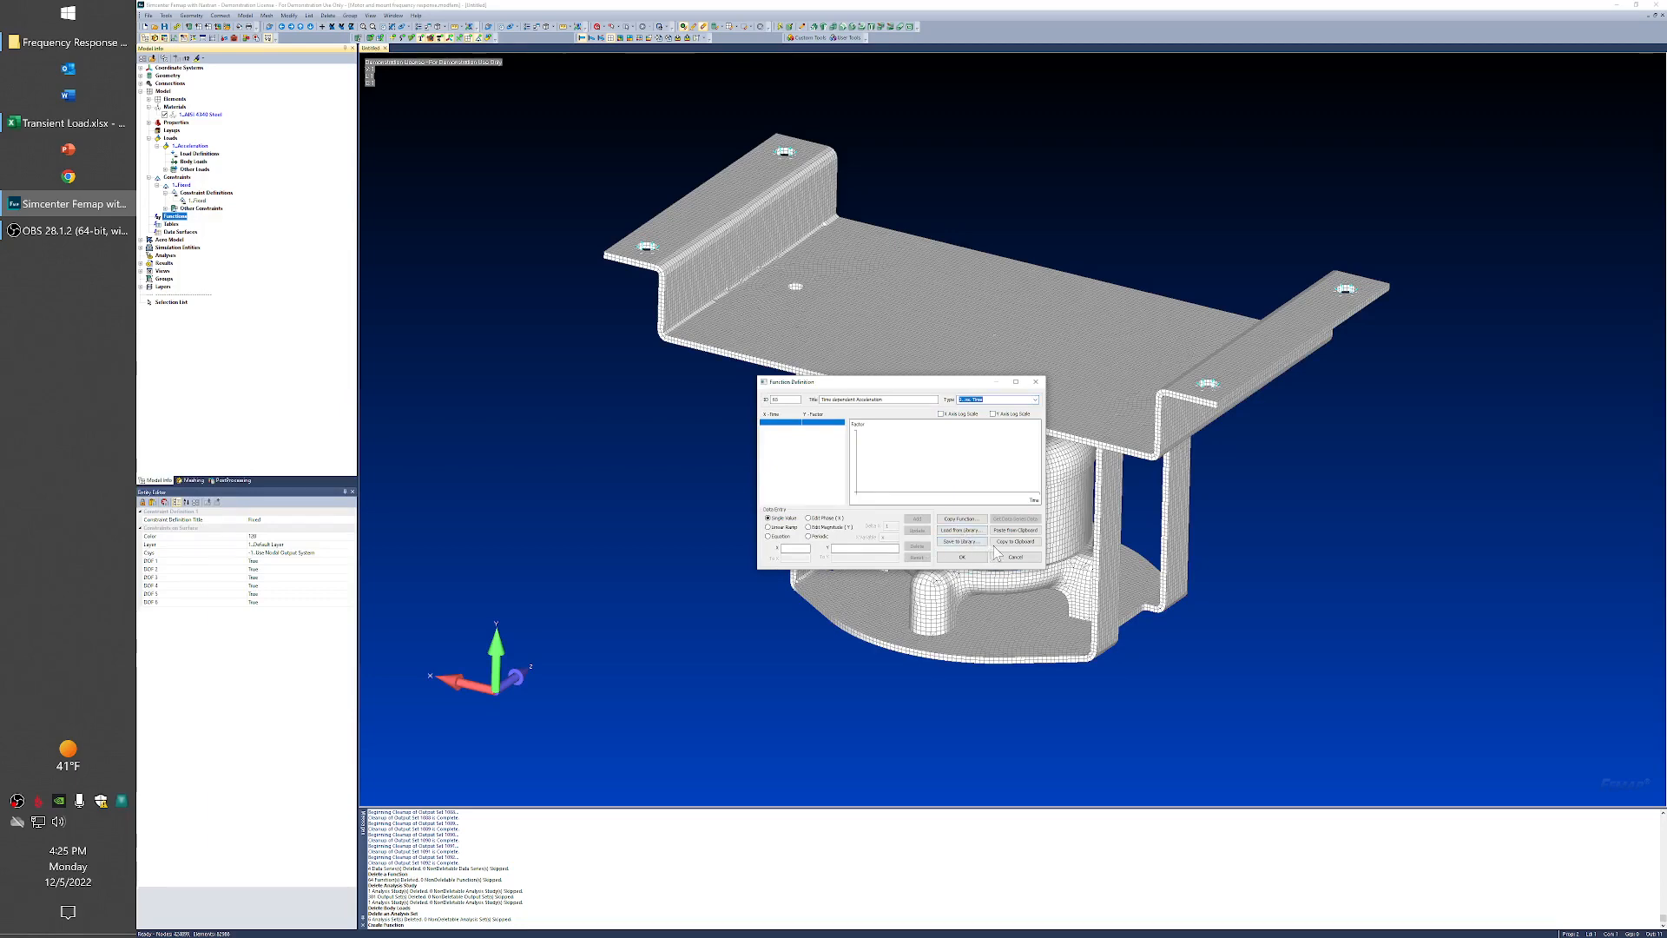
Step: Paste the copied time and load data into the function, save it and close the function definition
left_click(1014, 531)
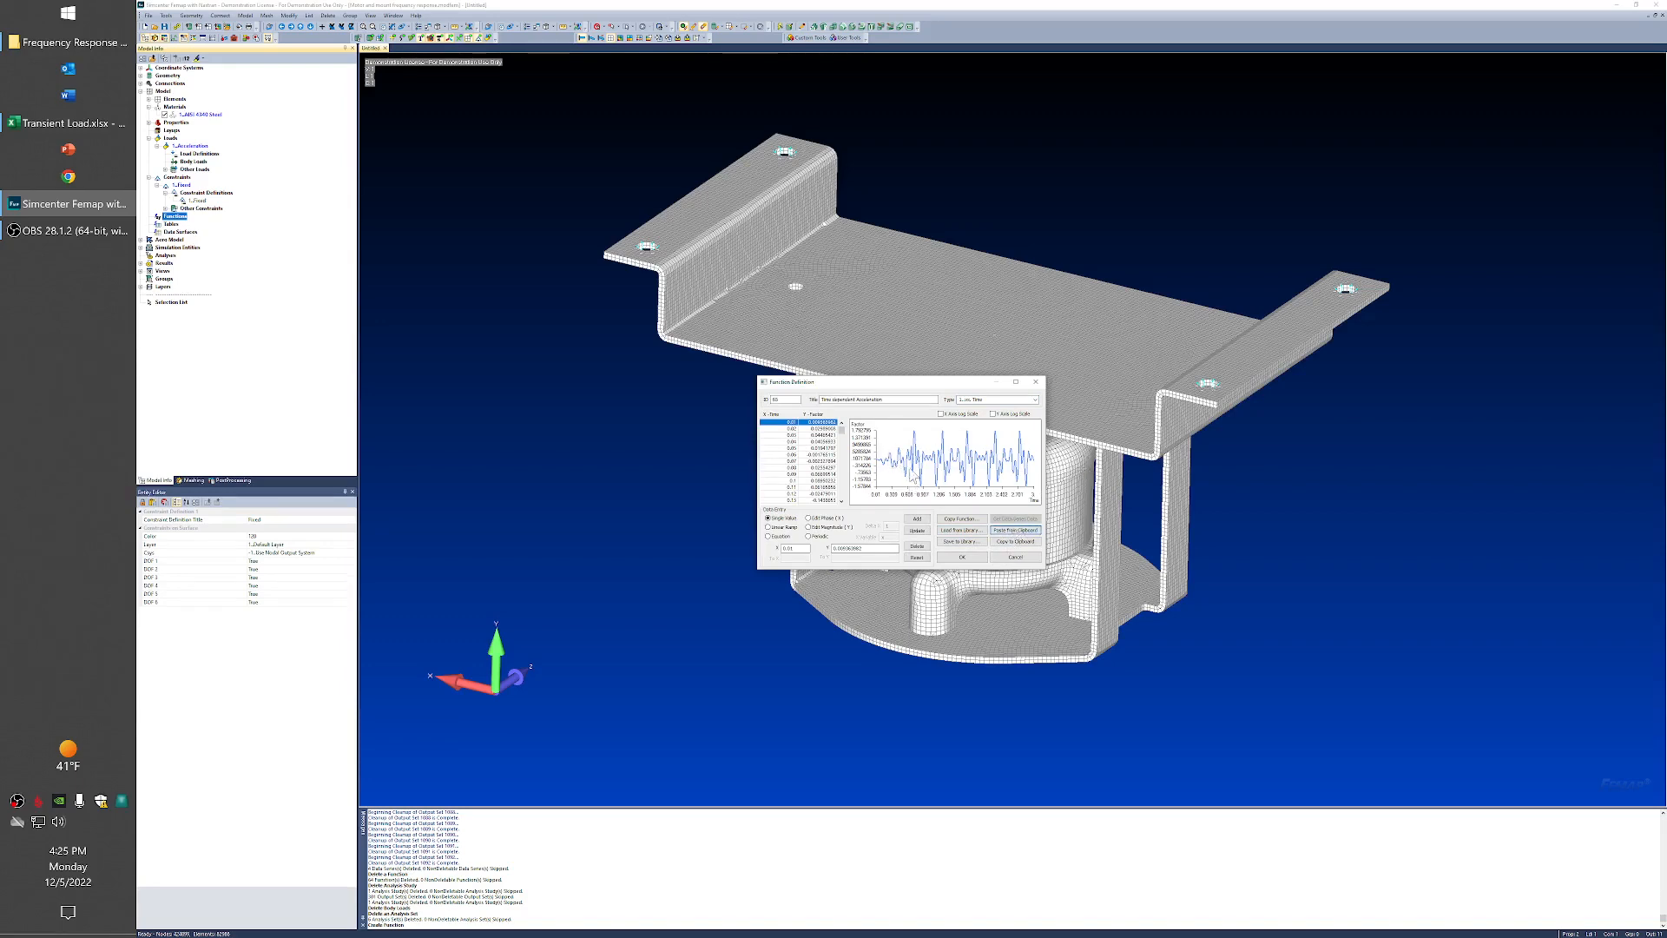
left_click(962, 559)
left_click(1017, 559)
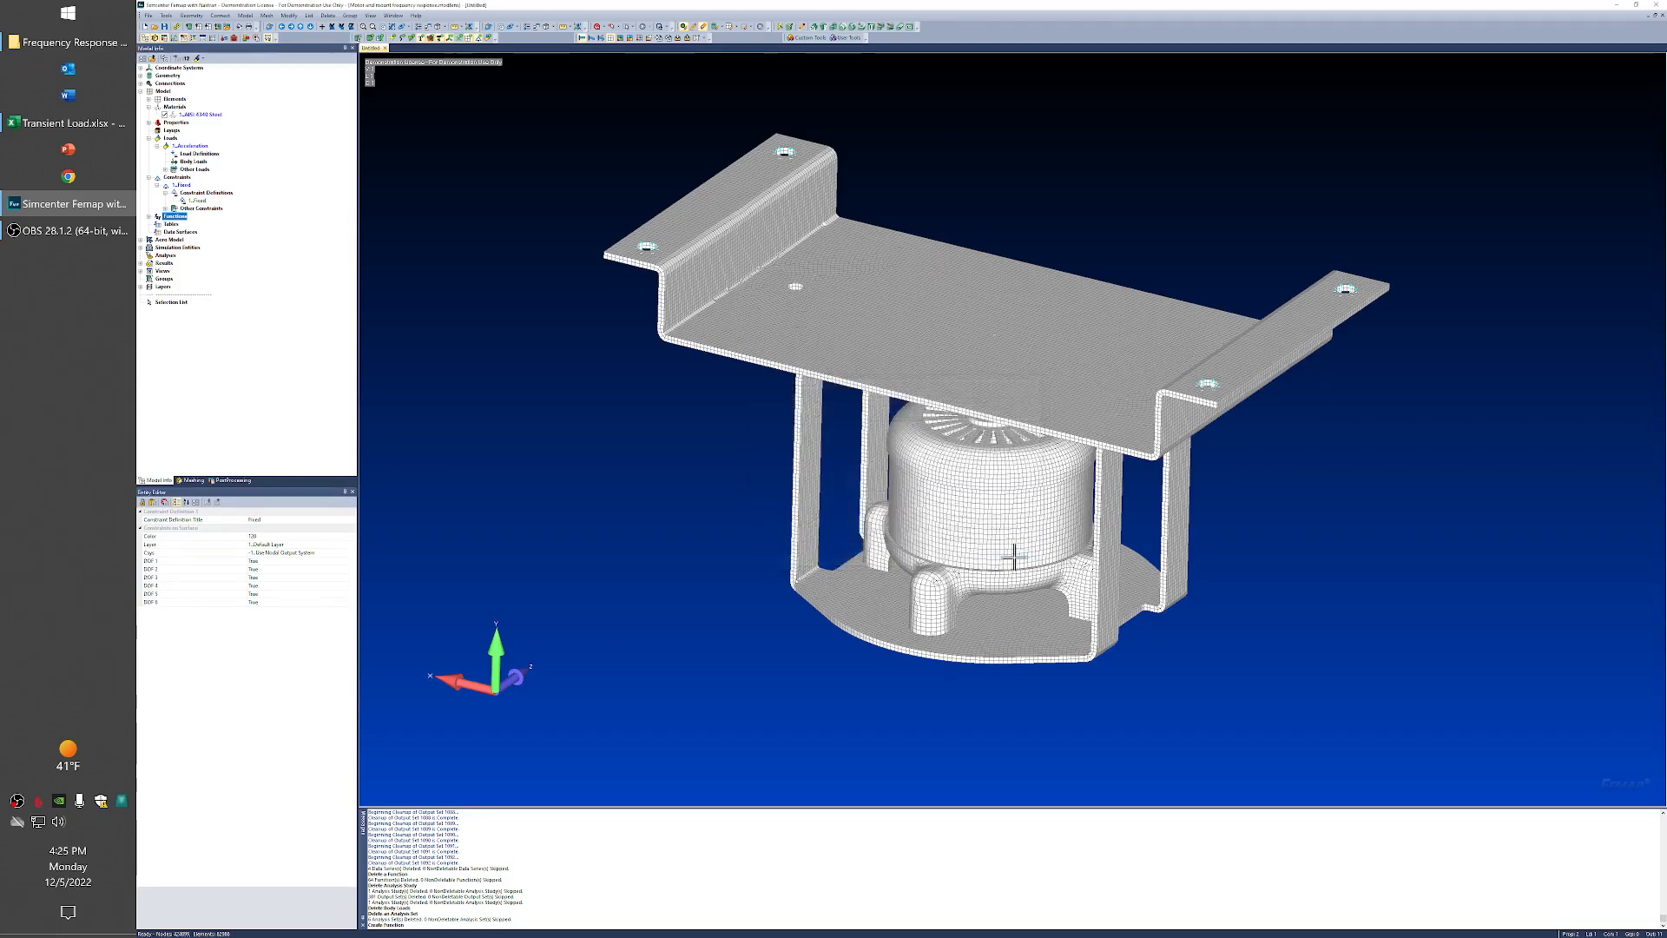
Step: Add a translational acceleration body load in the Z direction to the Acceleration load set, with the time dependent acceleration function as its time dependence
right_click(204, 154)
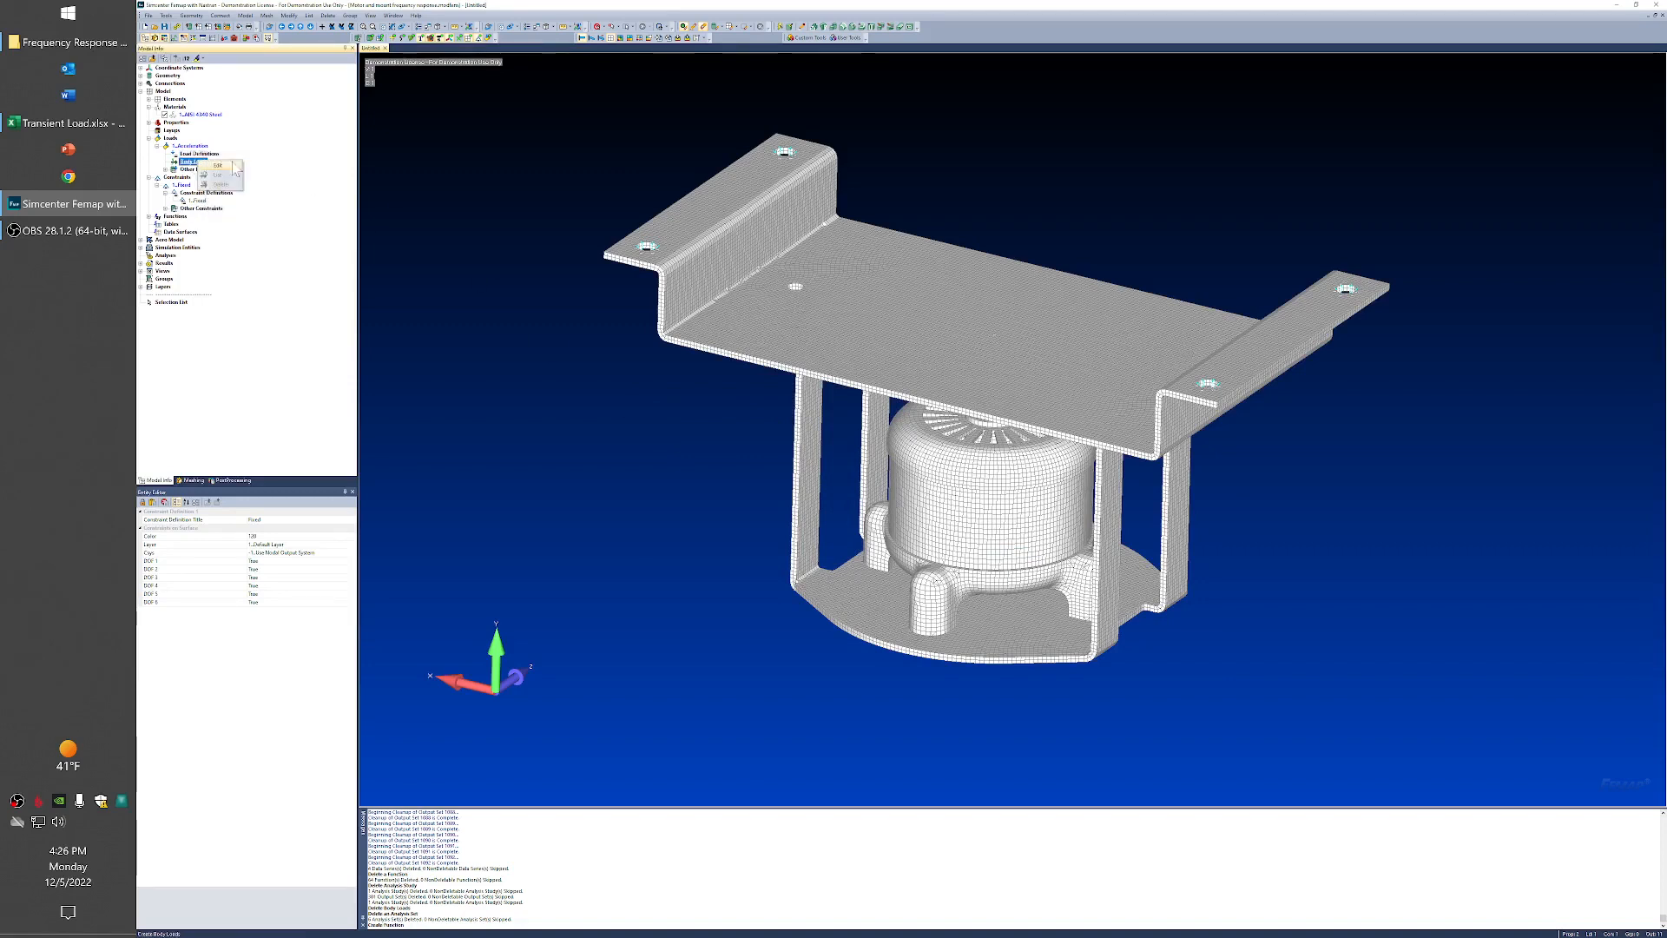
double_click(196, 162)
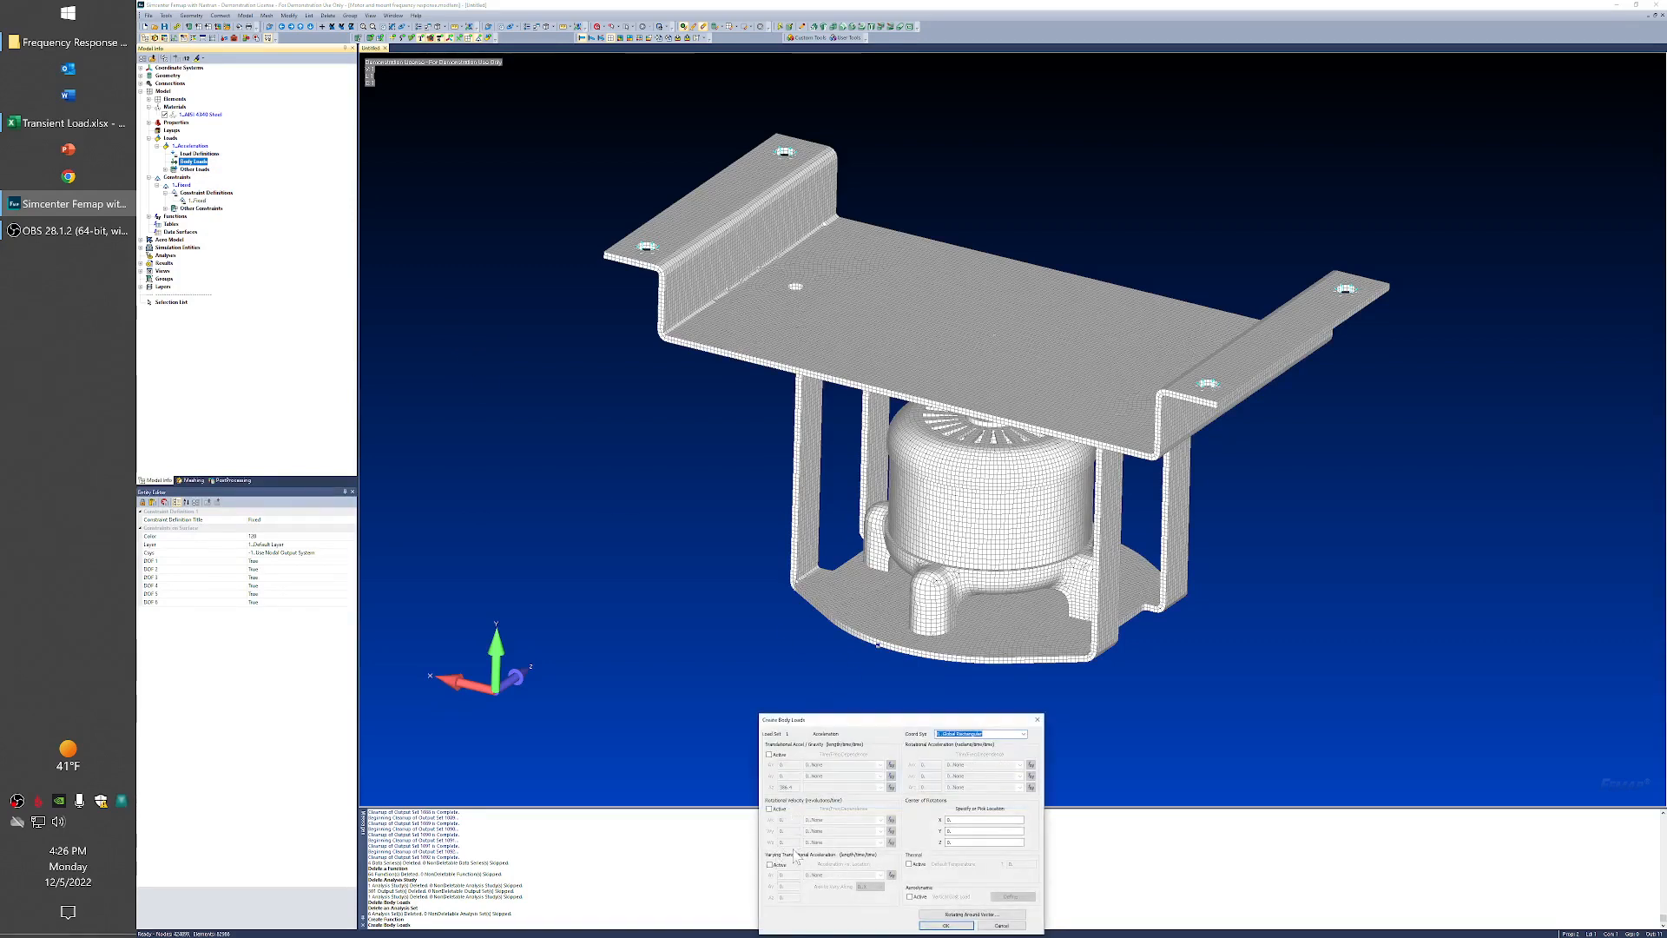
left_click(769, 754)
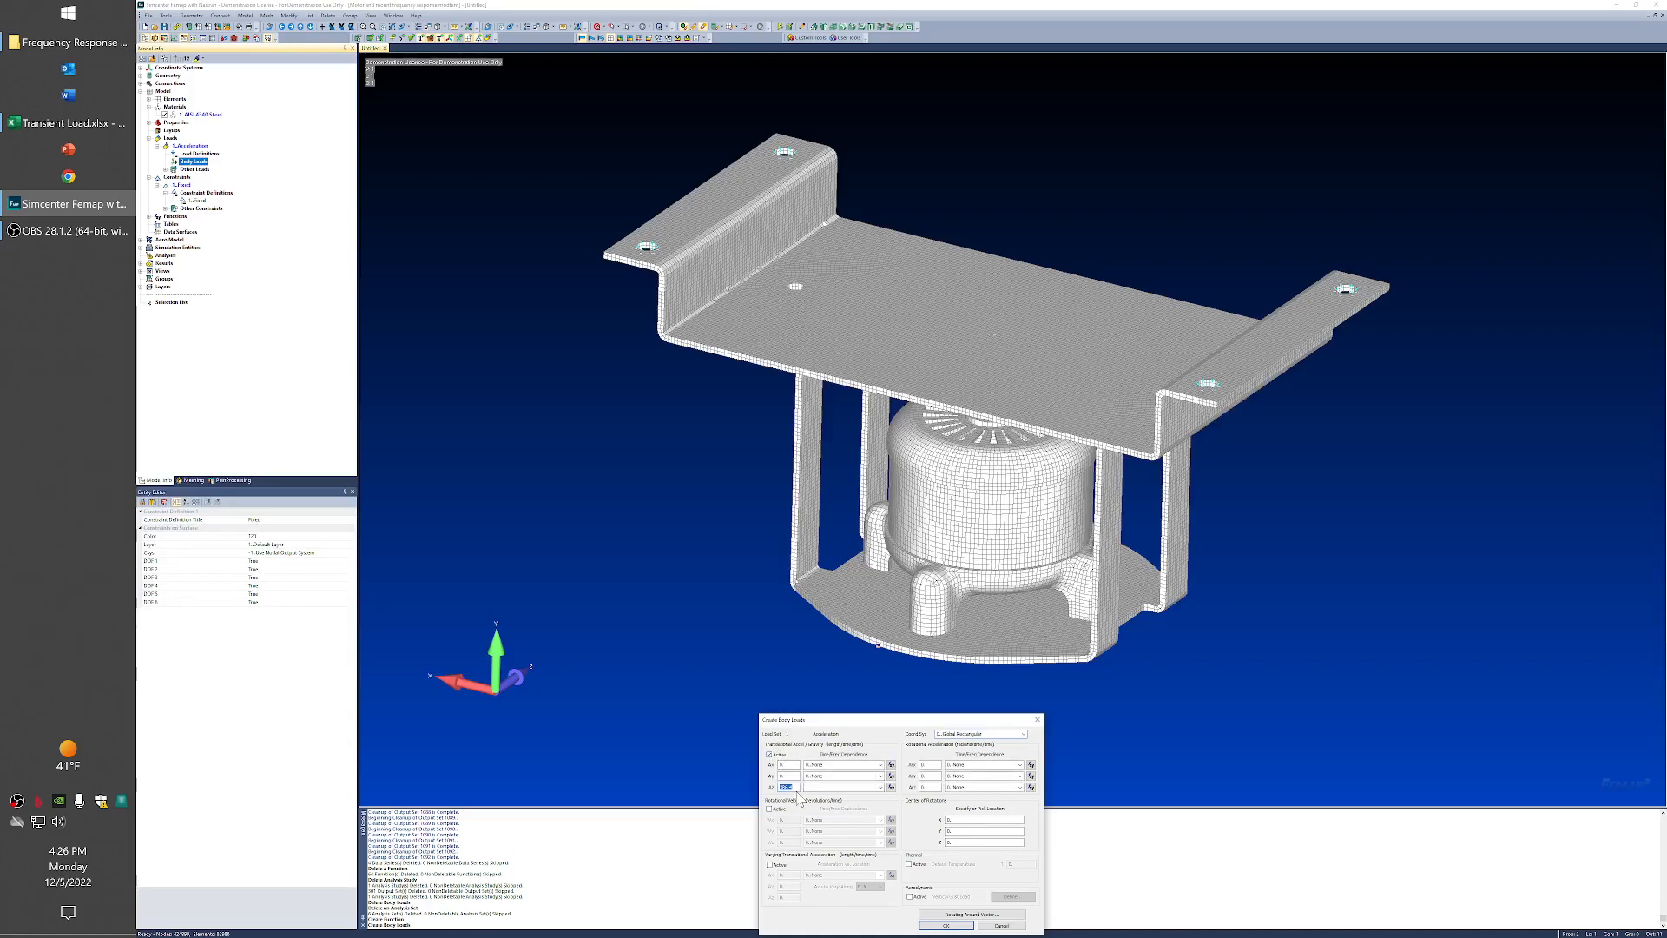
key("Tab")
left_click(881, 787)
left_click(847, 809)
left_click(945, 926)
left_click(945, 925)
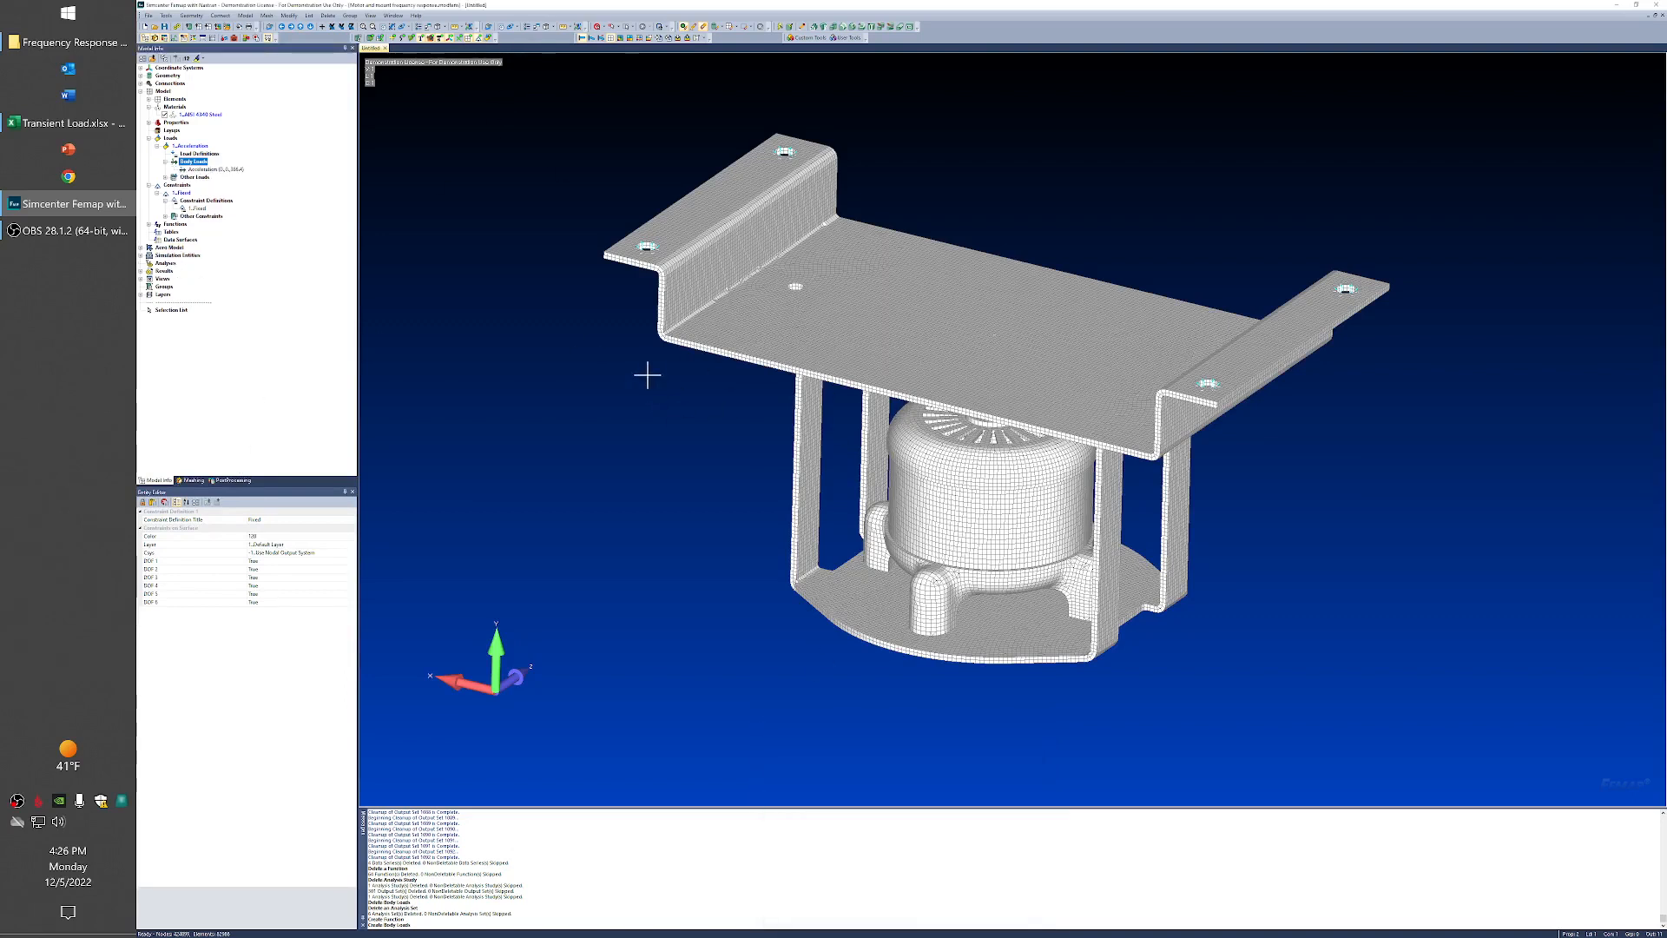
Step: Examine the bracket and motor model from several angles and review the load curve in the Transient Load.xlsx workbook
middle_click_drag(1116, 525, 1051, 473)
middle_click_drag(741, 551, 811, 562)
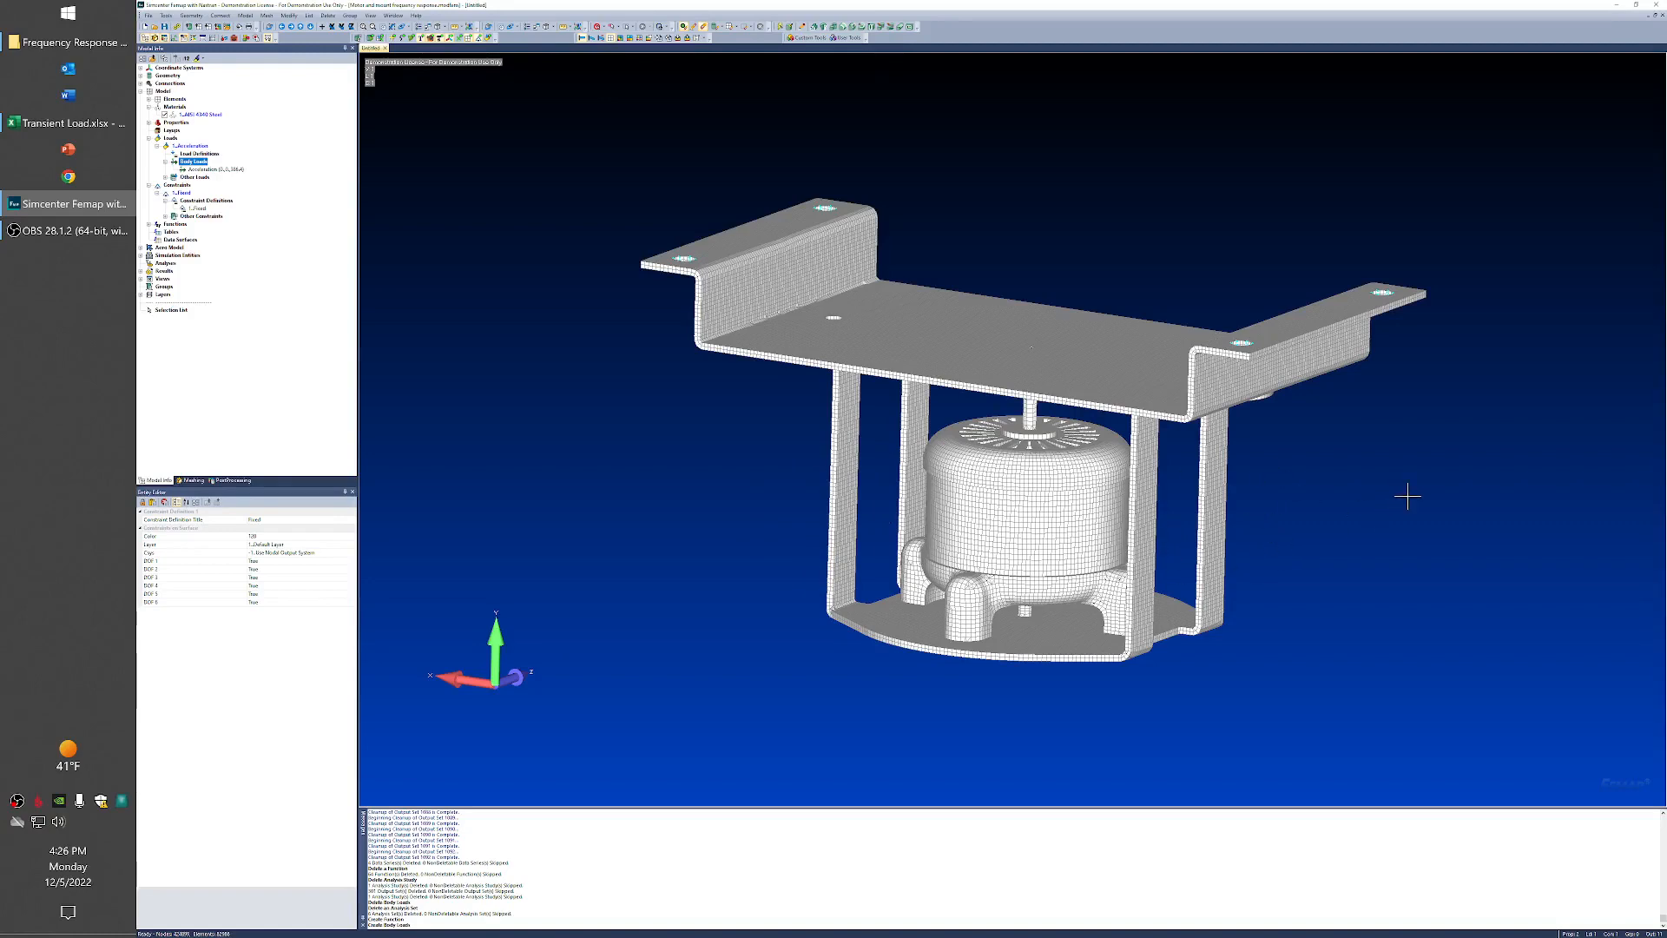
middle_click_drag(998, 474, 1273, 521)
middle_click_drag(1146, 540, 882, 534)
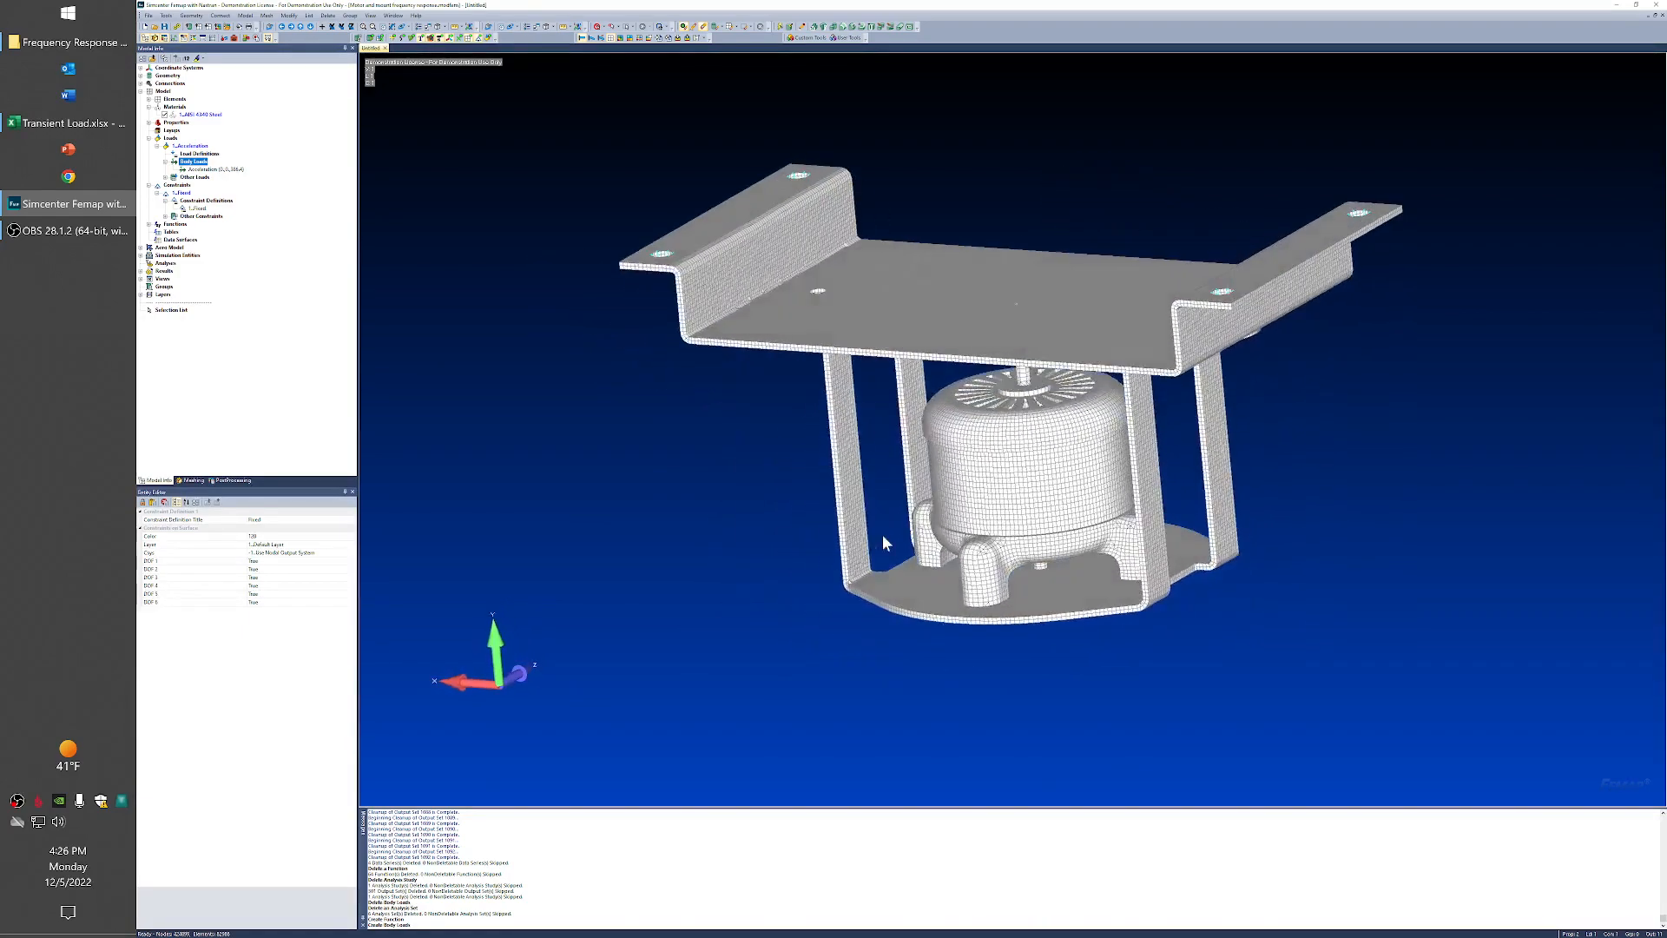
left_click(91, 121)
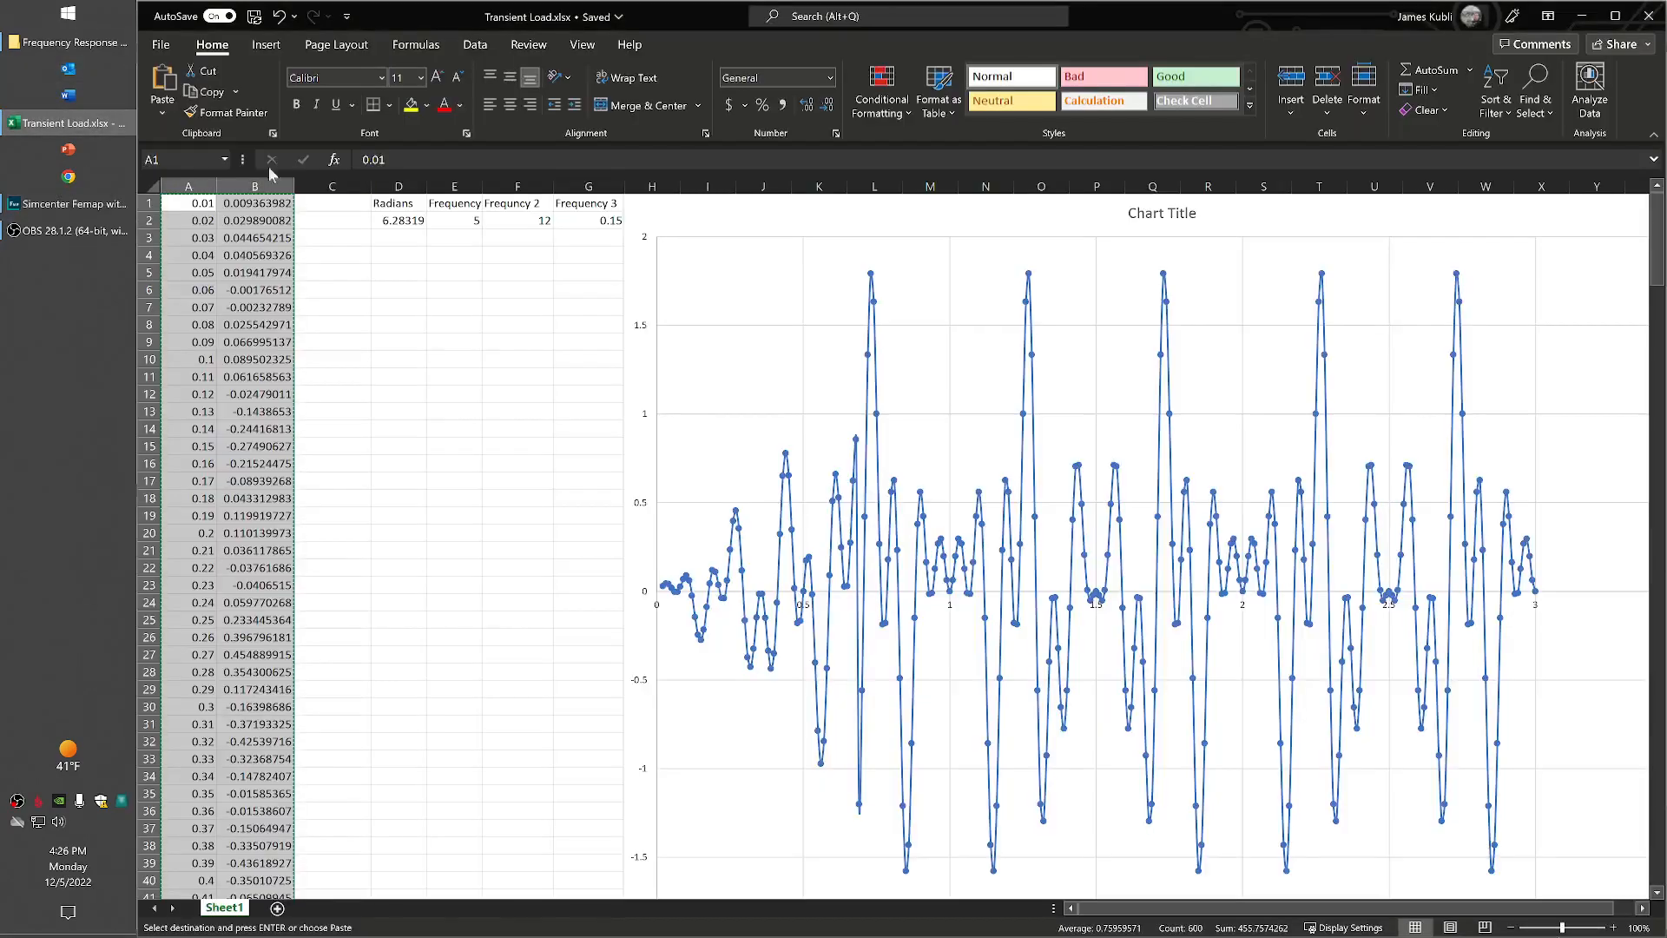
left_click(59, 128)
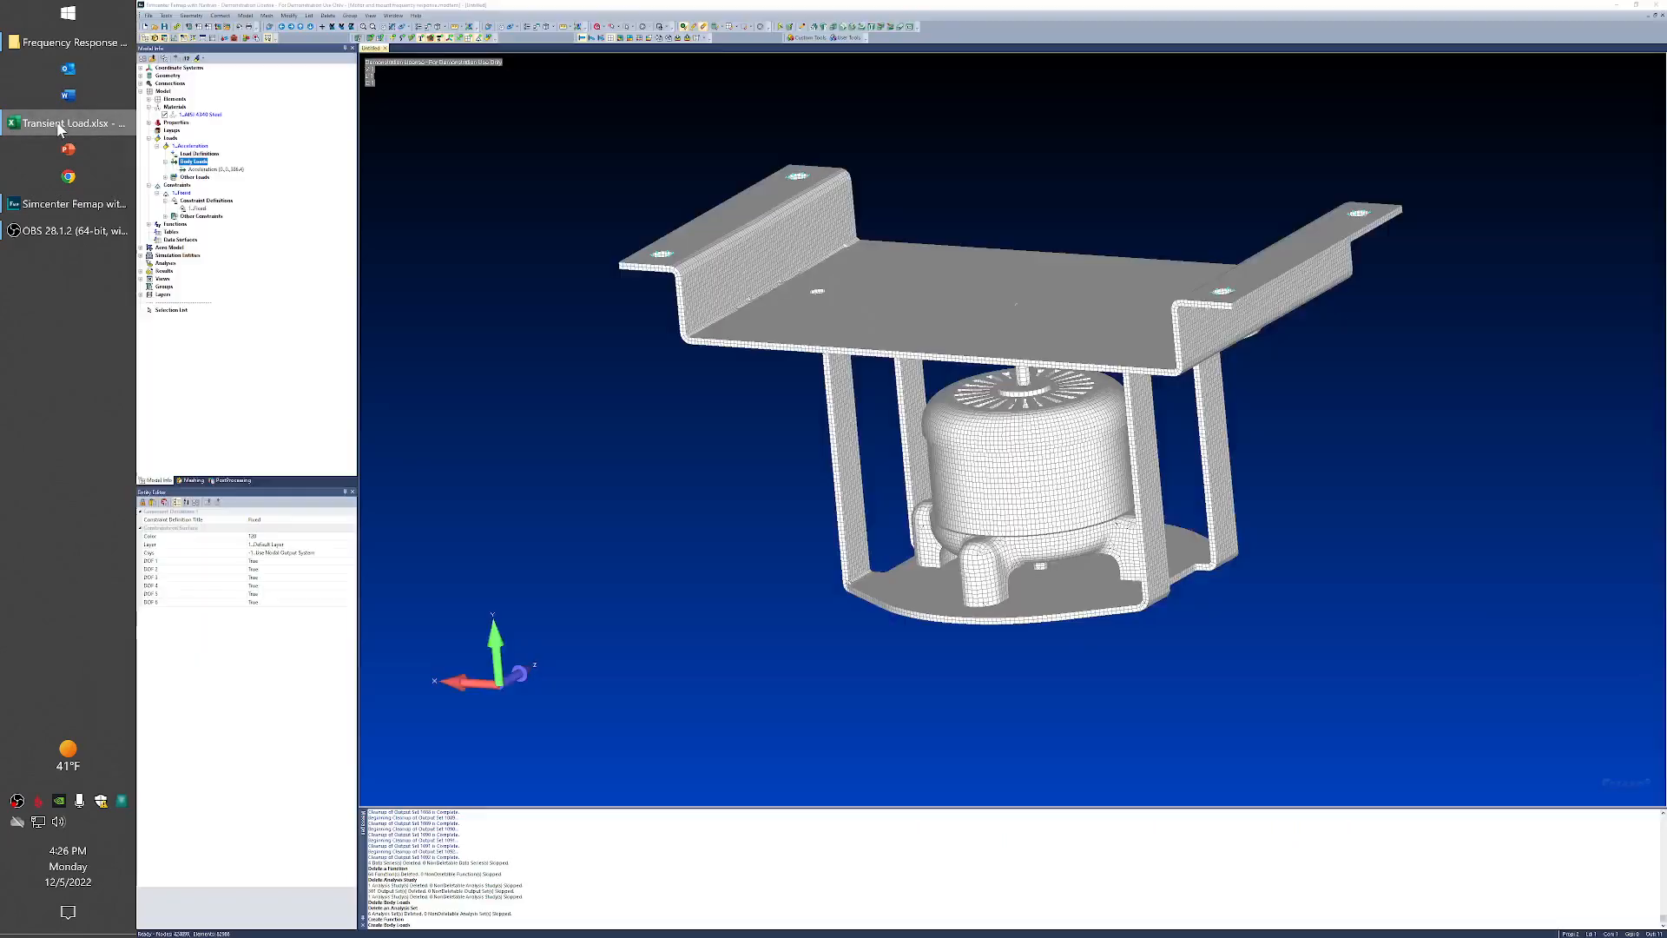
middle_click_drag(990, 380, 899, 387)
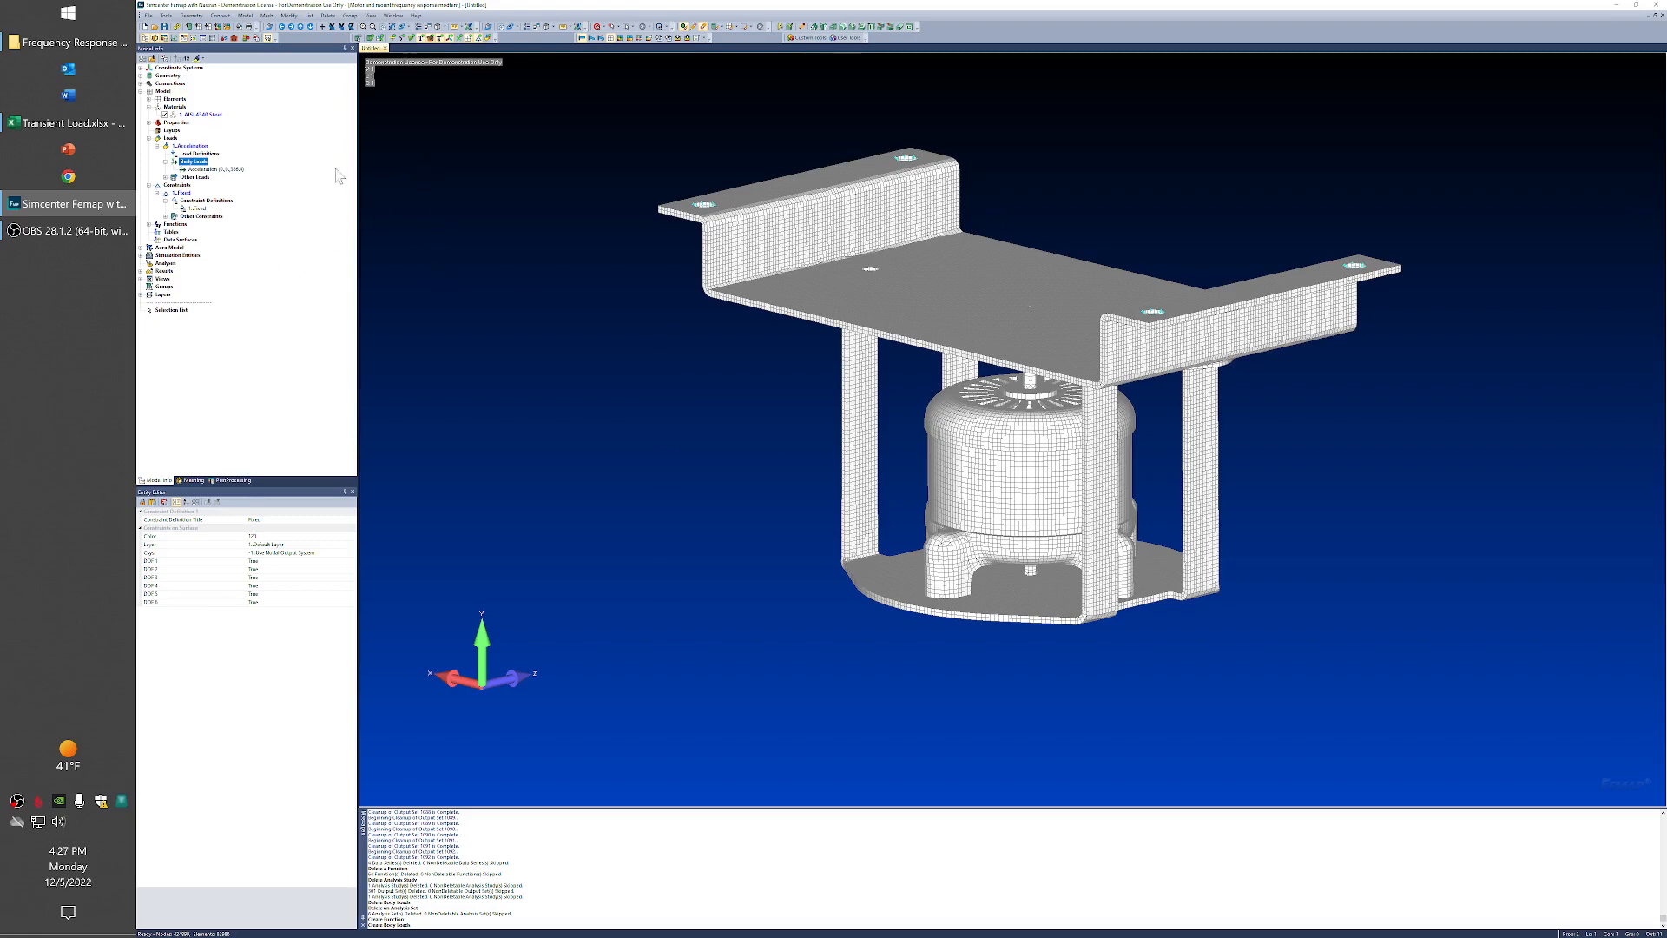
Step: Start a new analysis set titled "Linear Transient 0.1seconds" with the analysis type Transient Dynamic/Time History
right_click(167, 264)
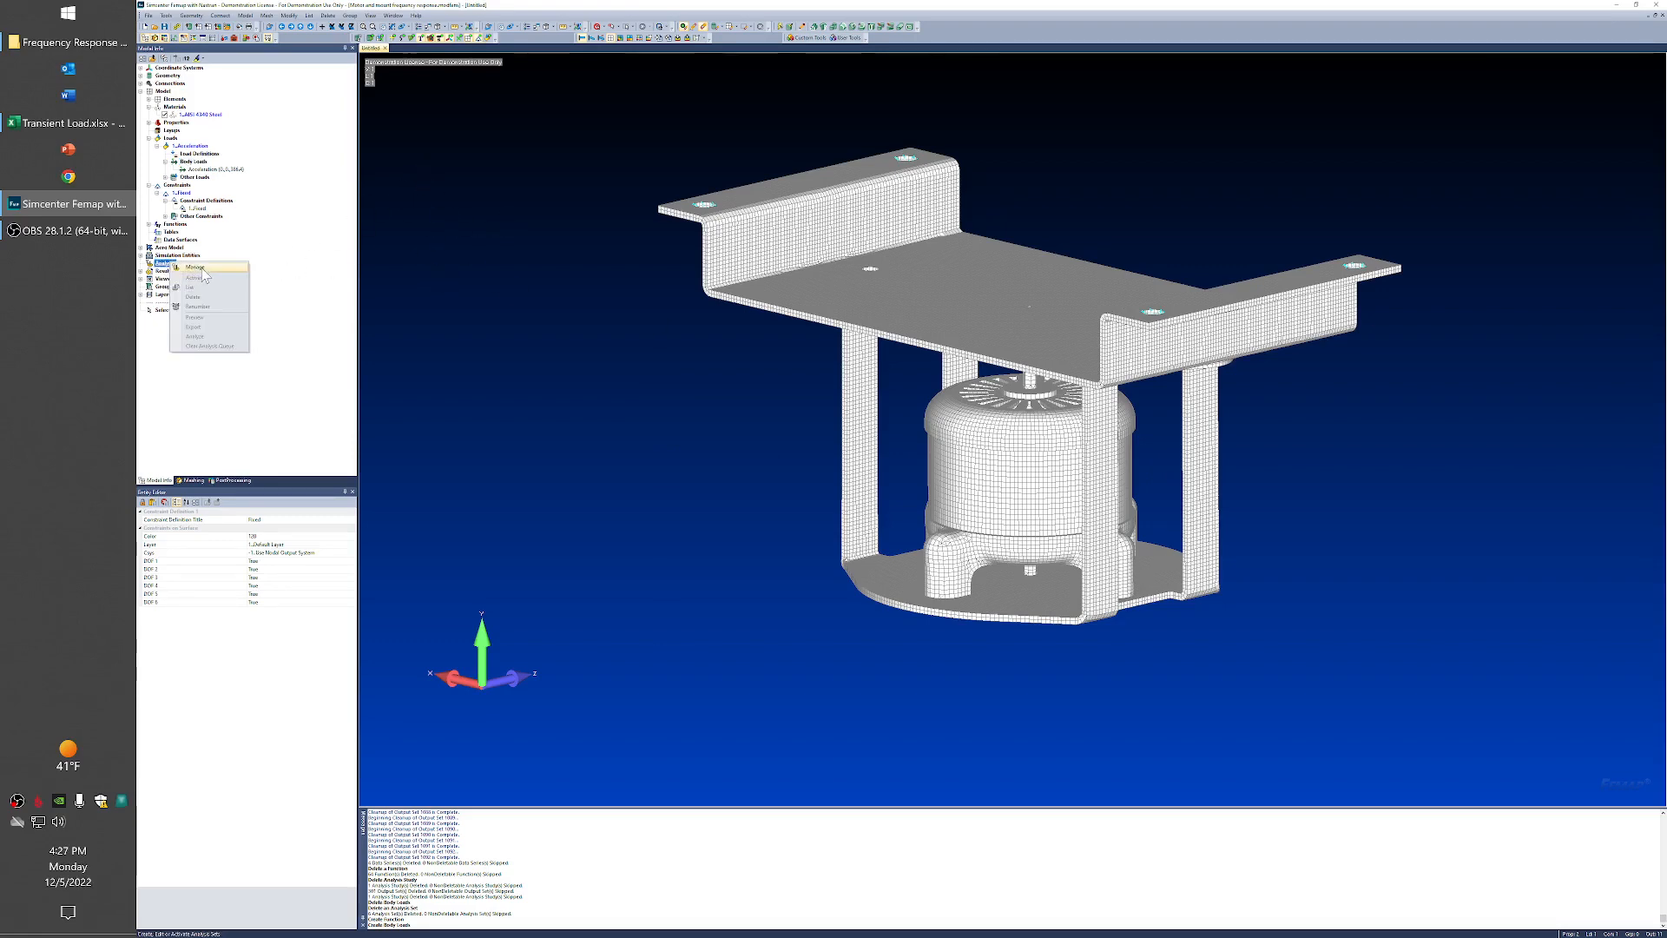
left_click(203, 269)
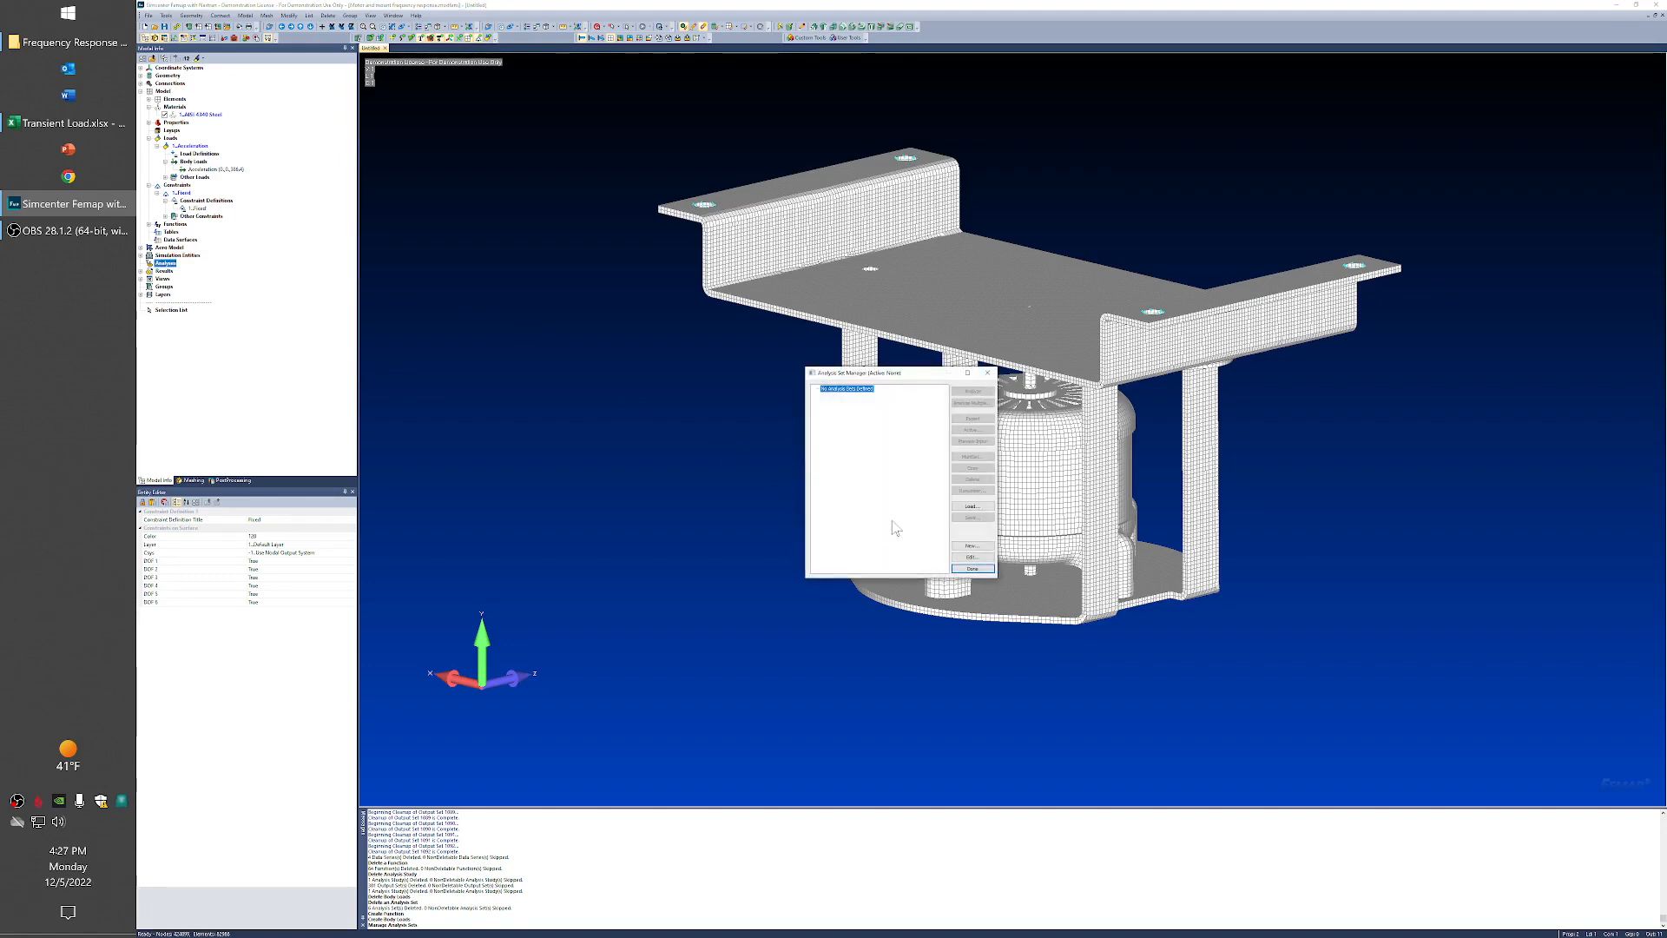
left_click(972, 546)
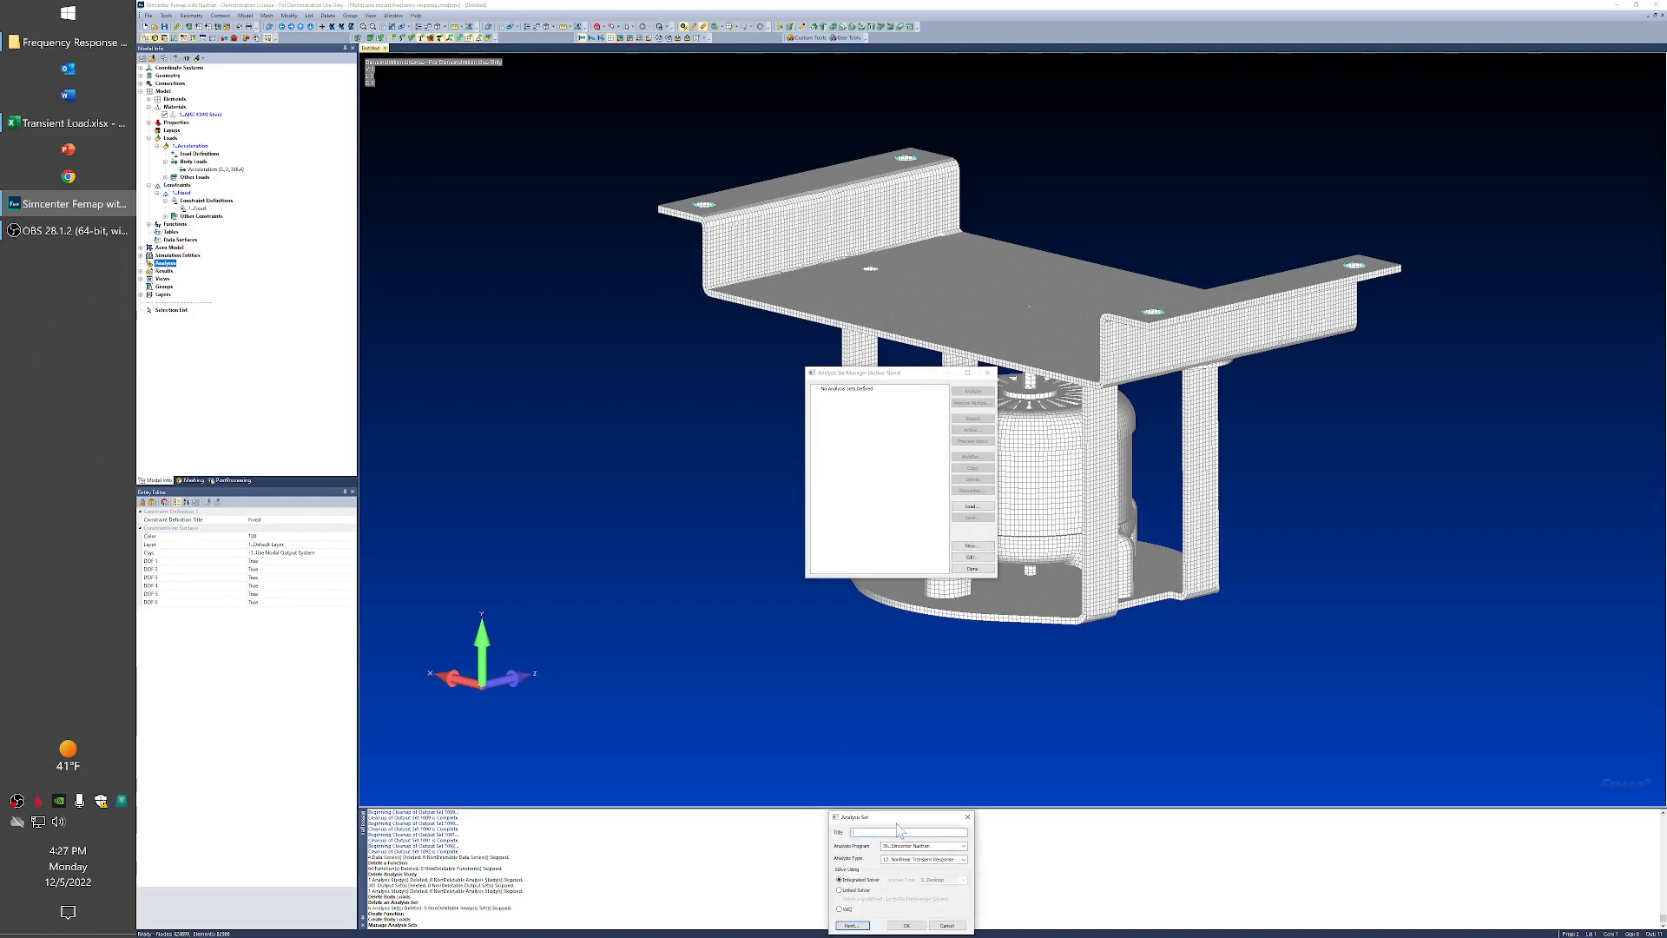
left_click_drag(897, 821, 906, 665)
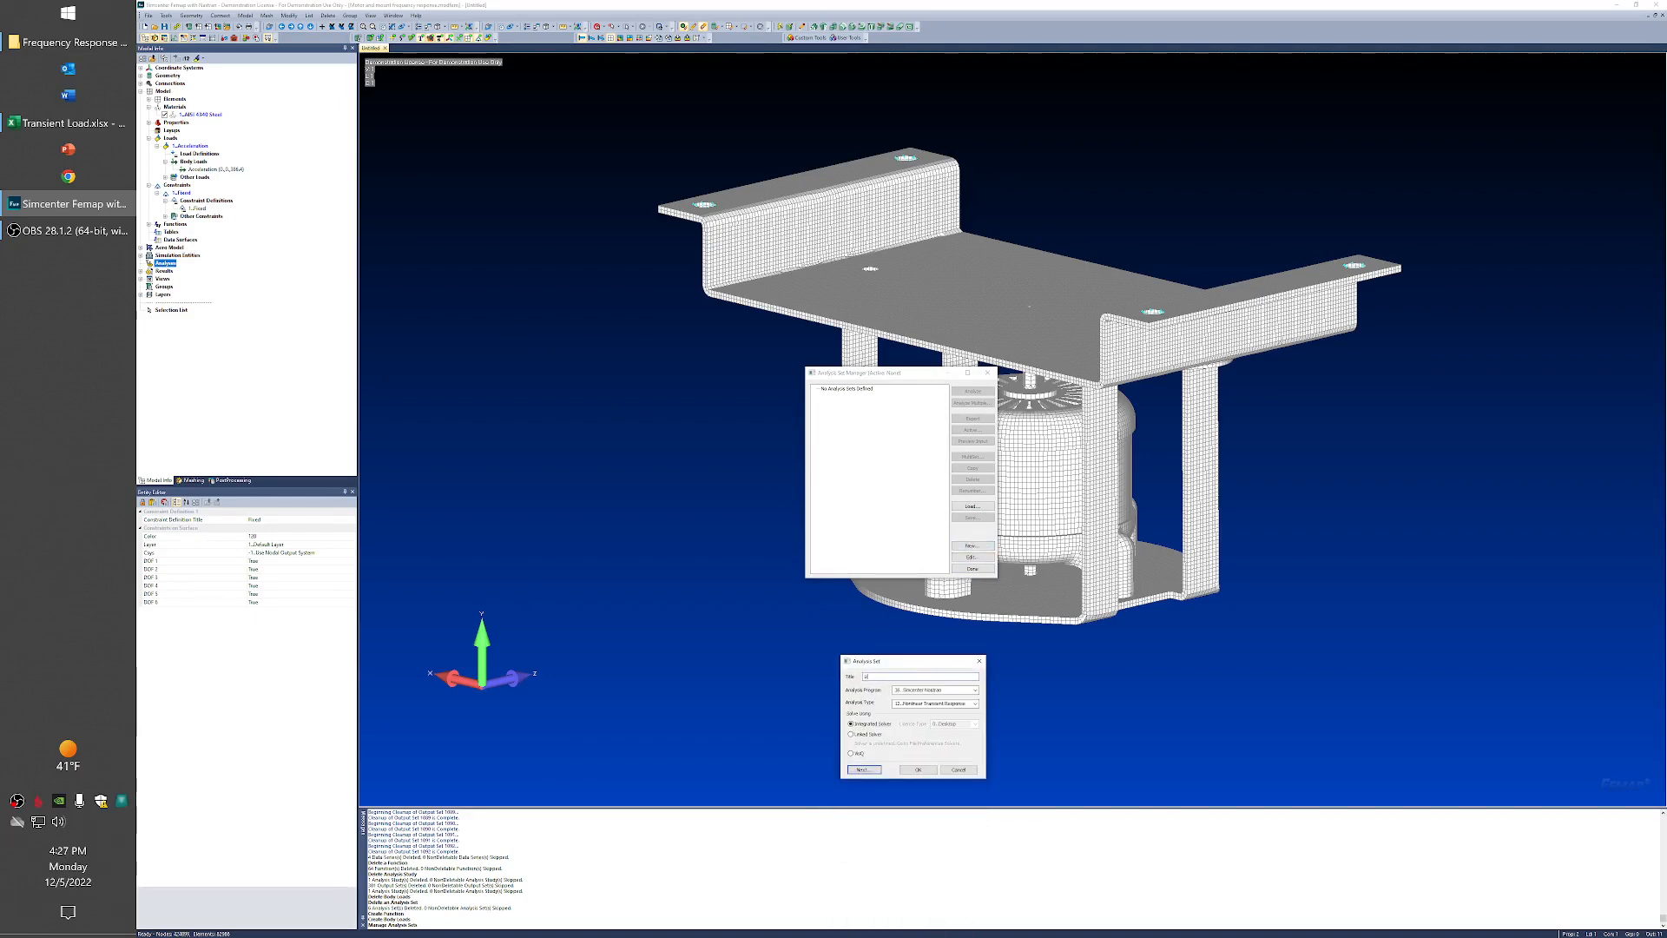
type("Linear Transient")
key("BackSpace")
key("BackSpace")
type("ond")
left_click(975, 703)
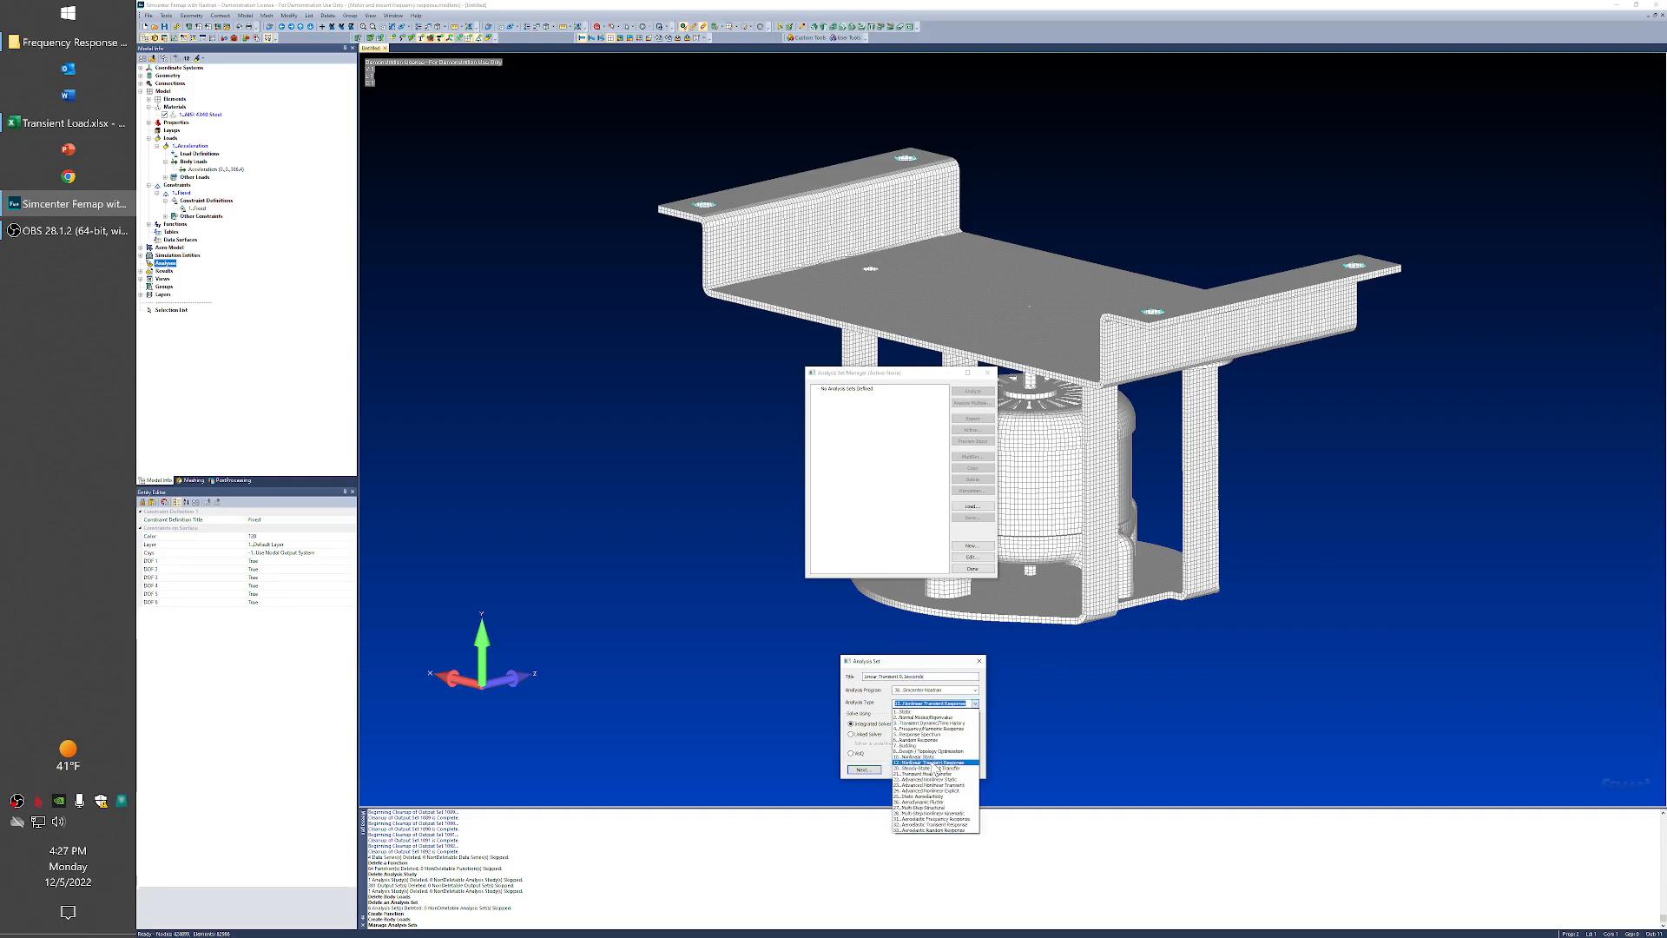
left_click(904, 724)
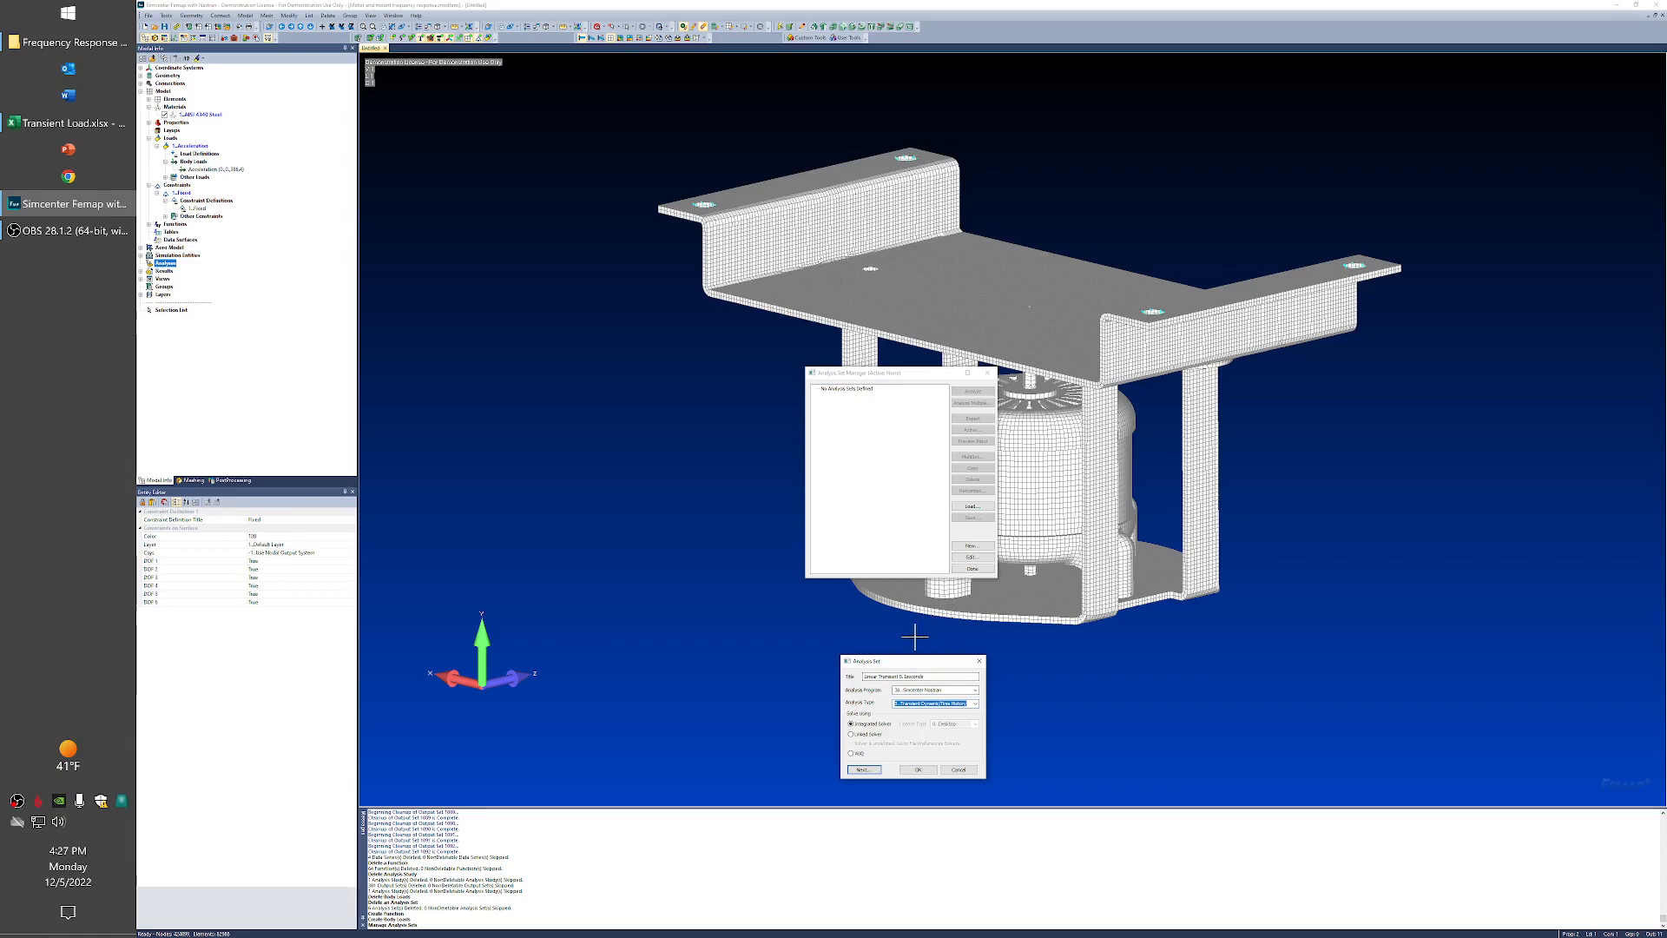
Step: Advance to the dynamic analysis options, keeping the default solver, bulk data and model check settings and the Direct solution type
left_click(862, 771)
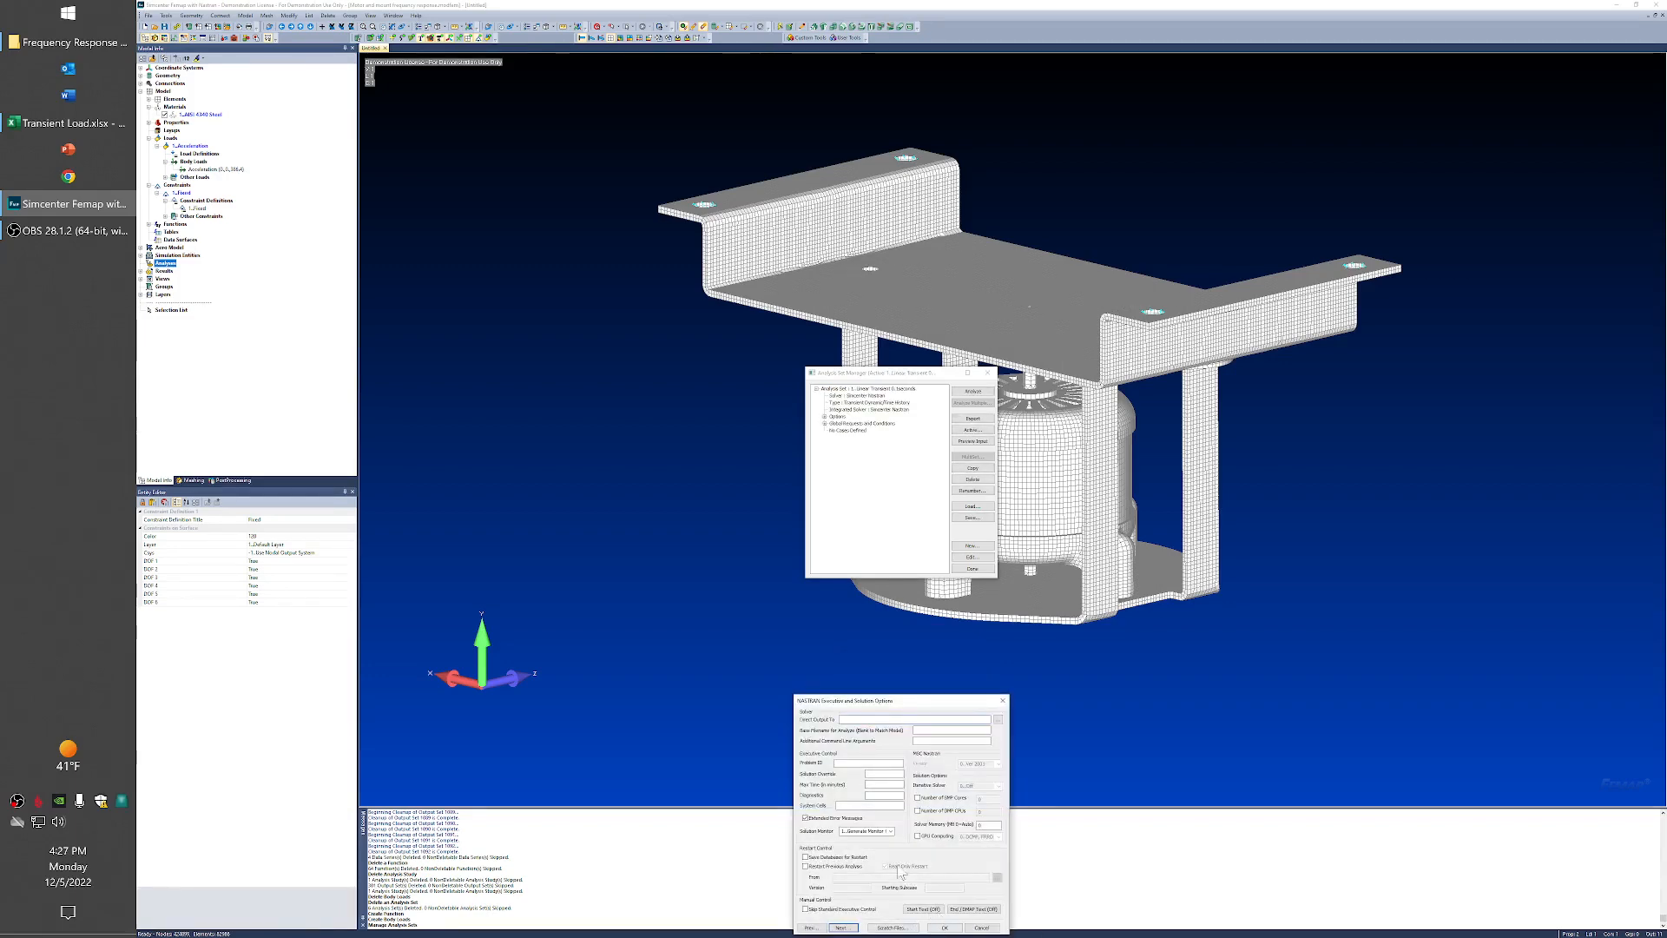
left_click_drag(825, 704, 822, 612)
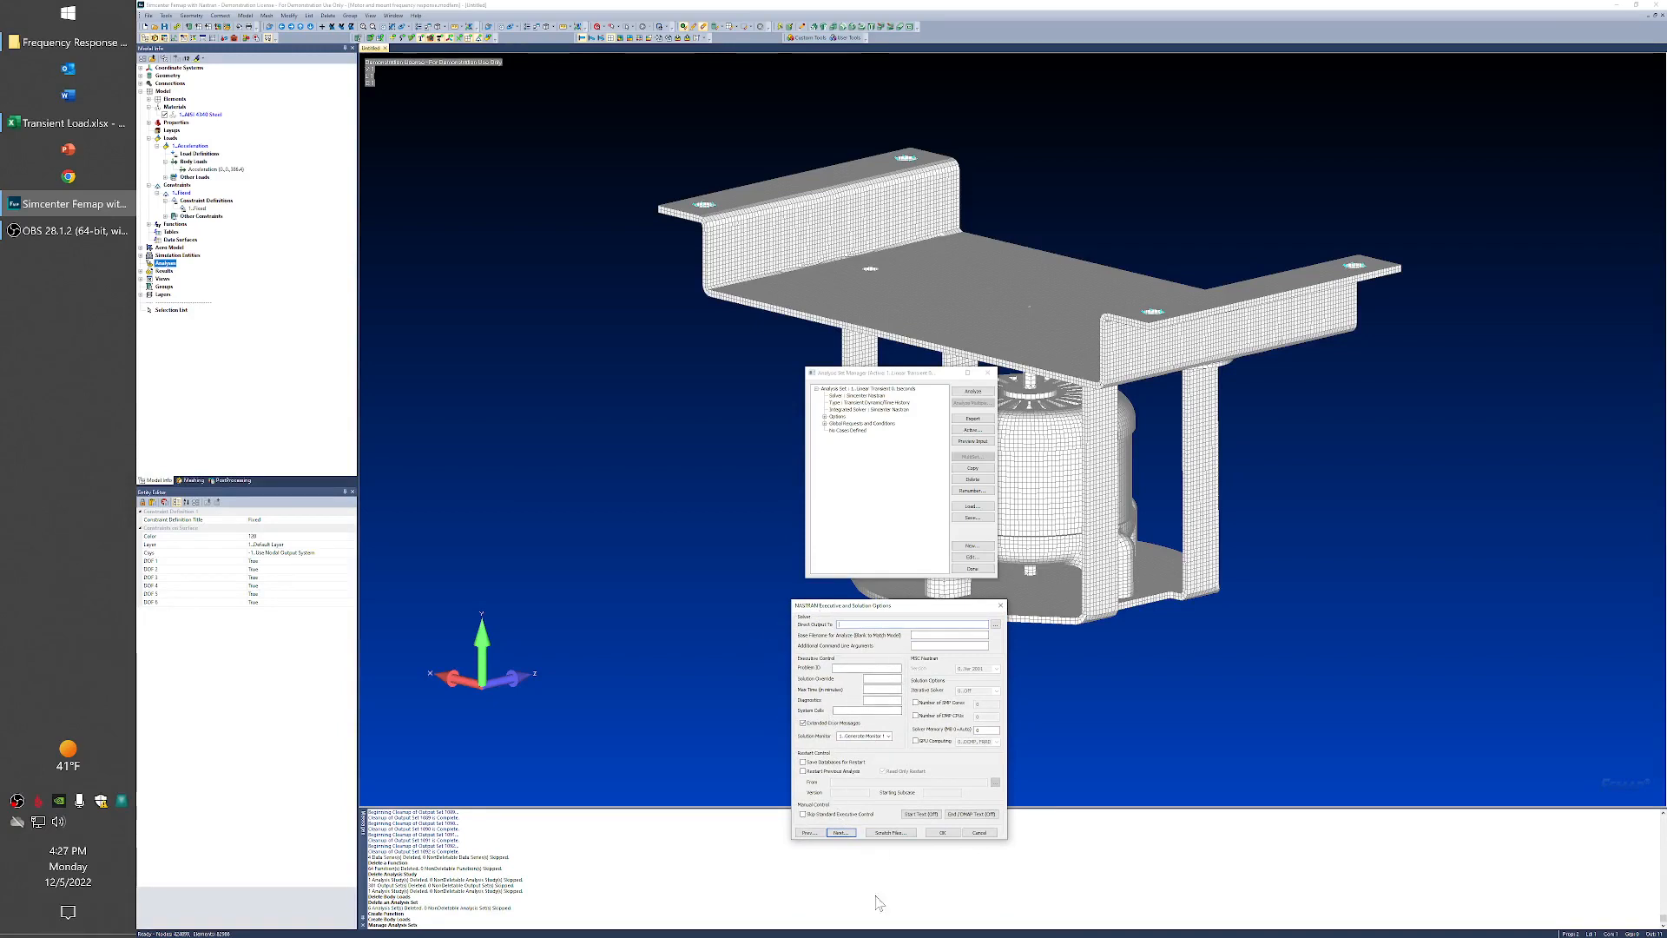
left_click(842, 832)
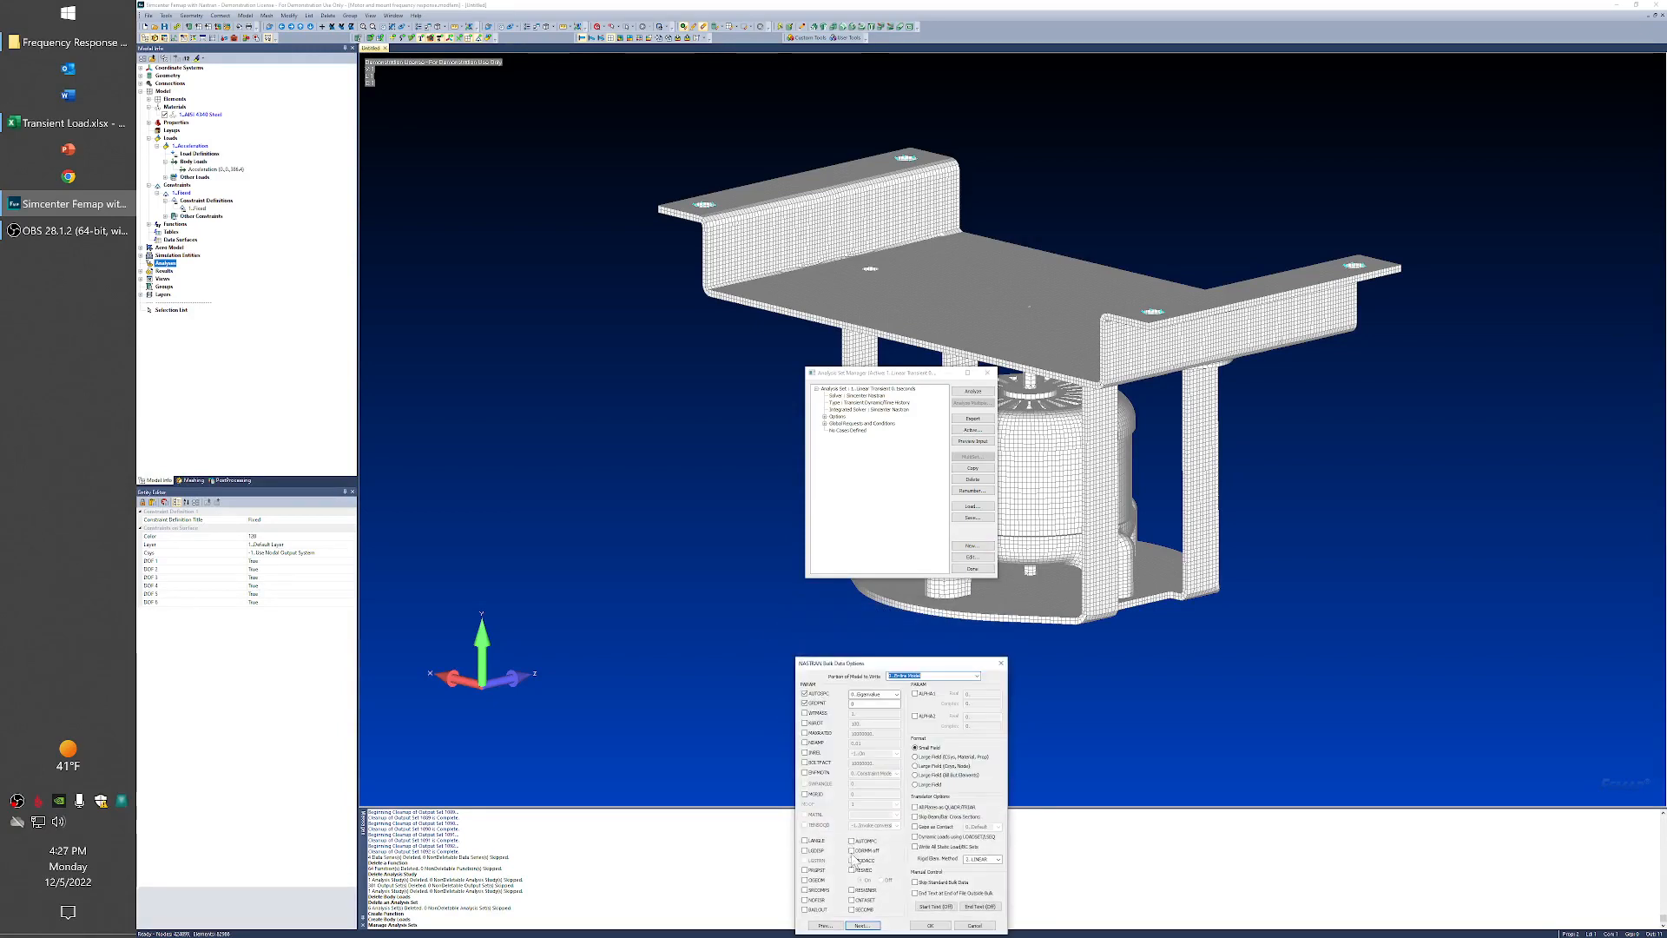
left_click(862, 926)
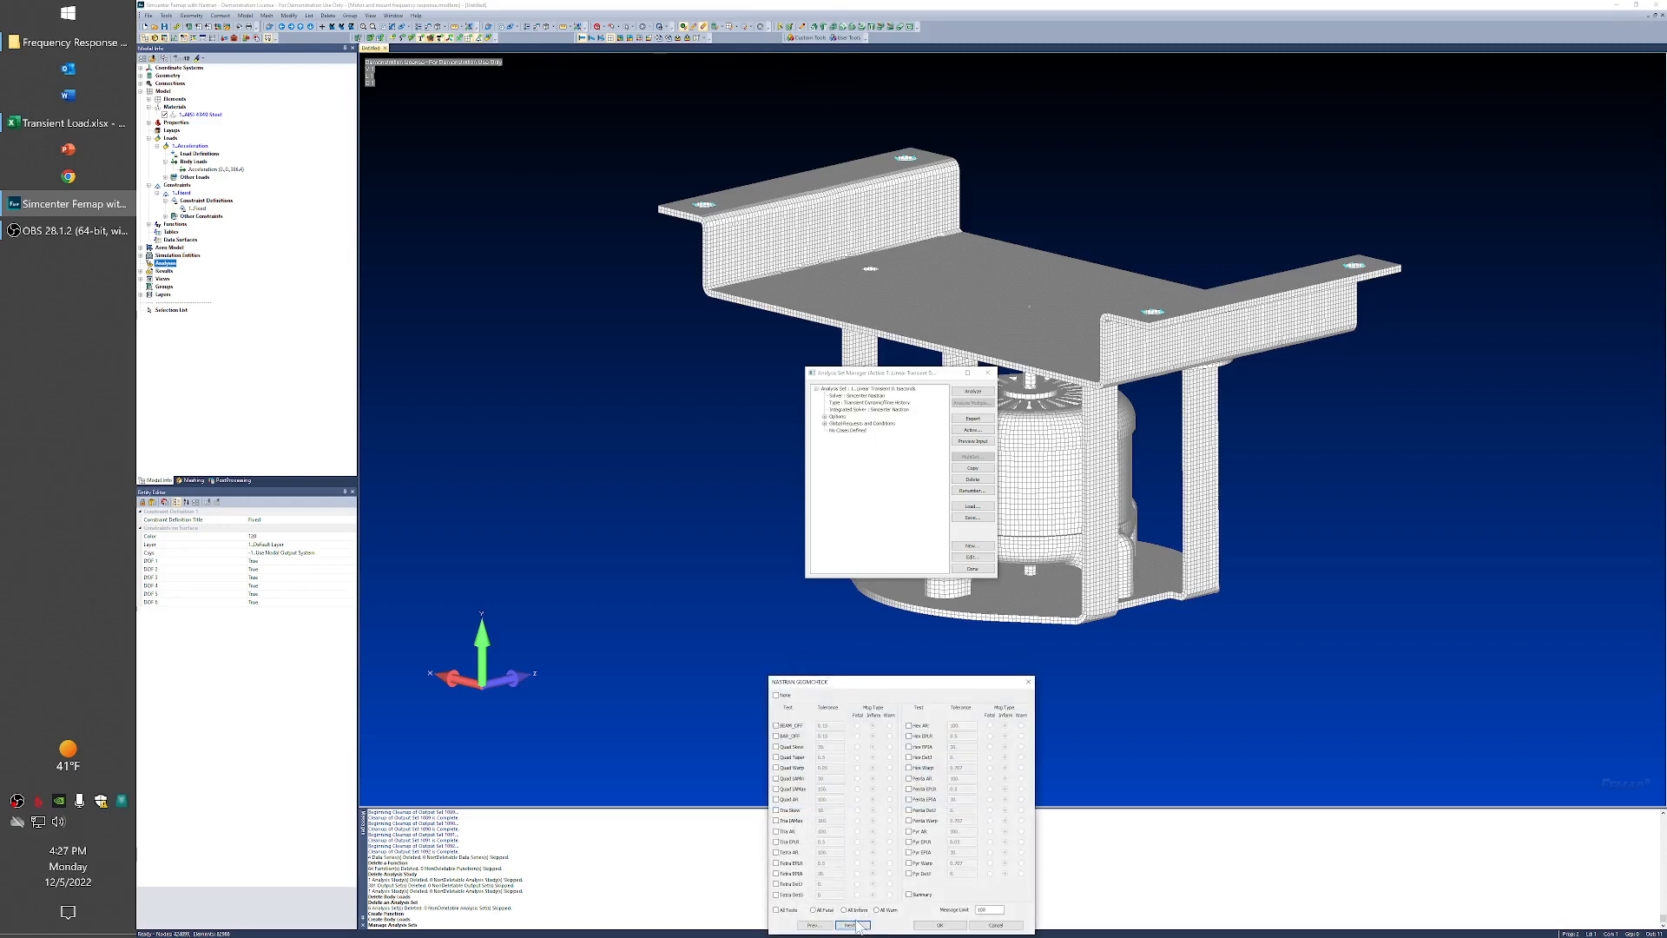
left_click(858, 926)
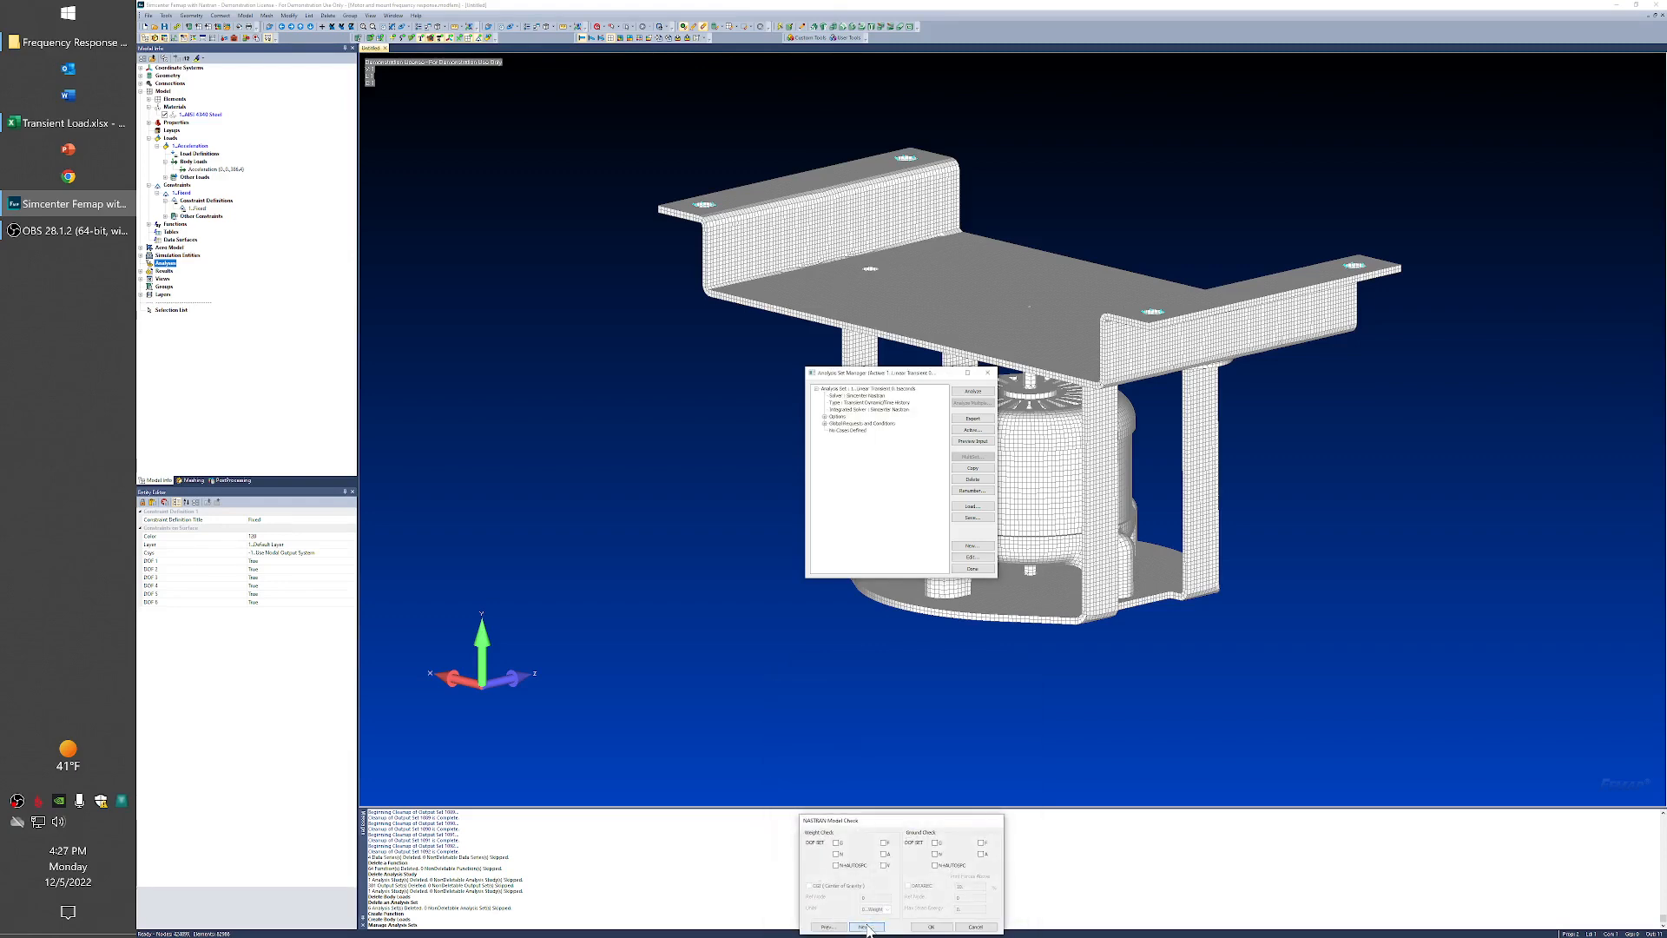
left_click(865, 927)
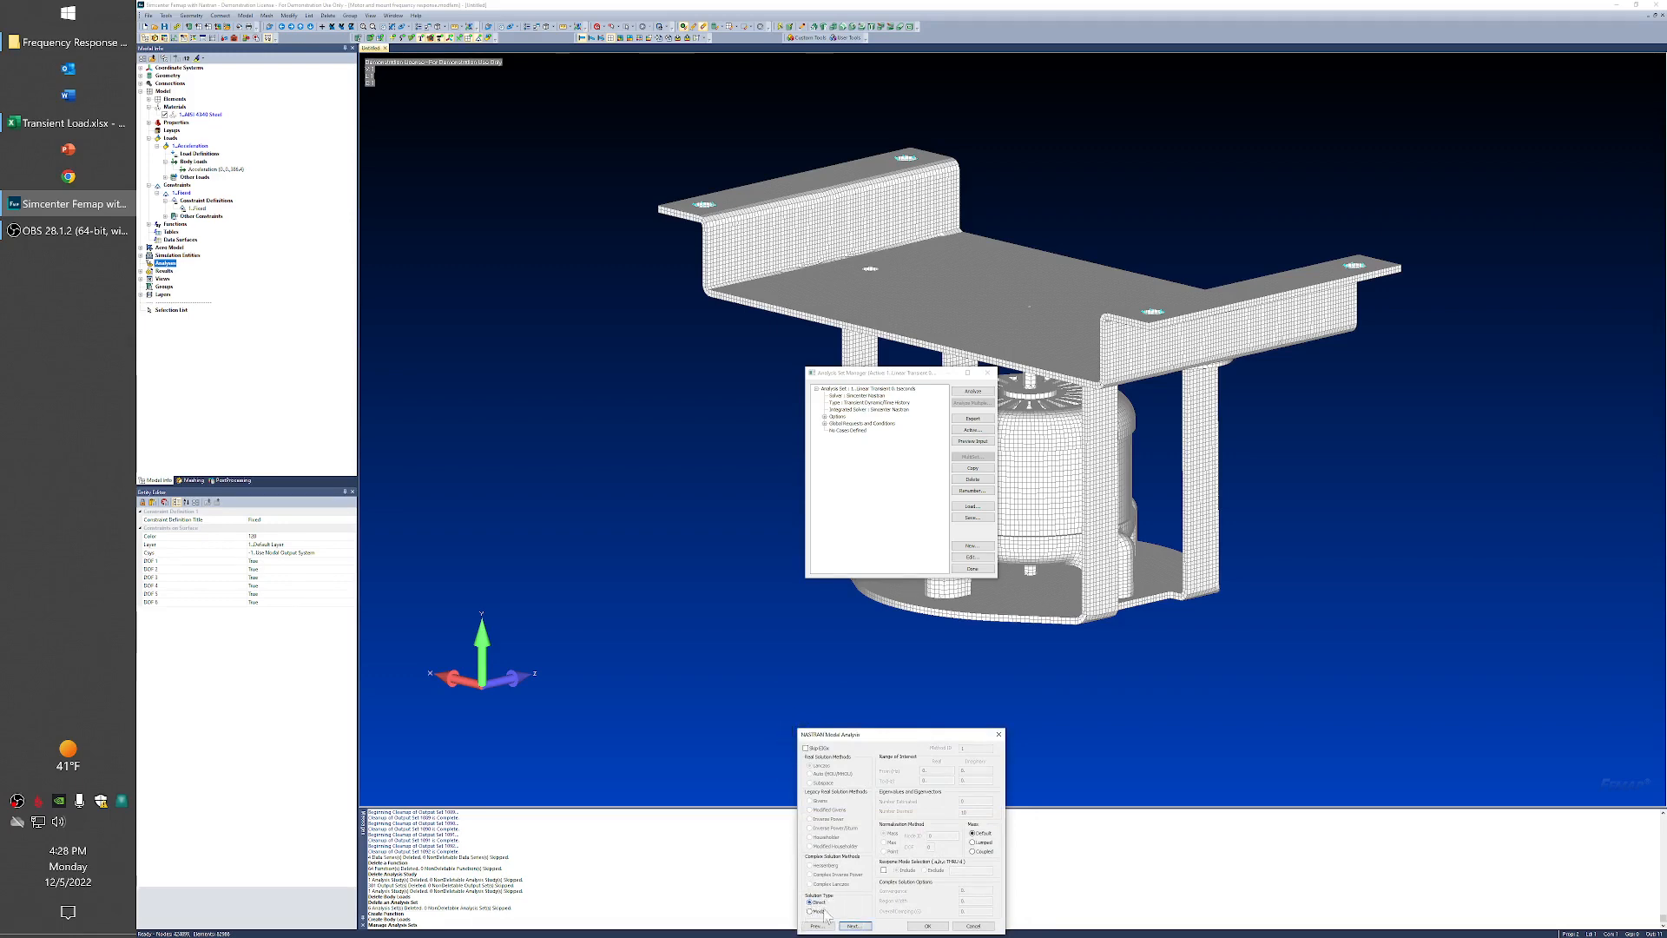
left_click(852, 925)
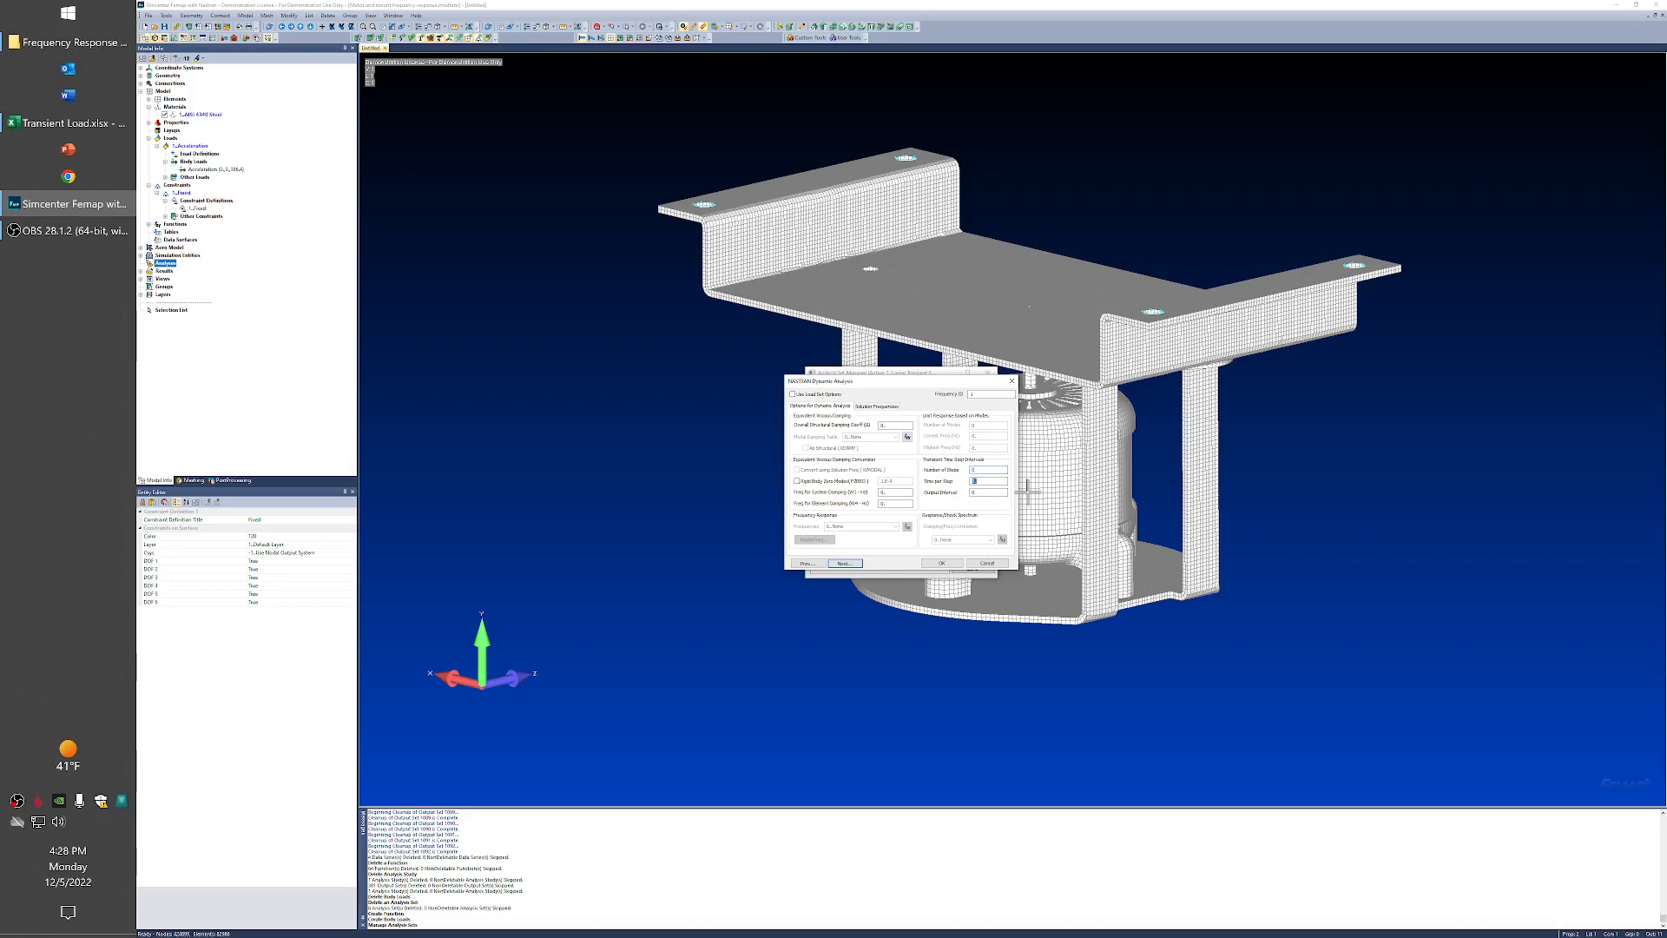
Step: Set the transient time stepping to 30 steps with 0.1 per step, review the solution frequencies and accept the dynamic options
double_click(982, 469)
type("30")
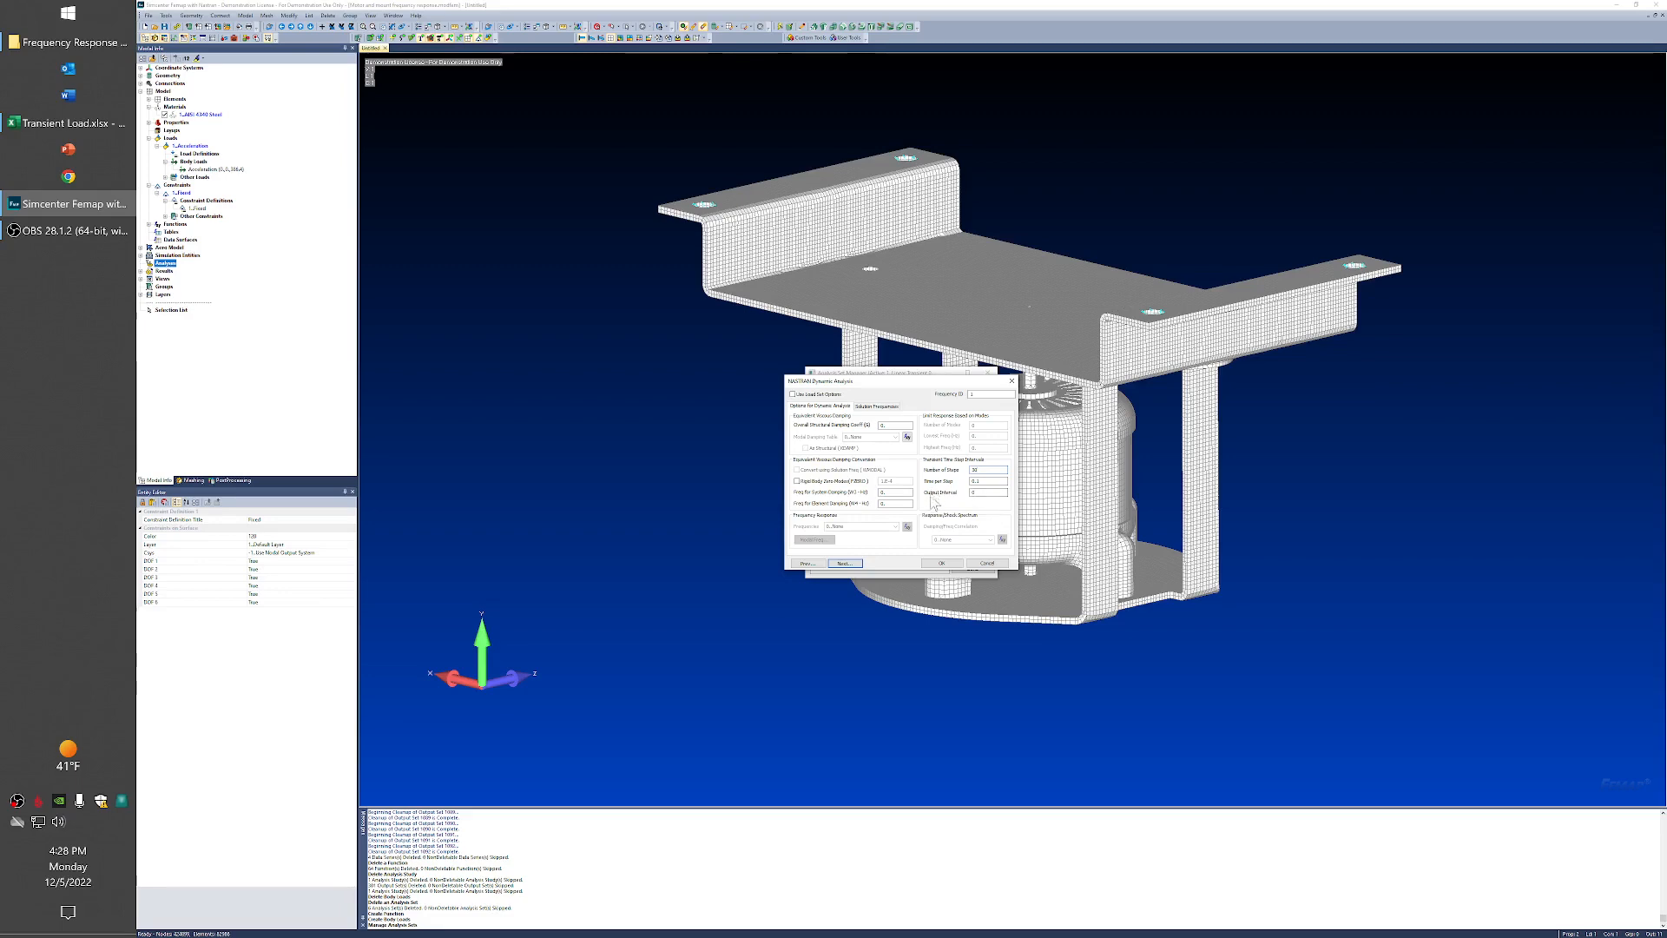
left_click(848, 565)
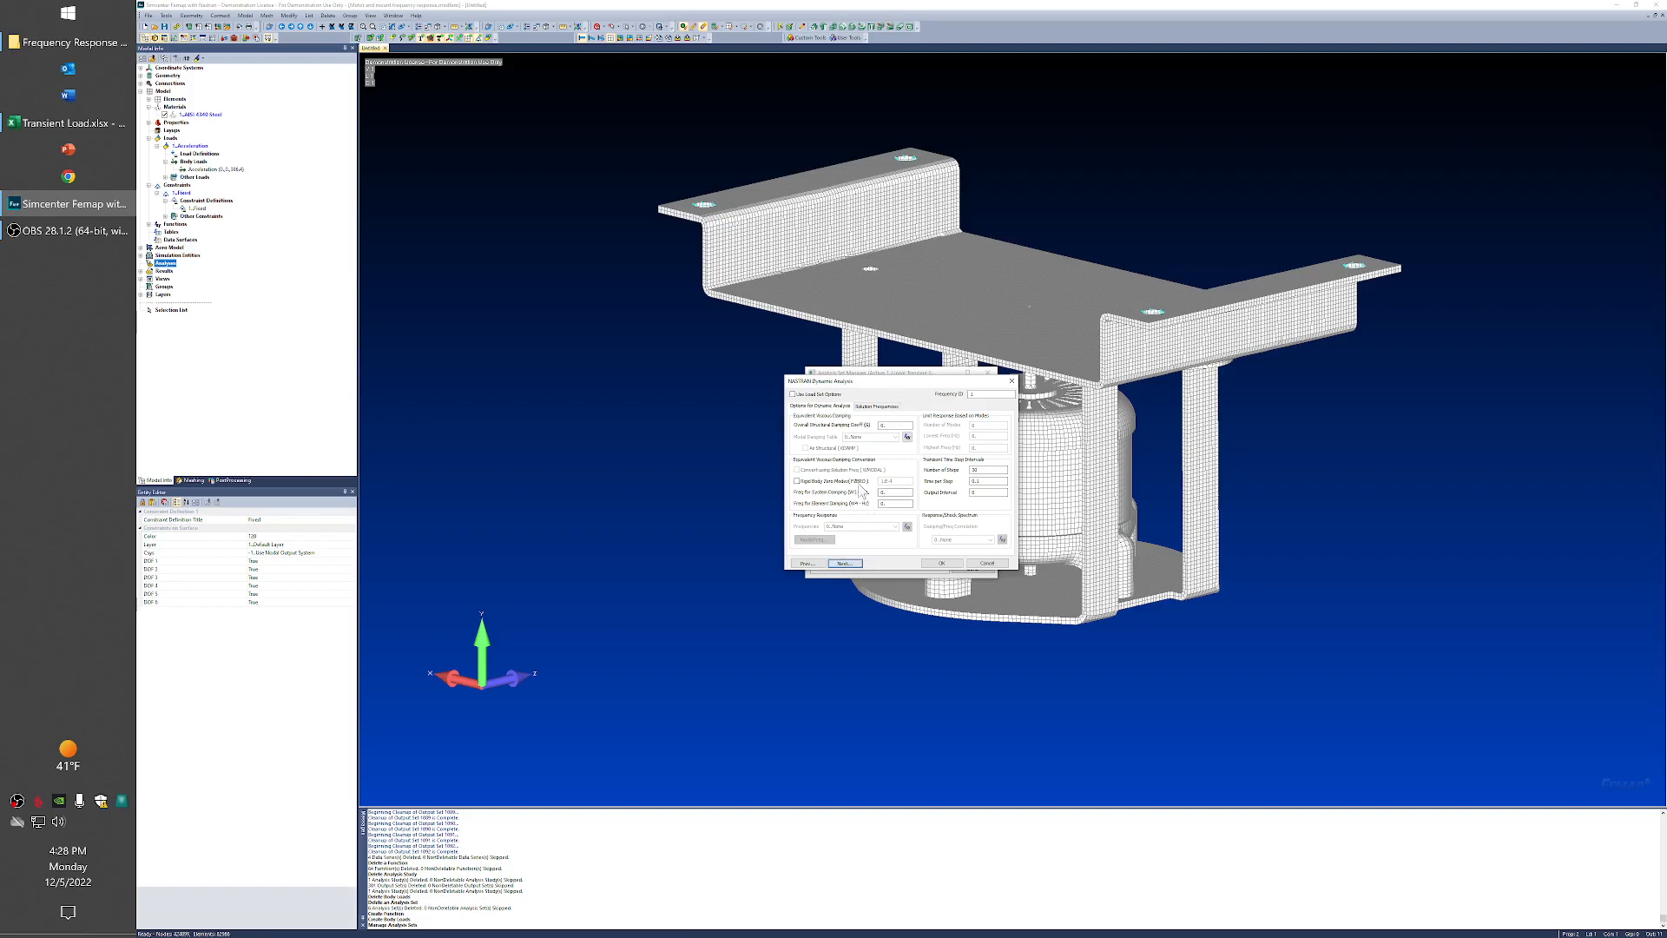
left_click(877, 406)
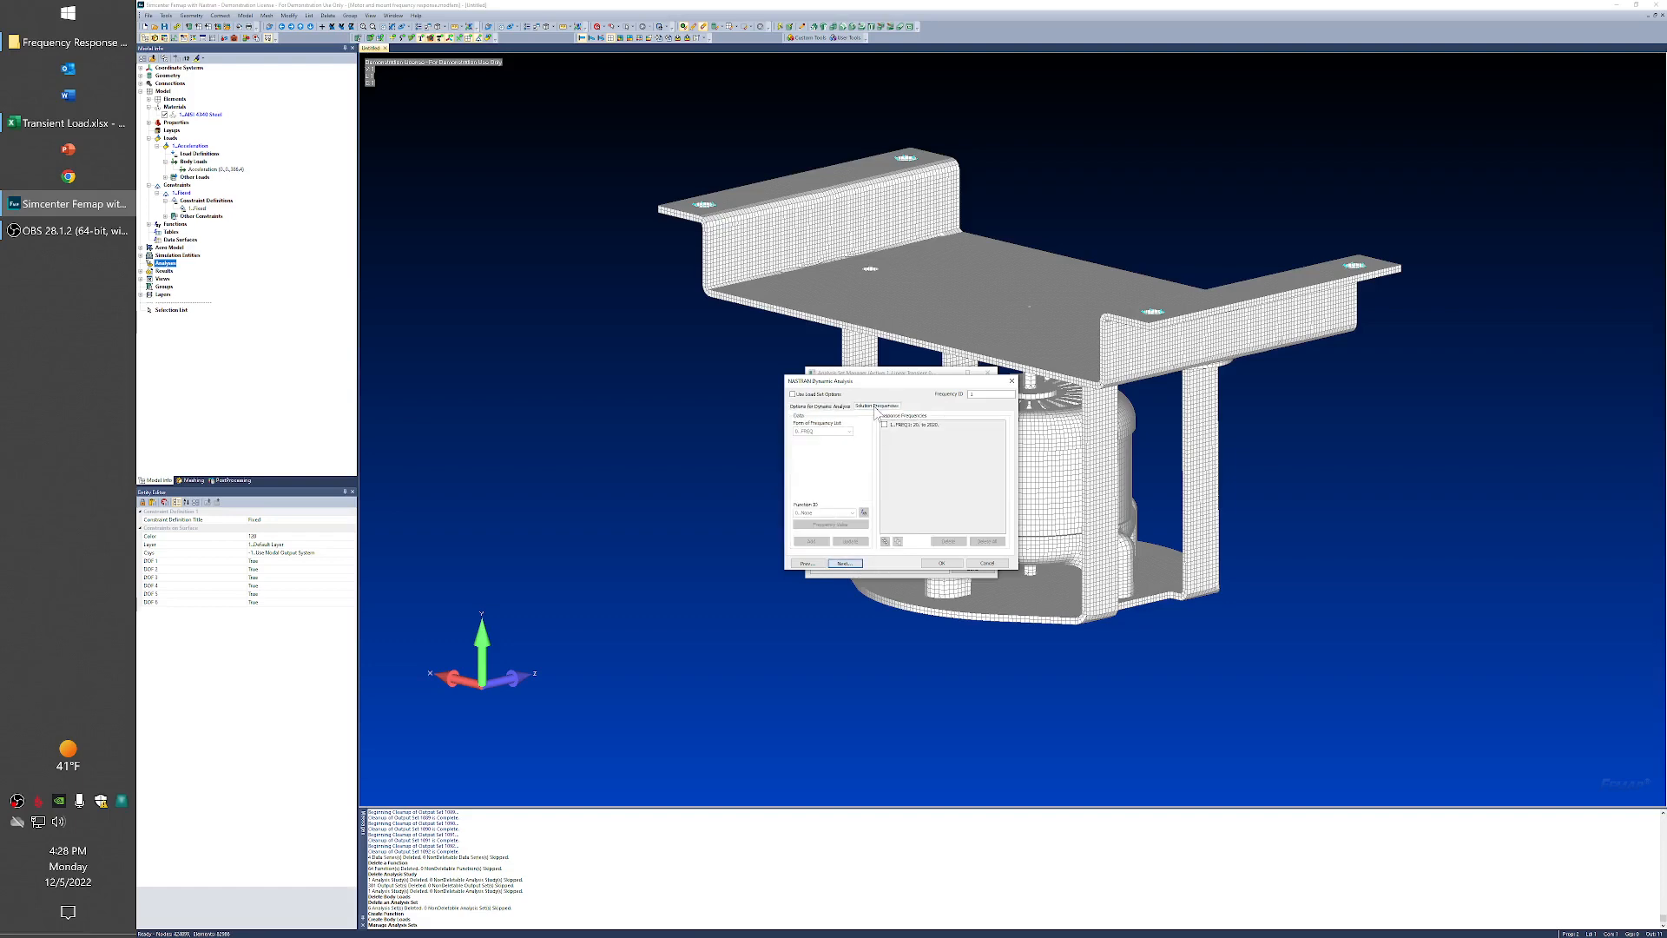
left_click(822, 407)
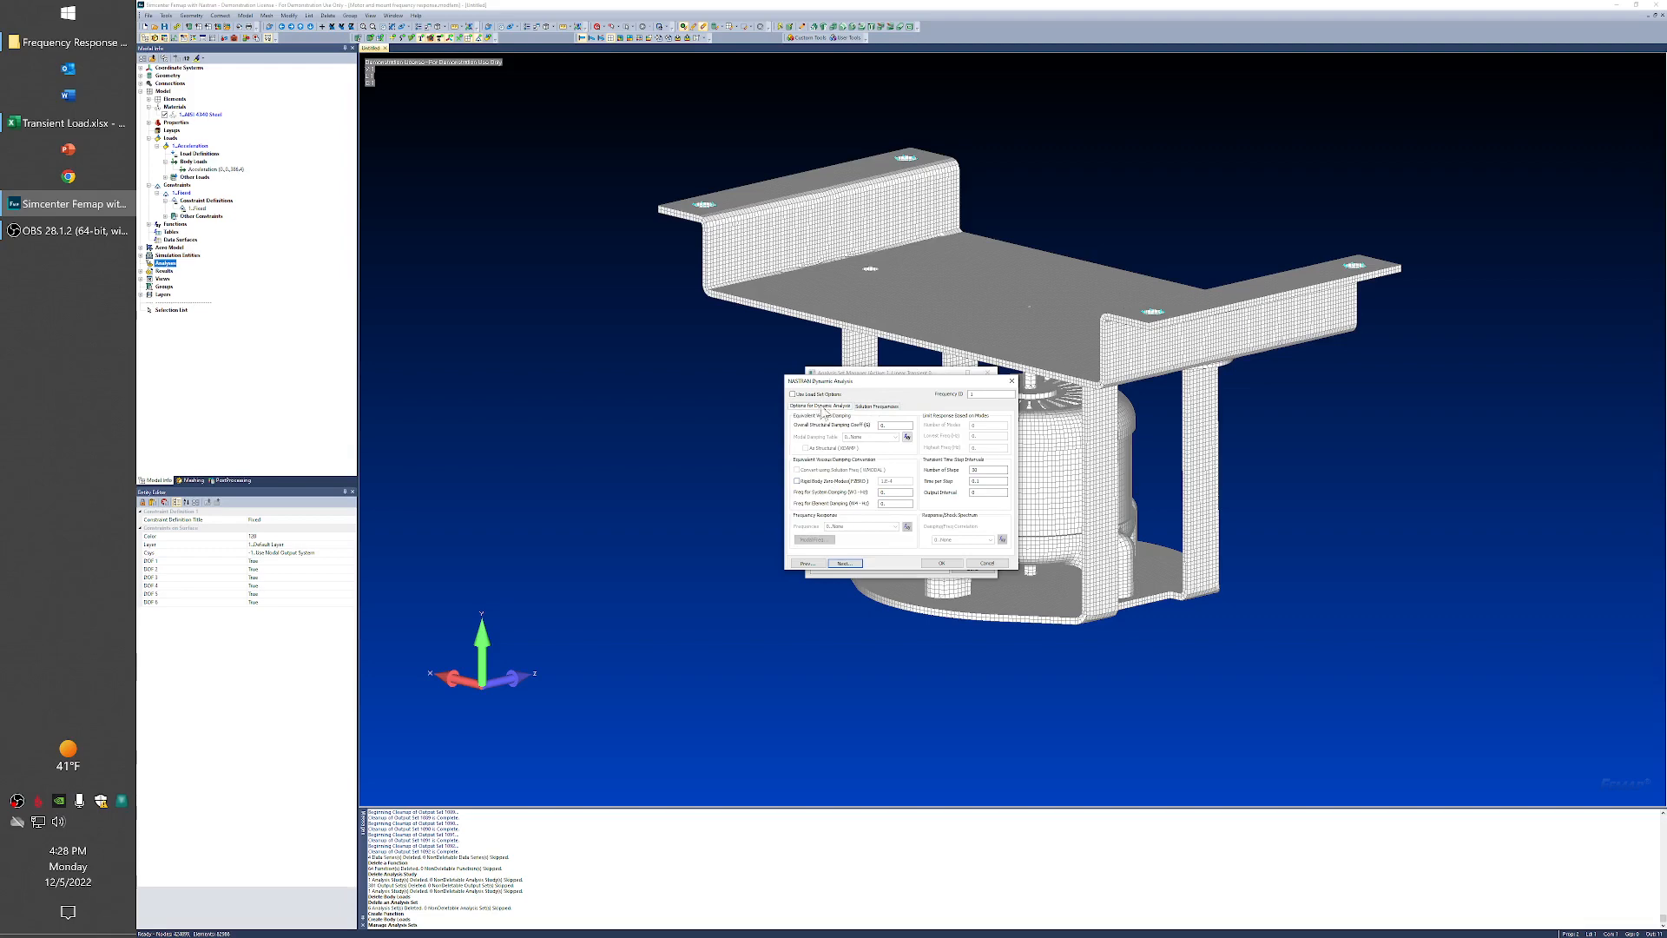
left_click(845, 565)
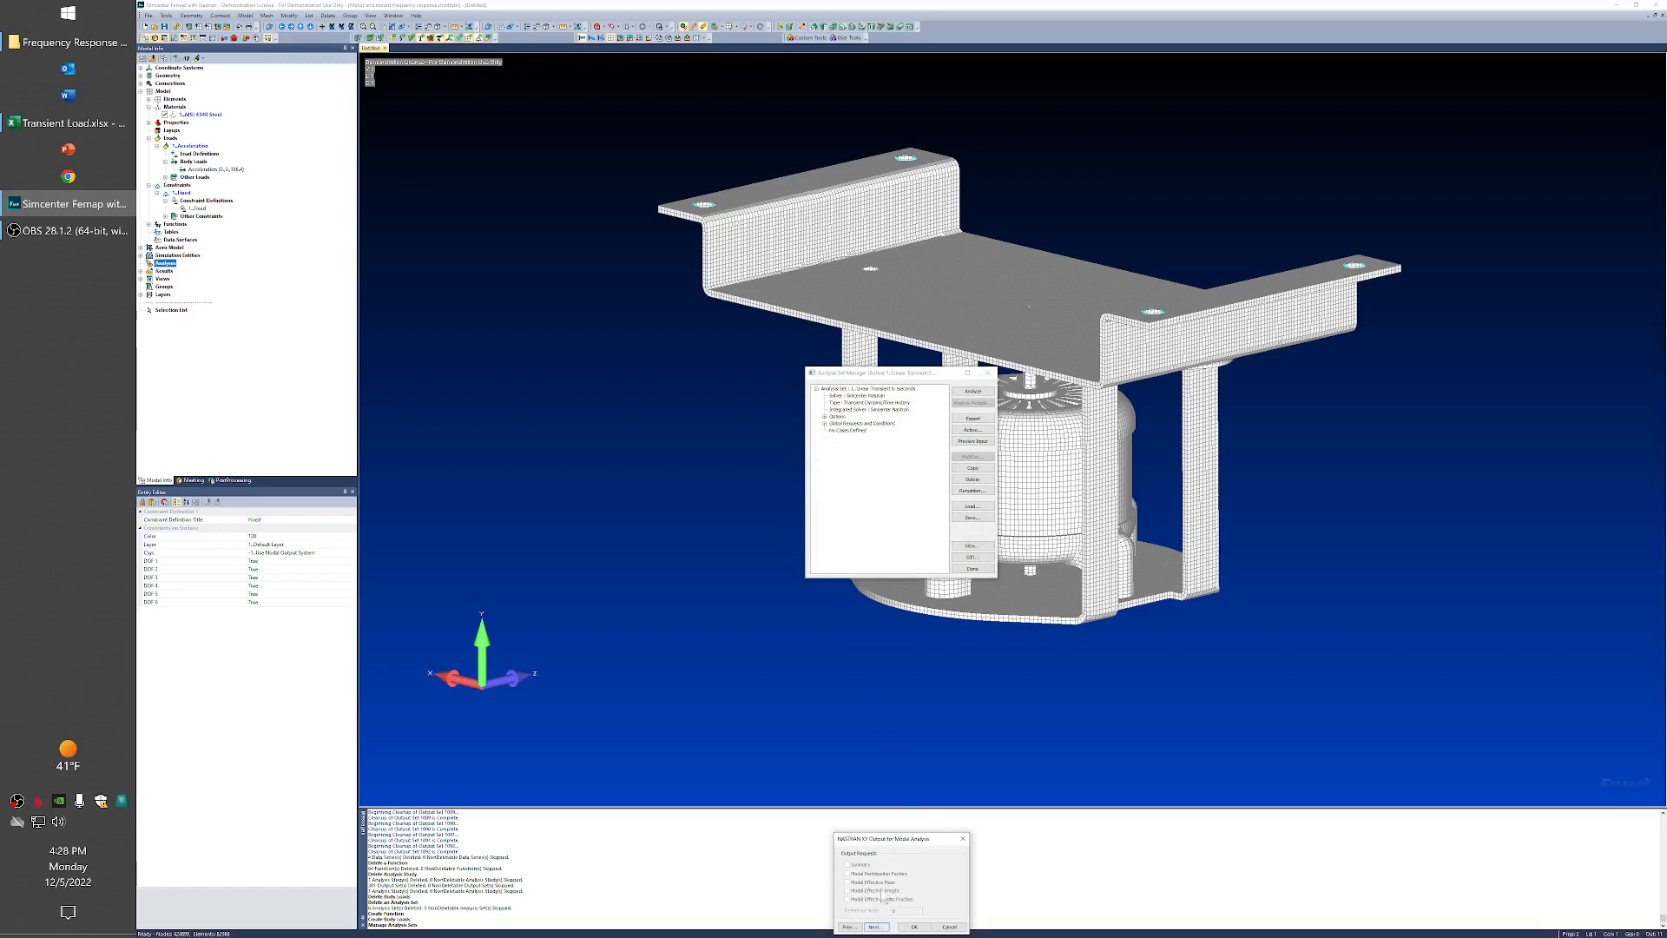
Step: Keep the Fixed constraint and Acceleration load as boundary conditions, accept the output requests and finish the analysis set
left_click(879, 927)
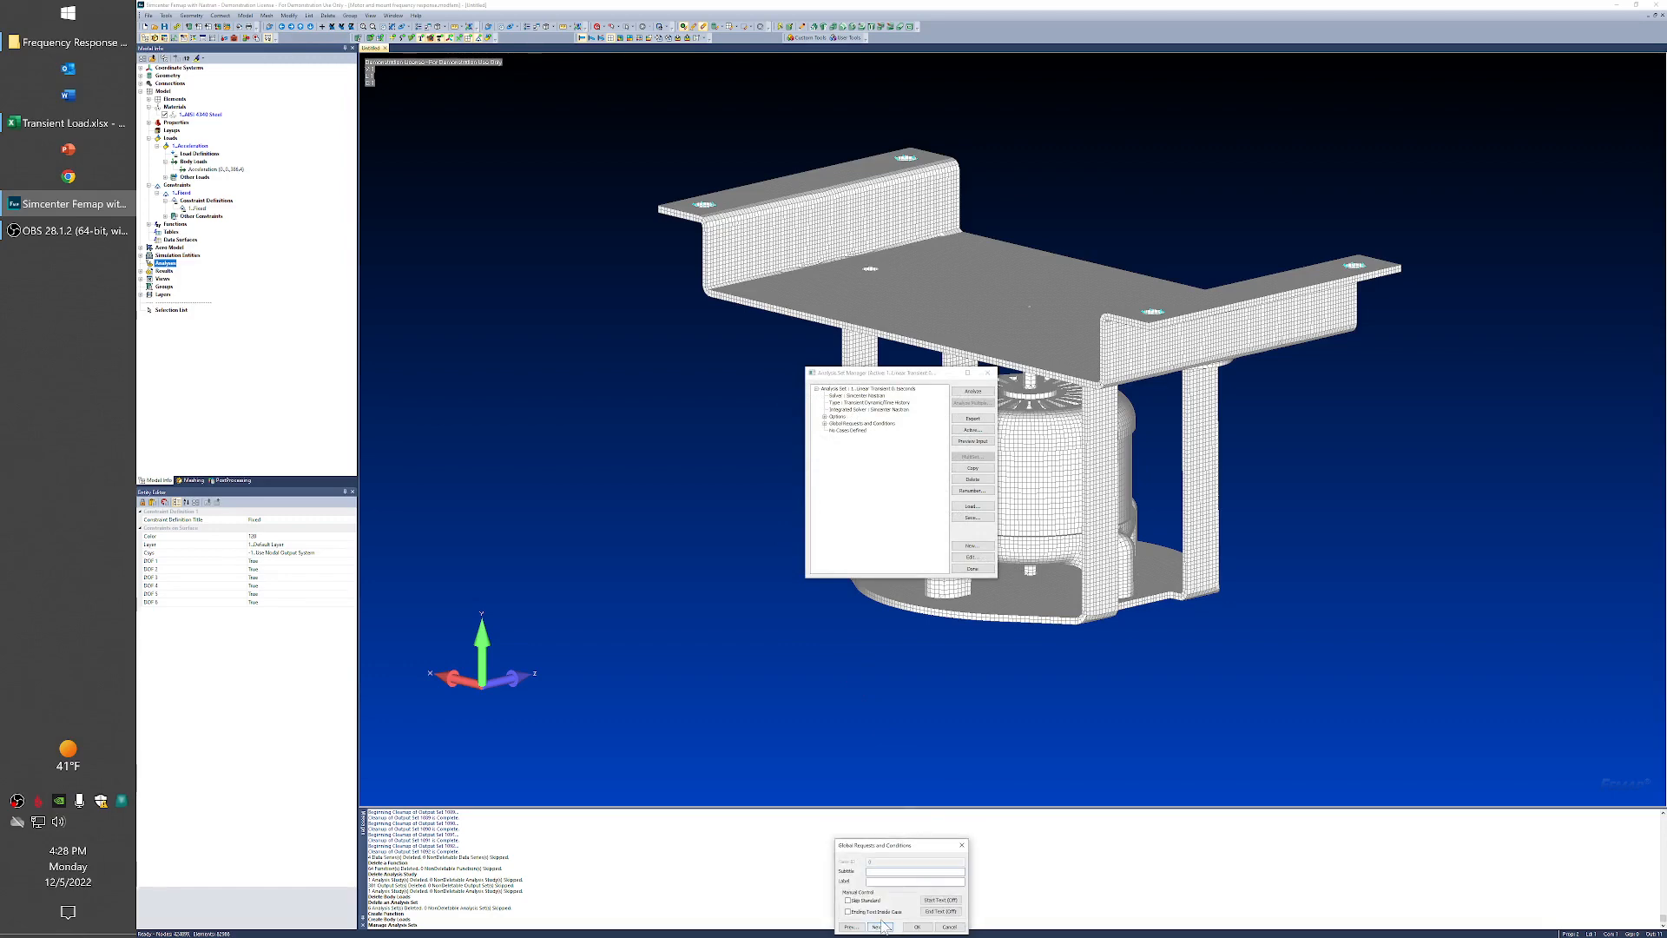
left_click(879, 926)
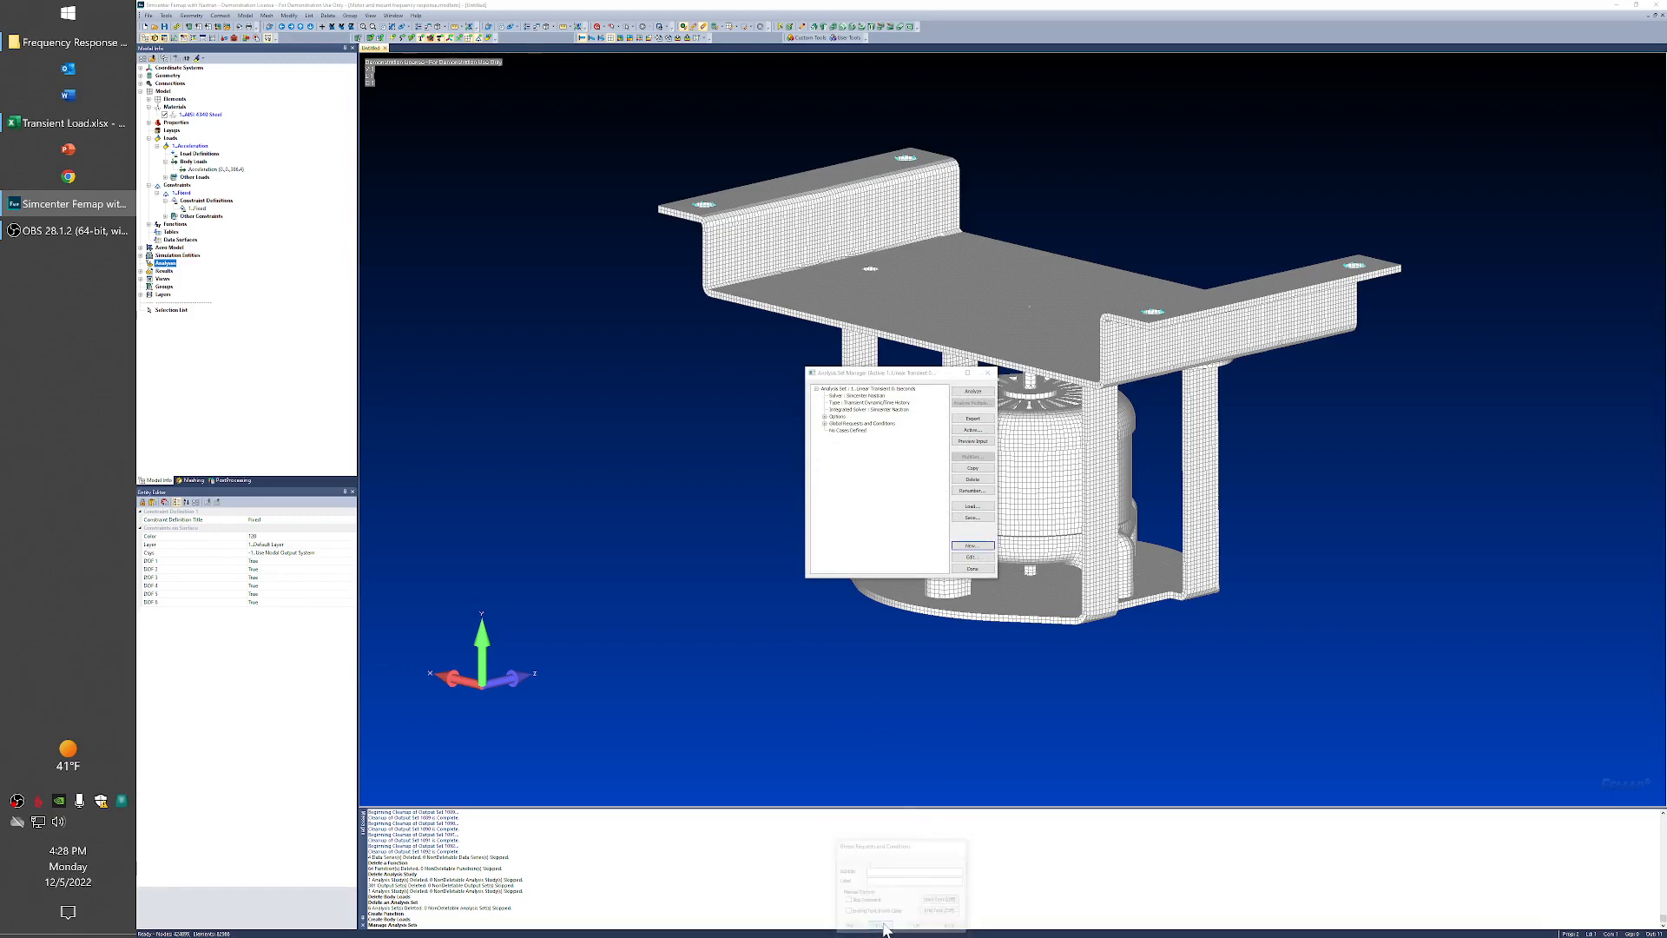
left_click_drag(919, 736, 891, 495)
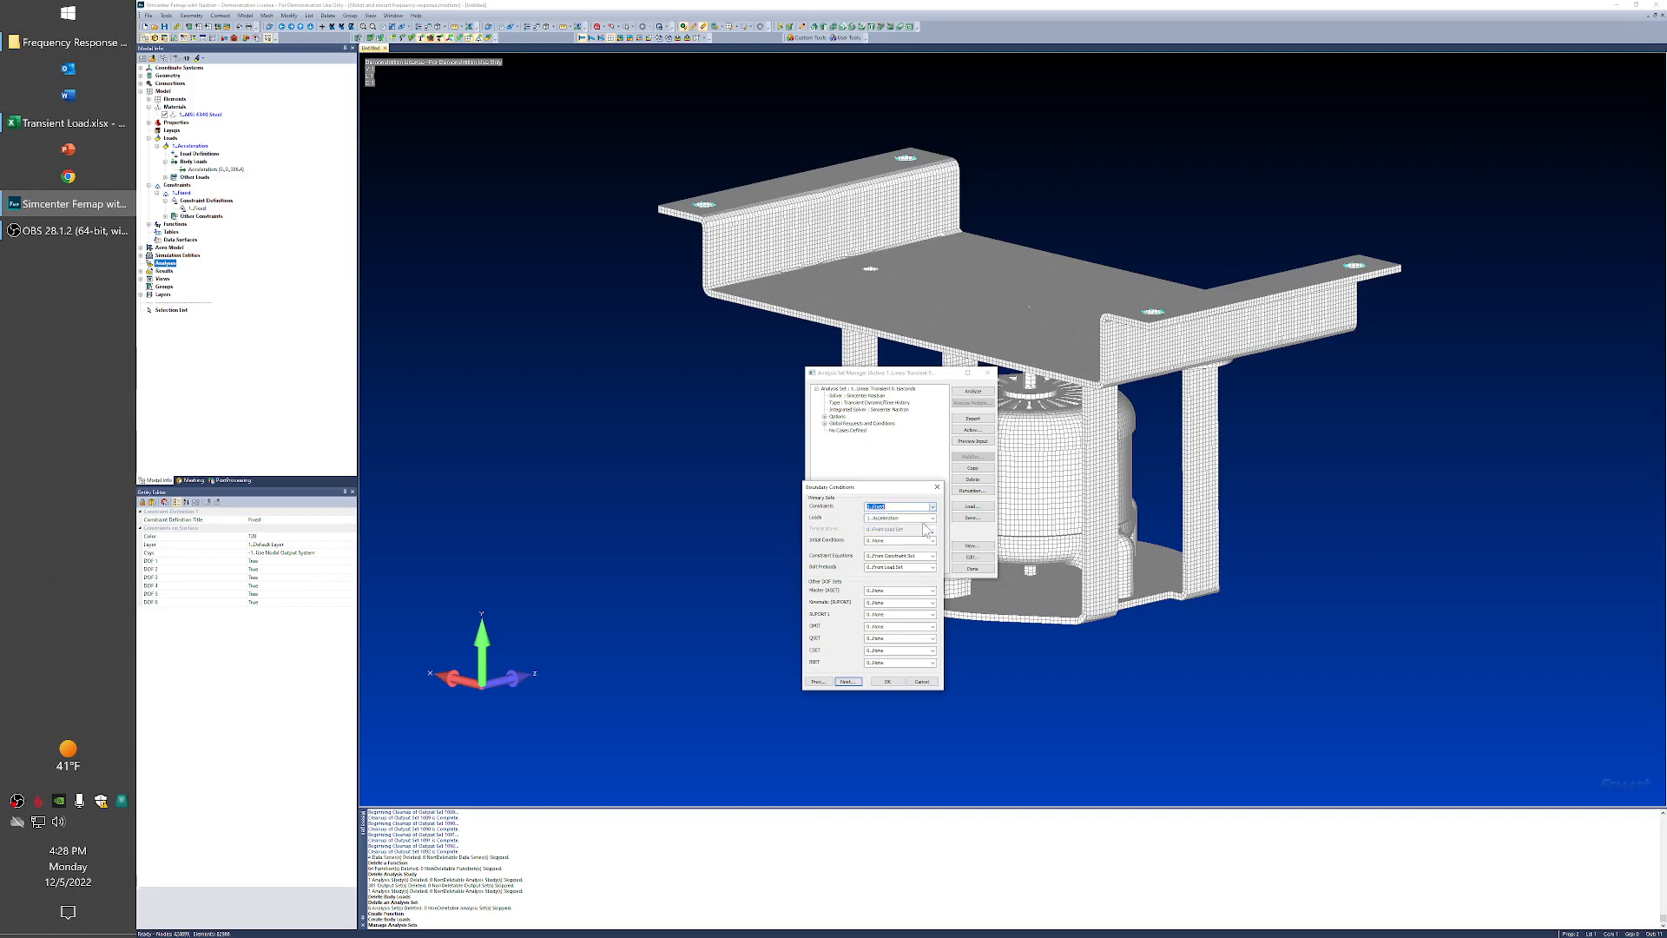
left_click(850, 681)
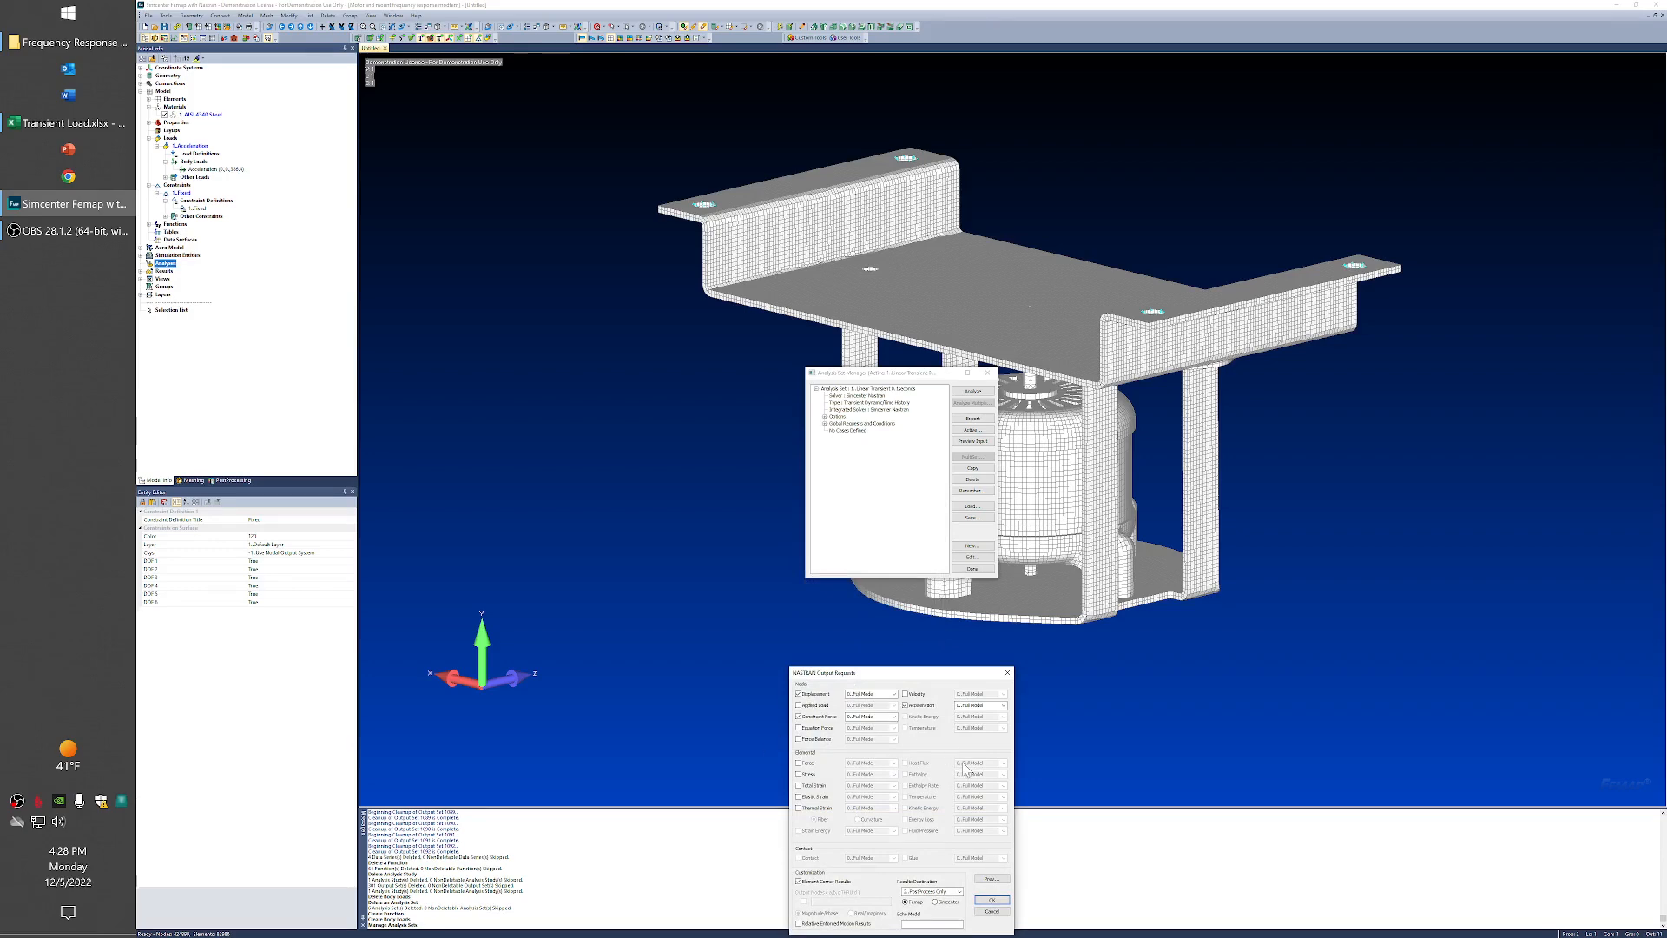
left_click(992, 901)
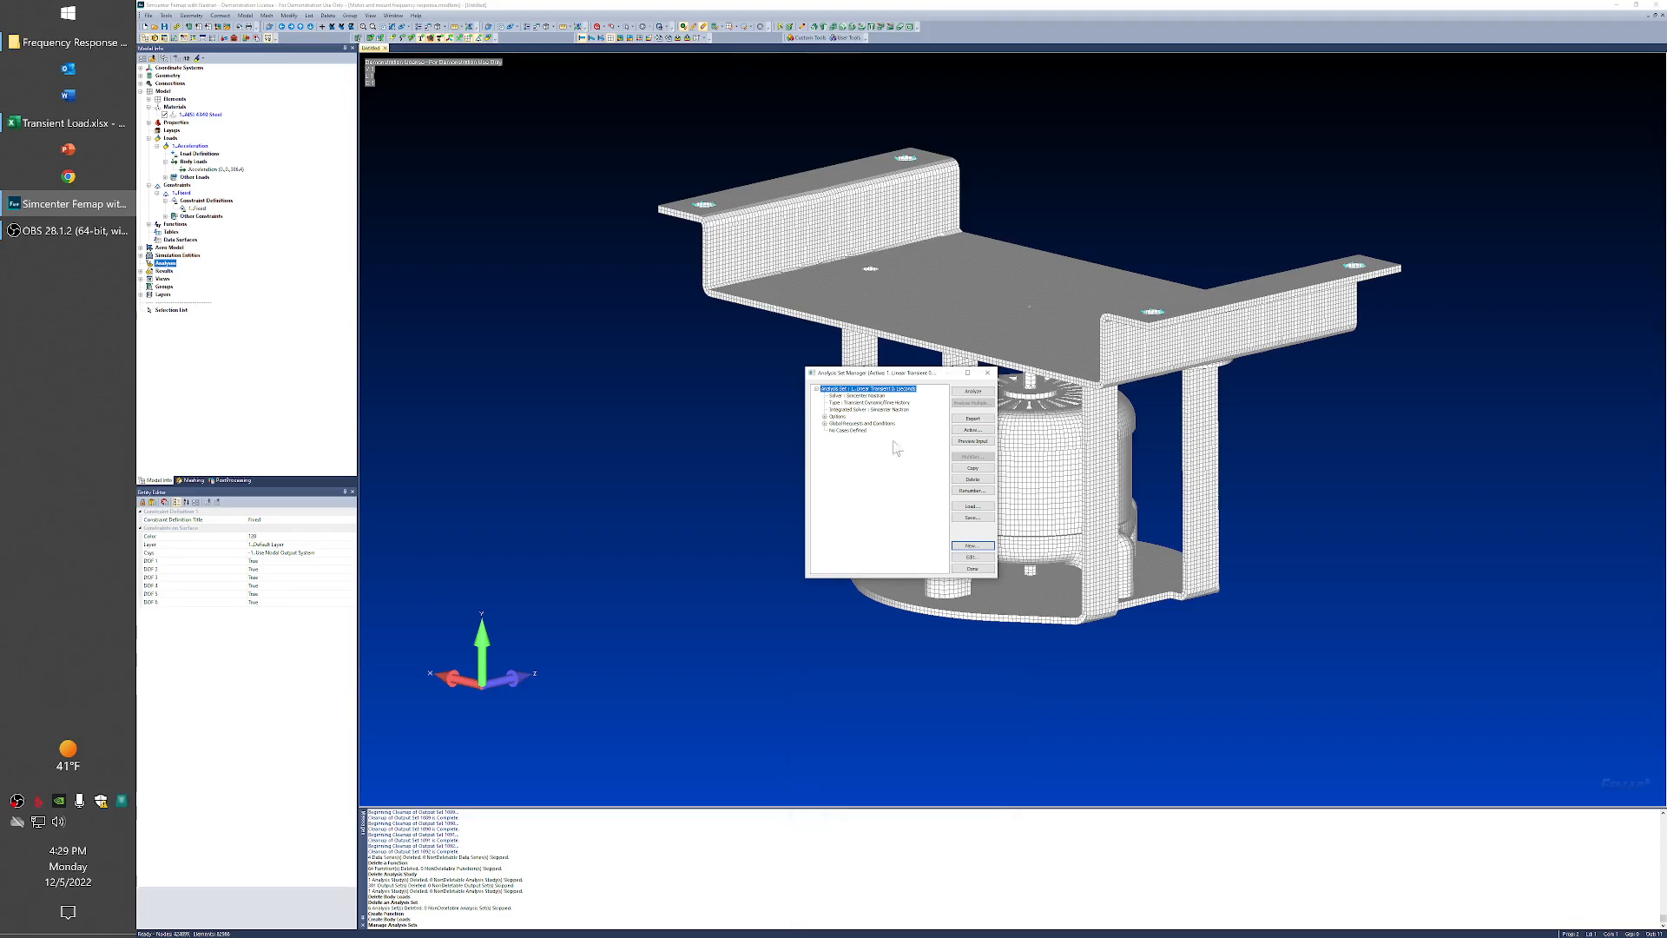
Step: Start a second analysis set titled "Linear Transient 0.01seconds" with the analysis type Transient Dynamic/Time History
left_click(972, 547)
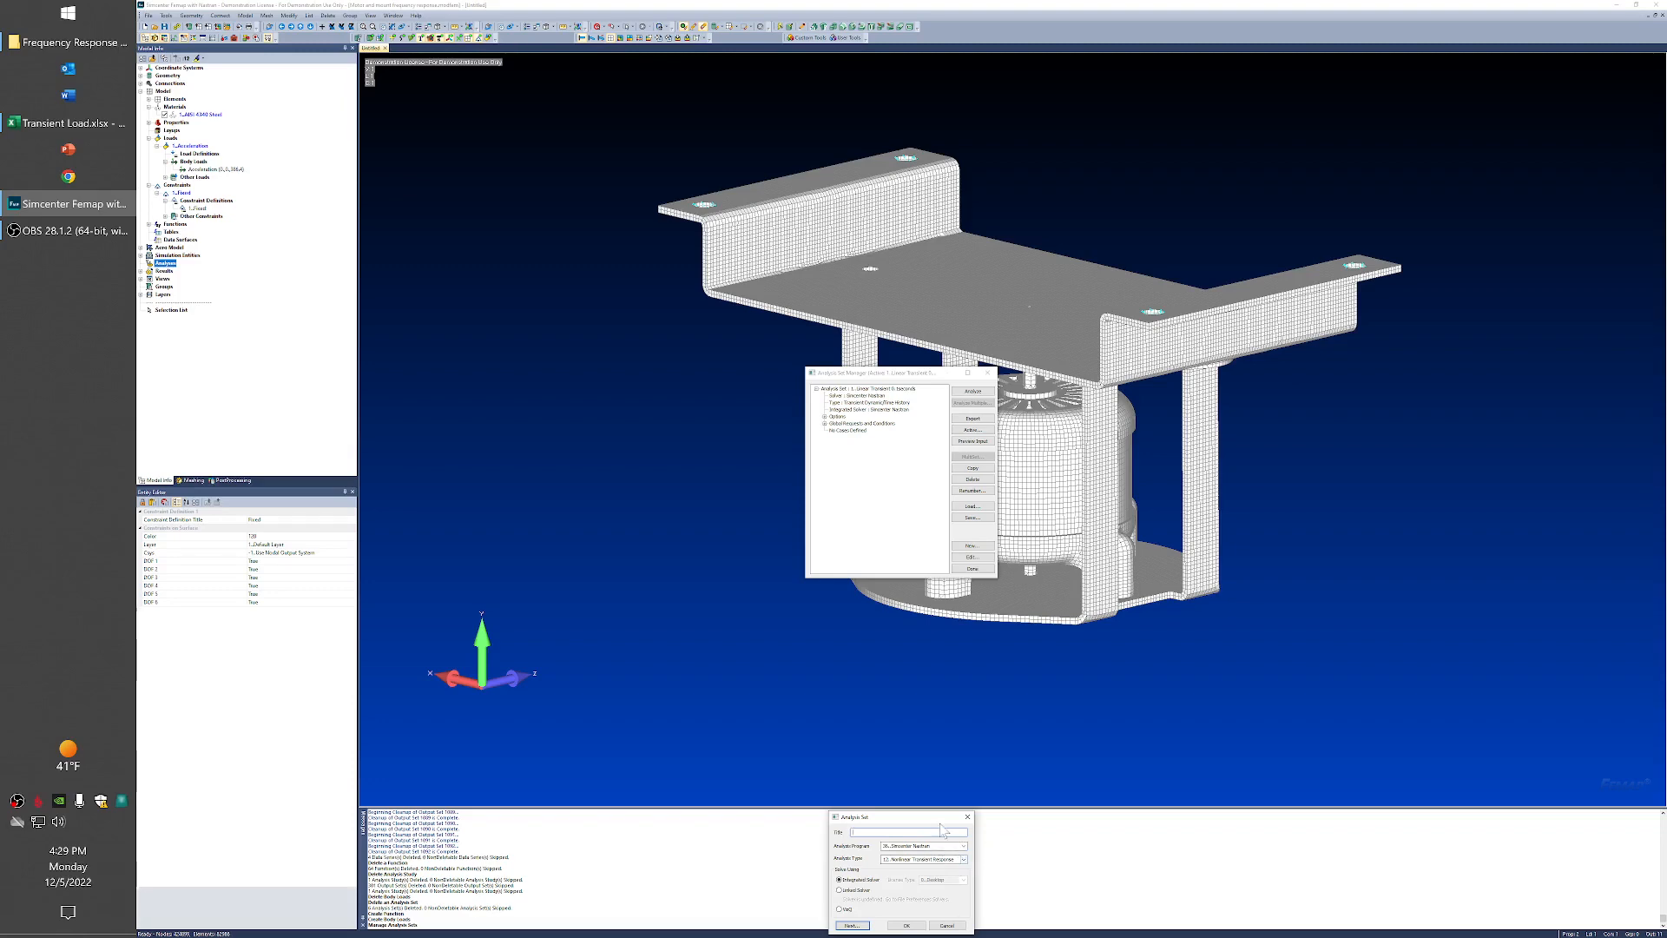
type("Linear Transient 0.01seconds")
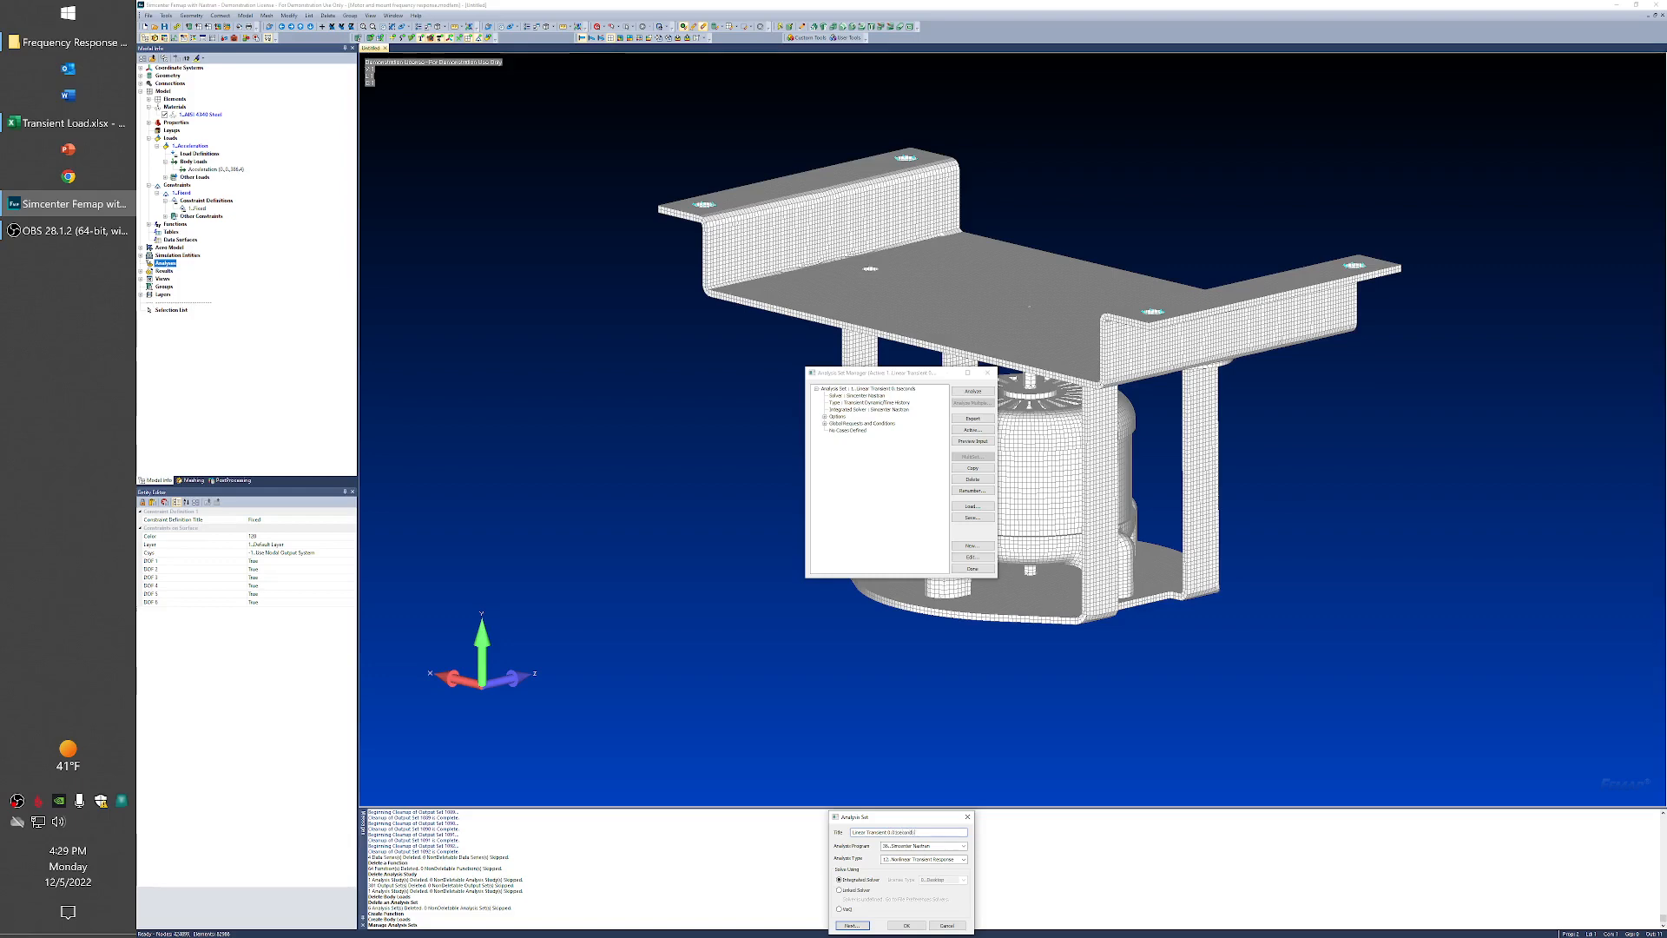
left_click(963, 860)
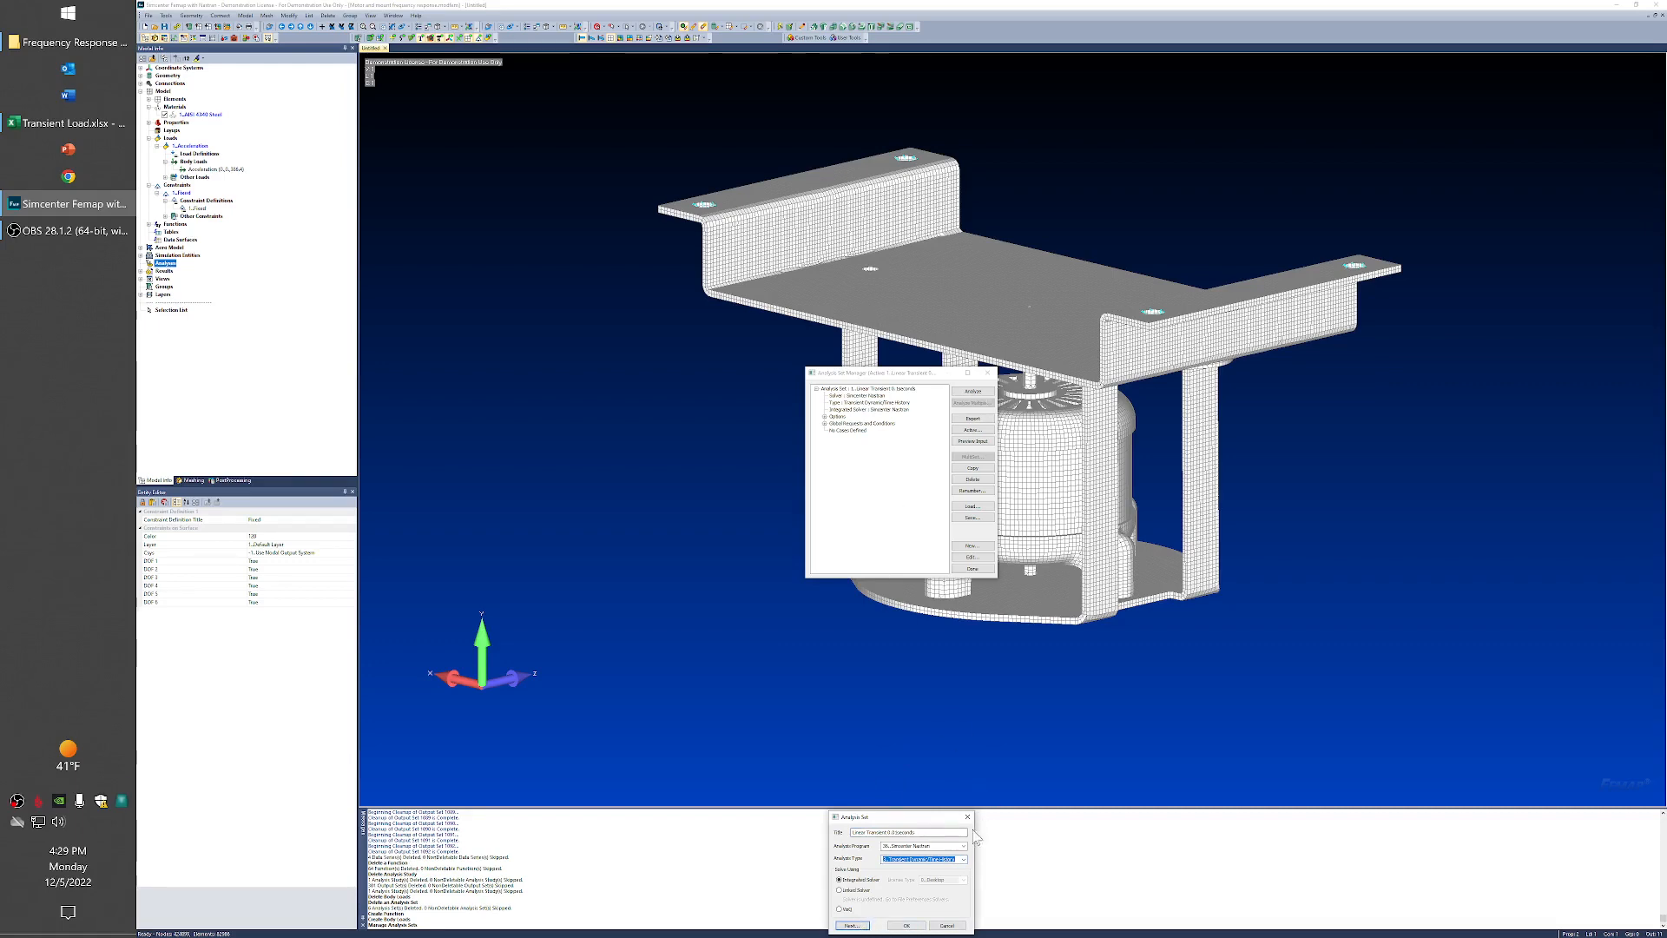
Step: Advance the second linear transient set to the dynamic analysis options, keeping the default solver, bulk data, model check and Direct solution settings
left_click(851, 926)
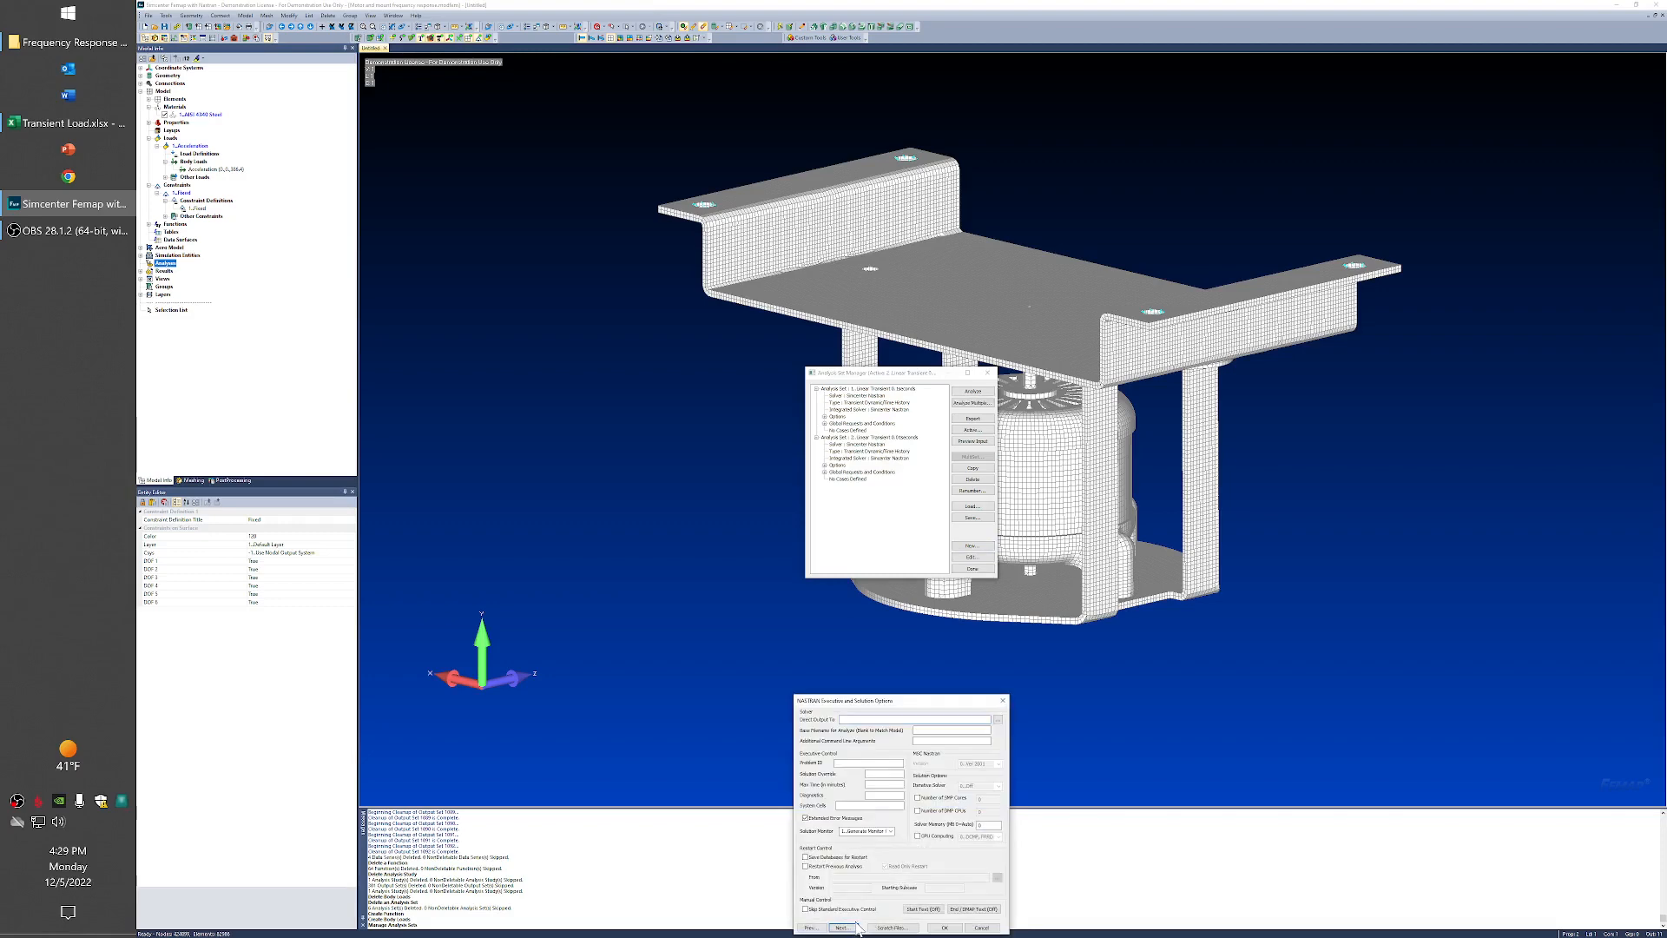
left_click(854, 926)
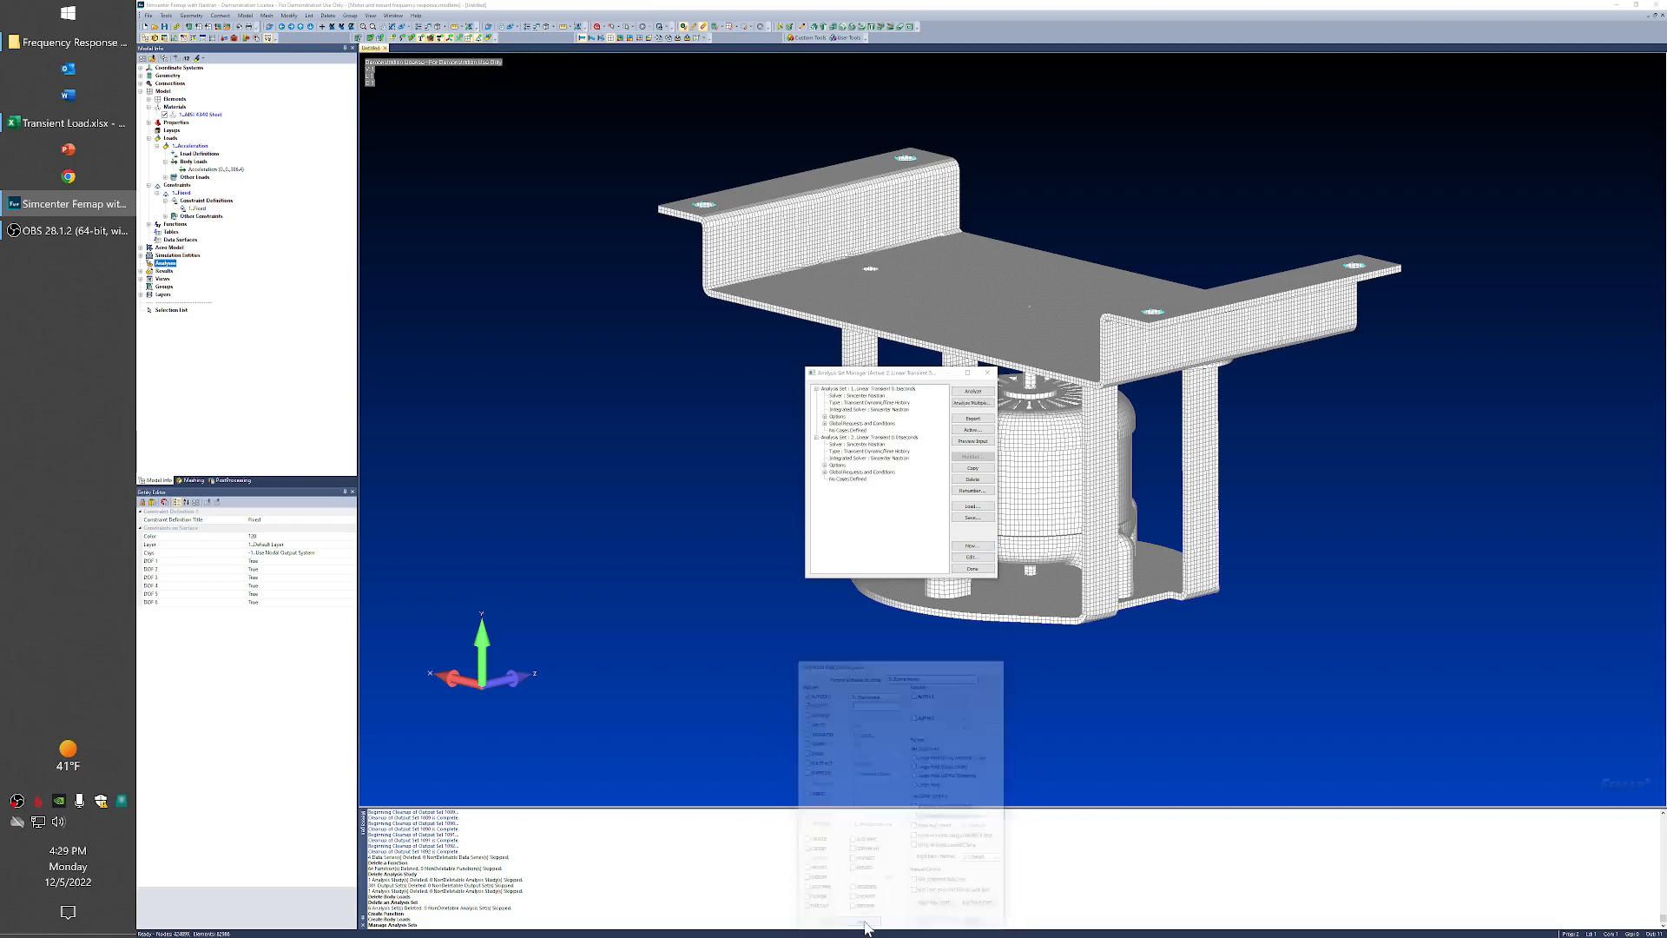
left_click(869, 925)
left_click(868, 926)
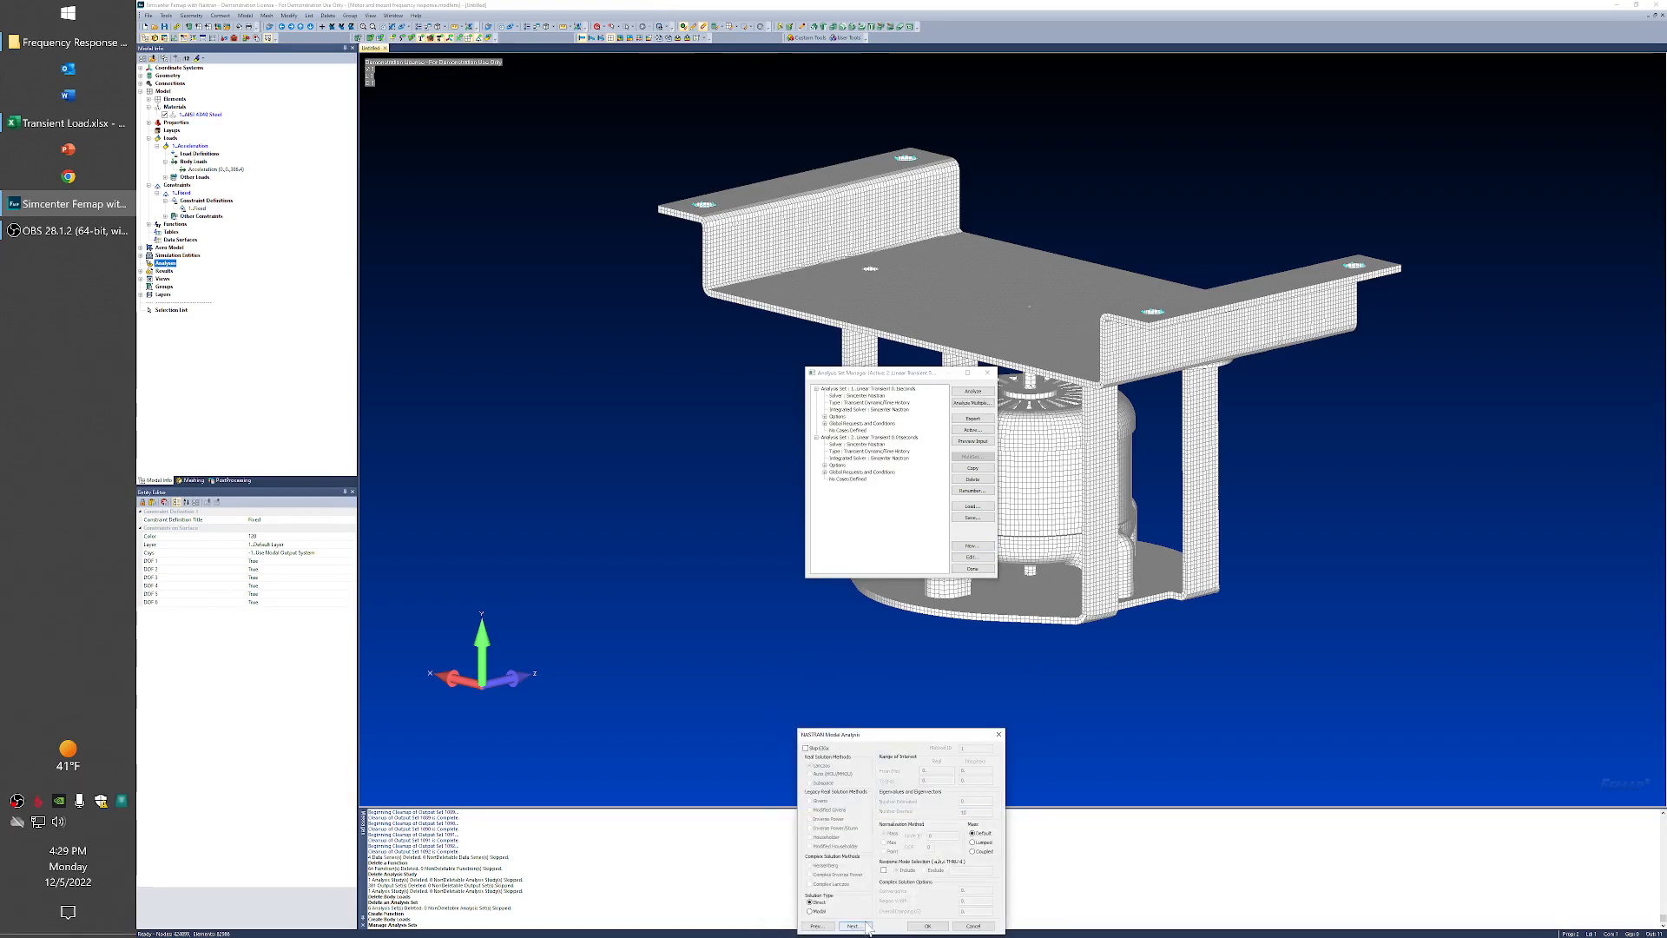
left_click(859, 926)
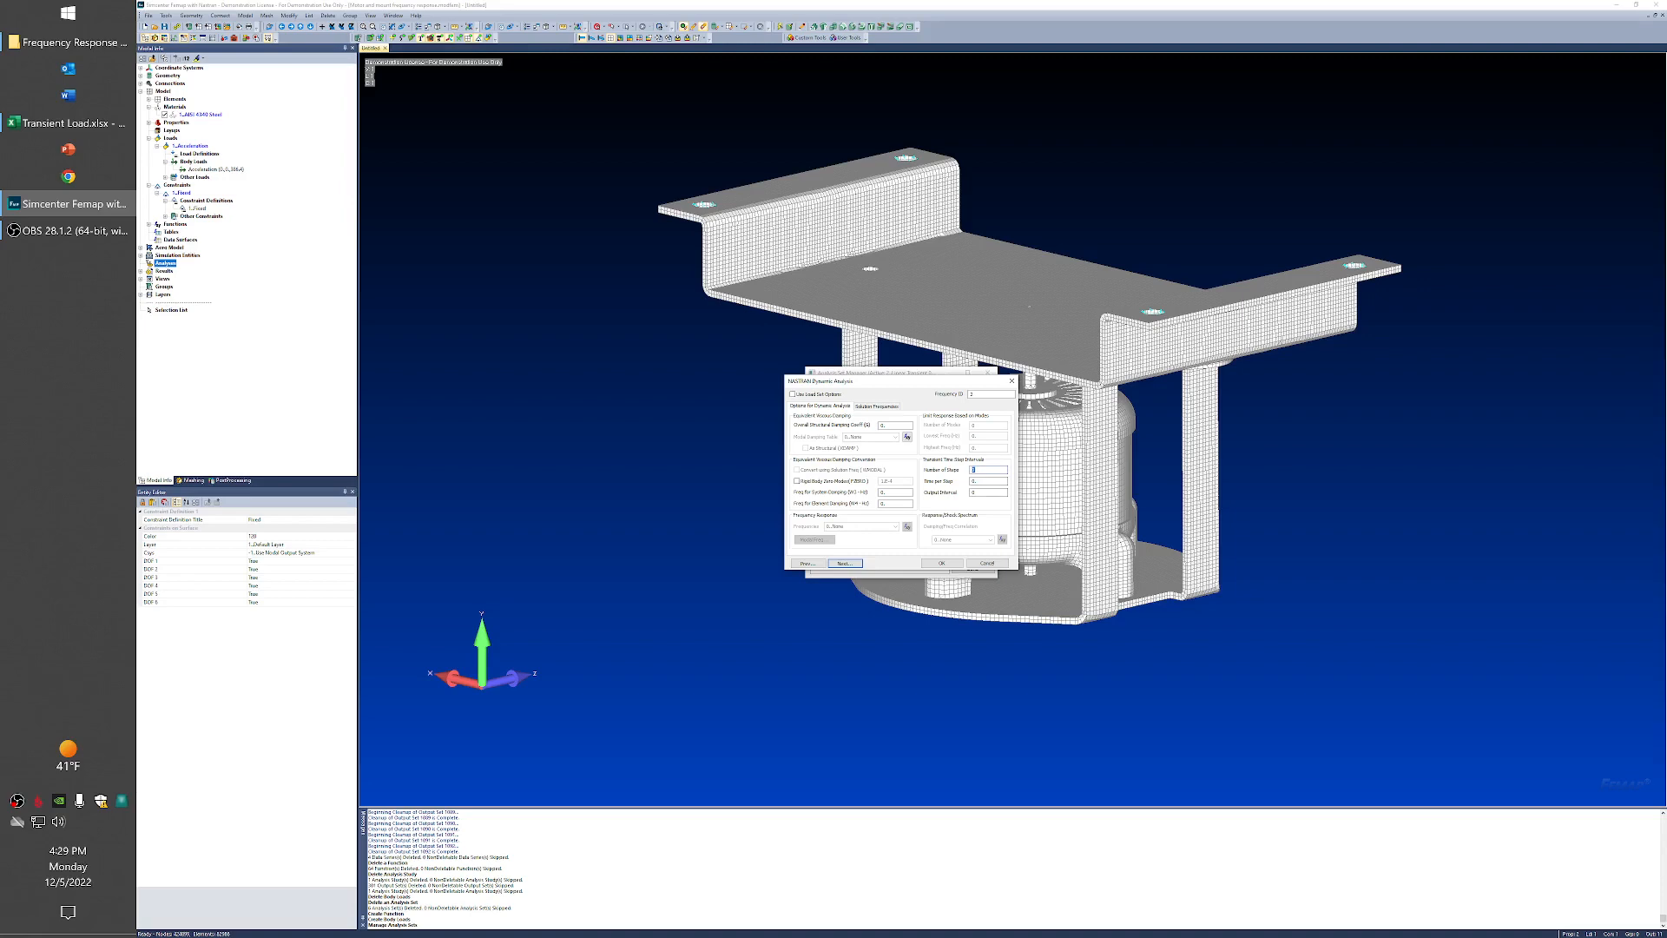
Step: Set the number of transient time steps to 30 in the dynamic analysis options and continue
type("30")
key("Tab")
left_click(839, 564)
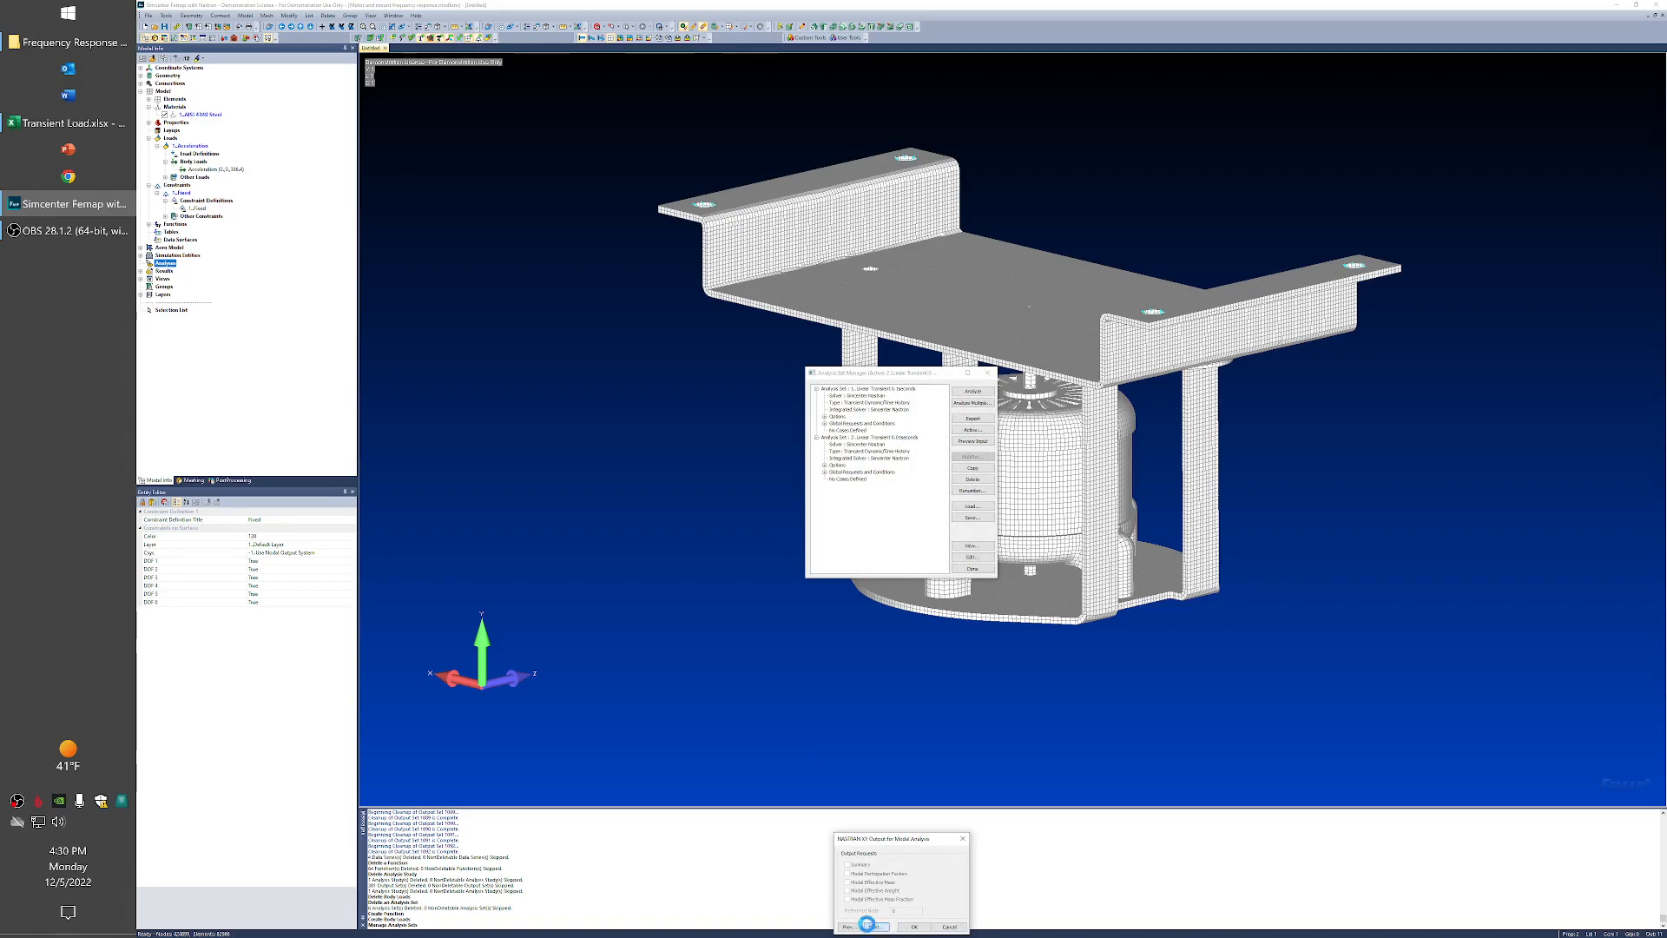
Step: Keep the Fixed constraint and Acceleration load as boundary conditions, accept the output requests and finish the second linear analysis set
left_click(879, 927)
left_click(878, 928)
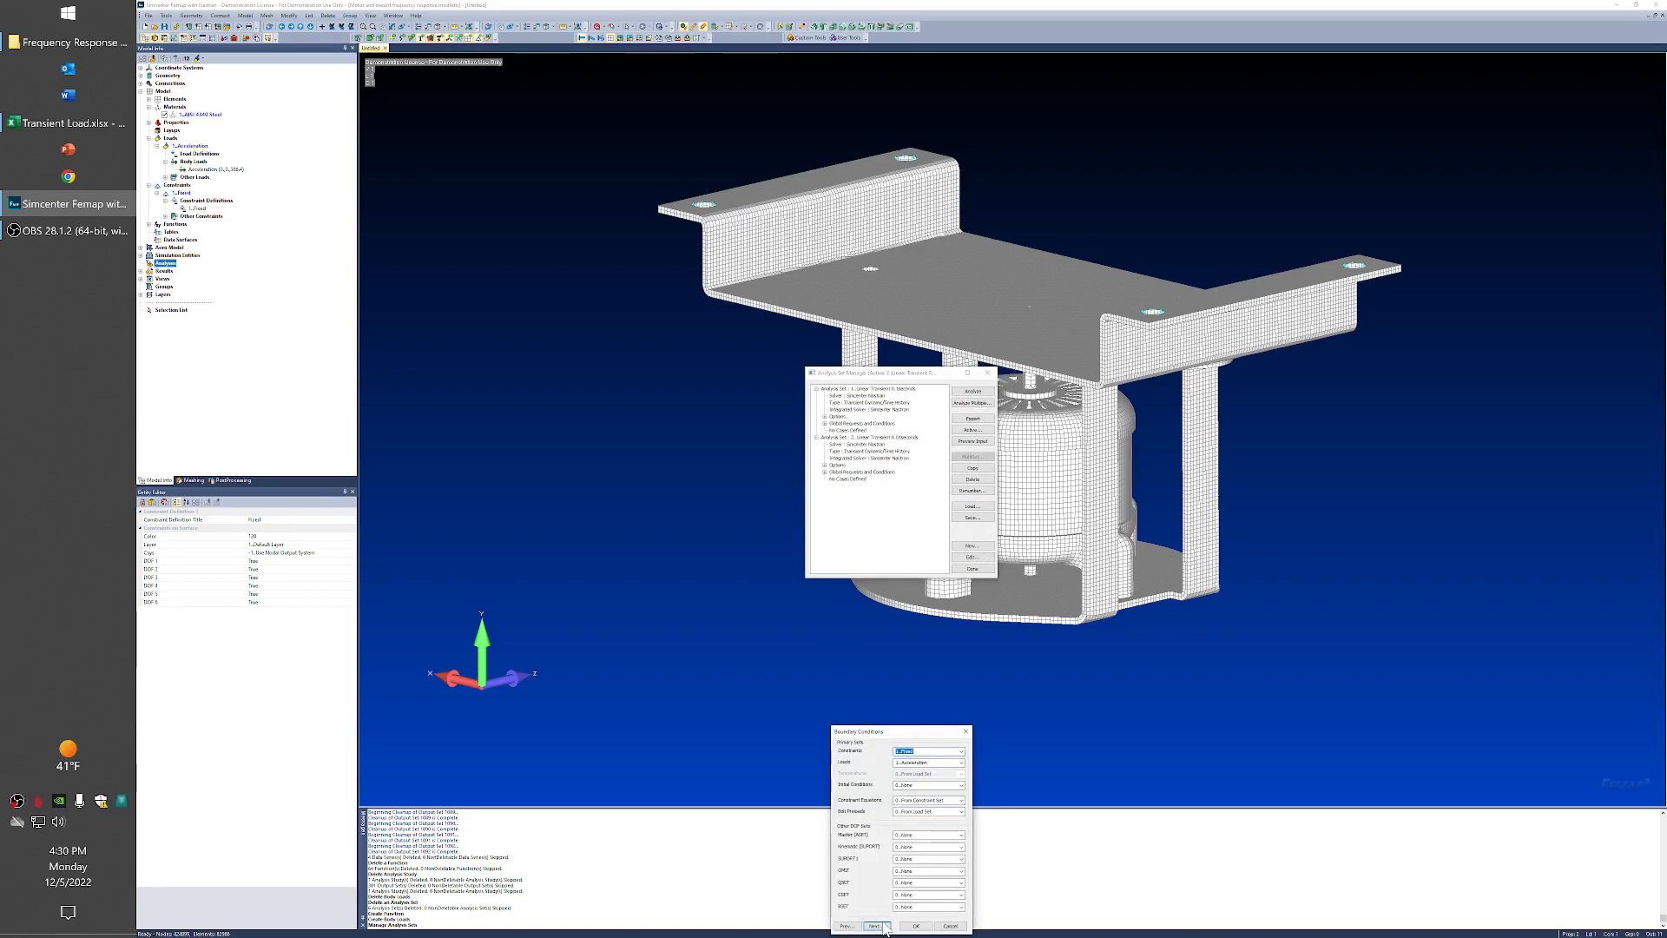
left_click(876, 925)
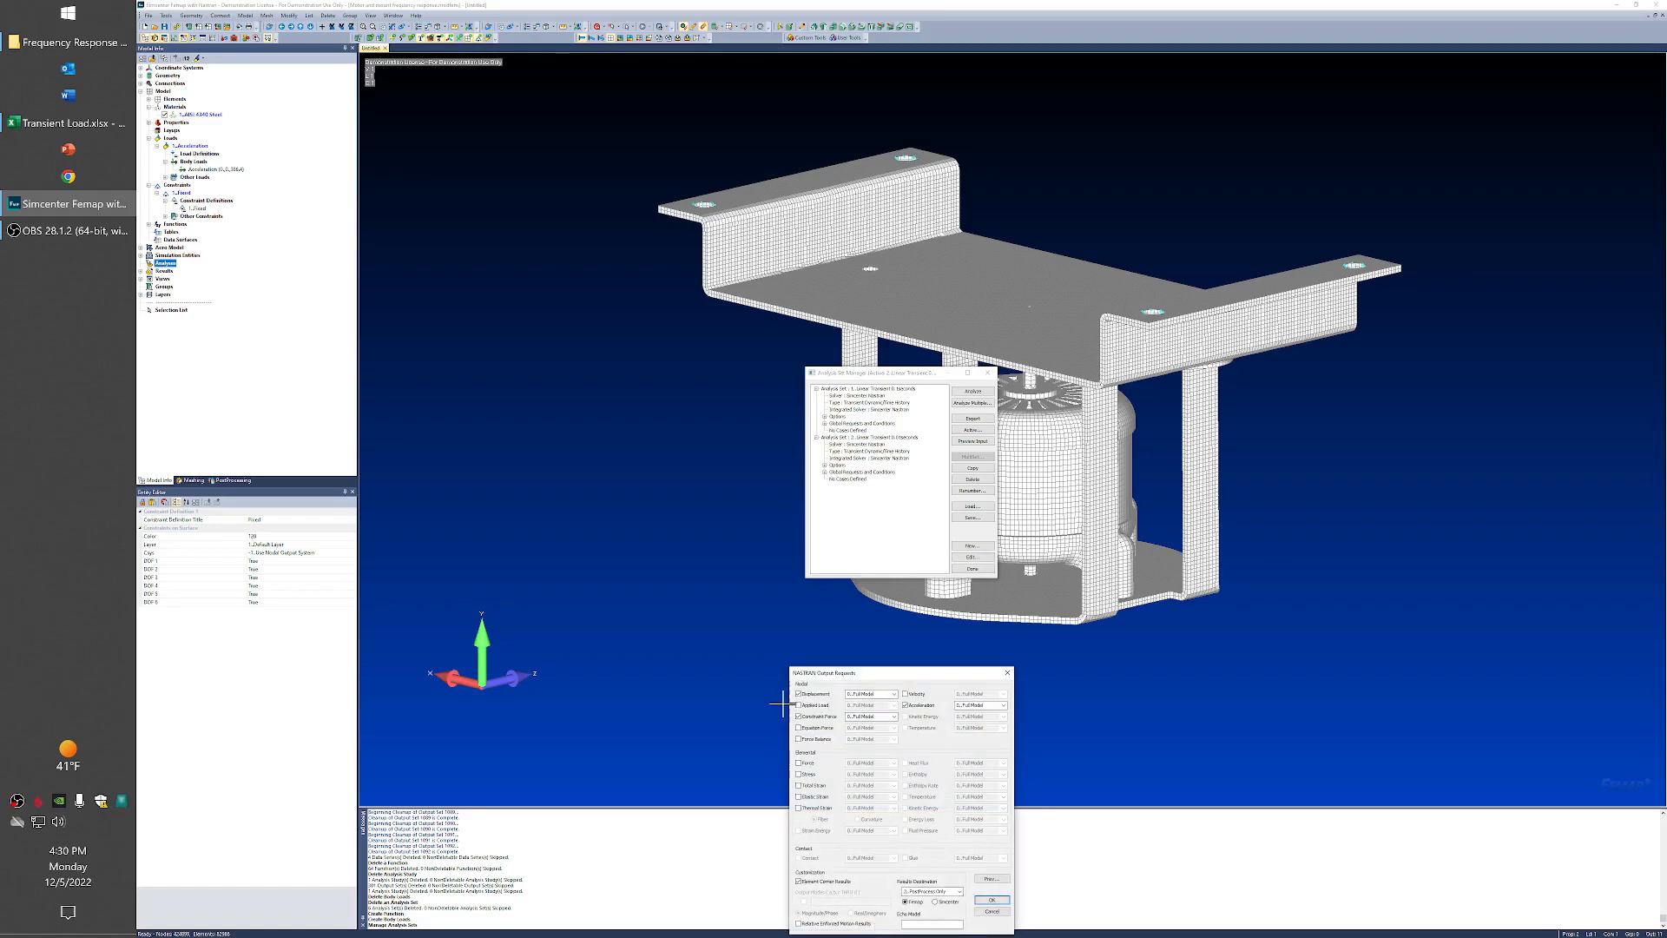
left_click(994, 911)
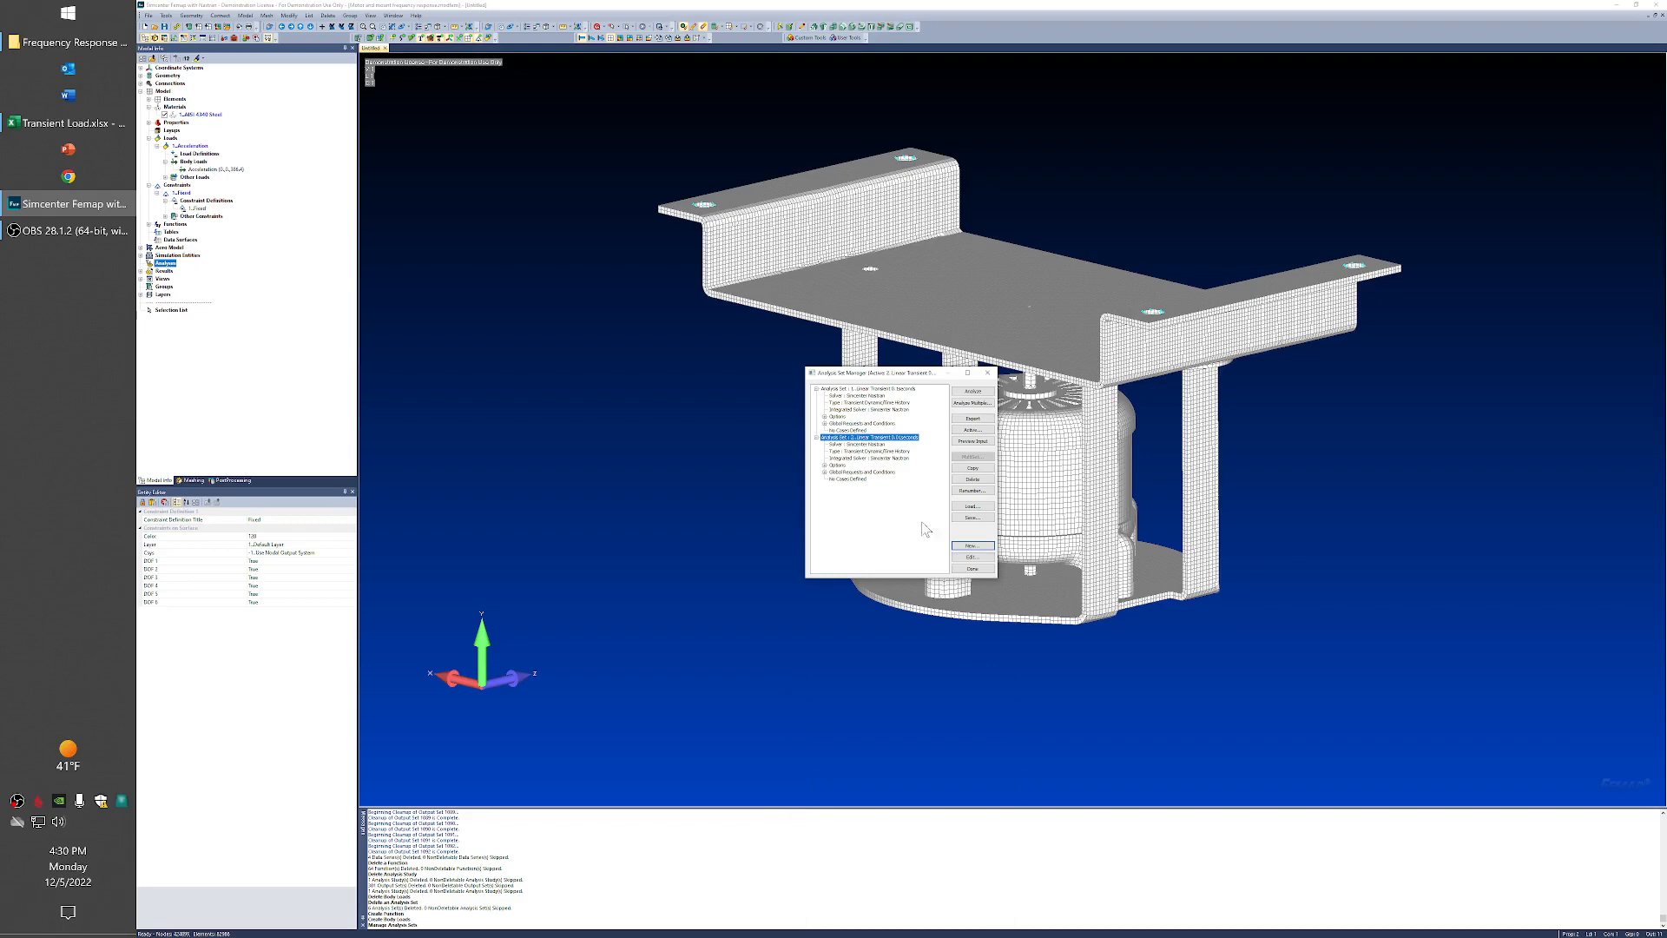
Step: Start a third analysis set titled "Nonlinear Transient 0.1 seconds" with the analysis type Nonlinear Transient Response
left_click(964, 547)
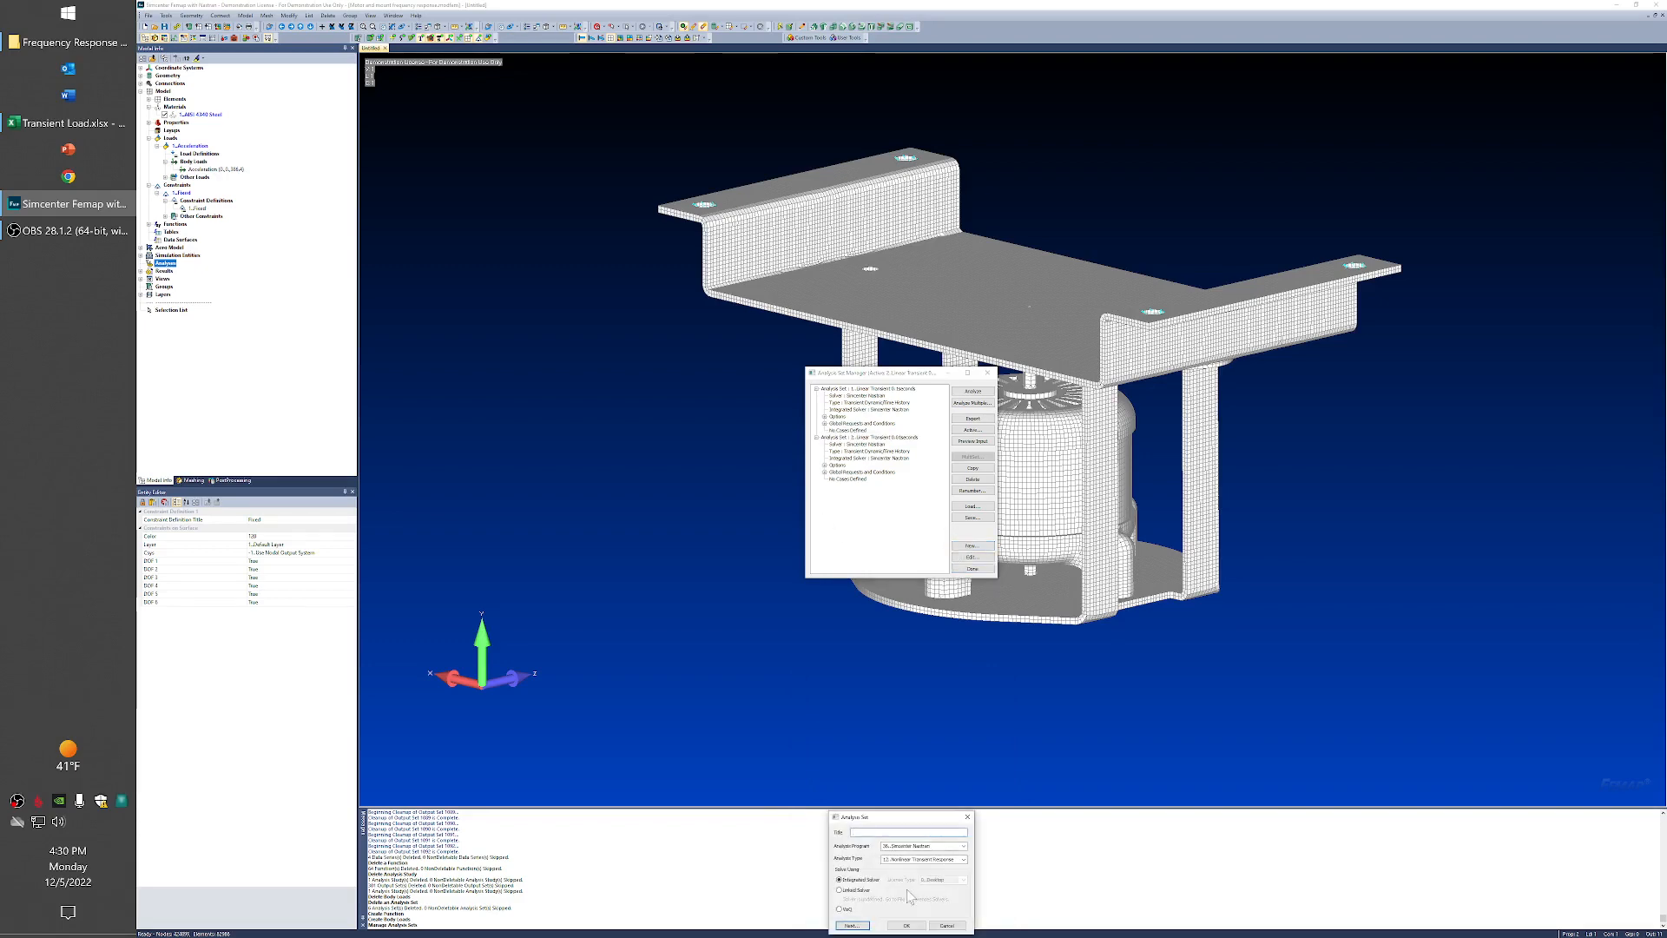
type("Nonlinear Transient")
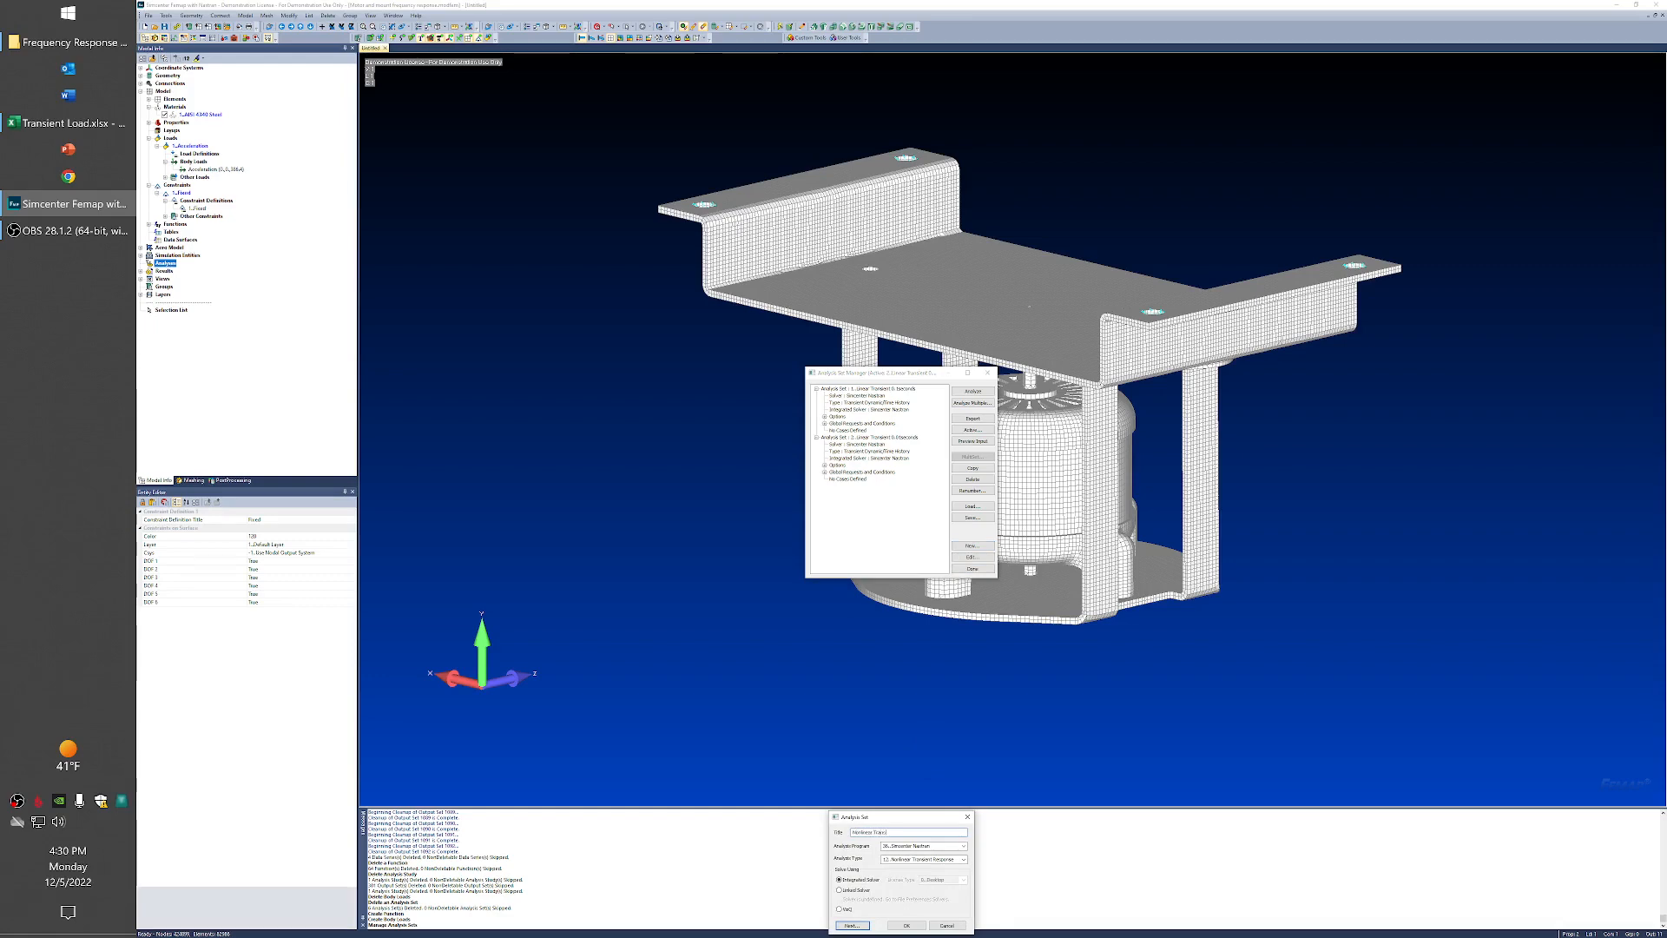
left_click(963, 859)
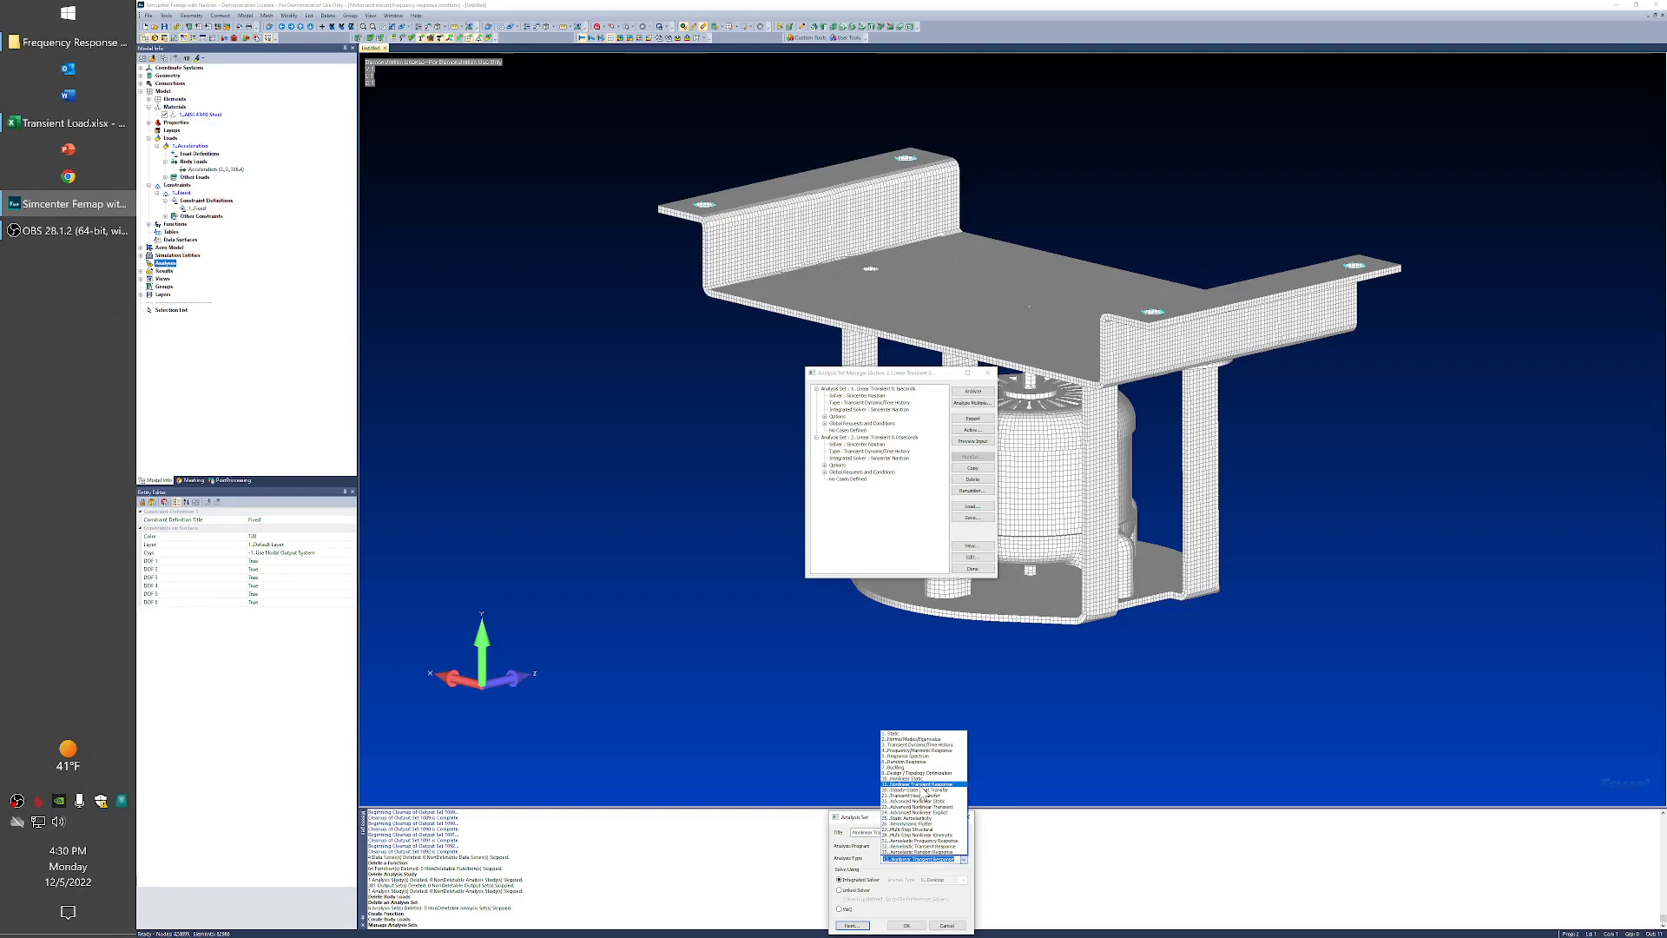
left_click(923, 785)
left_click(909, 833)
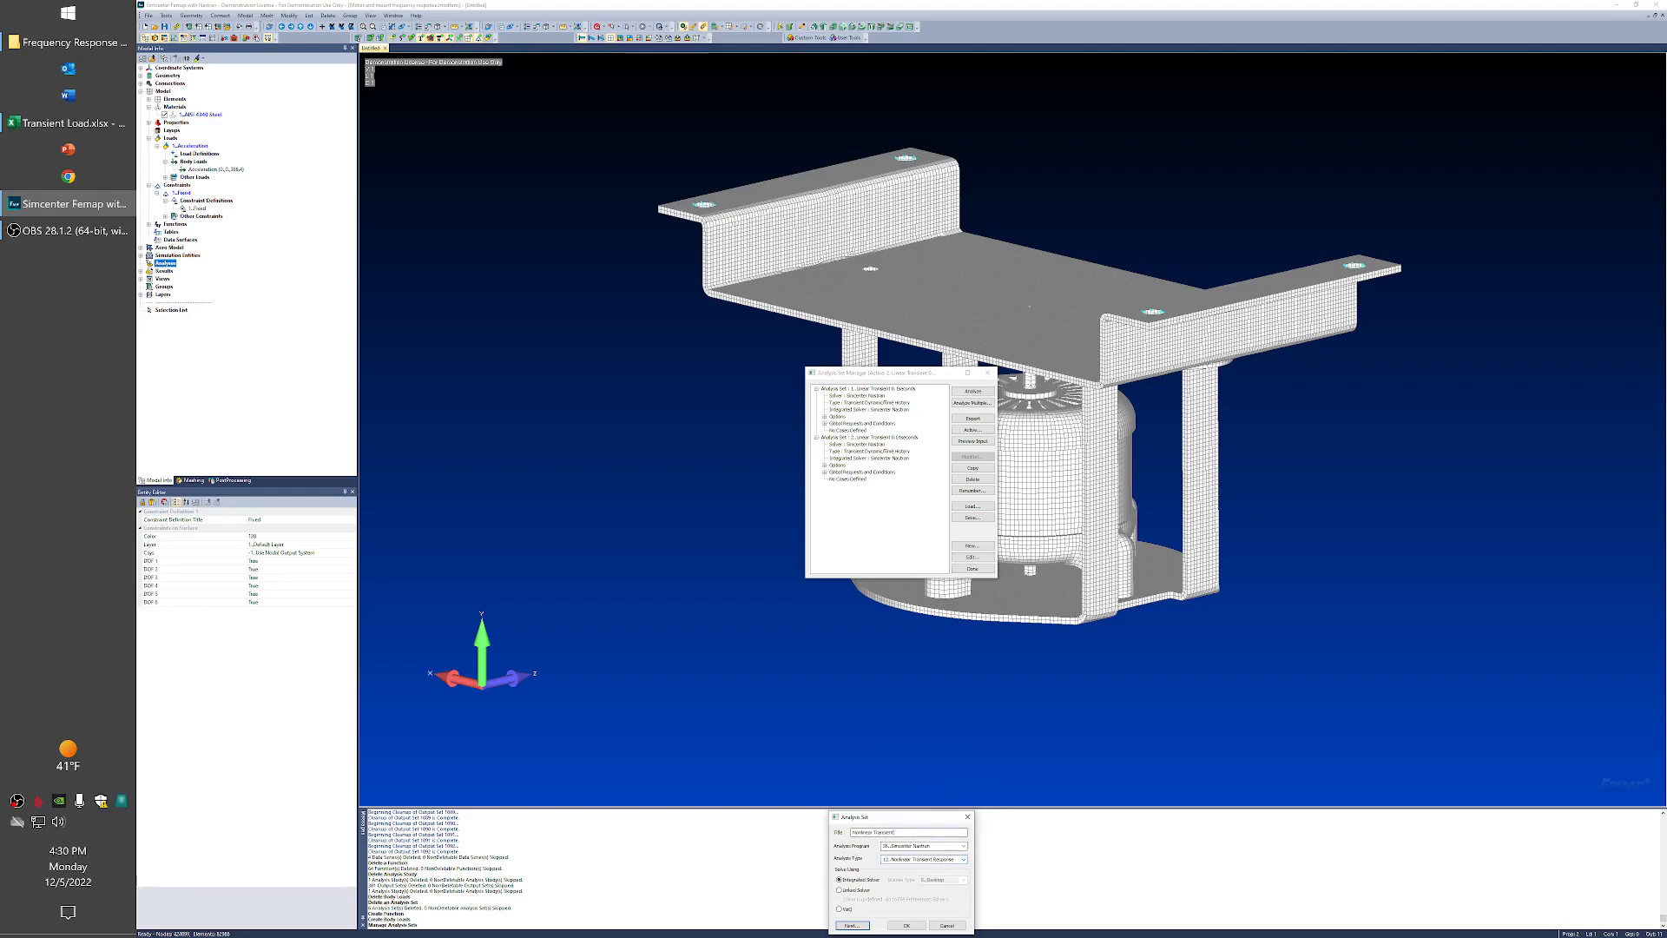
type("0.1")
type("secs")
type("onds")
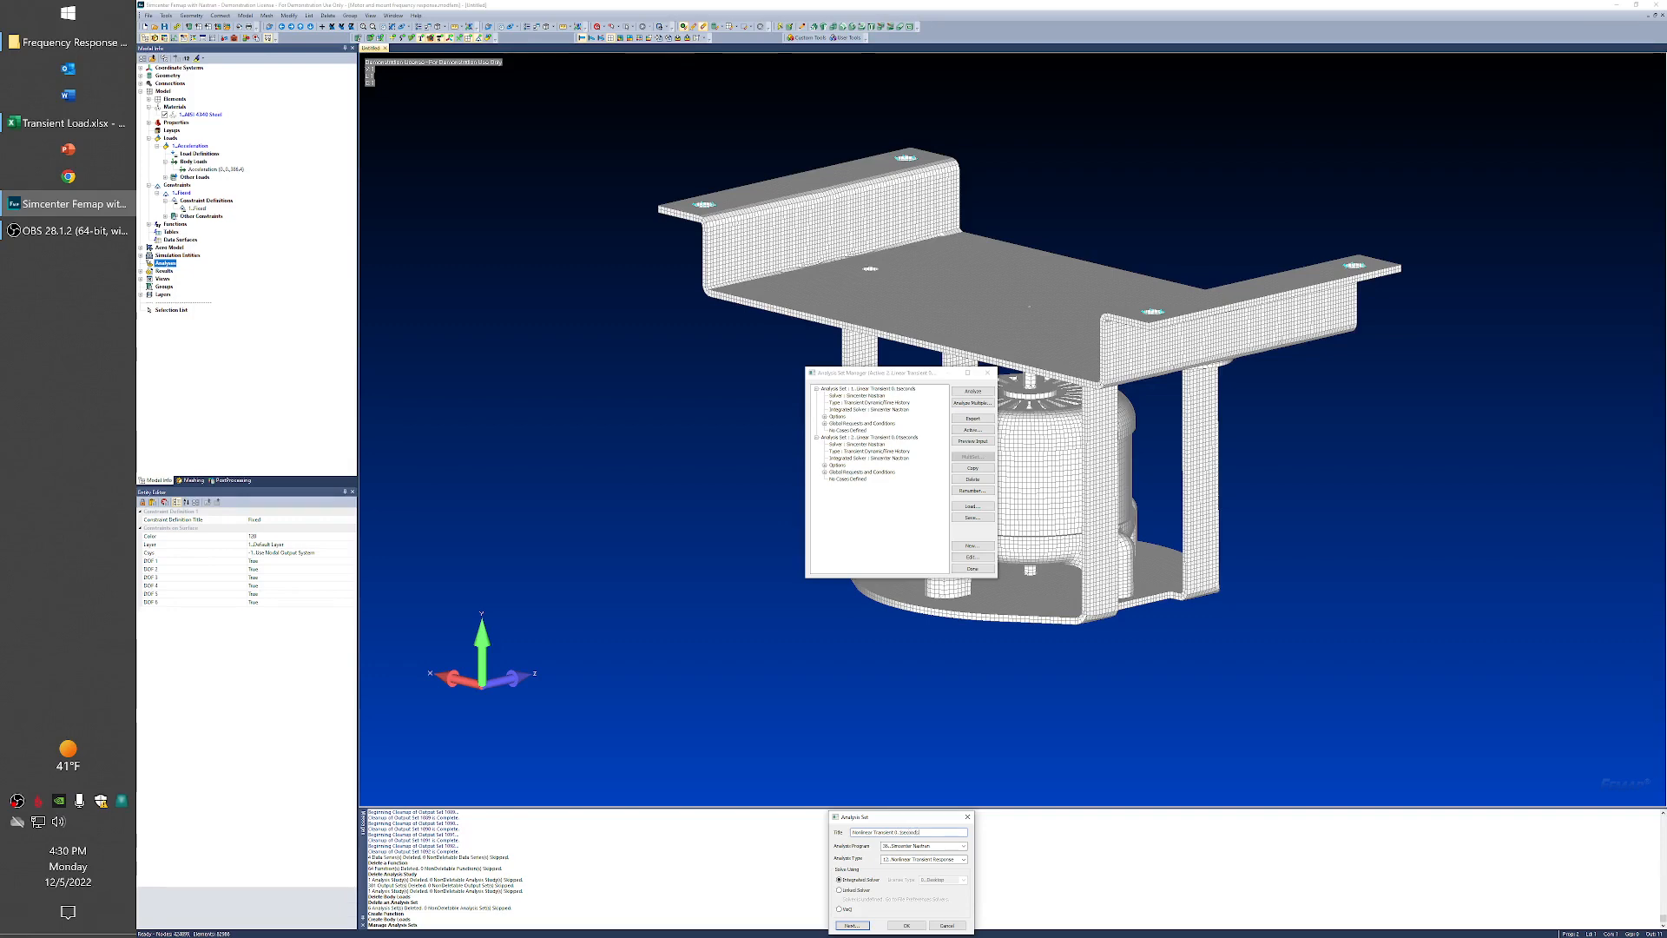
Step: Advance to the nonlinear analysis control options, keeping the default solver, bulk data, model check, modal and dynamic settings
left_click(852, 925)
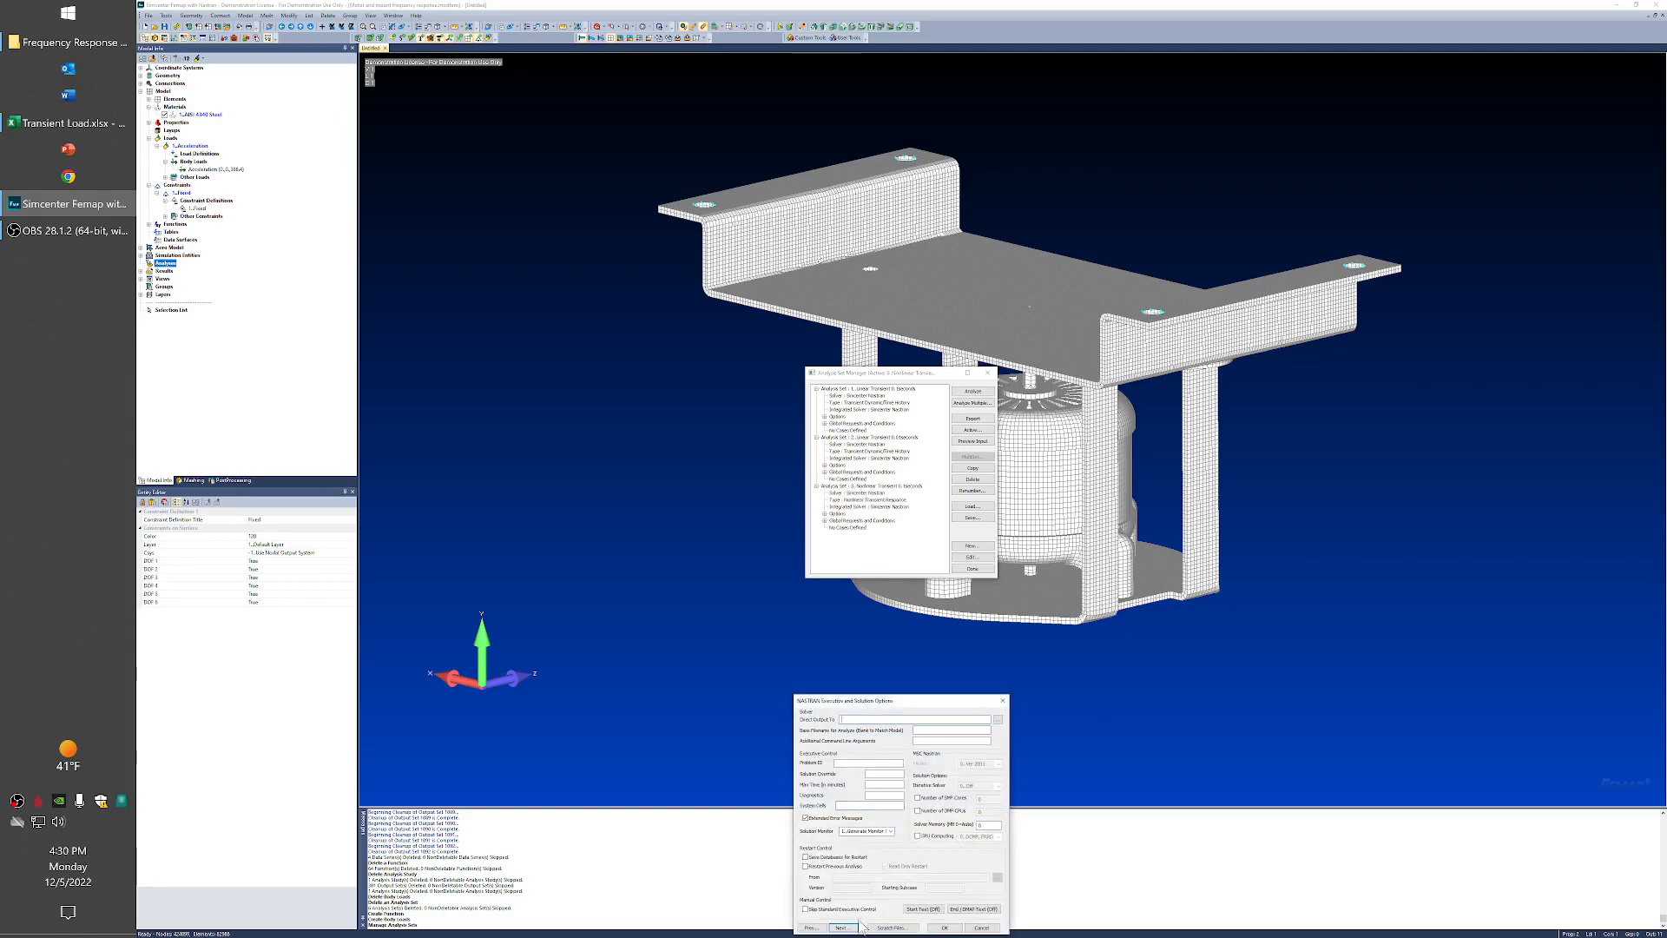
left_click(851, 928)
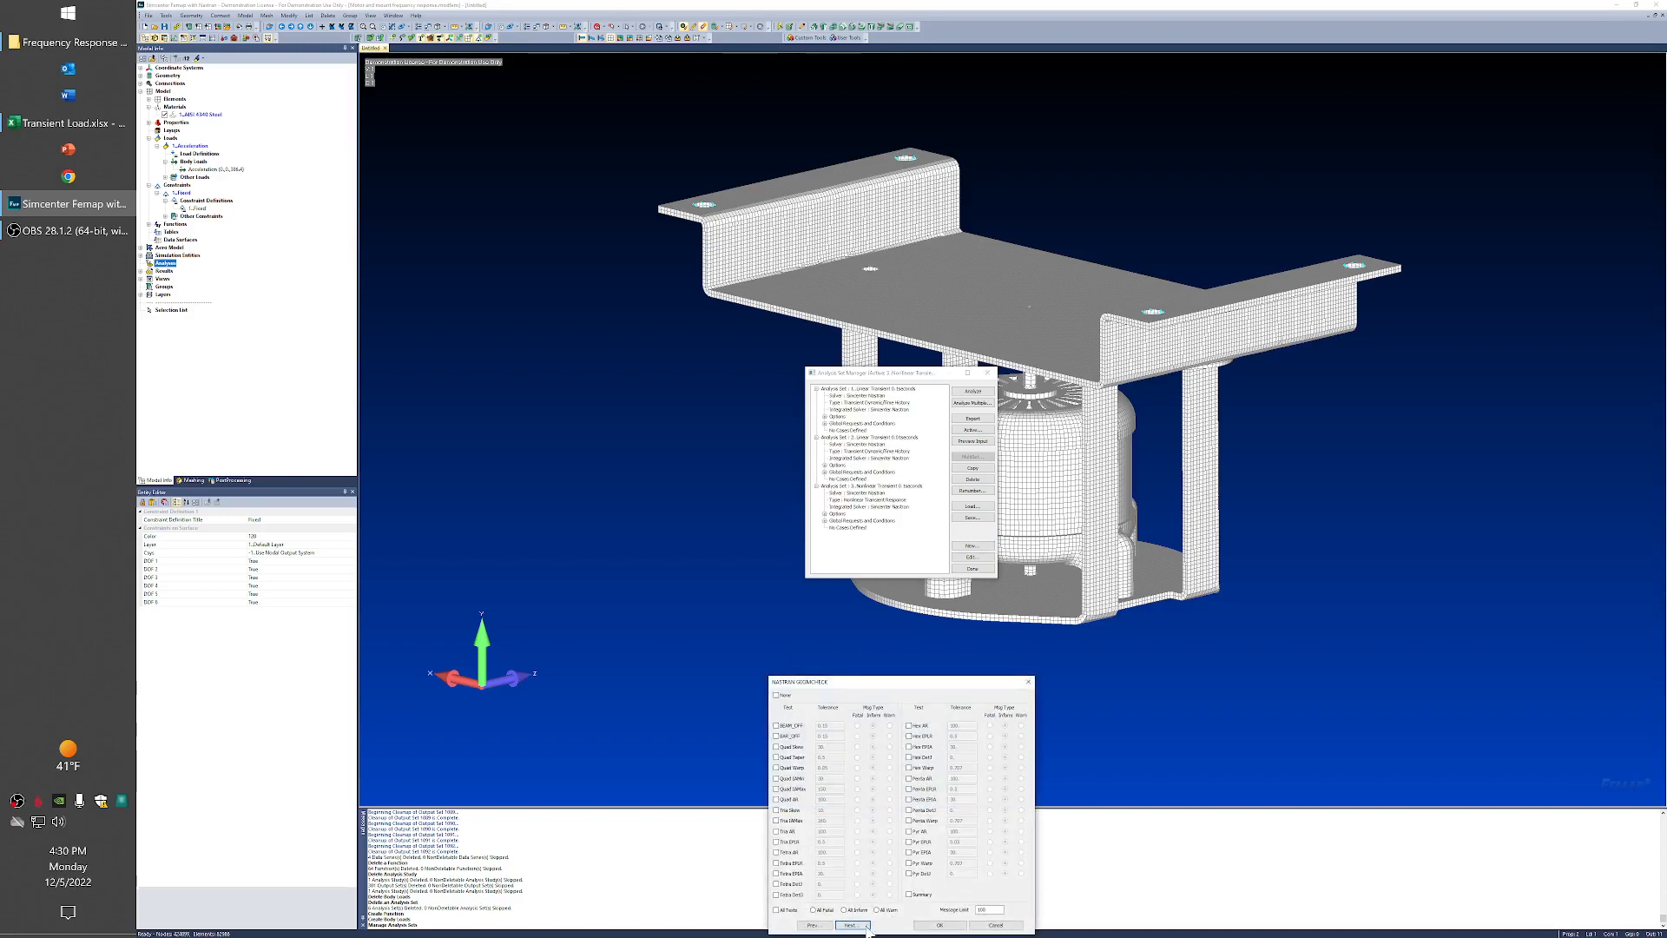
left_click(859, 926)
left_click(861, 927)
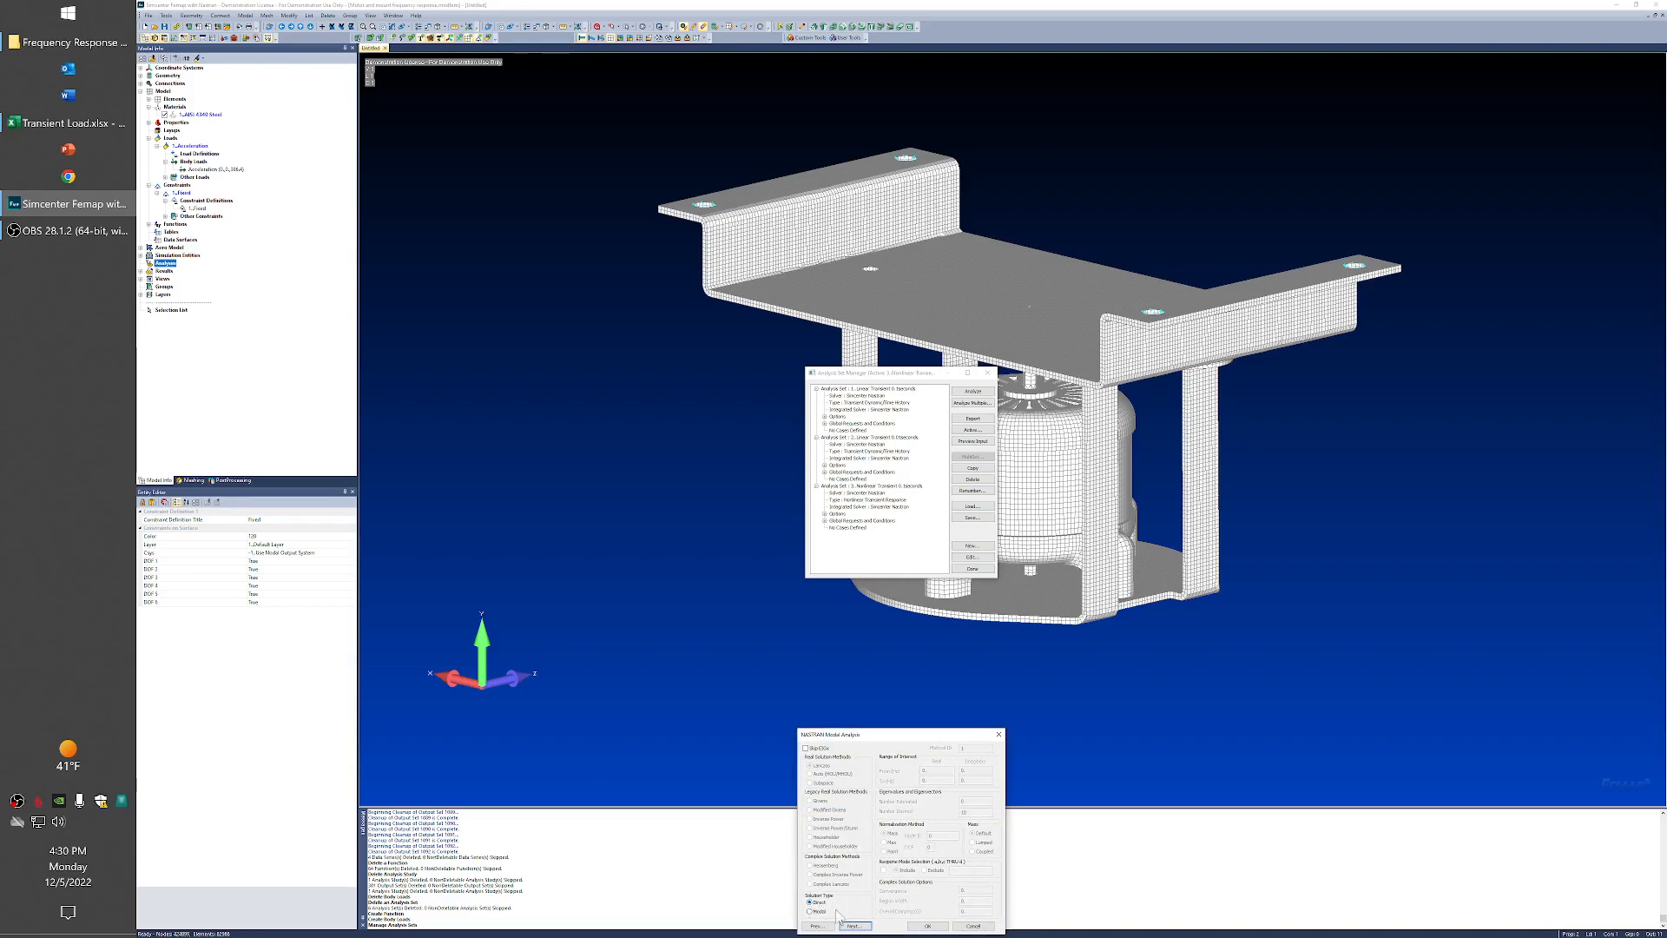
left_click(856, 926)
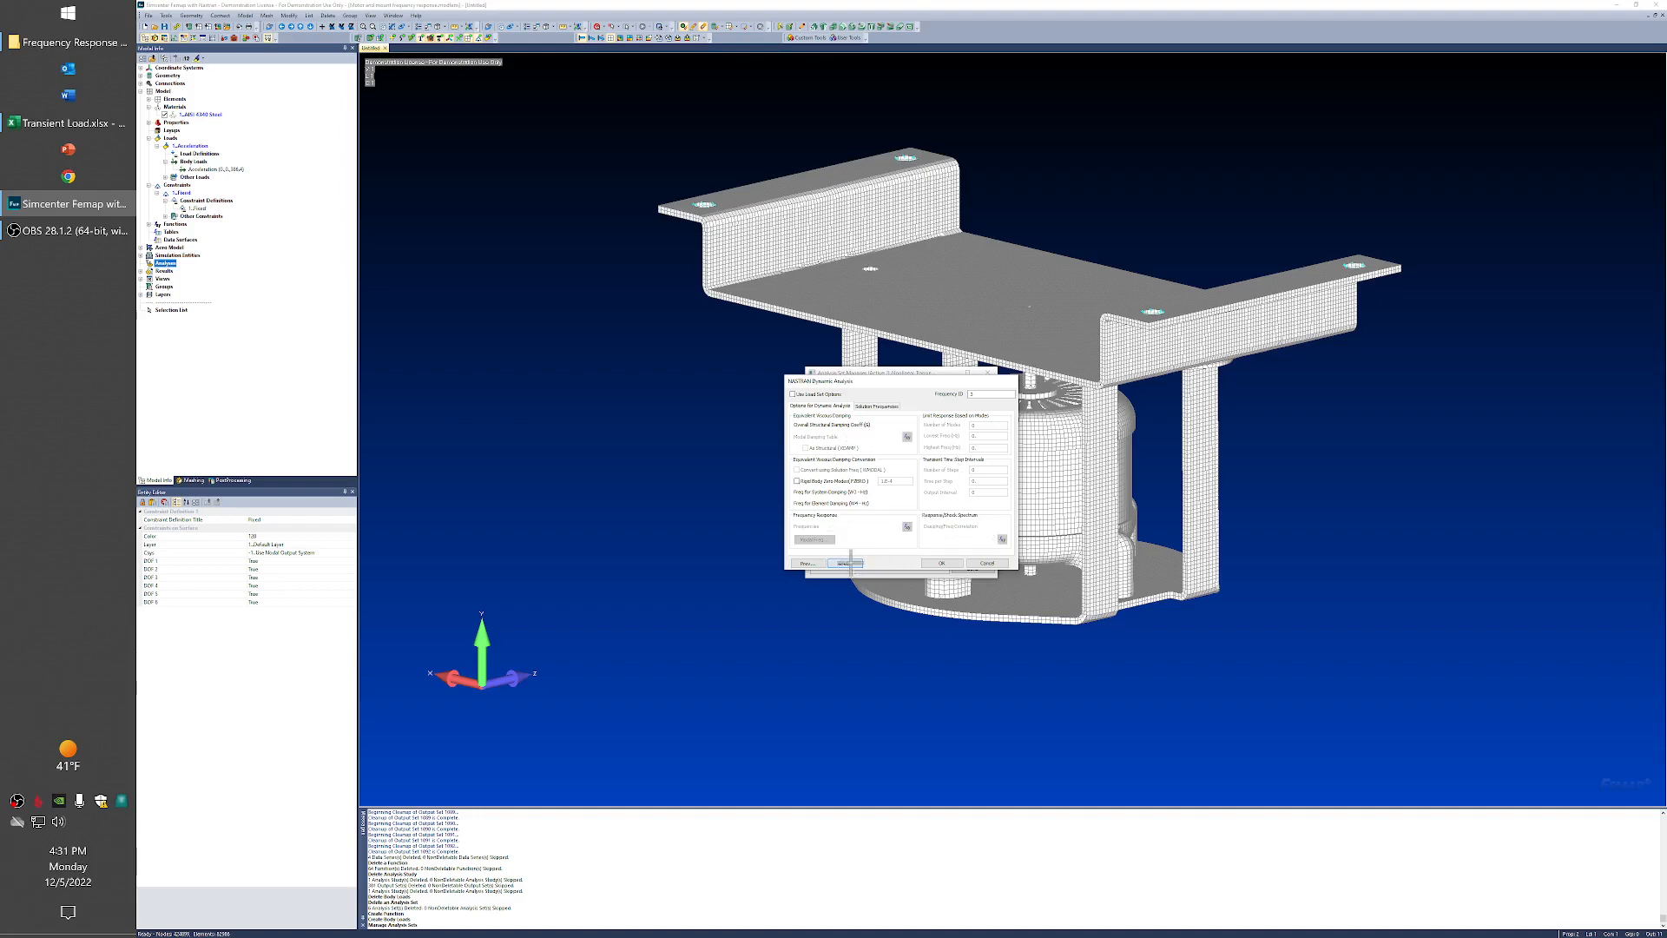
left_click(843, 564)
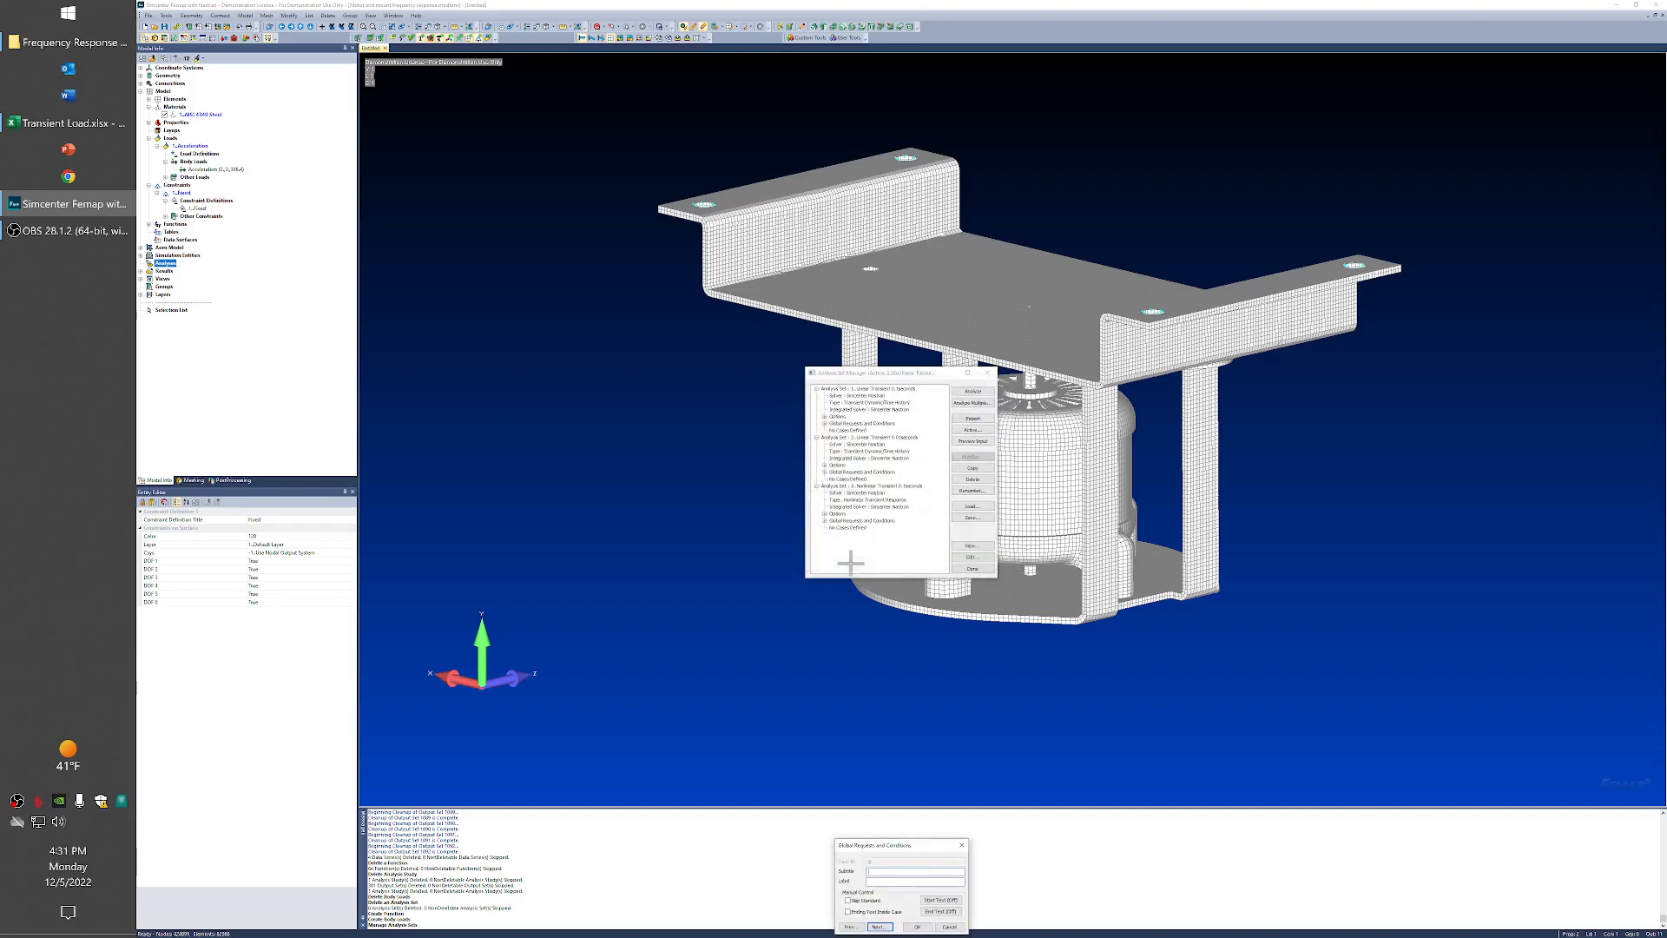
left_click(878, 926)
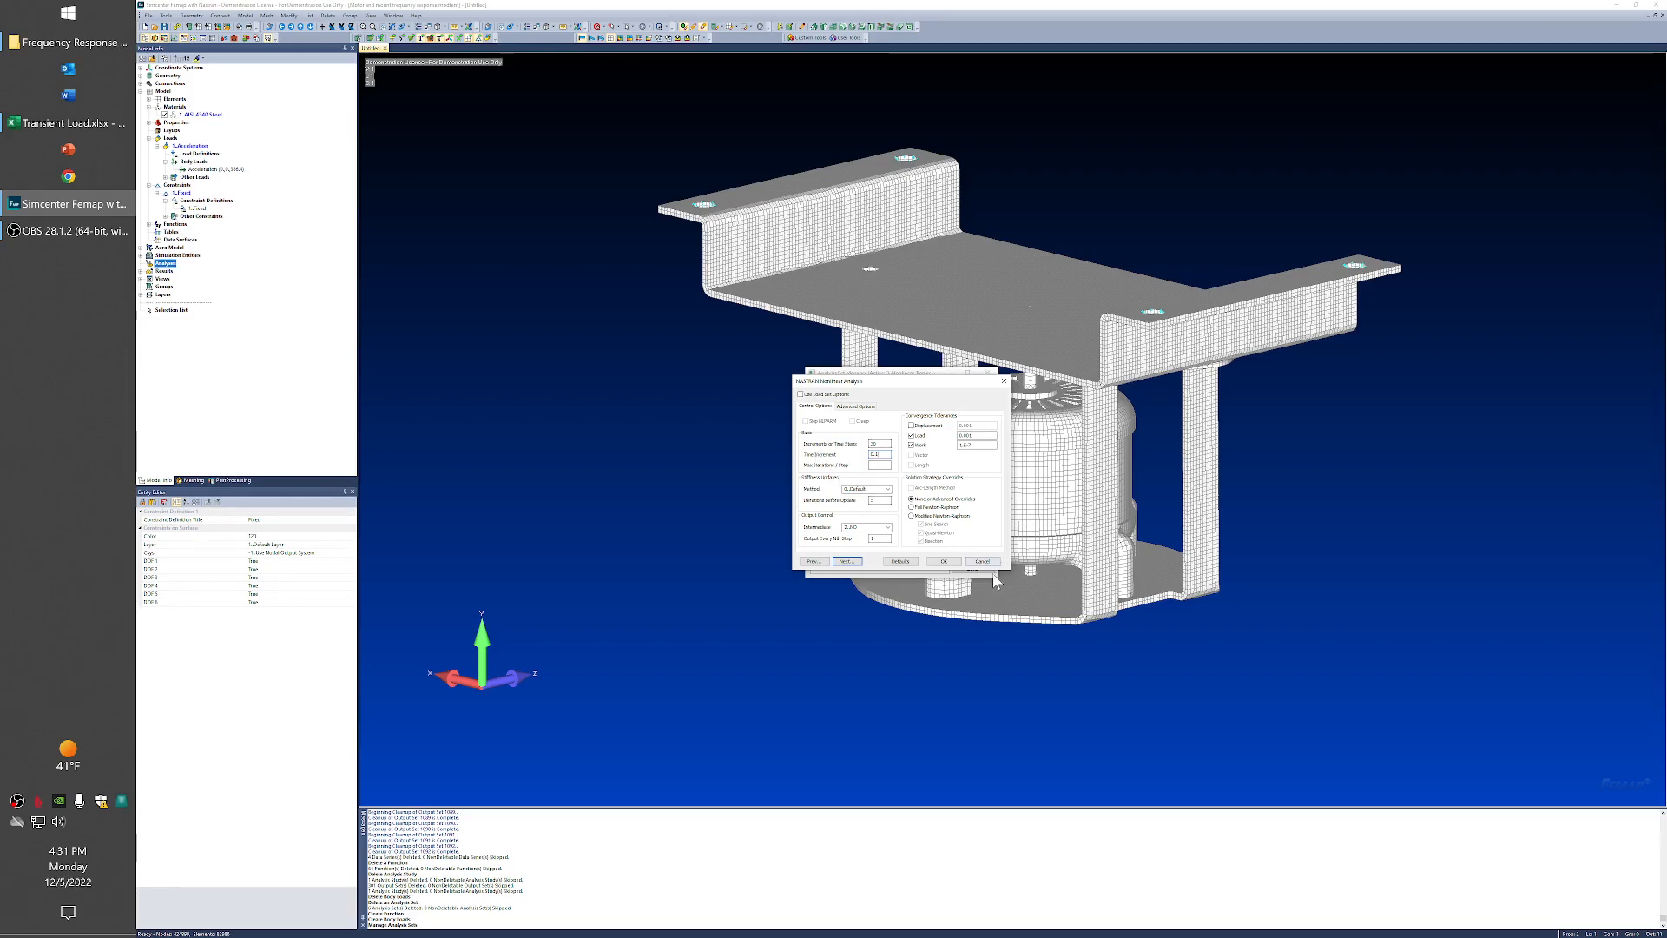
Step: Set the intermediate output of the nonlinear analysis to YES and advance to the boundary conditions
left_click(886, 527)
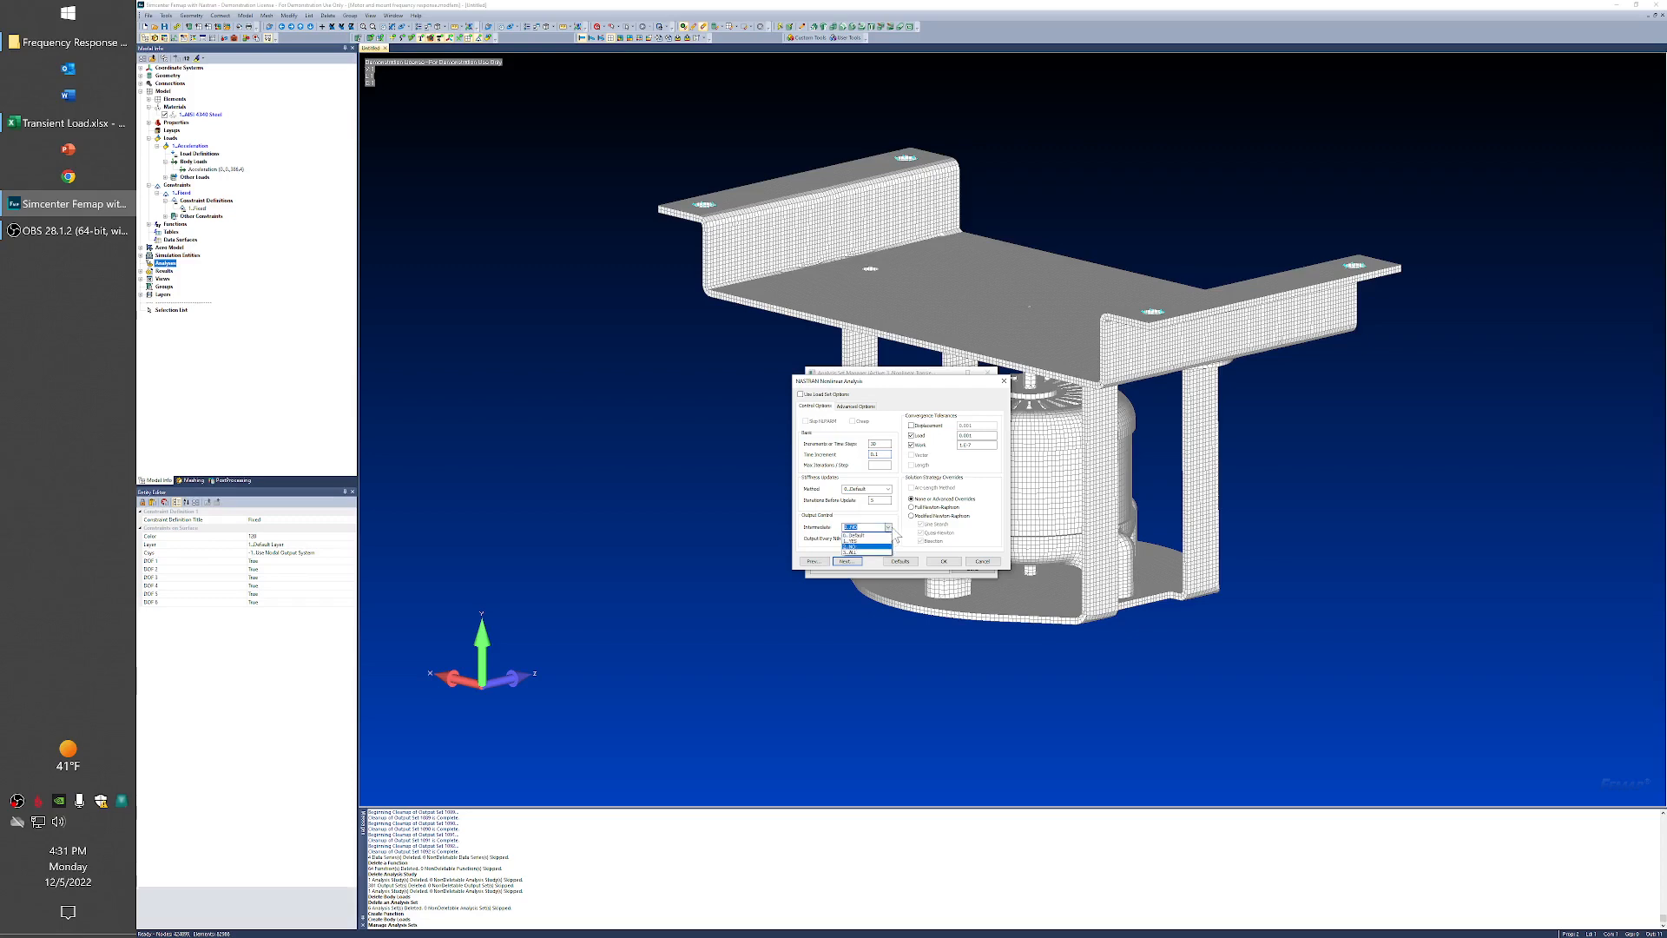
left_click(864, 542)
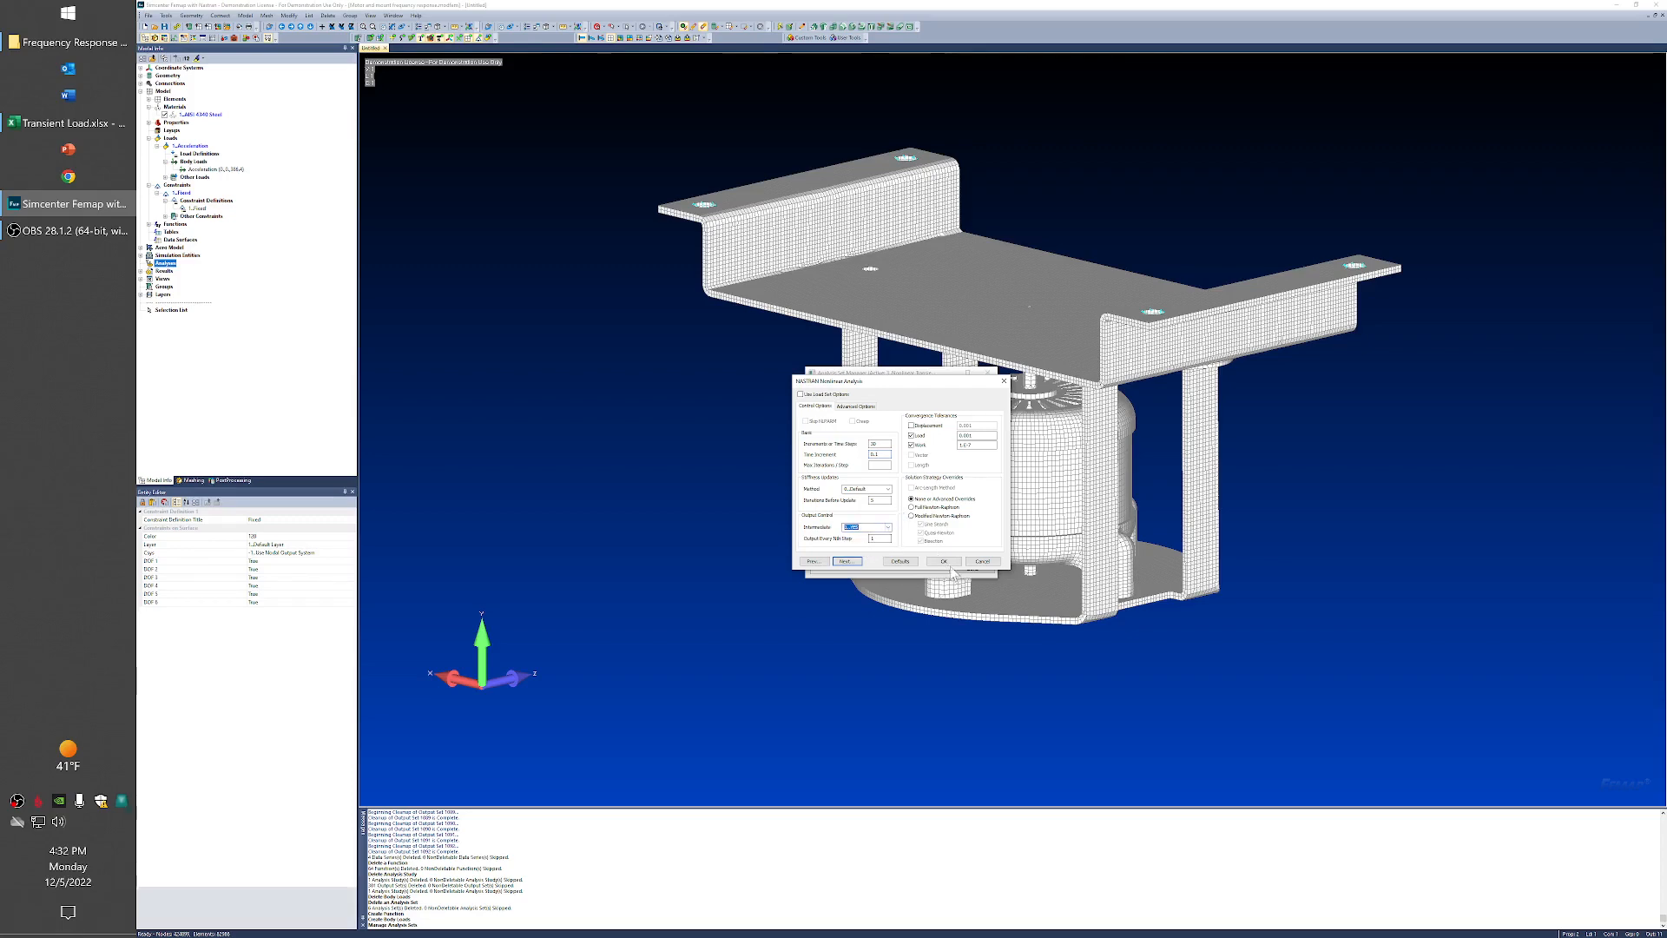
left_click(850, 562)
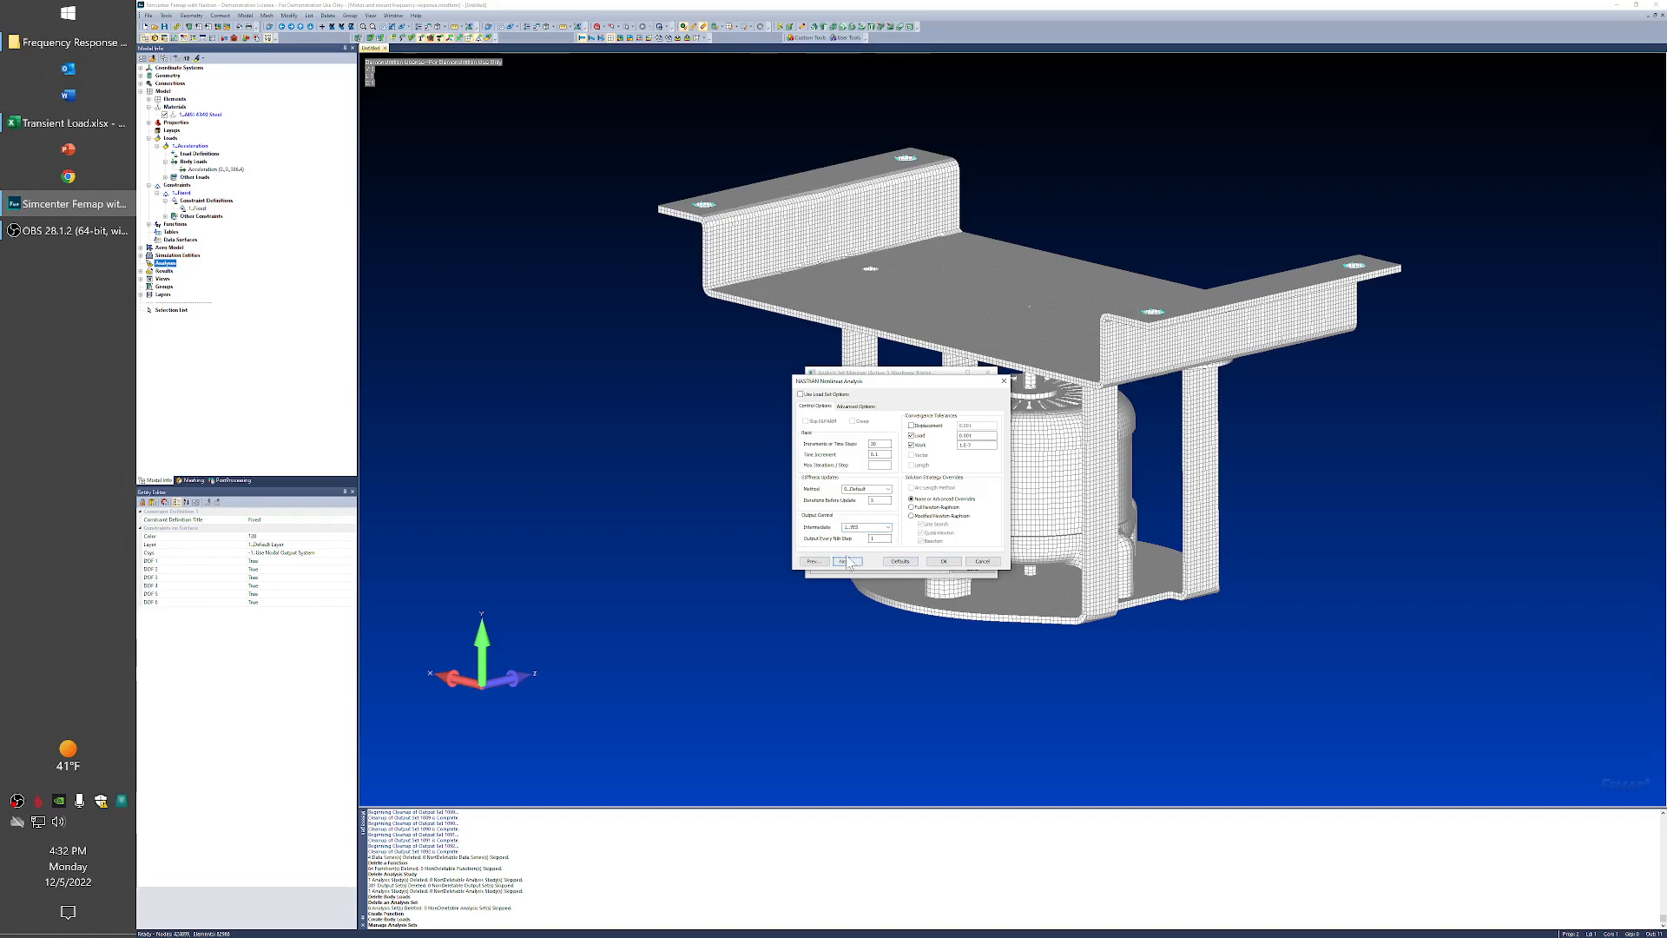
left_click(849, 562)
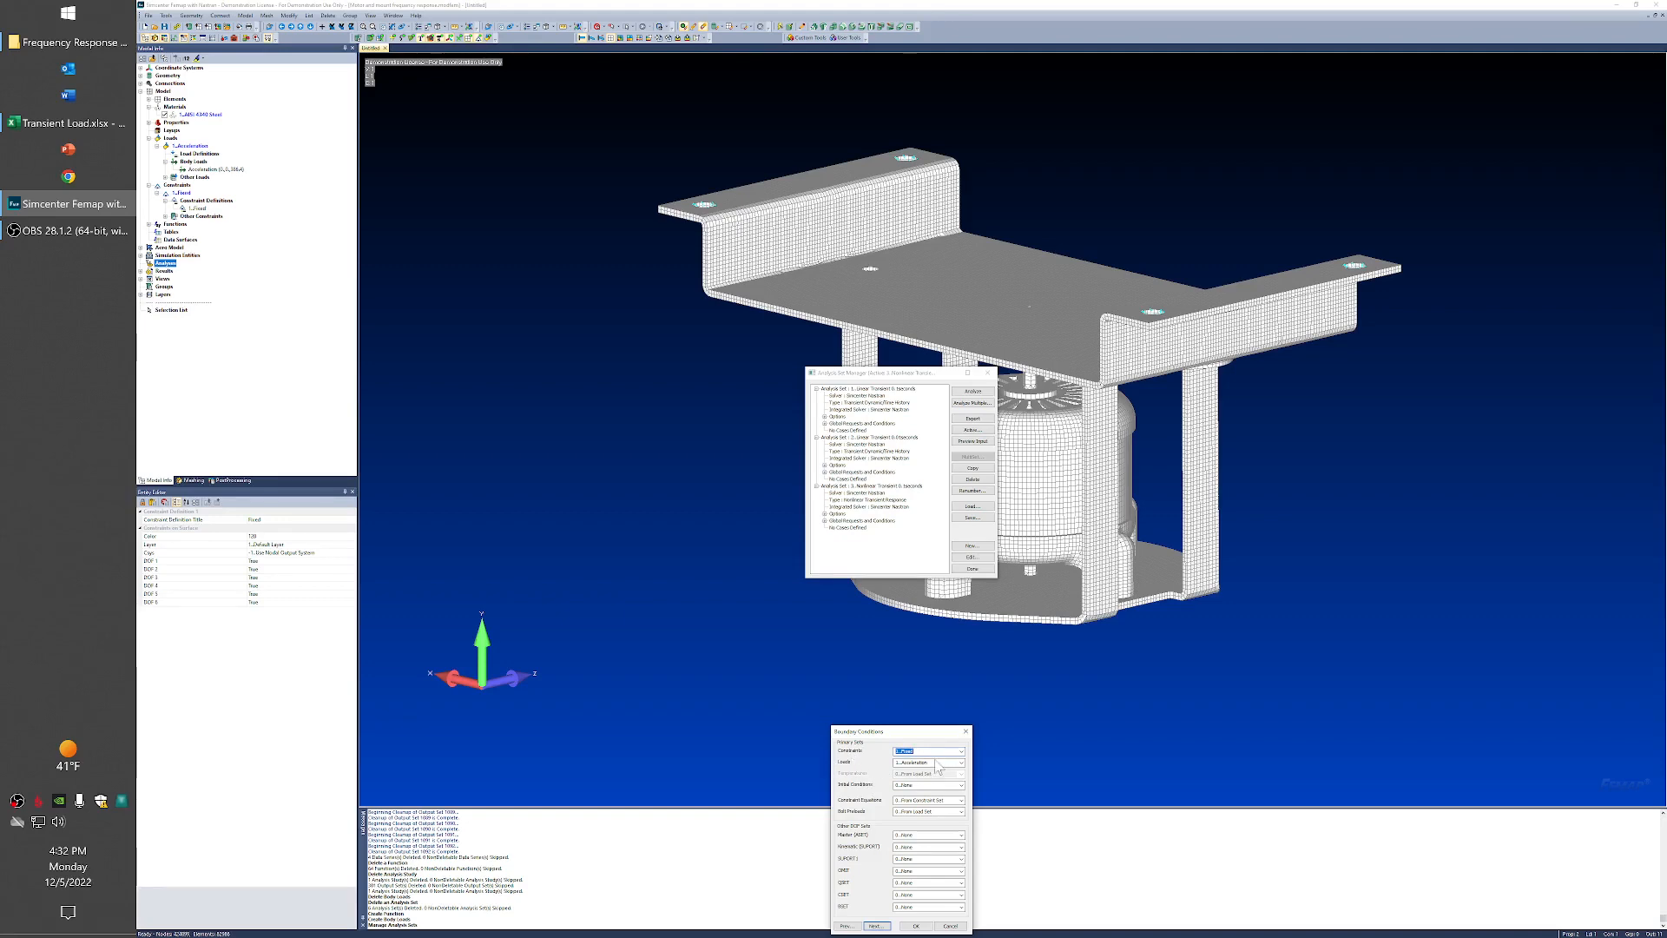
Step: Keep the Fixed constraint and Acceleration load, add nodal acceleration to the output requests and finish the nonlinear analysis set
left_click(875, 926)
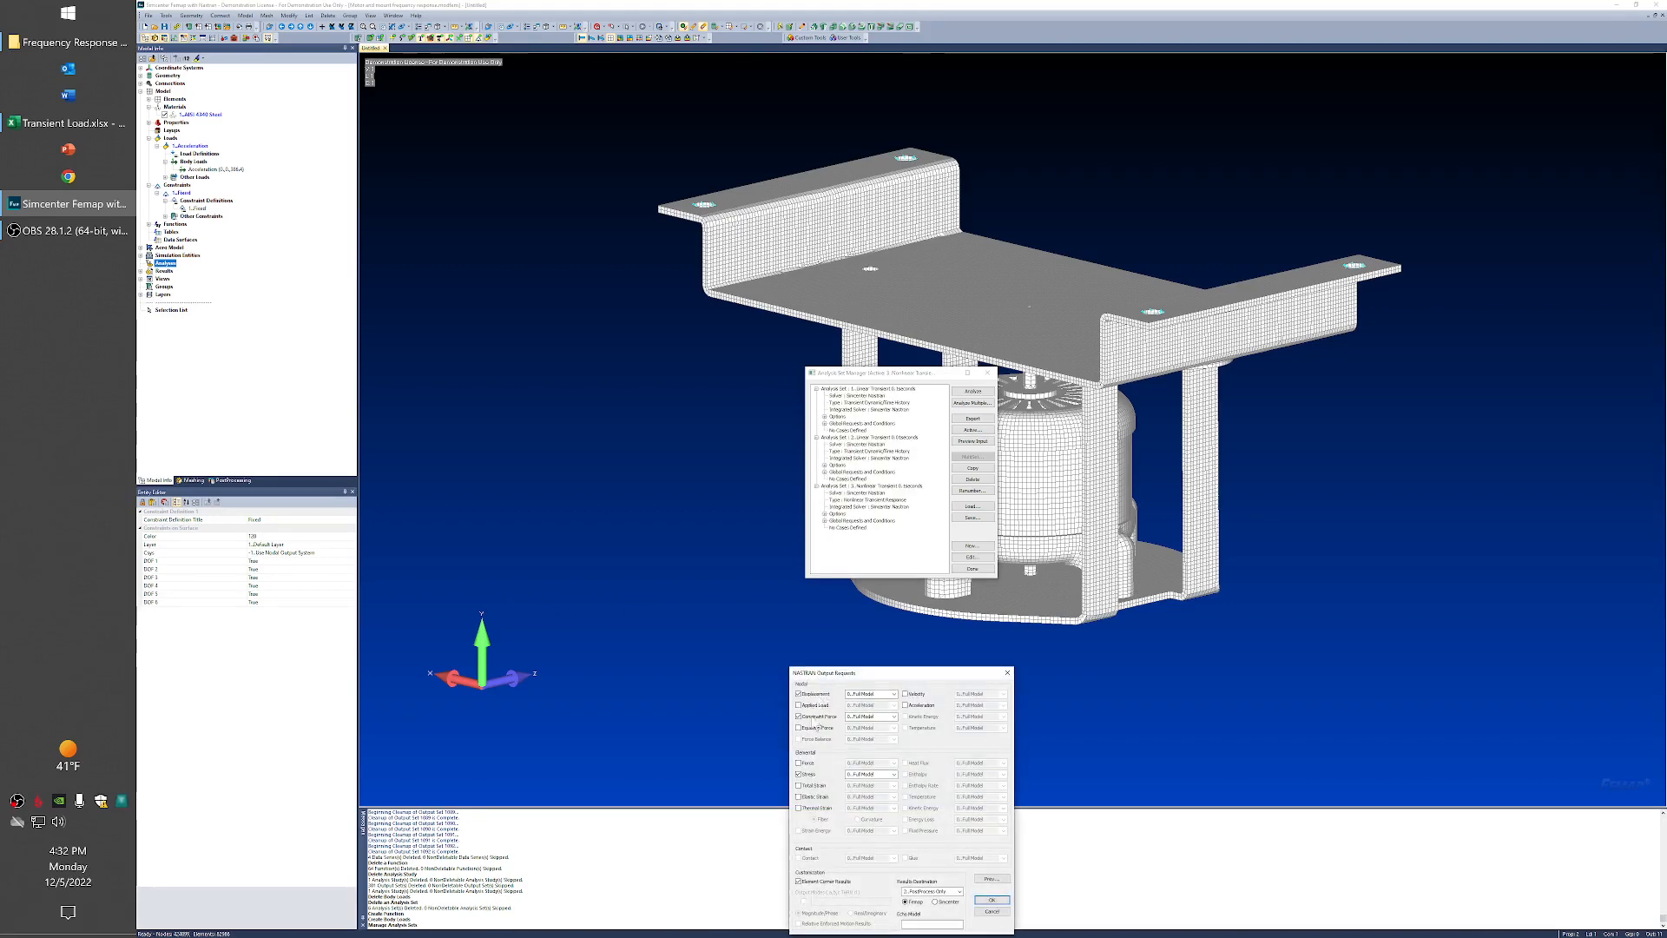
left_click(905, 705)
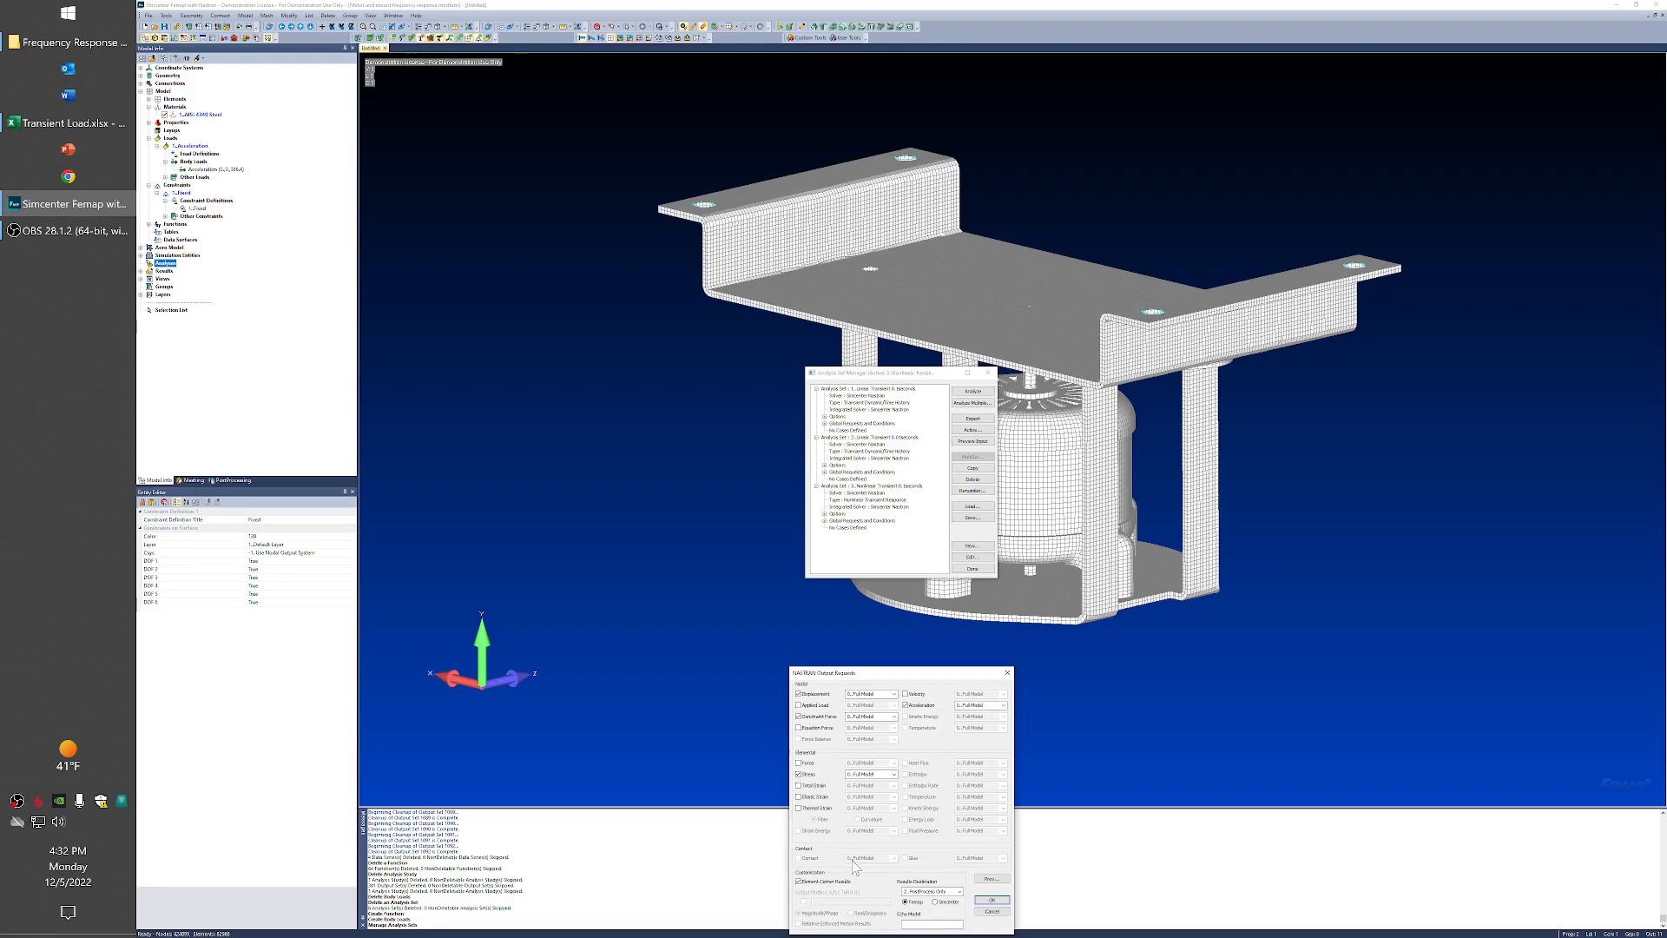
left_click(992, 900)
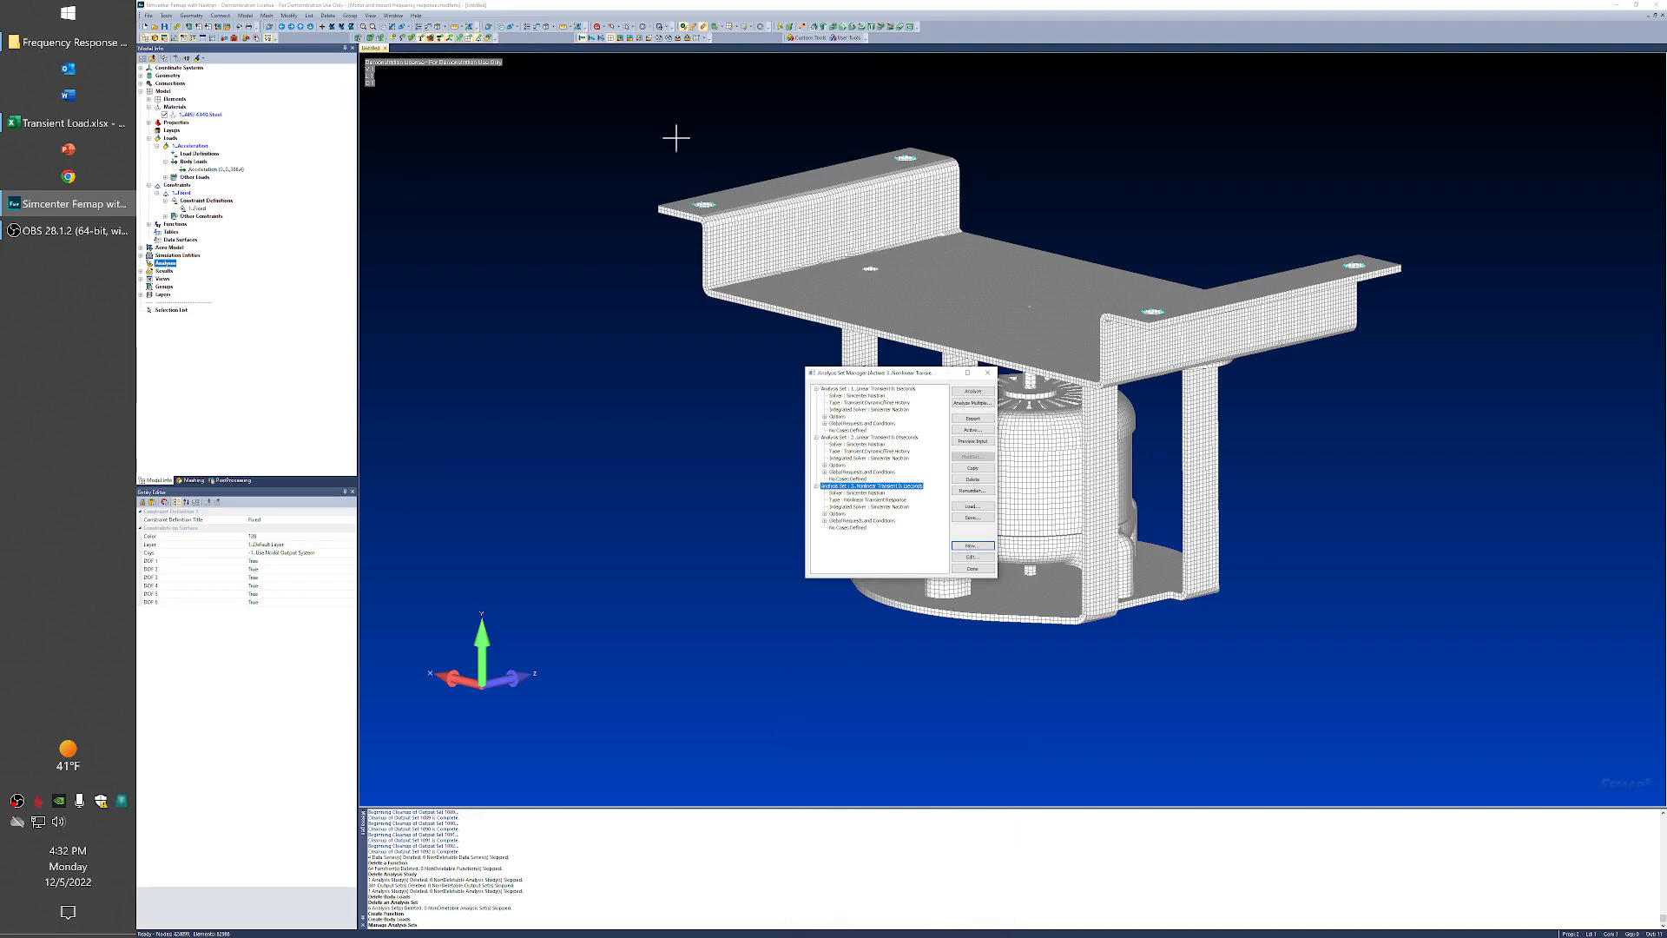
Step: Copy the nonlinear analysis set and retitle the copy "Nonlinear Transient 0.01 seconds"
left_click(973, 469)
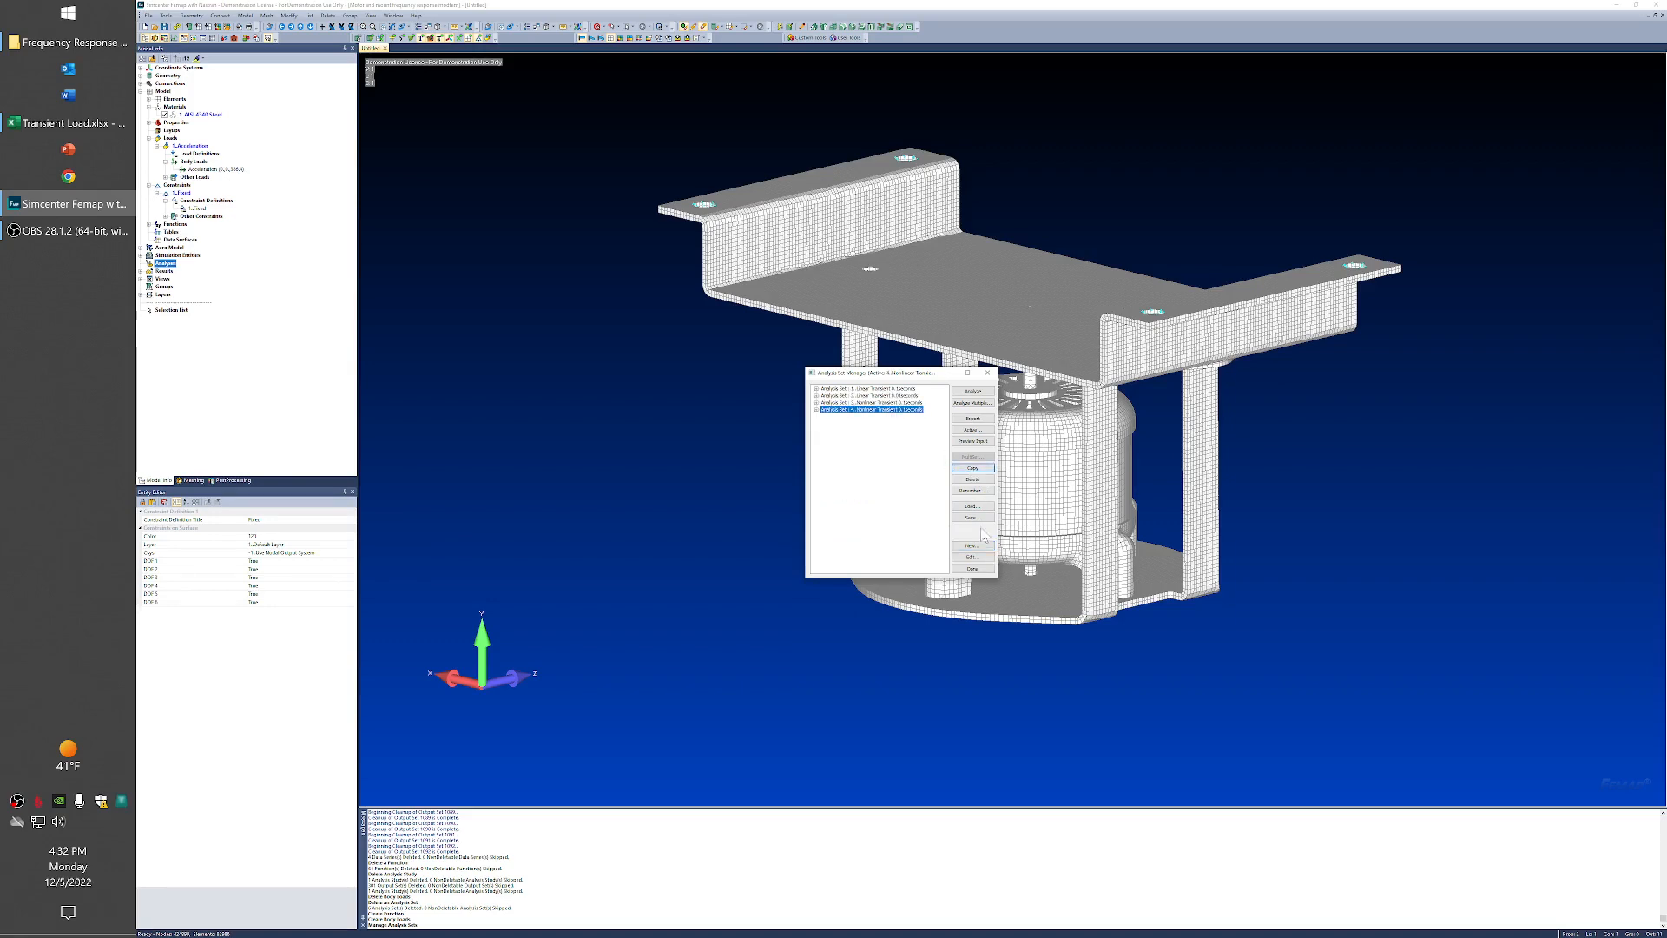
left_click(974, 557)
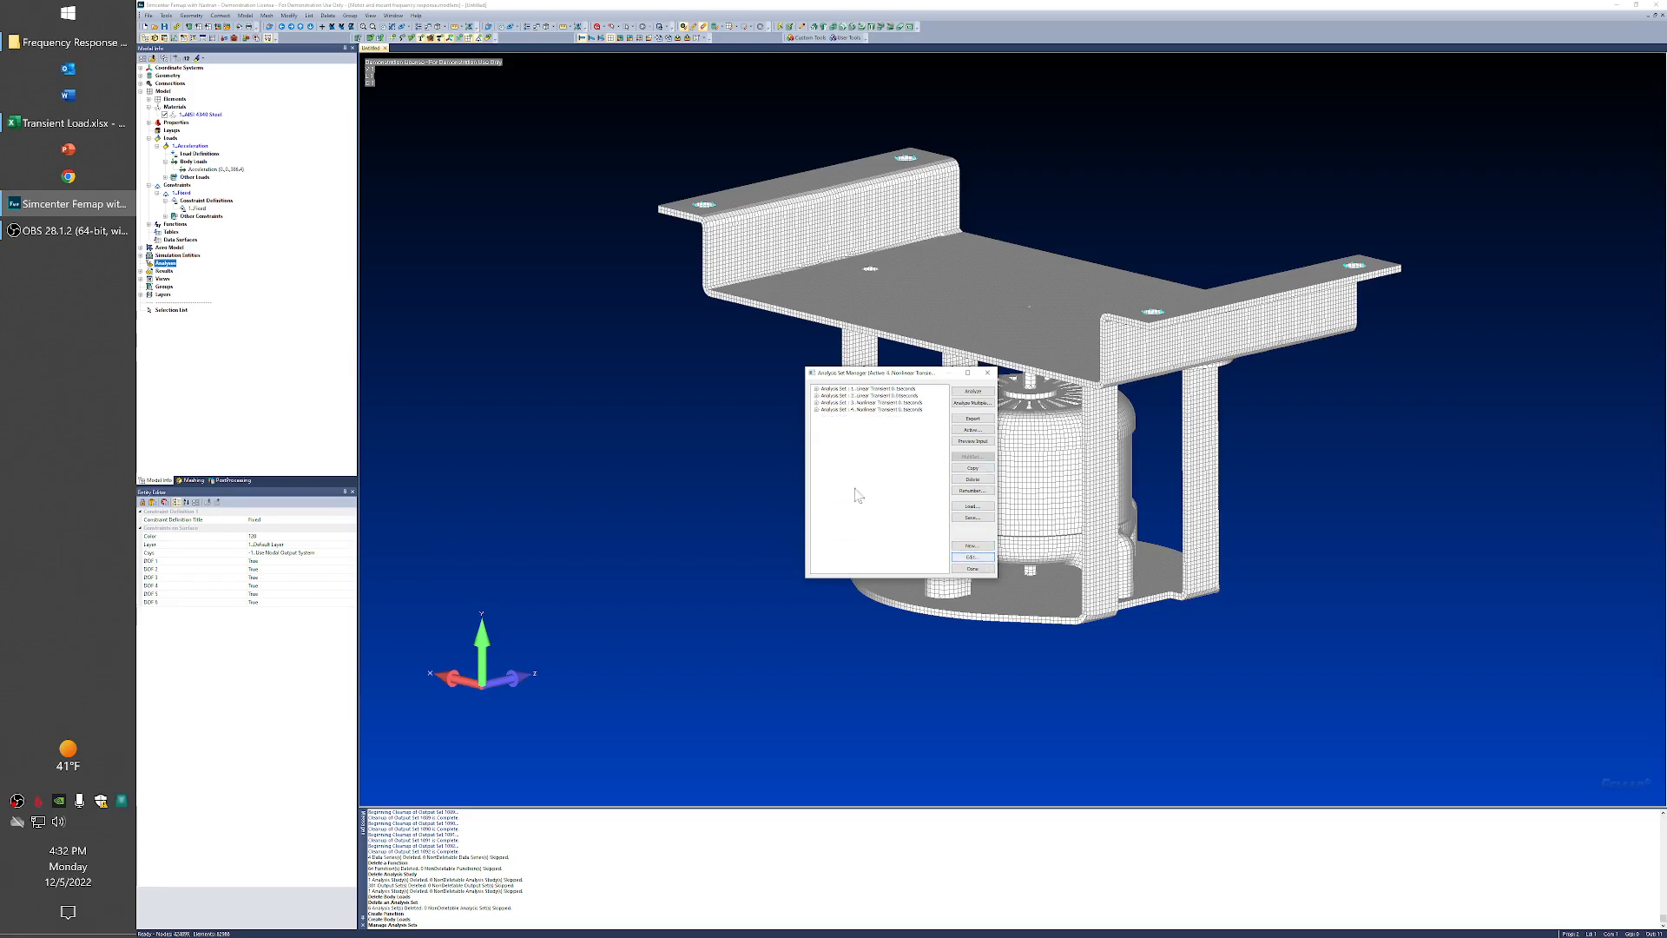
left_click(825, 412)
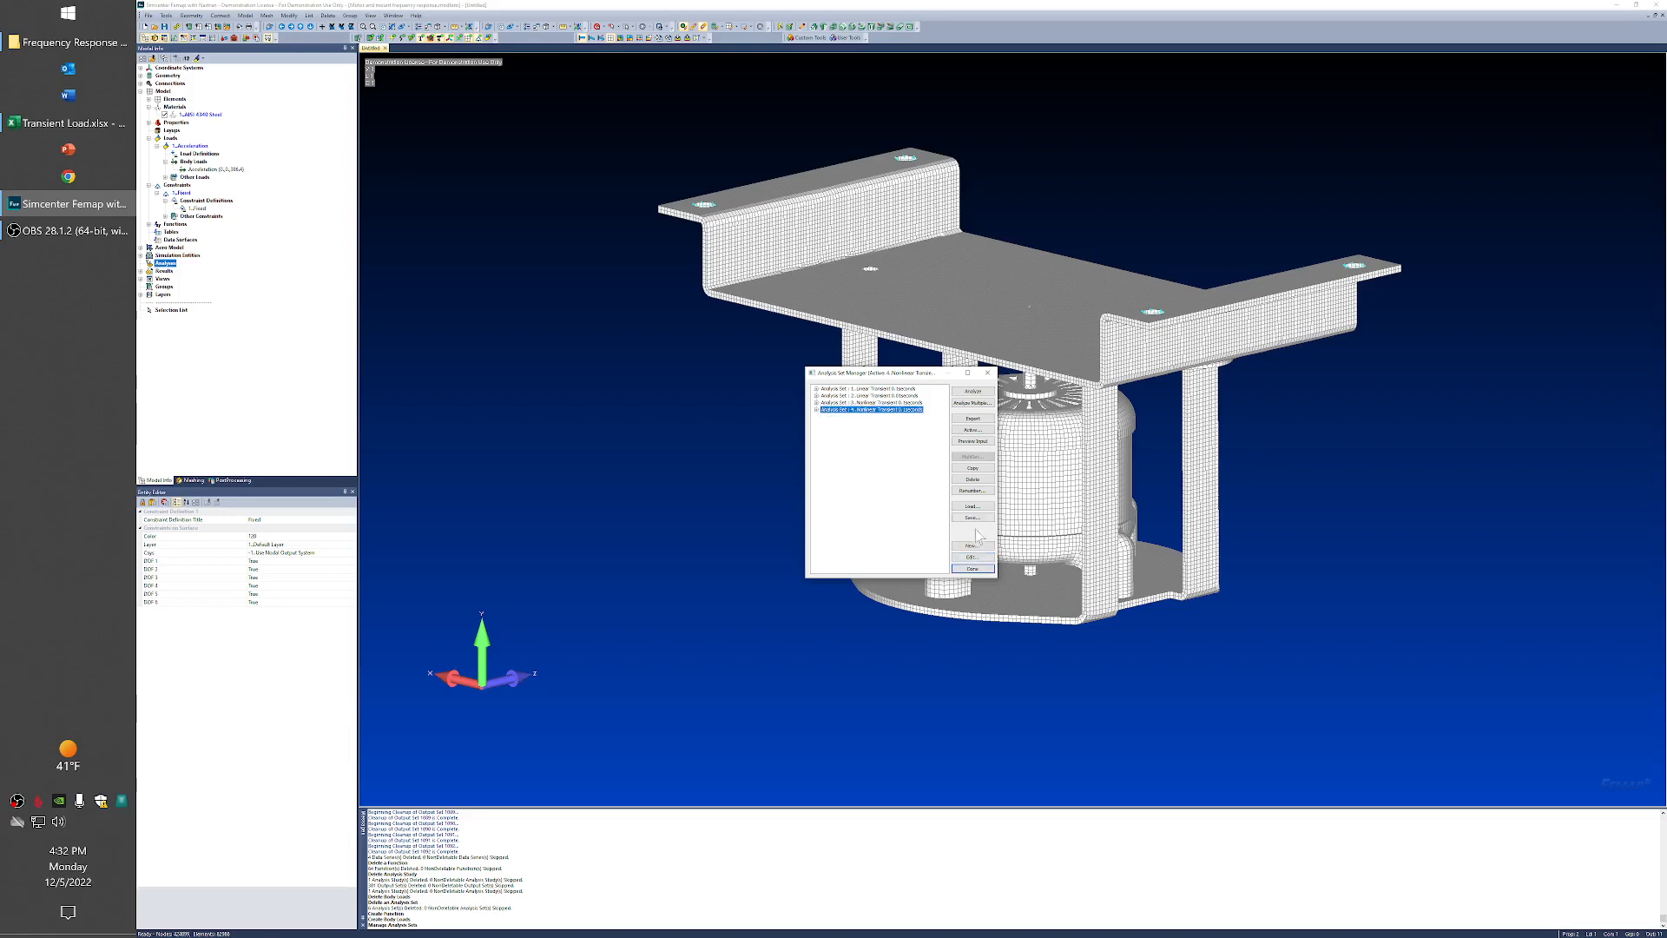
left_click(972, 556)
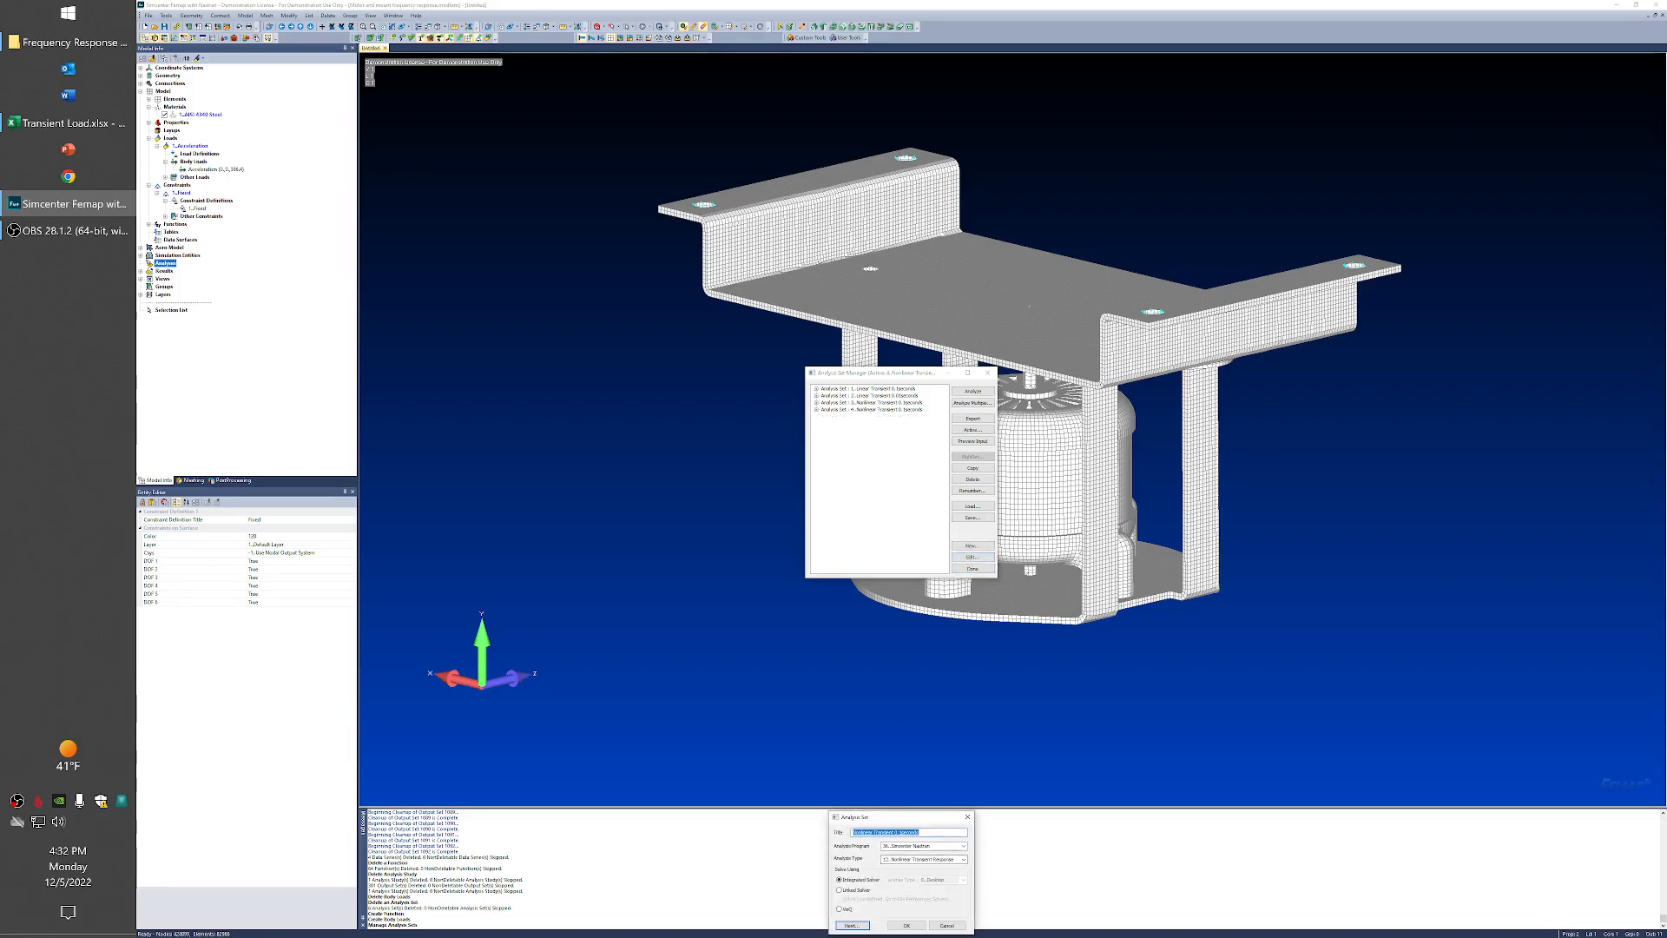
left_click(899, 832)
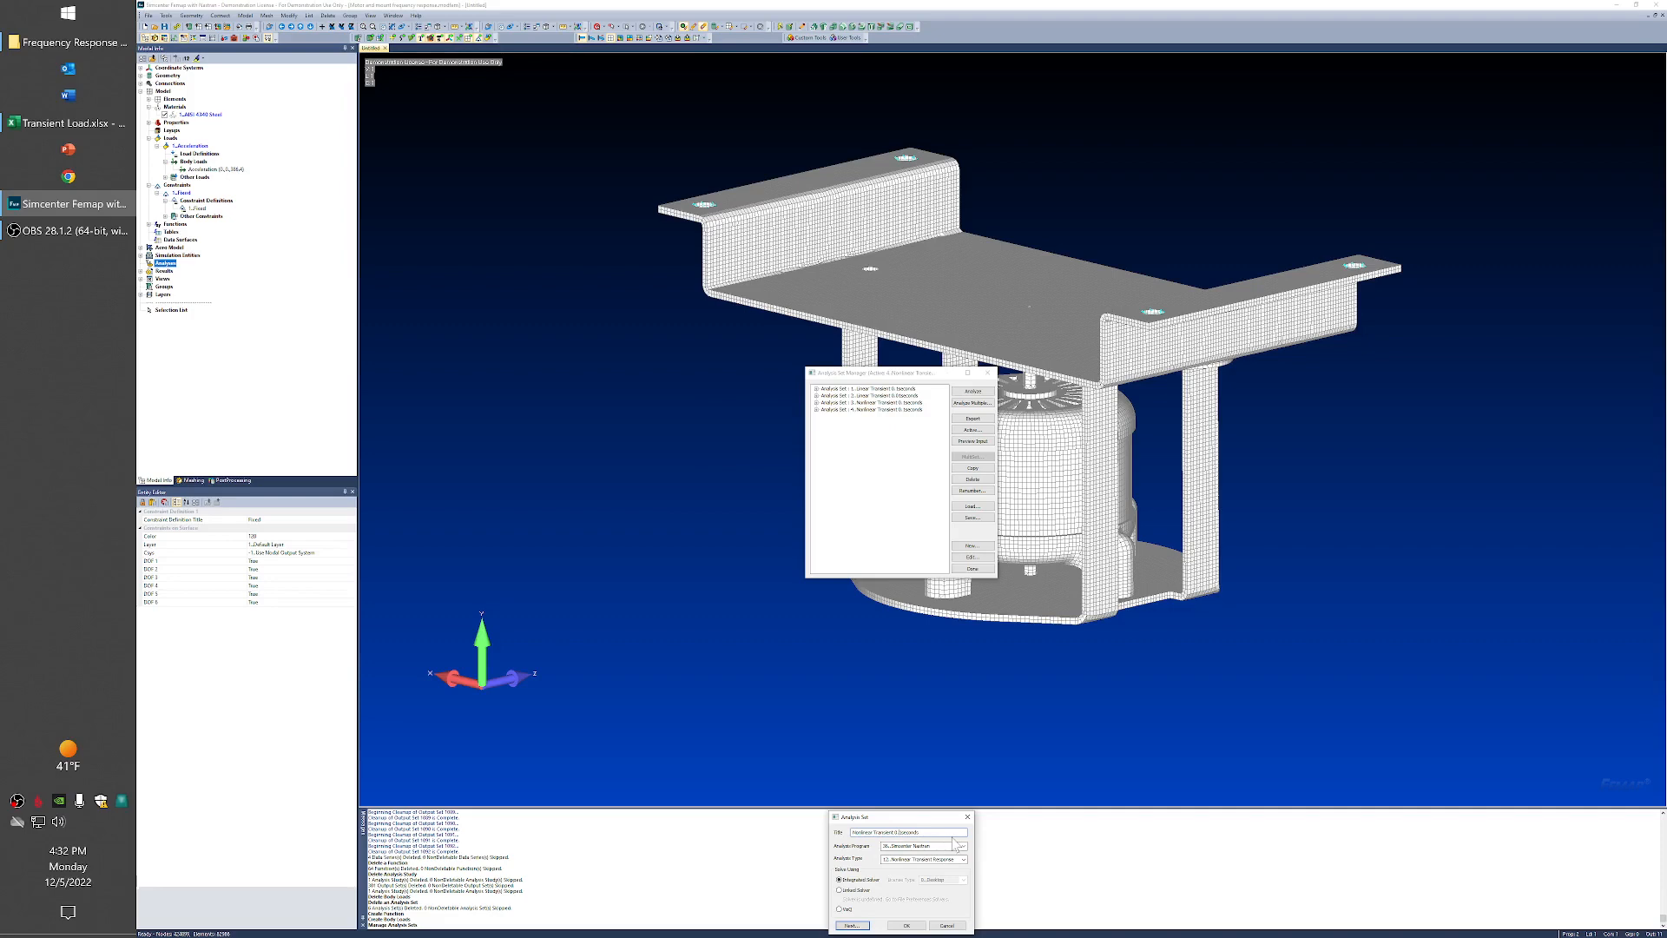
left_click(906, 926)
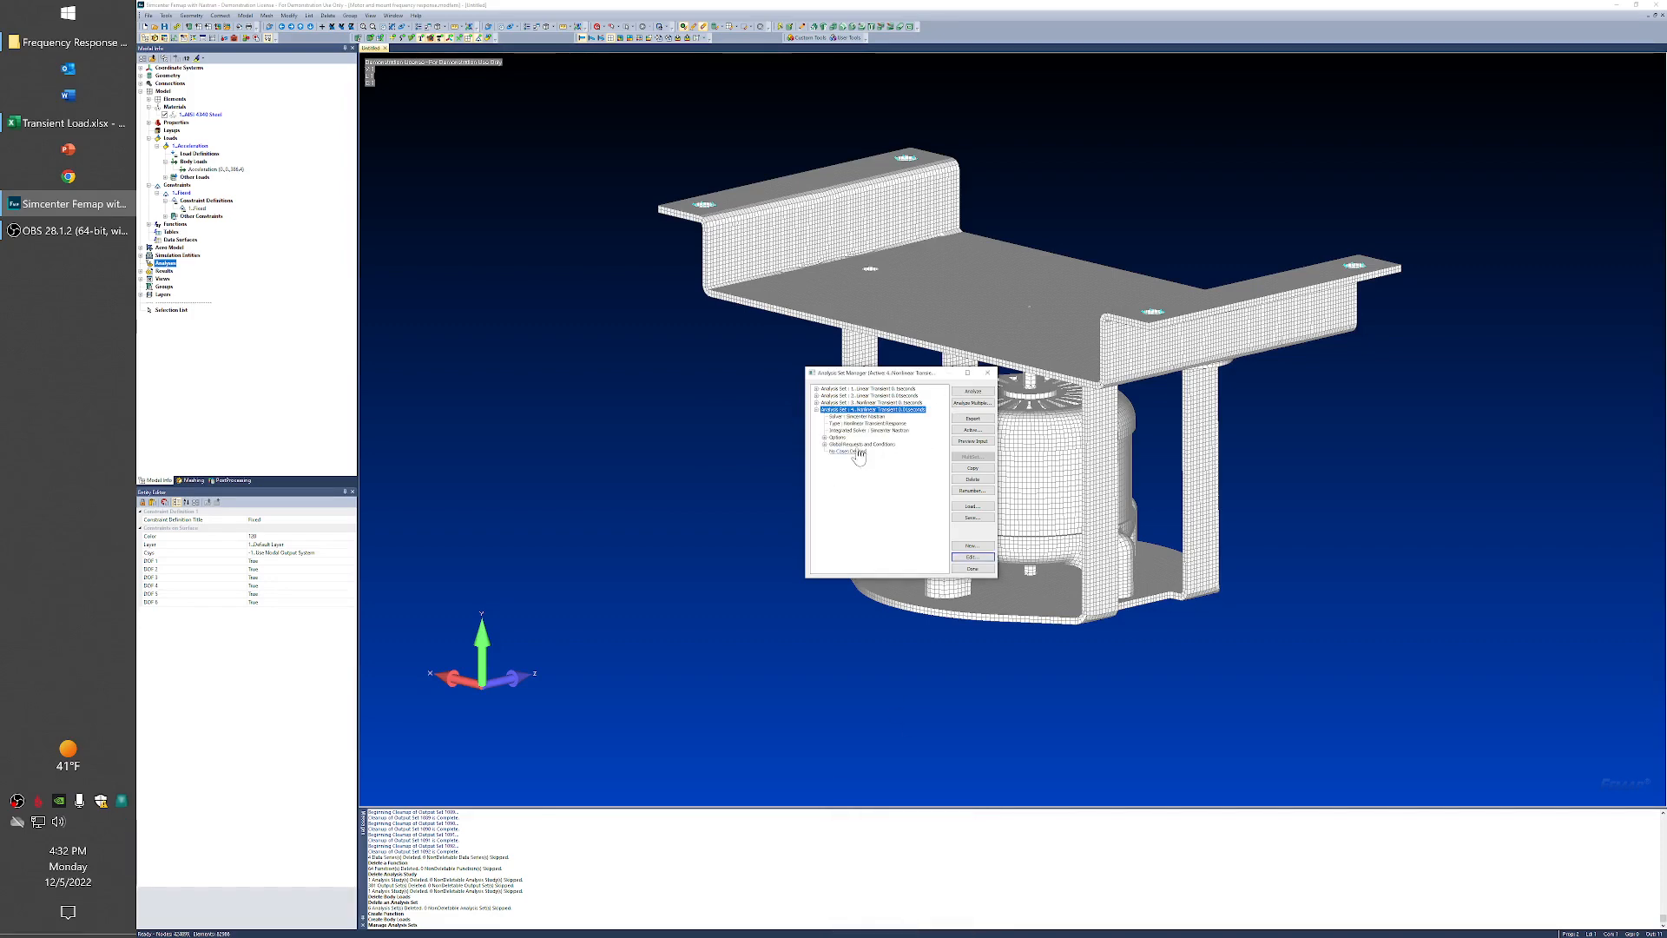
Step: Edit the copied nonlinear set's nonlinear options: raise the number of time steps, set the time increment to 0.01 and output every 10th step
left_click(825, 437)
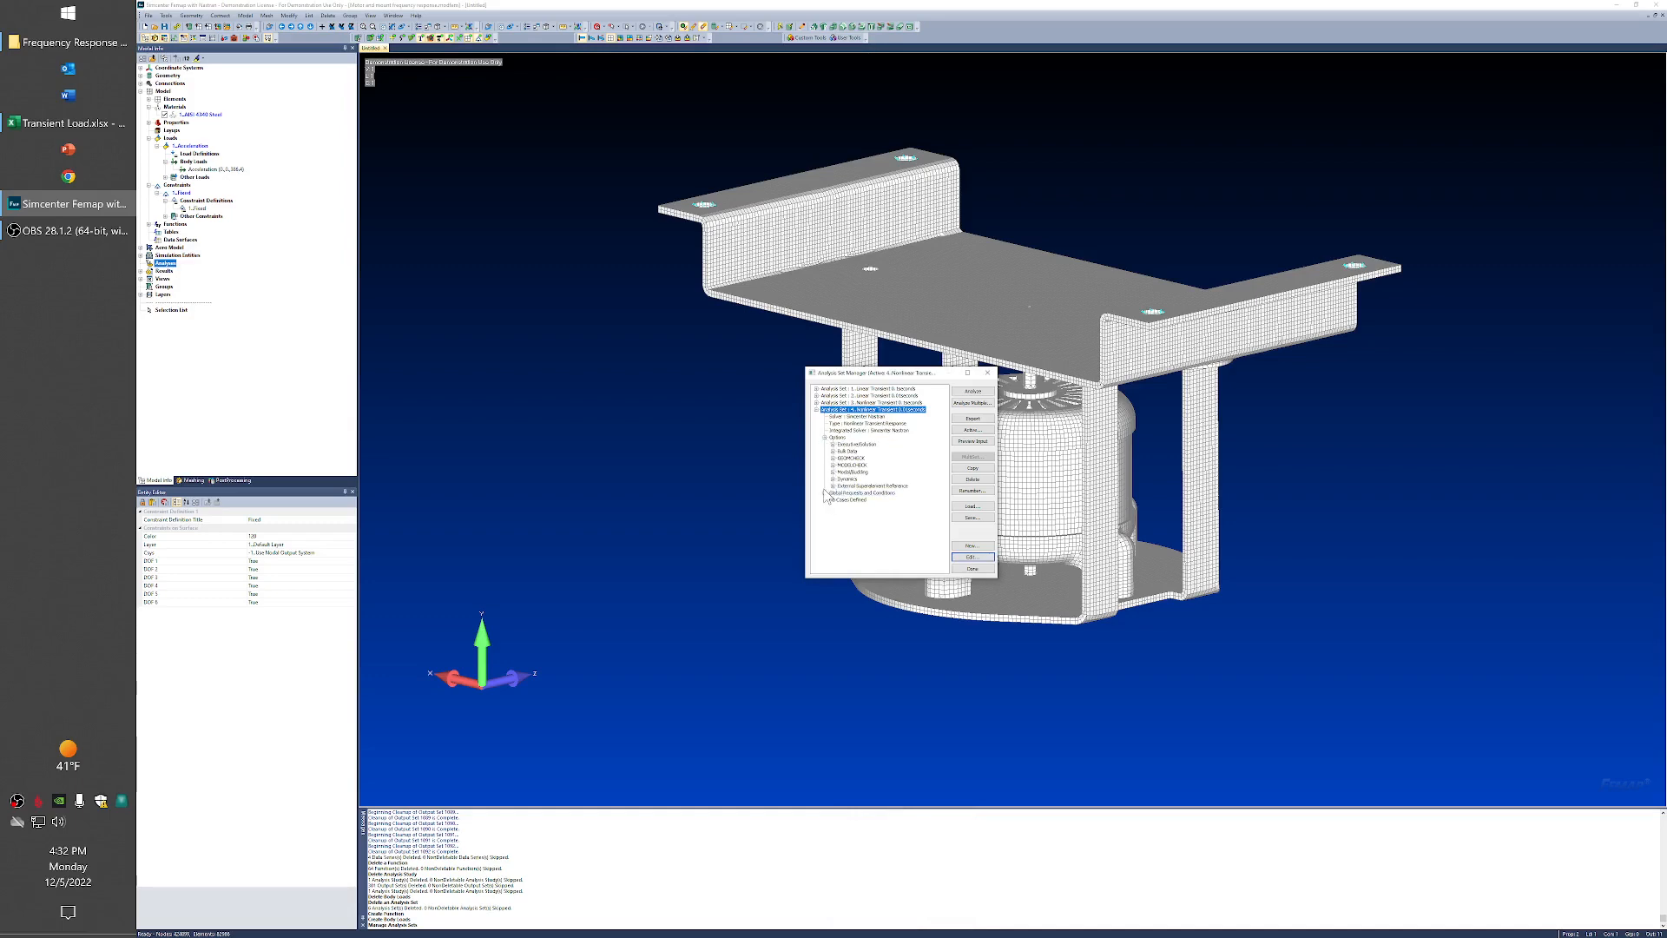
left_click(832, 479)
left_click(825, 514)
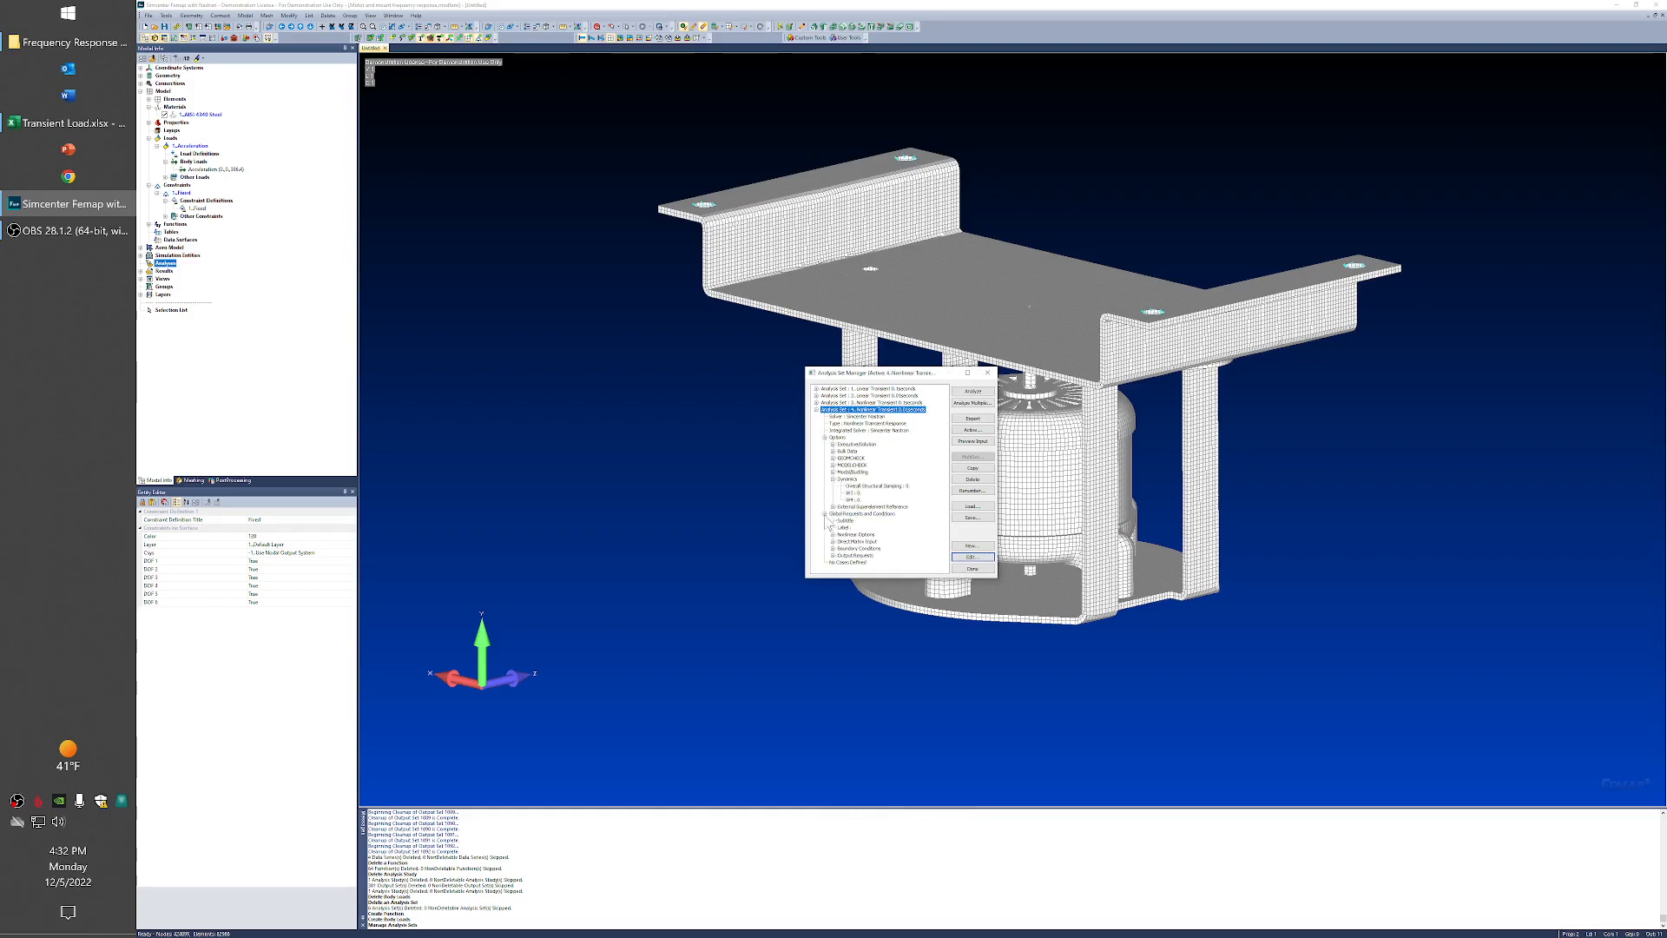
left_click(833, 535)
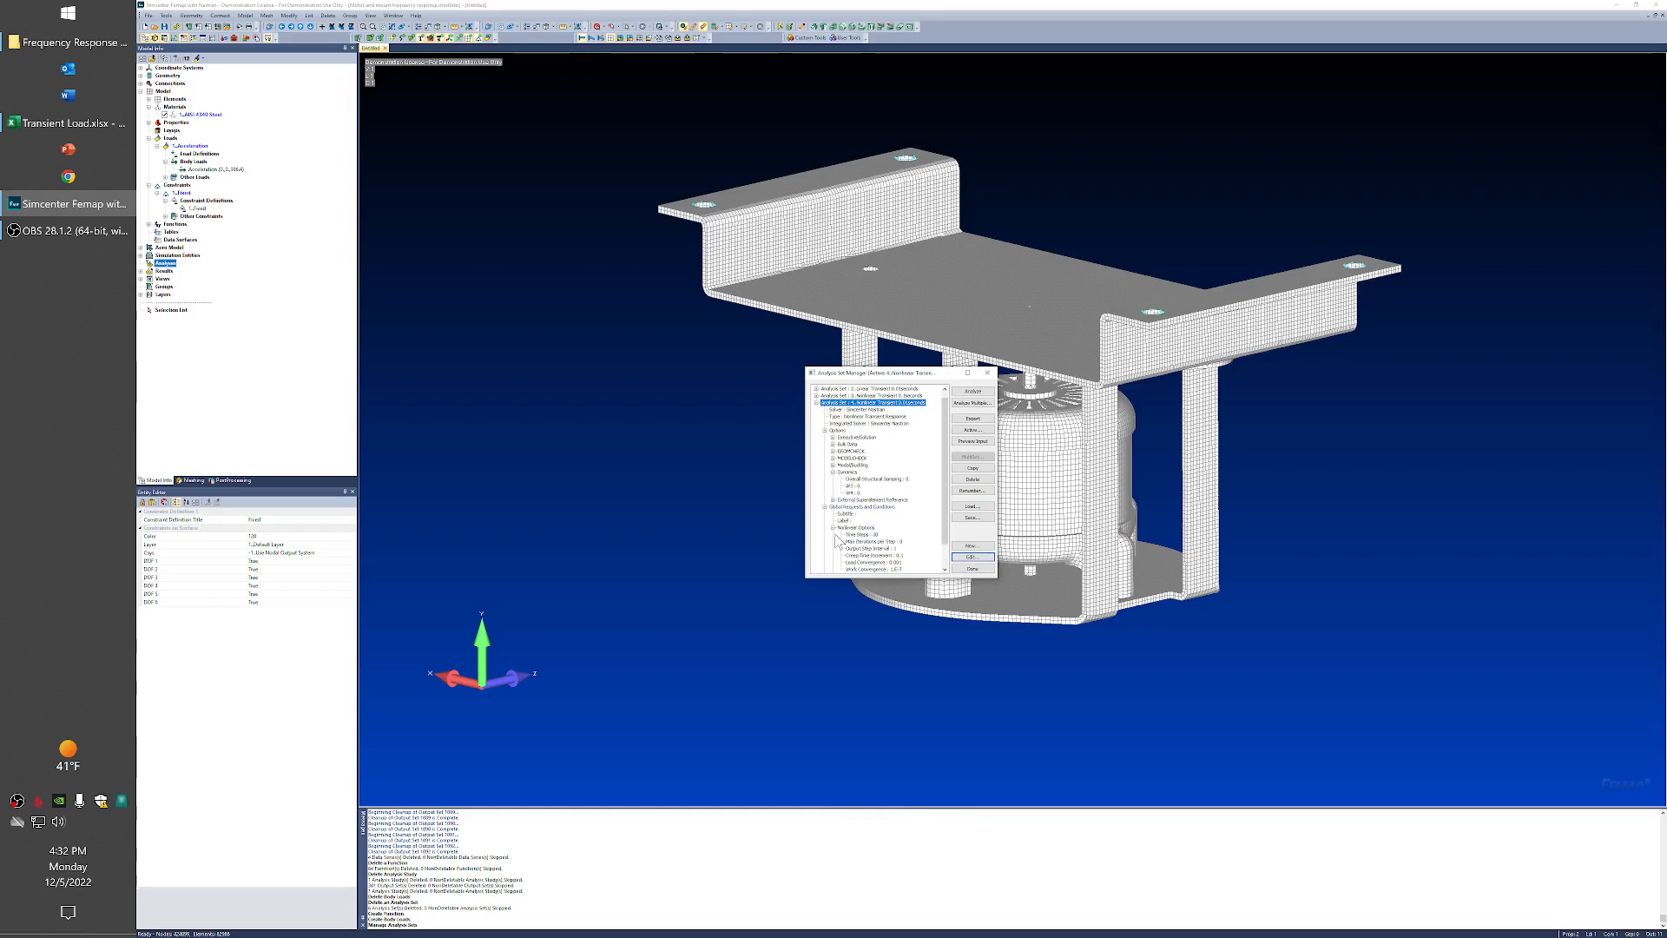
left_click(865, 528)
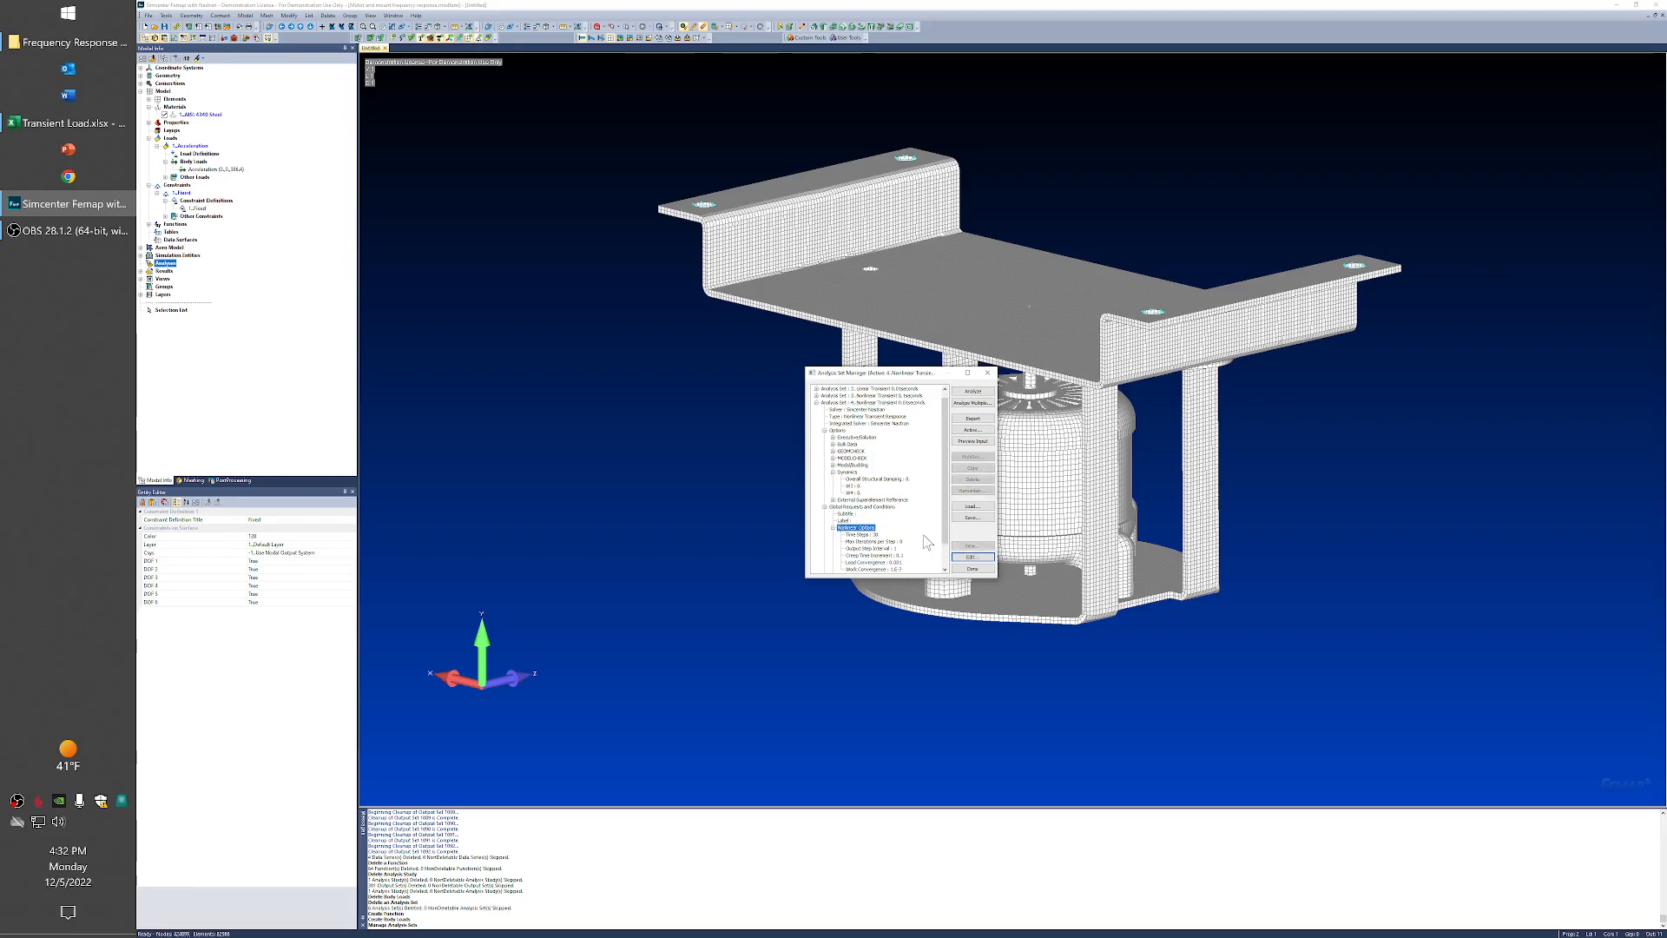
scroll(928, 543, "down", 1)
left_click(972, 556)
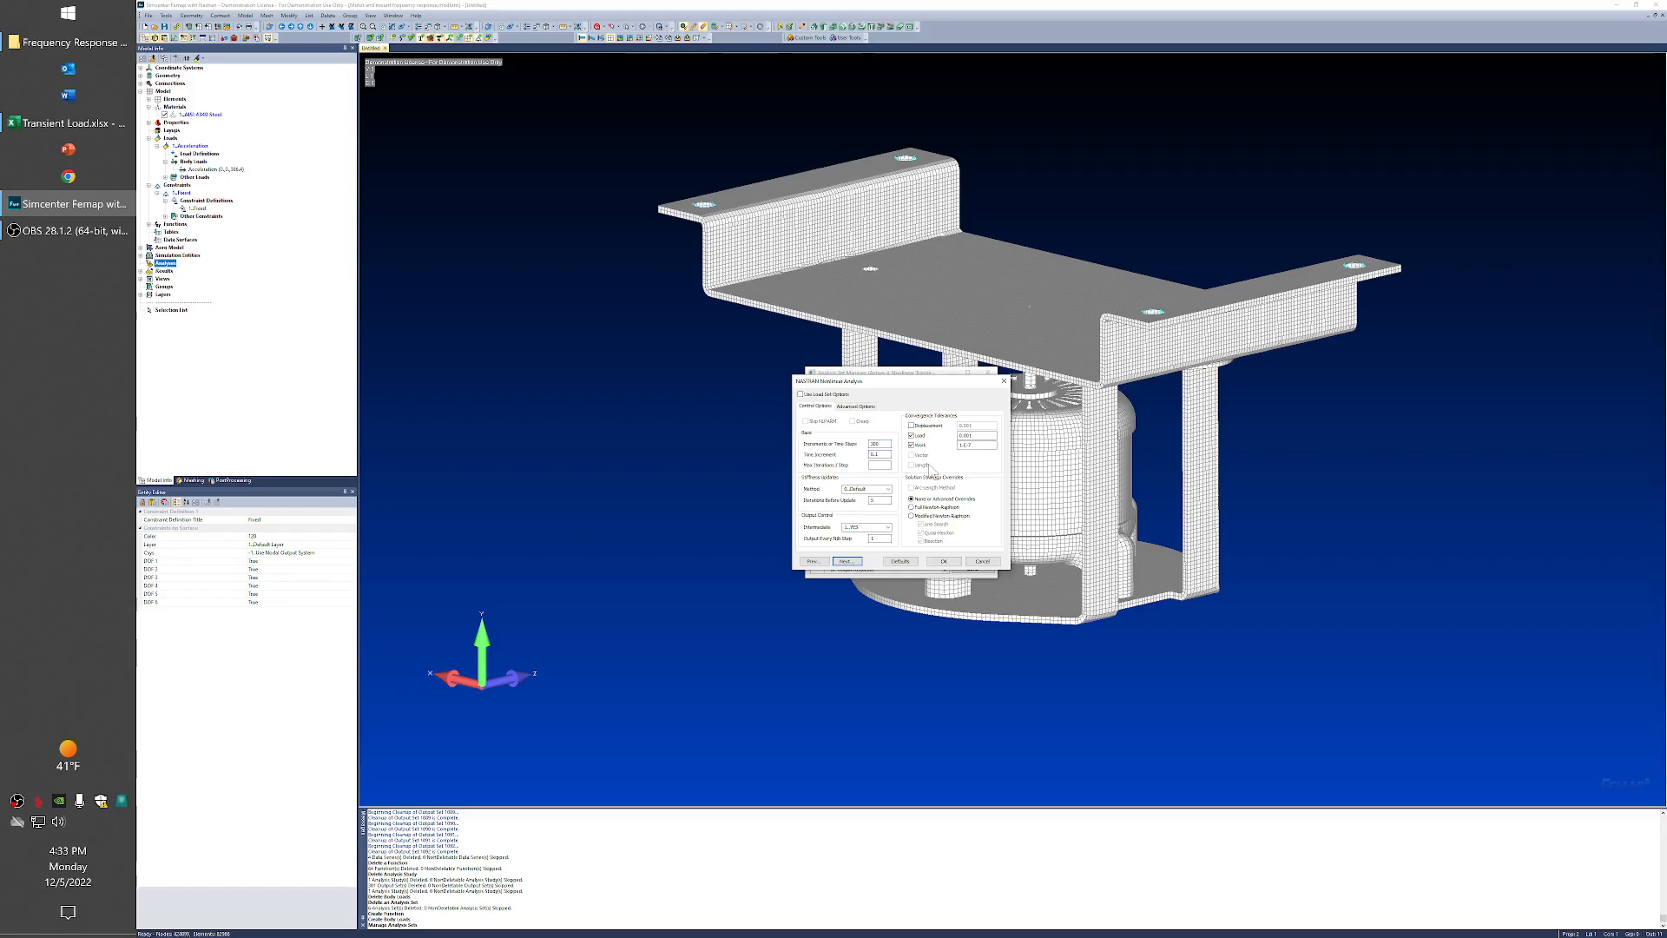
left_click_drag(864, 527, 846, 527)
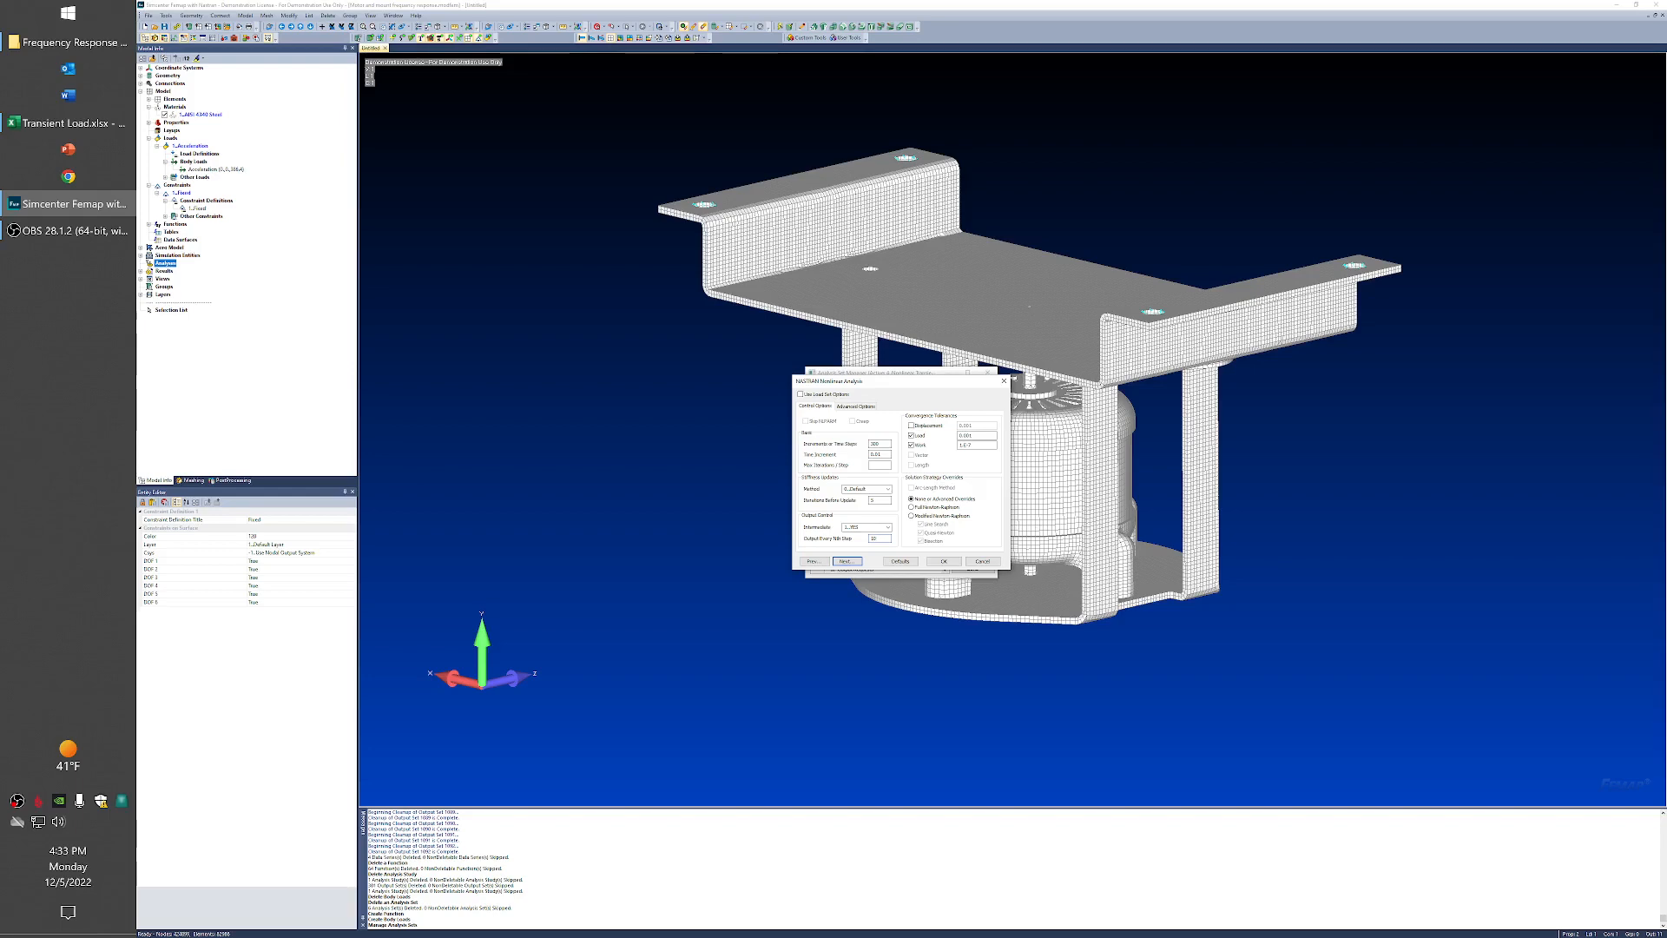
left_click(945, 561)
left_click_drag(944, 522, 947, 565)
scroll(868, 470, "up", 2)
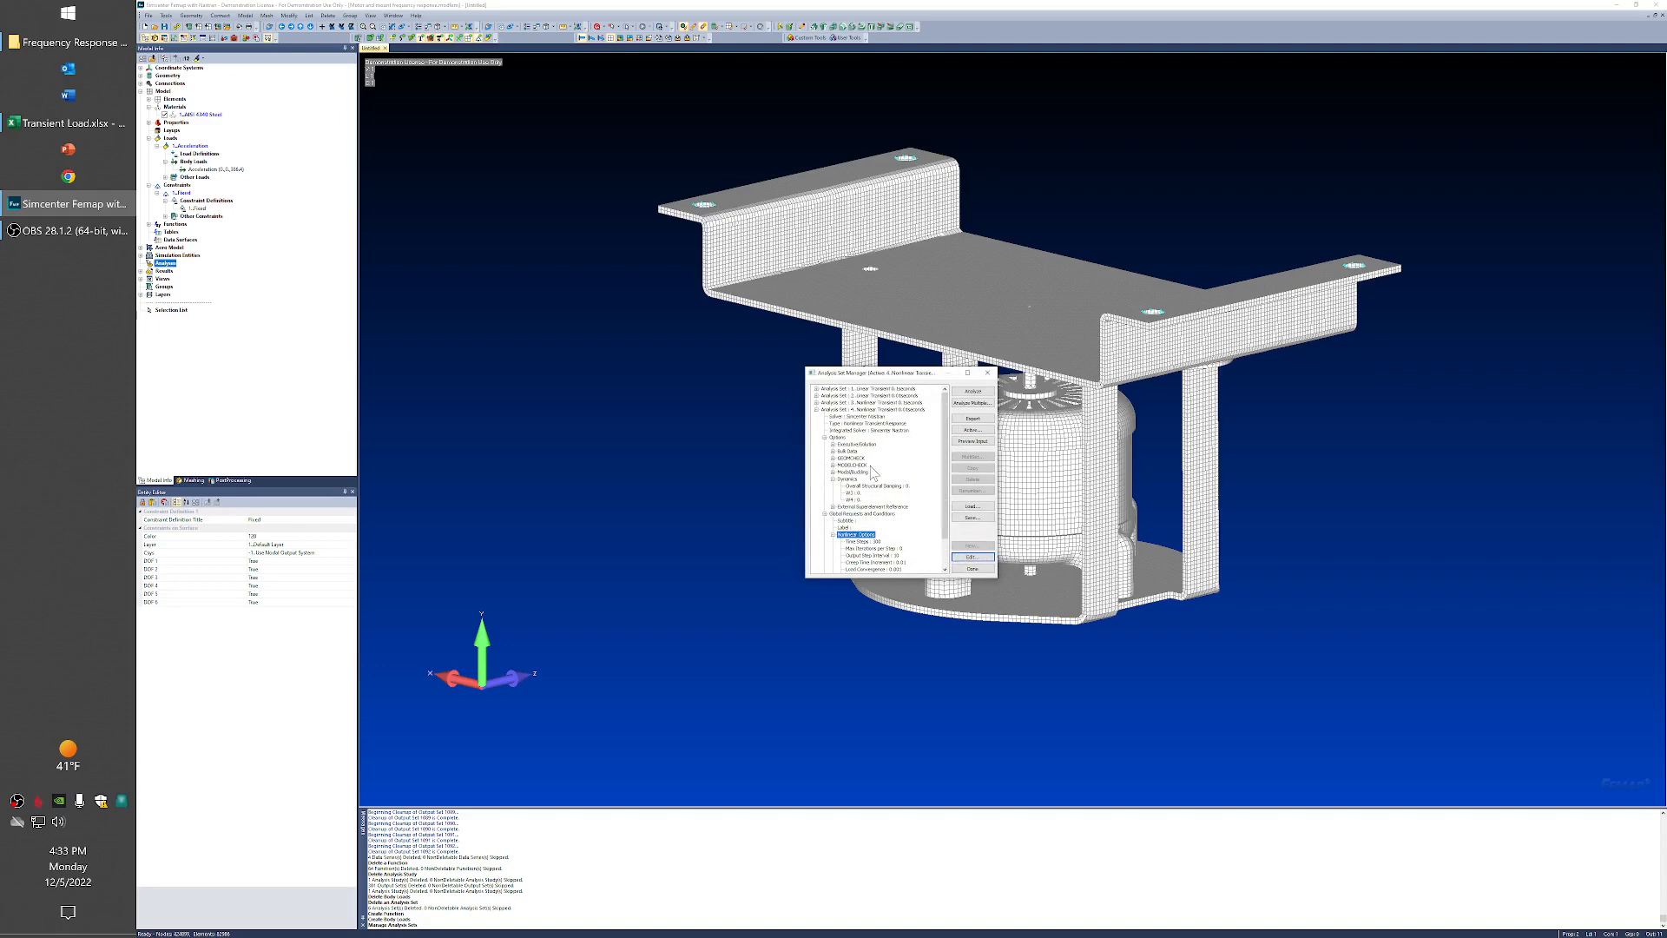
Step: Collapse the nonlinear set, open the selection of analysis sets for a multiple-set run and cancel it
left_click(816, 409)
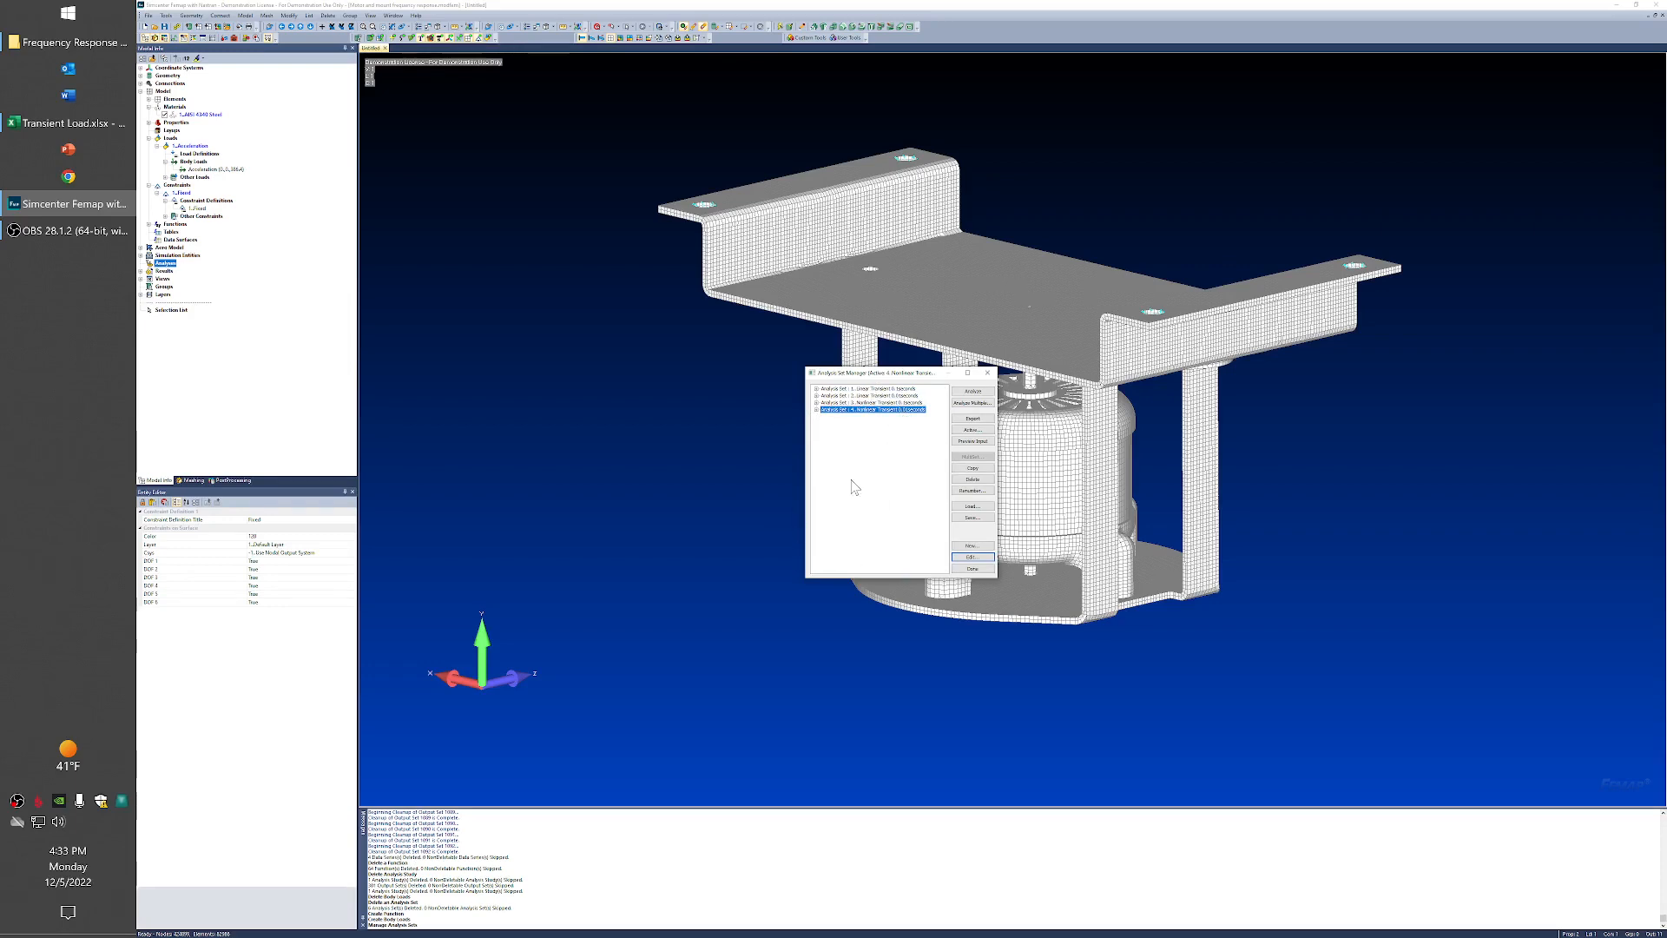
left_click(960, 403)
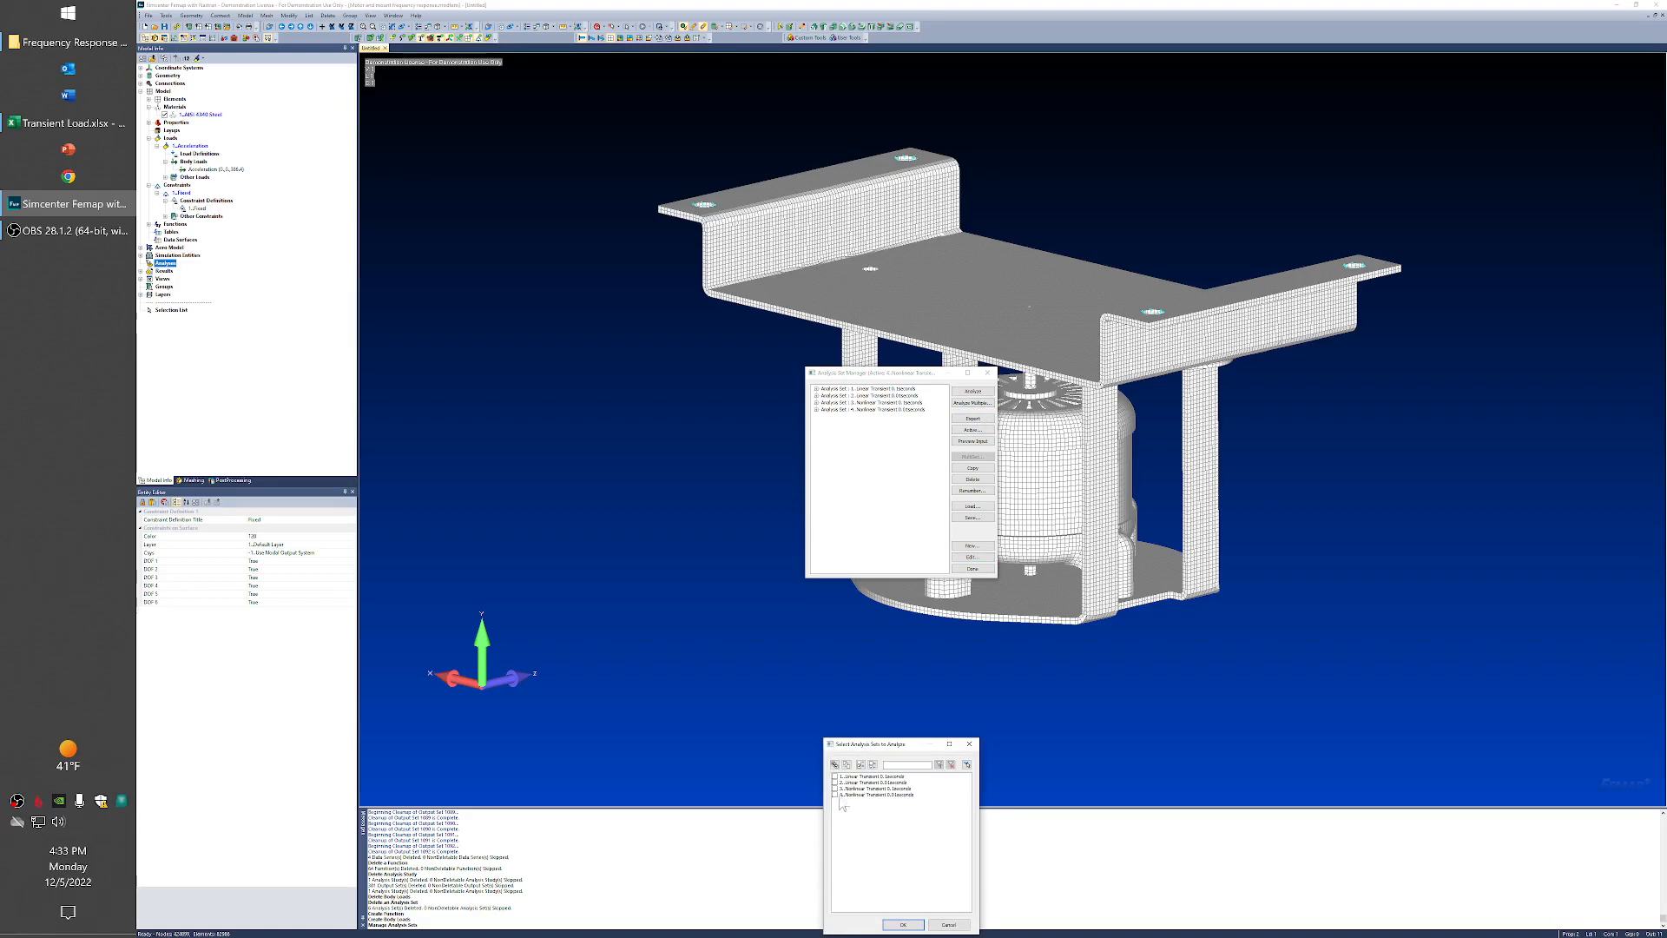
left_click(948, 924)
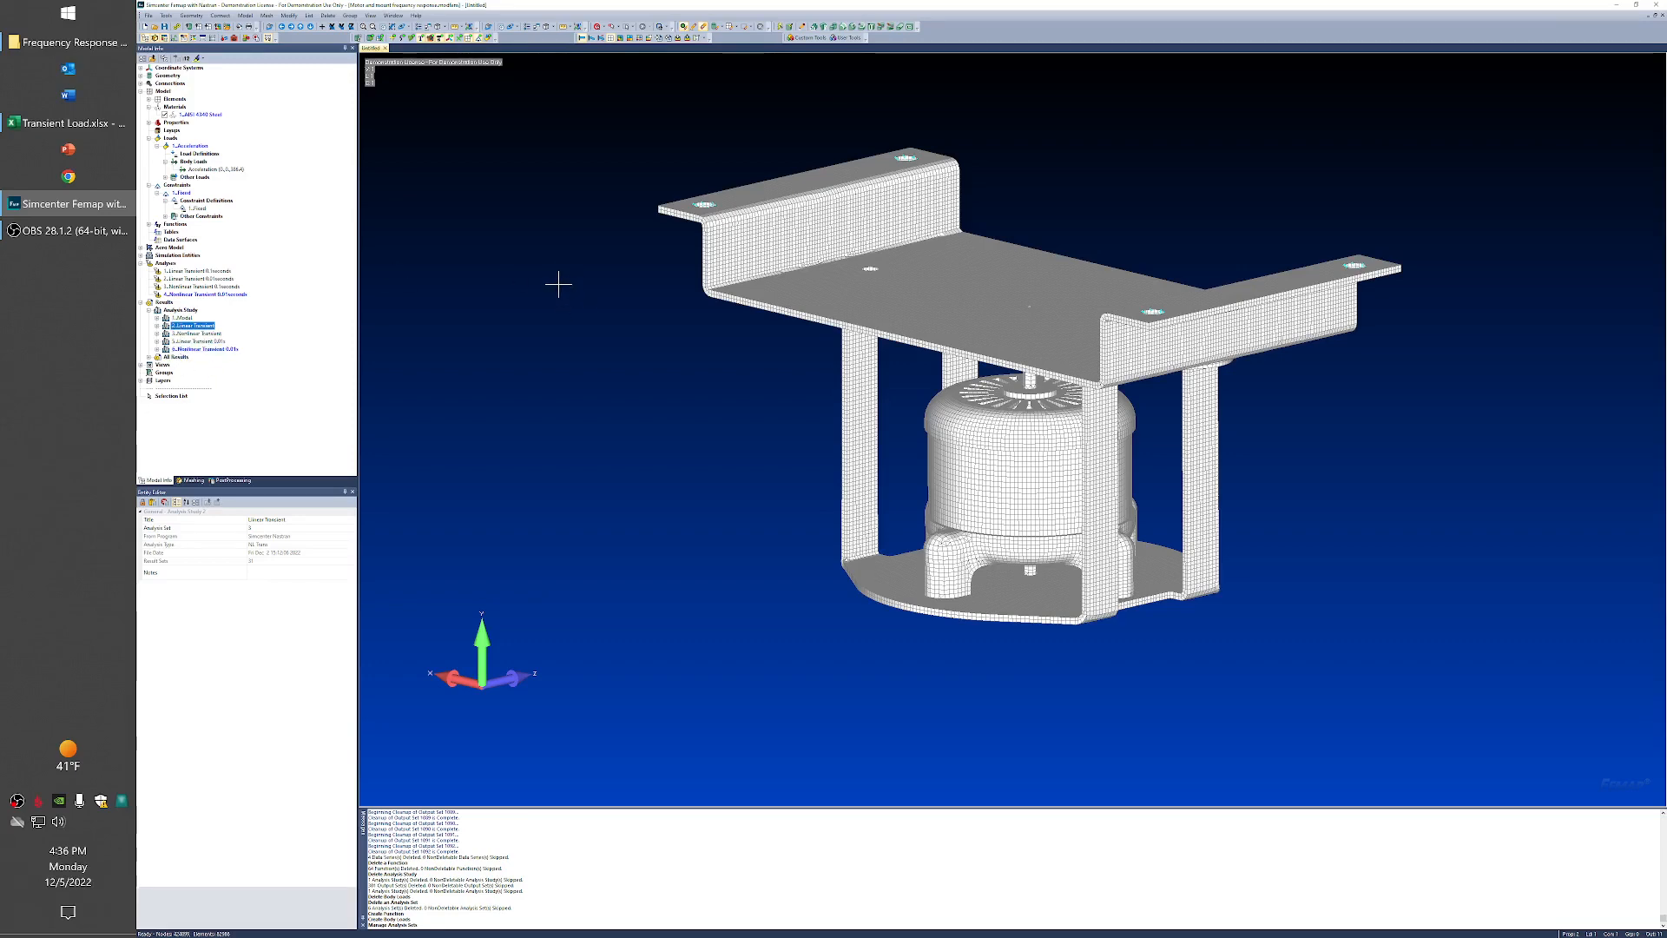
Step: Open Linear Transient 0.1seconds.f06 from the Frequency Response Analysis folder in Notepad++ and review it through to the analysis summary table
left_click(101, 41)
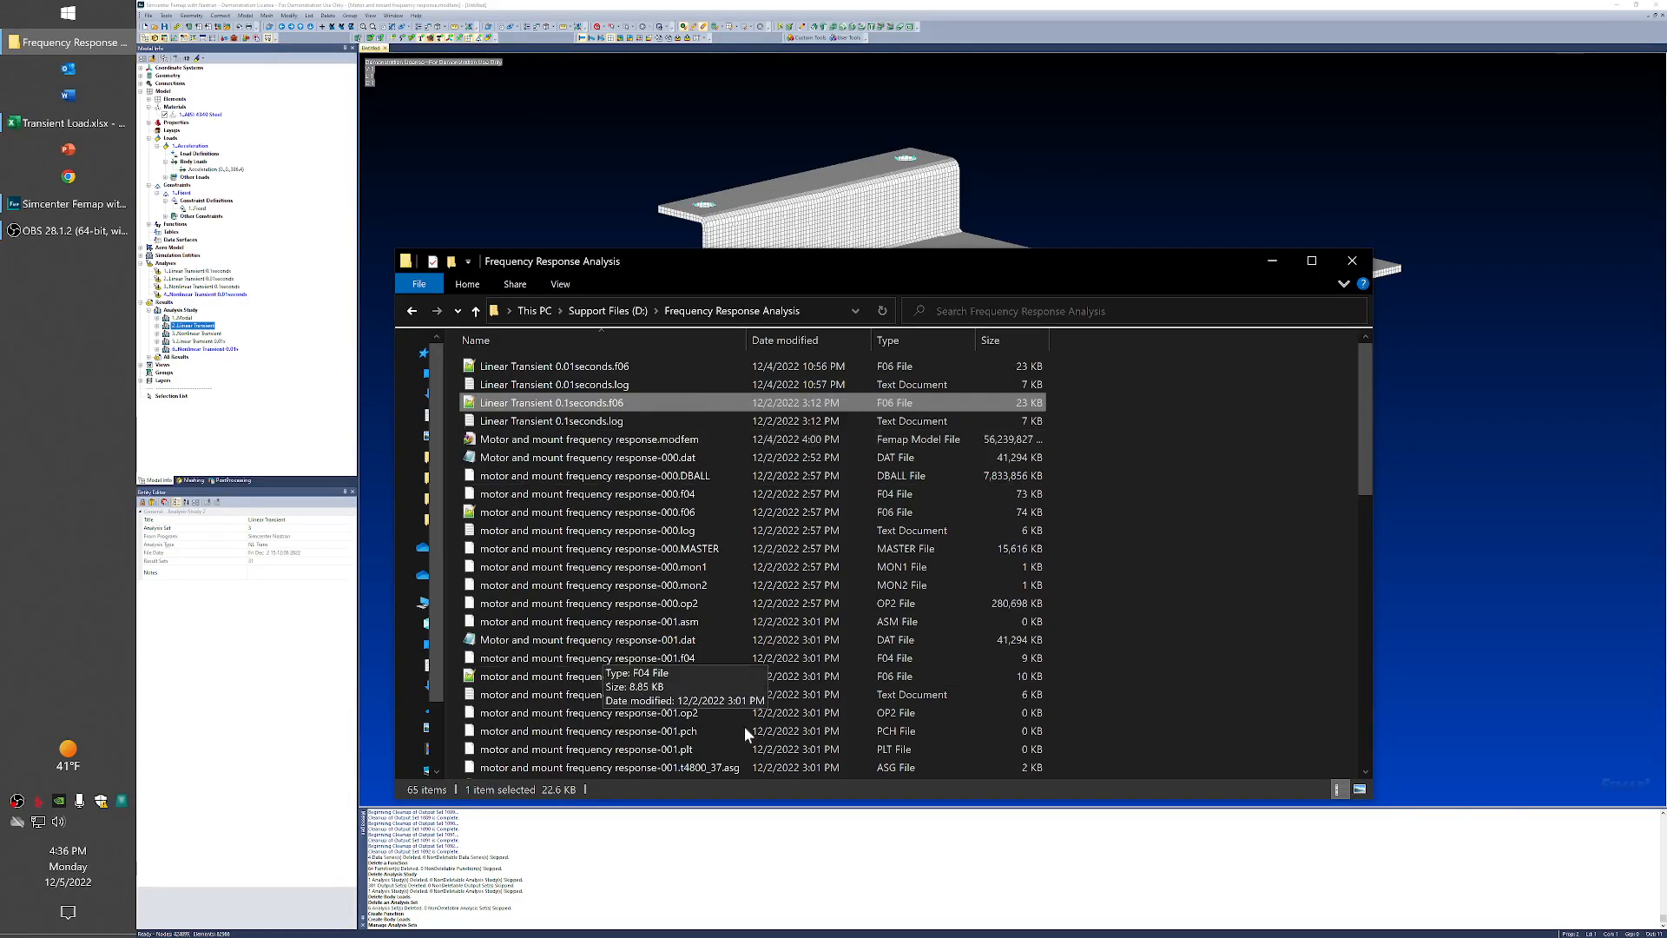
double_click(552, 403)
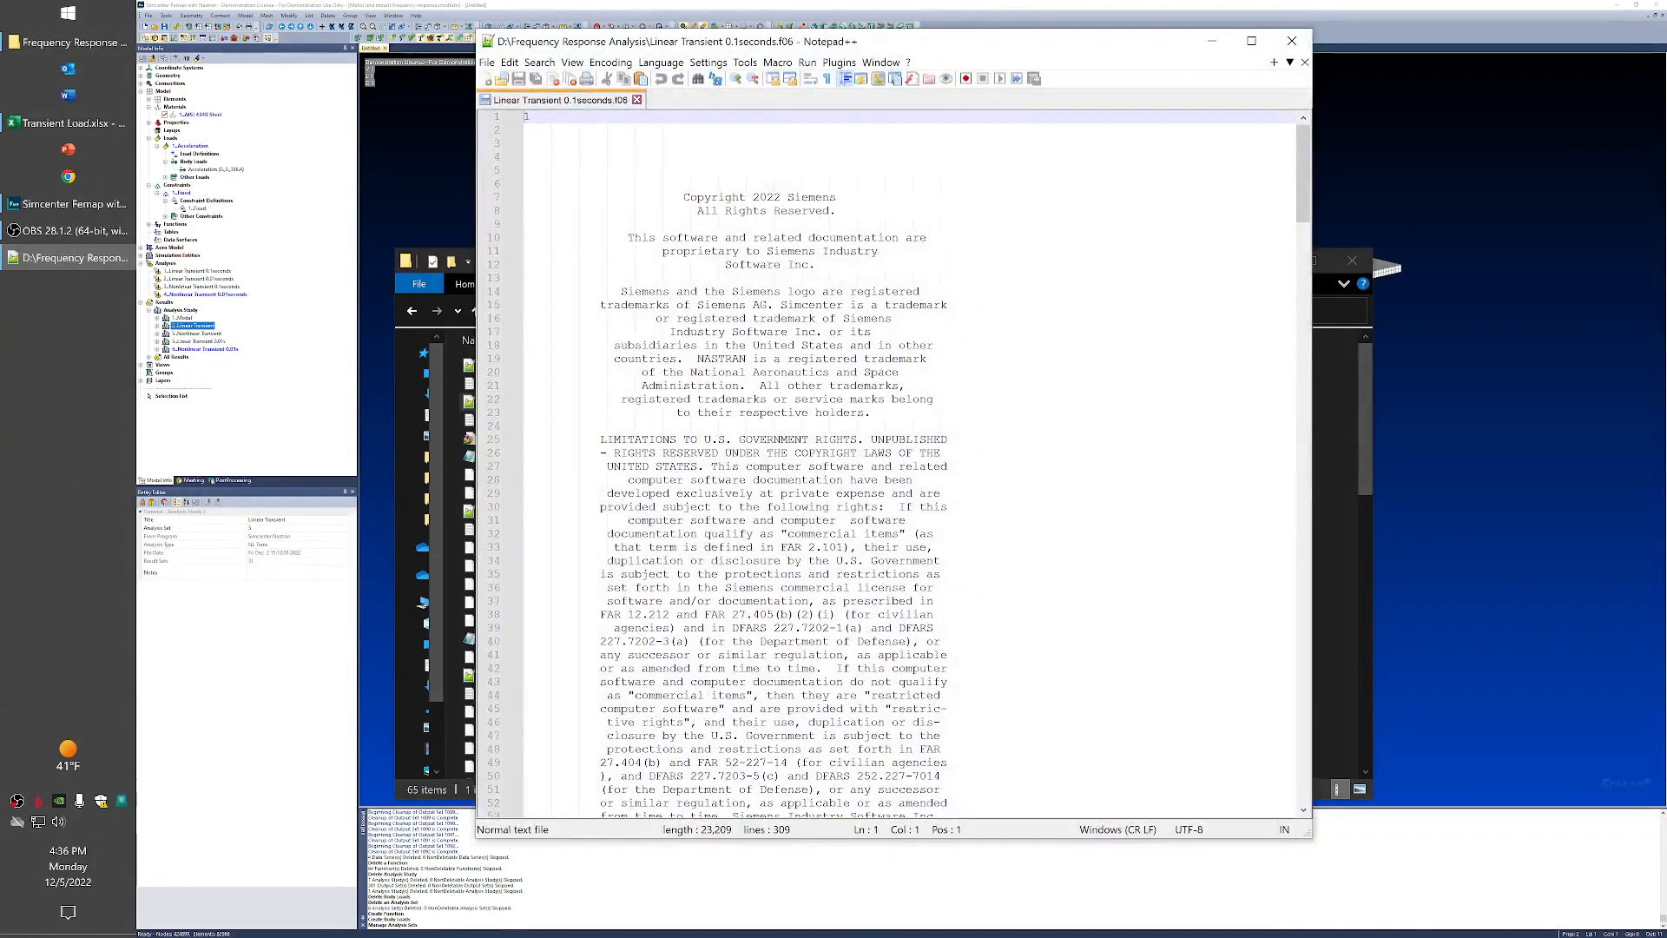
left_click_drag(1302, 169, 1283, 679)
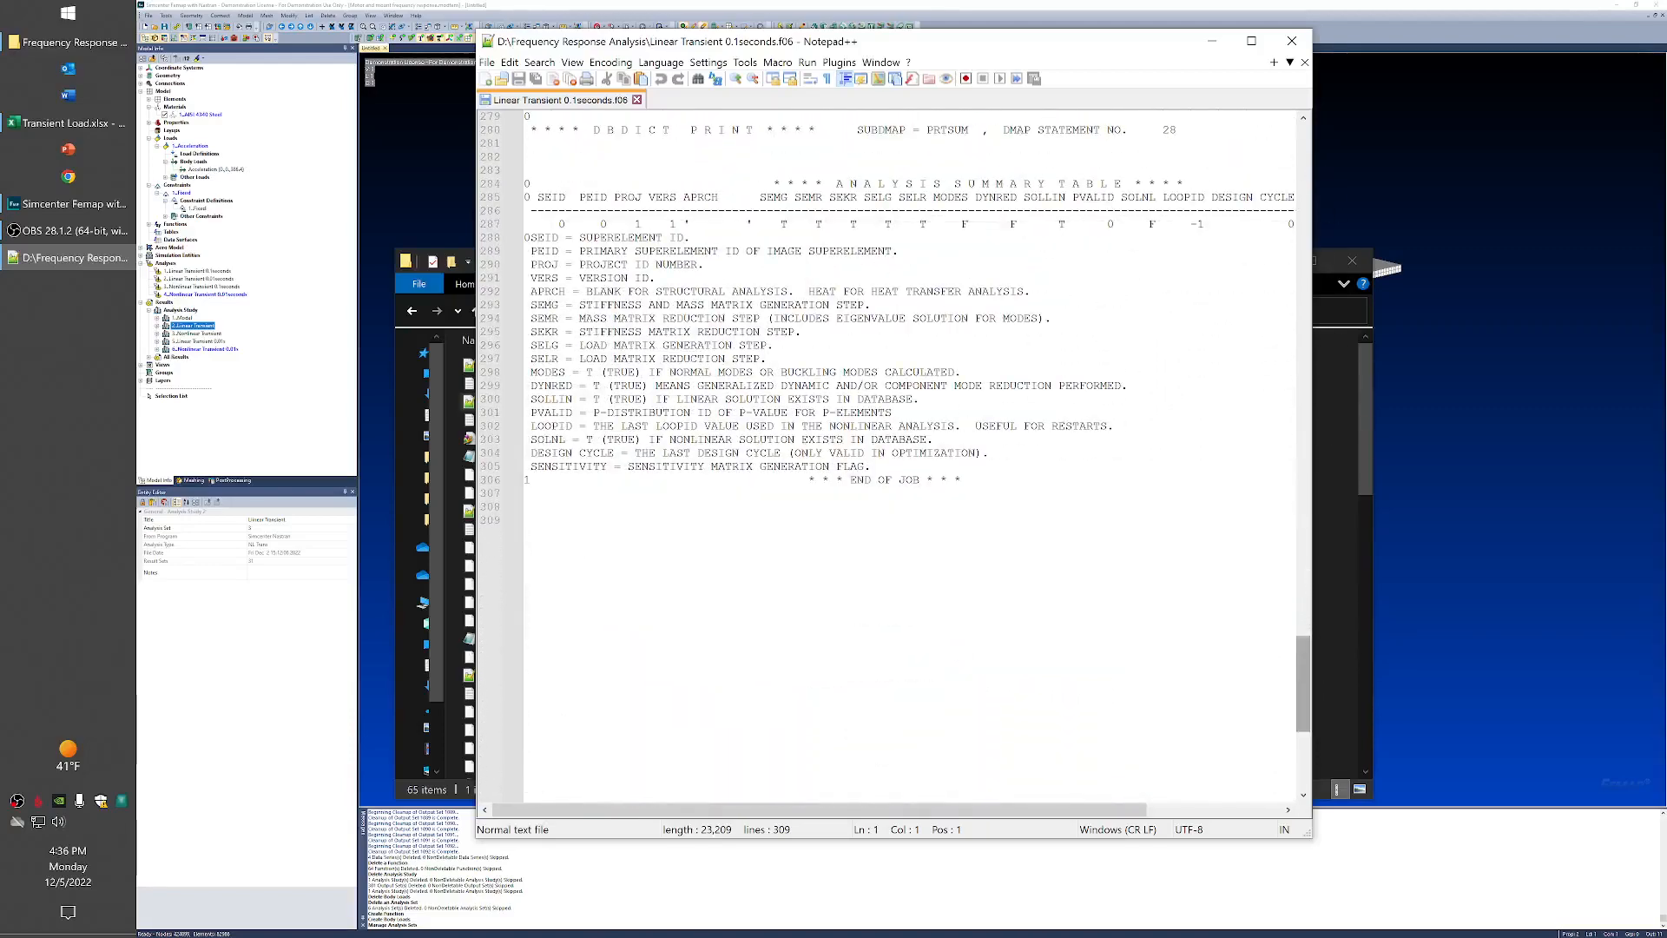
Step: Open Linear Transient 0.1seconds.log in Notepad and check the real run time at the end of the log
left_click(435, 393)
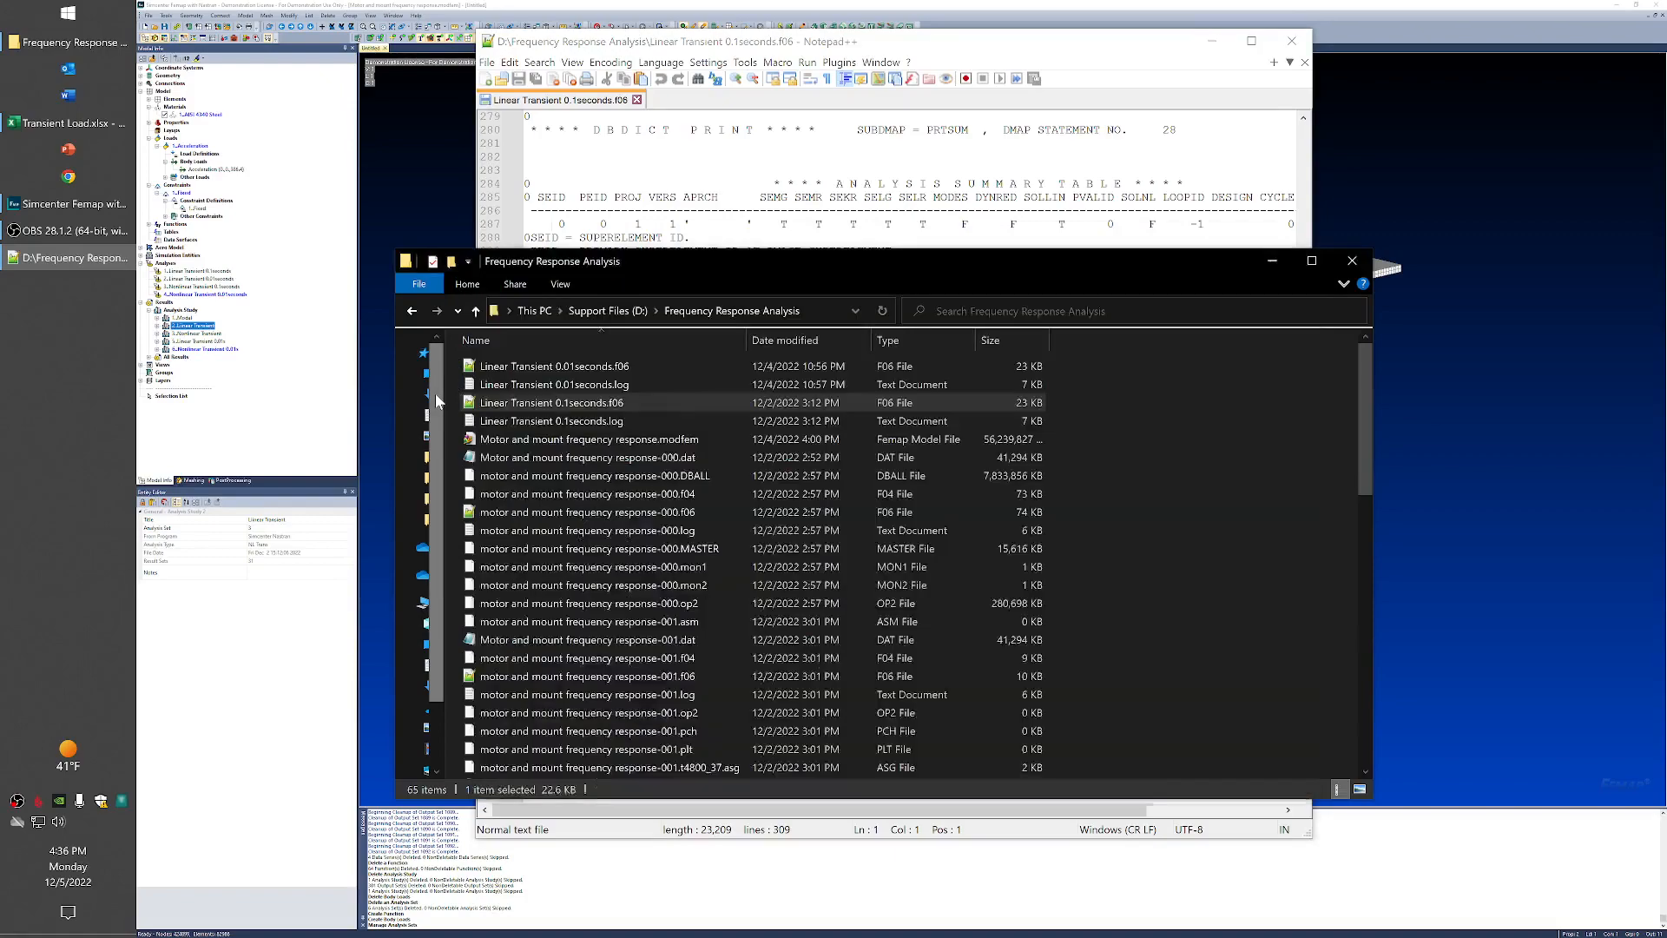
double_click(572, 418)
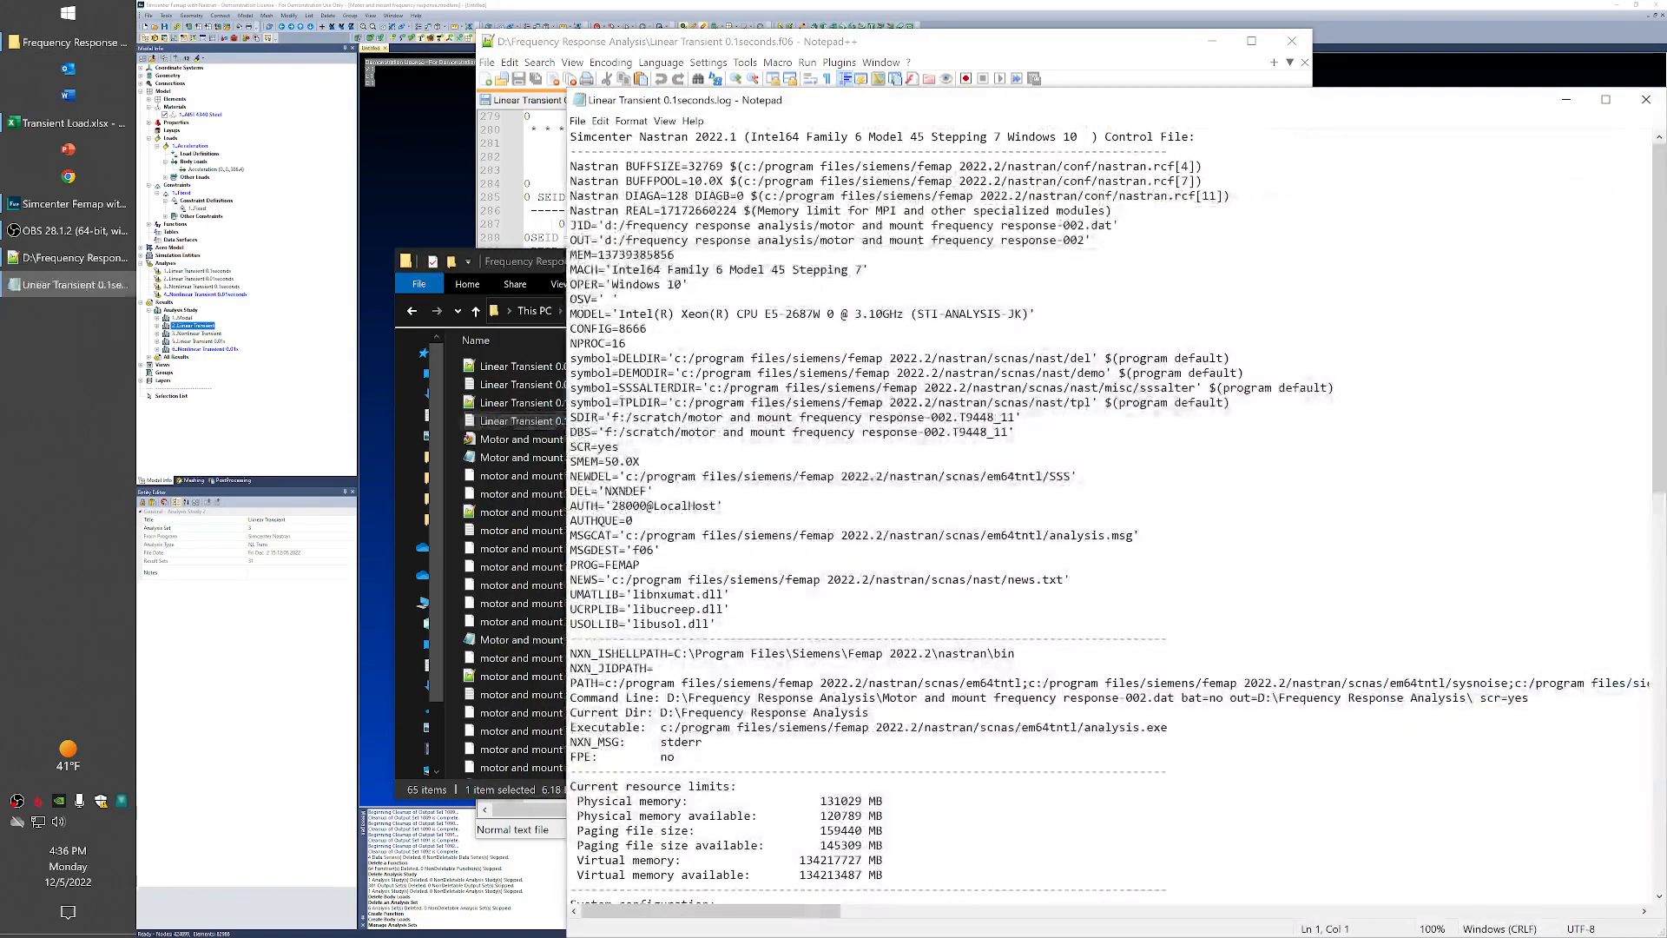
left_click_drag(1658, 215, 1629, 587)
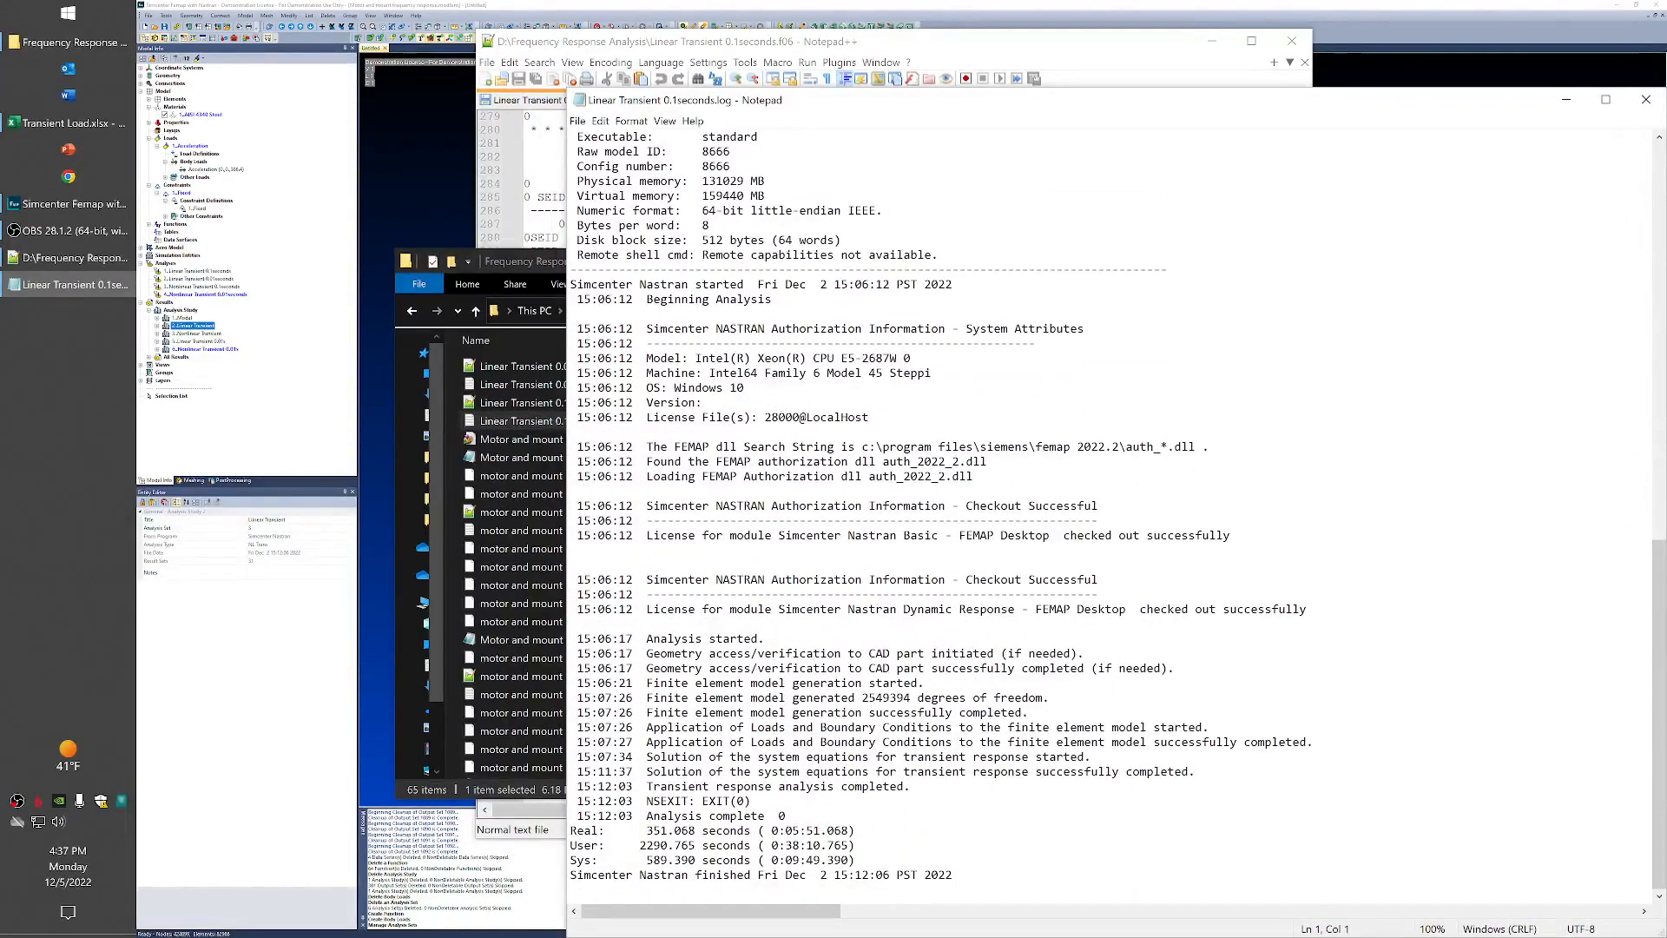
left_click_drag(646, 830, 841, 830)
left_click(854, 830)
left_click(1567, 100)
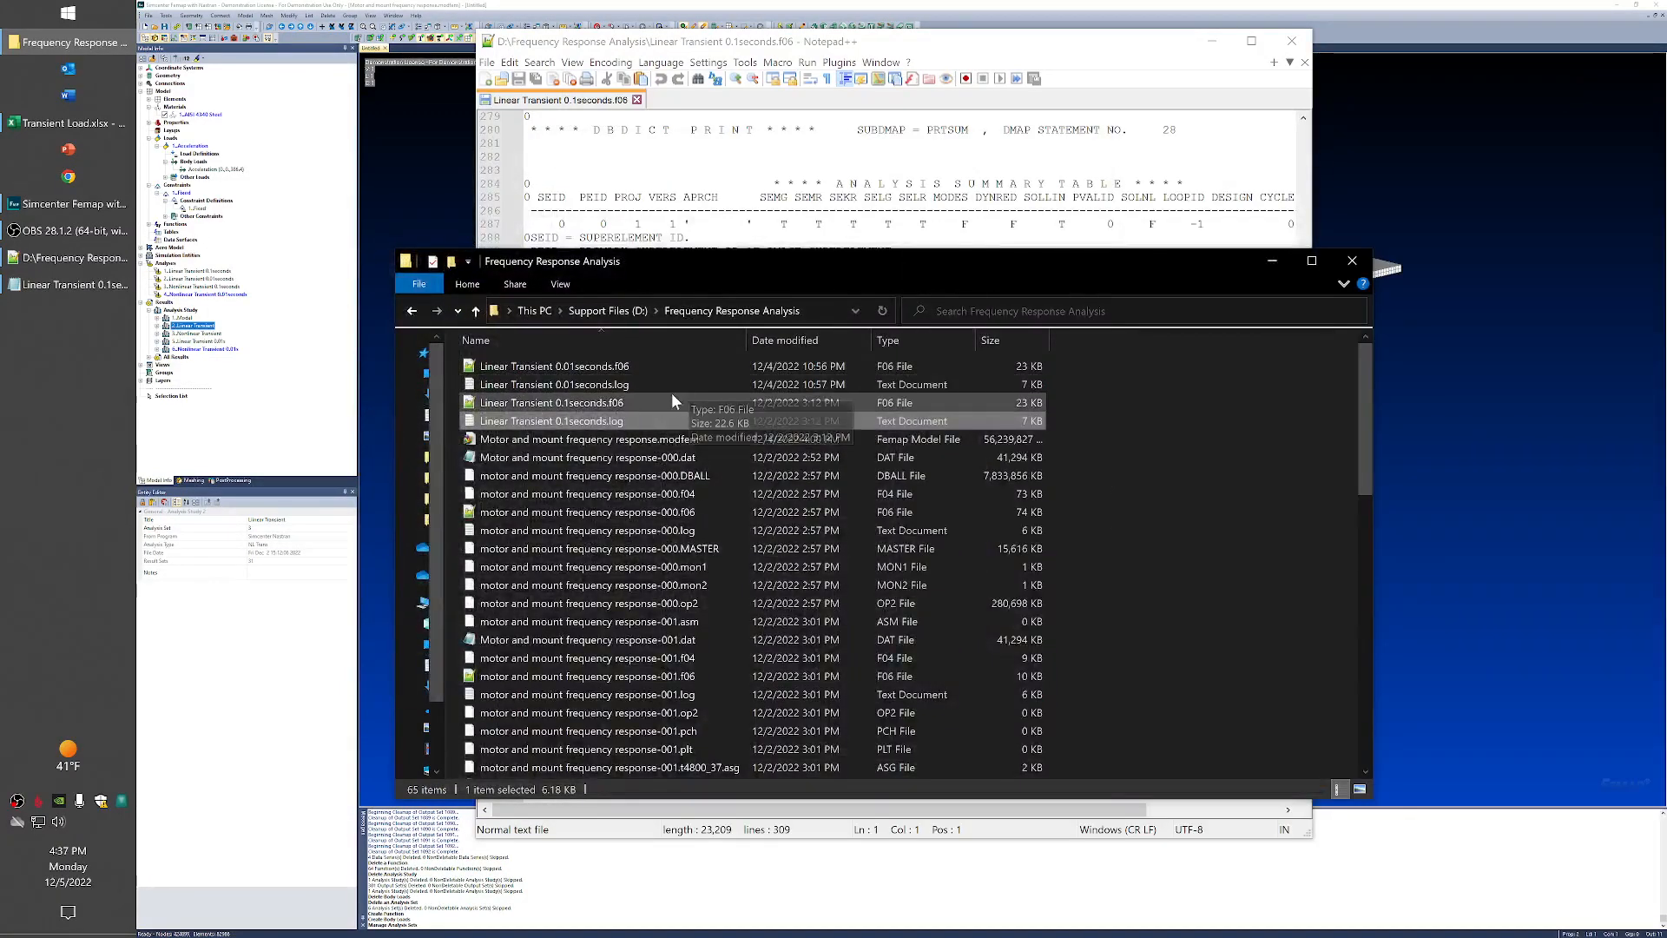
Step: Open Linear Transient 0.01seconds.f06 in Notepad++ and review it through to the end of the job
double_click(568, 367)
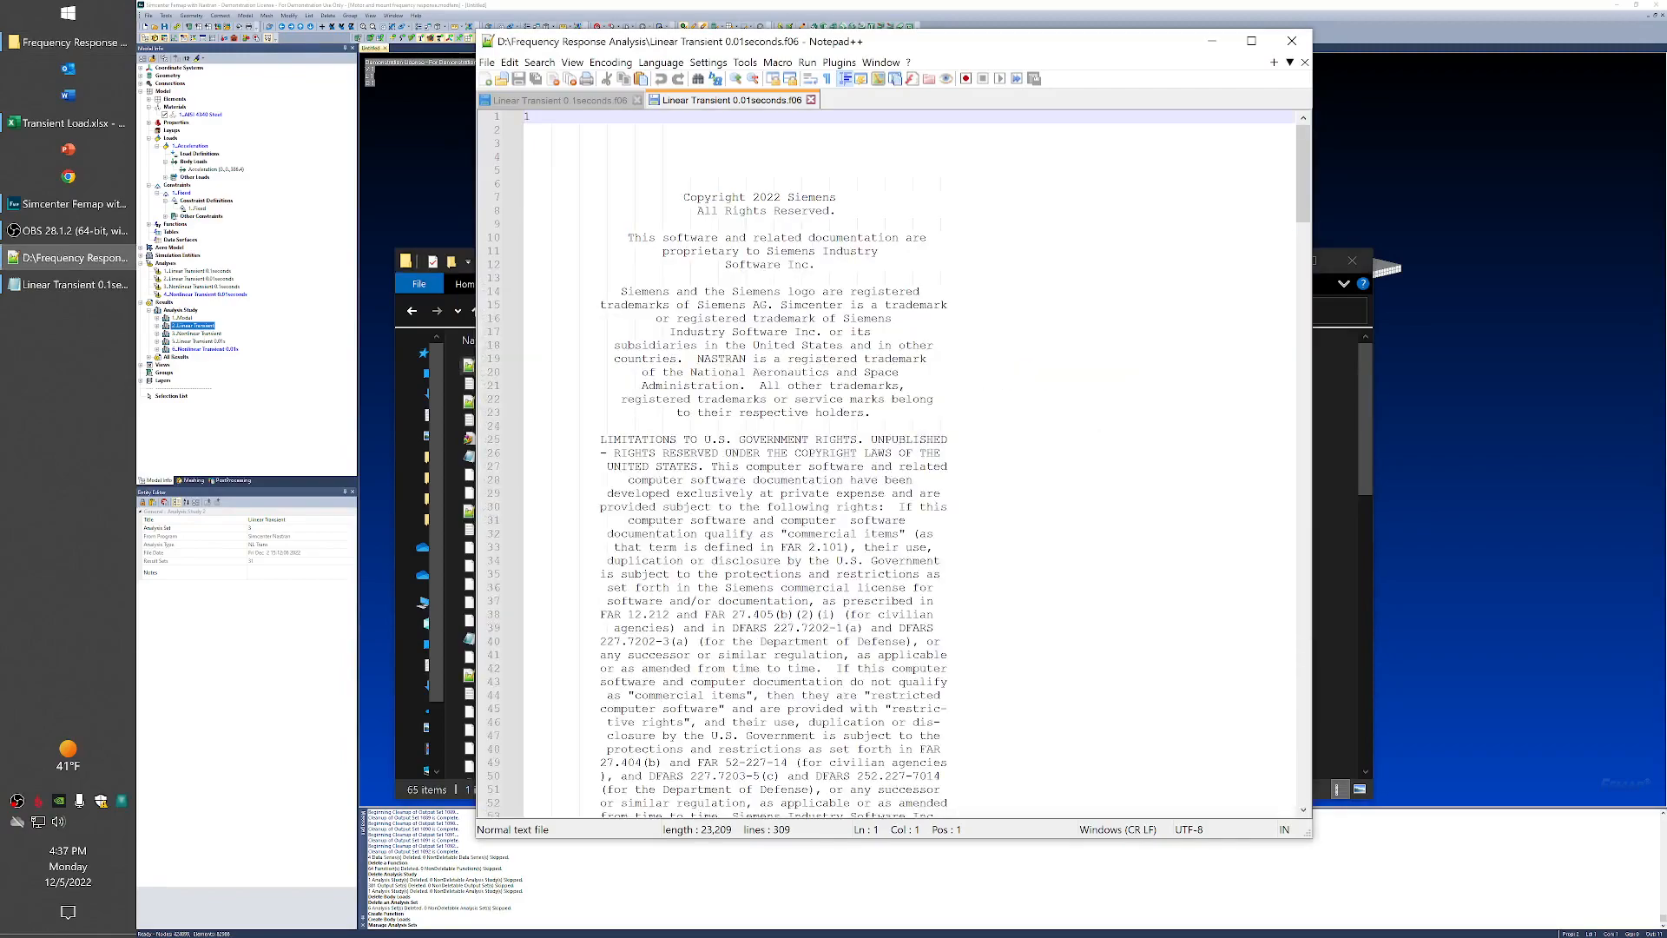
left_click_drag(1302, 188, 1205, 707)
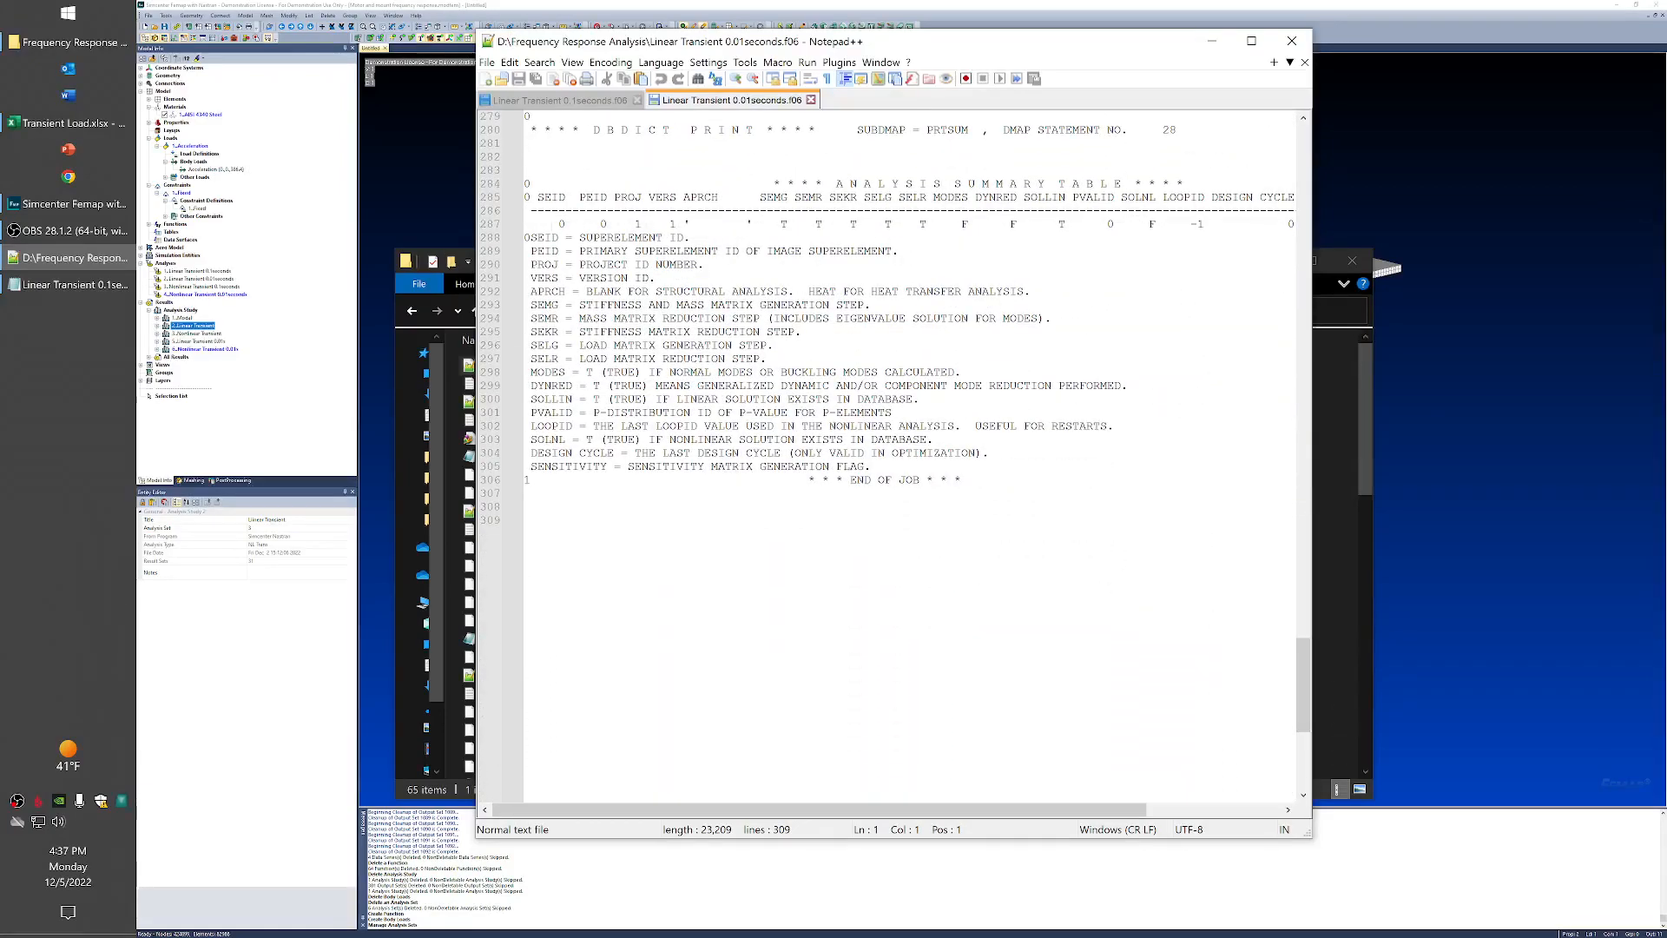
left_click(1213, 42)
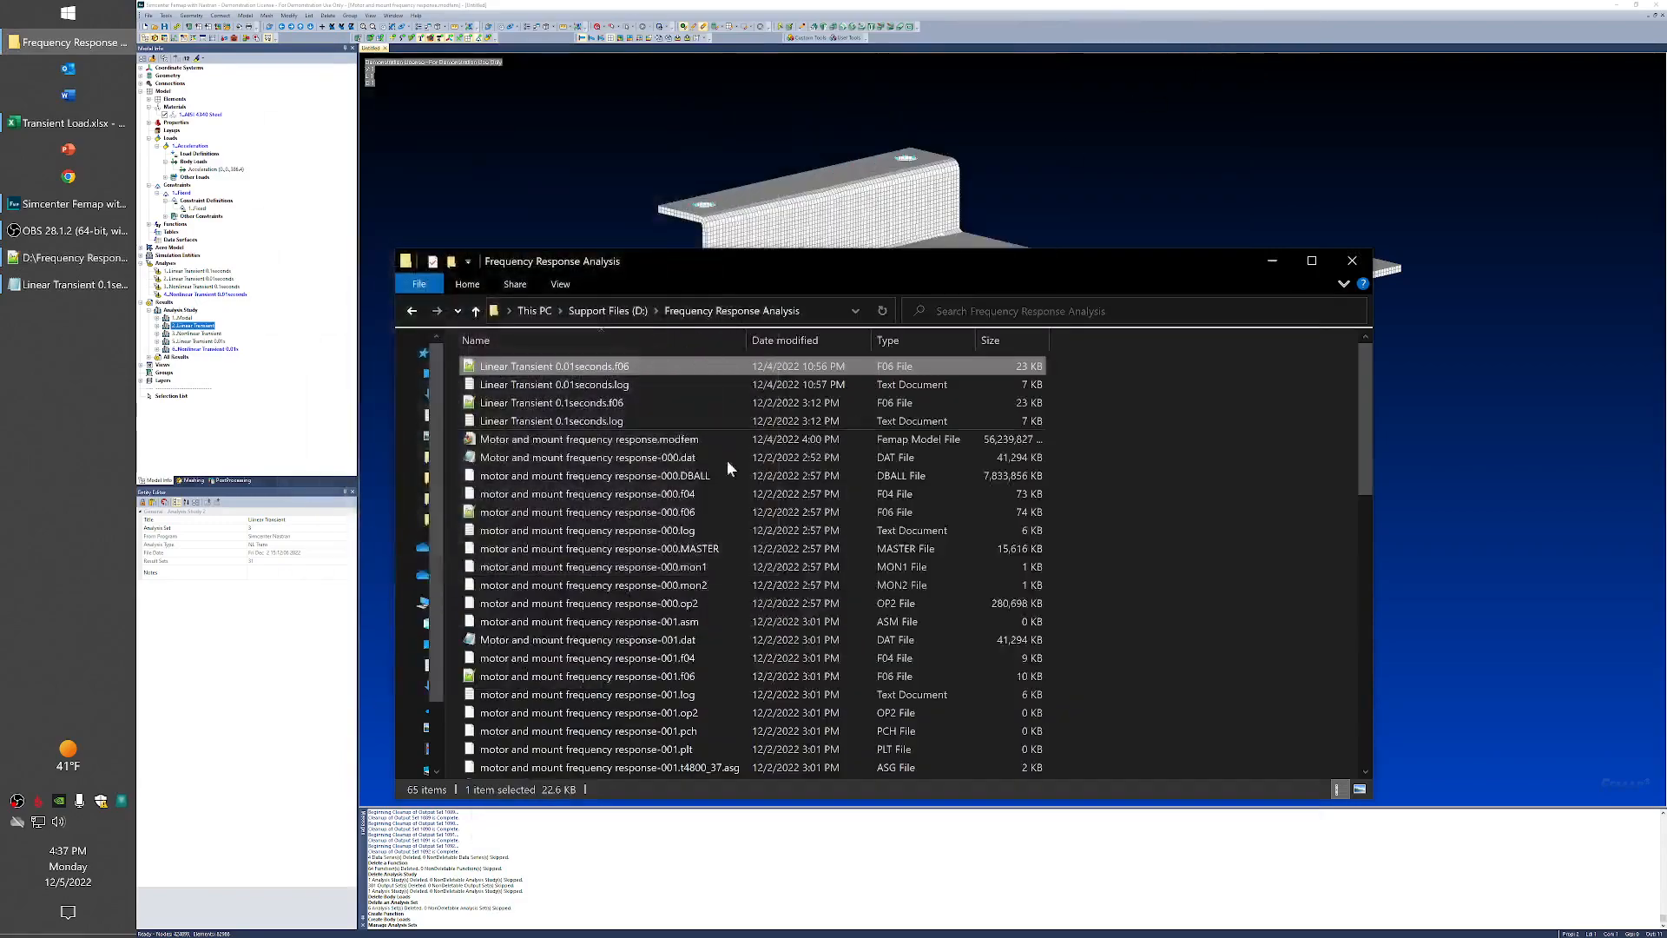
Step: Open Linear Transient 0.01seconds.log in Notepad and check the real run time of the finer linear analysis
double_click(596, 388)
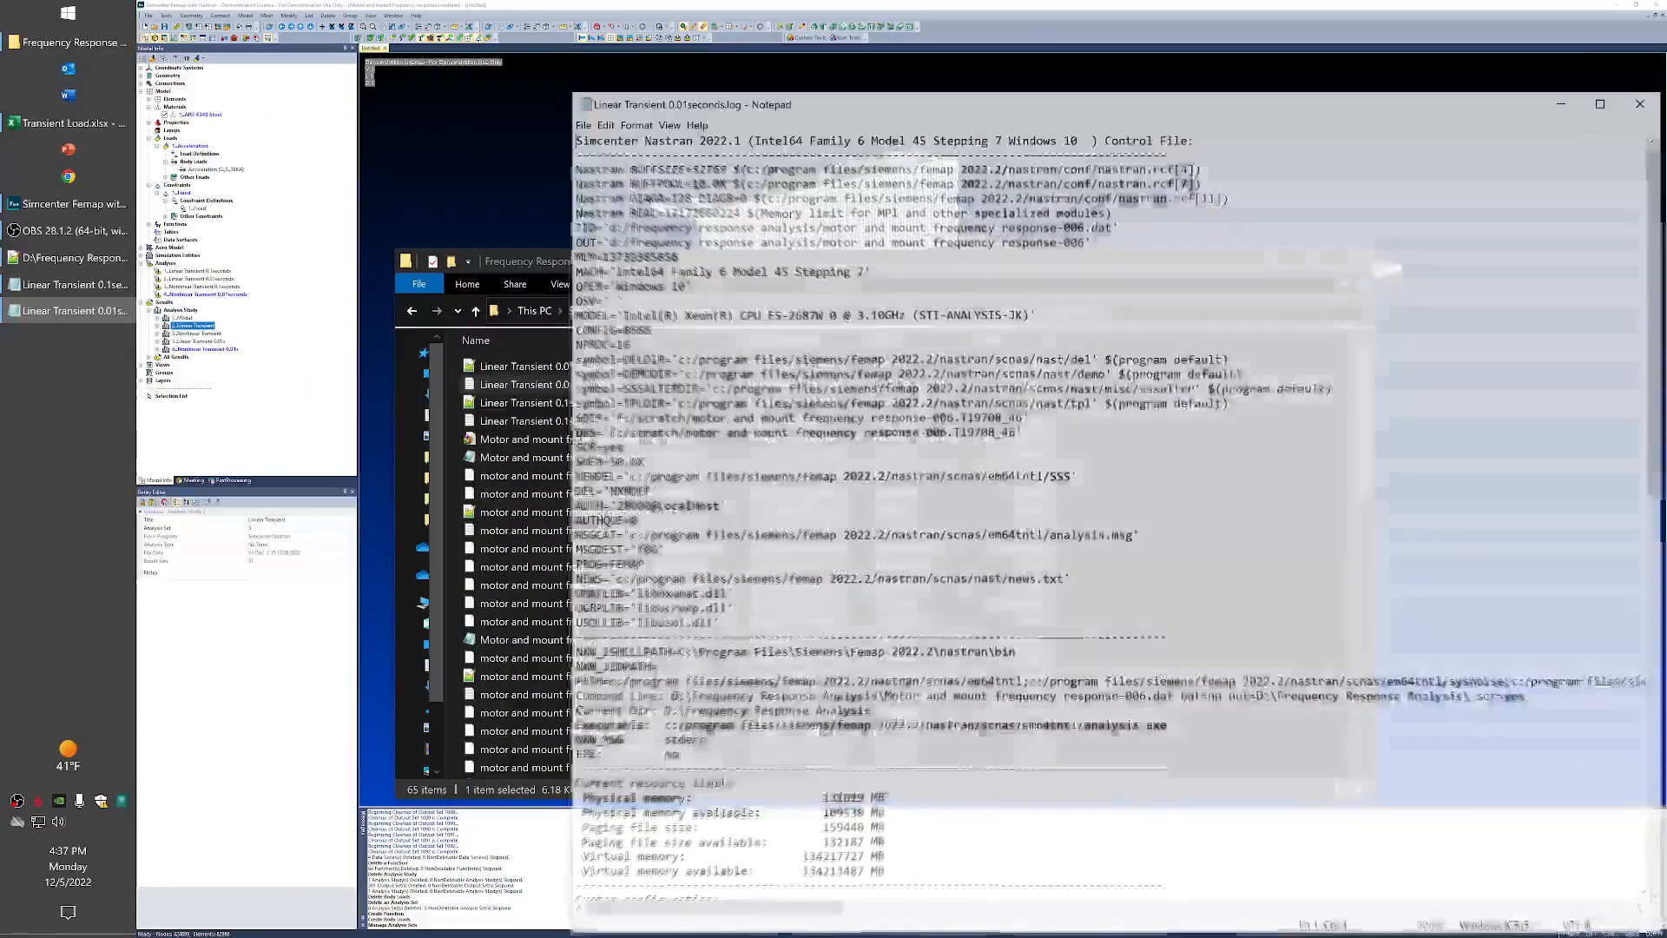
left_click_drag(1664, 246, 1598, 674)
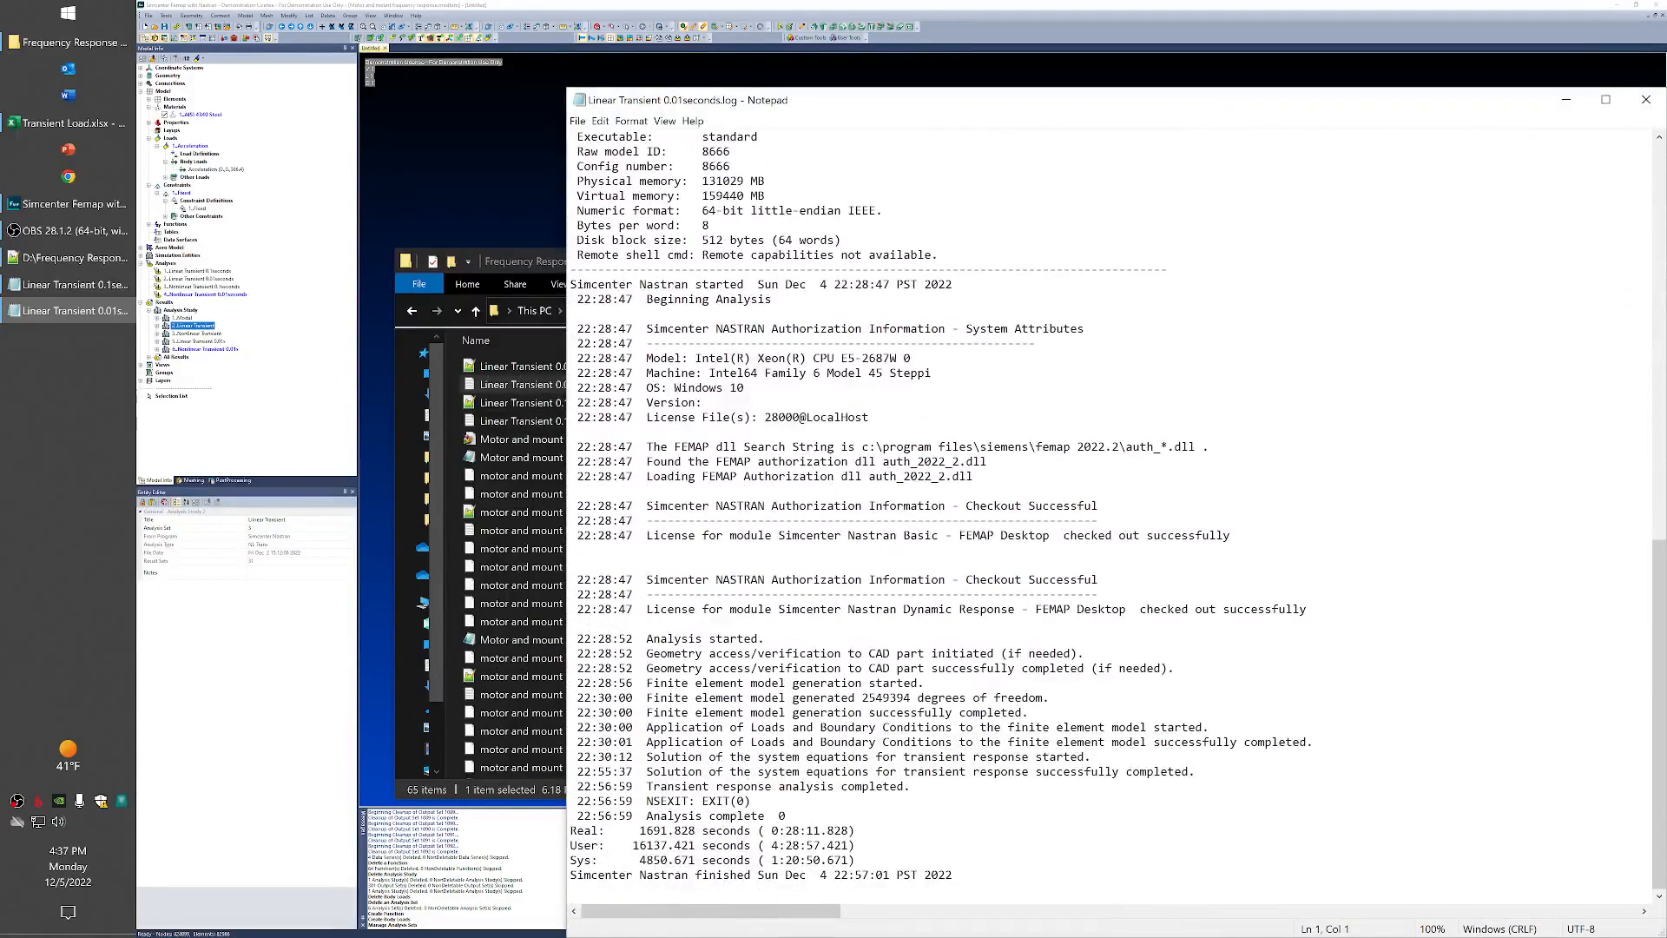
left_click_drag(844, 818, 857, 846)
left_click(858, 831)
Step: Open Nonlinear Transient 0.1seconds.f06 from the results folder and locate the first nonlinear iteration module output
left_click(535, 254)
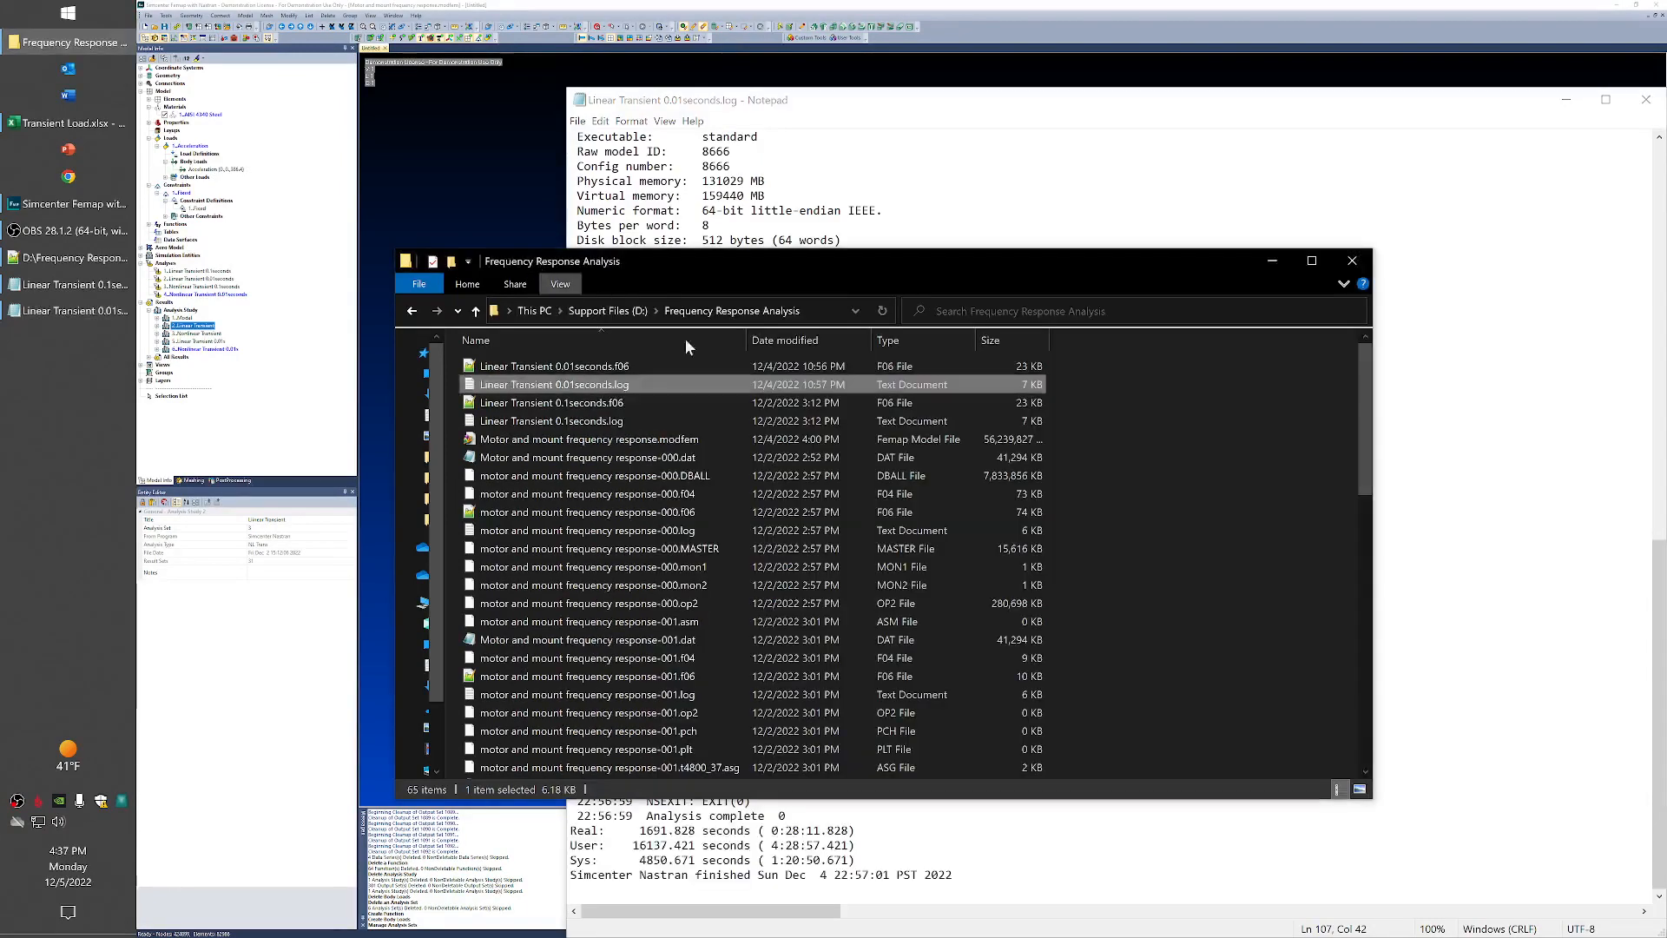
scroll(885, 612, "down", 3)
scroll(886, 613, "down", 10)
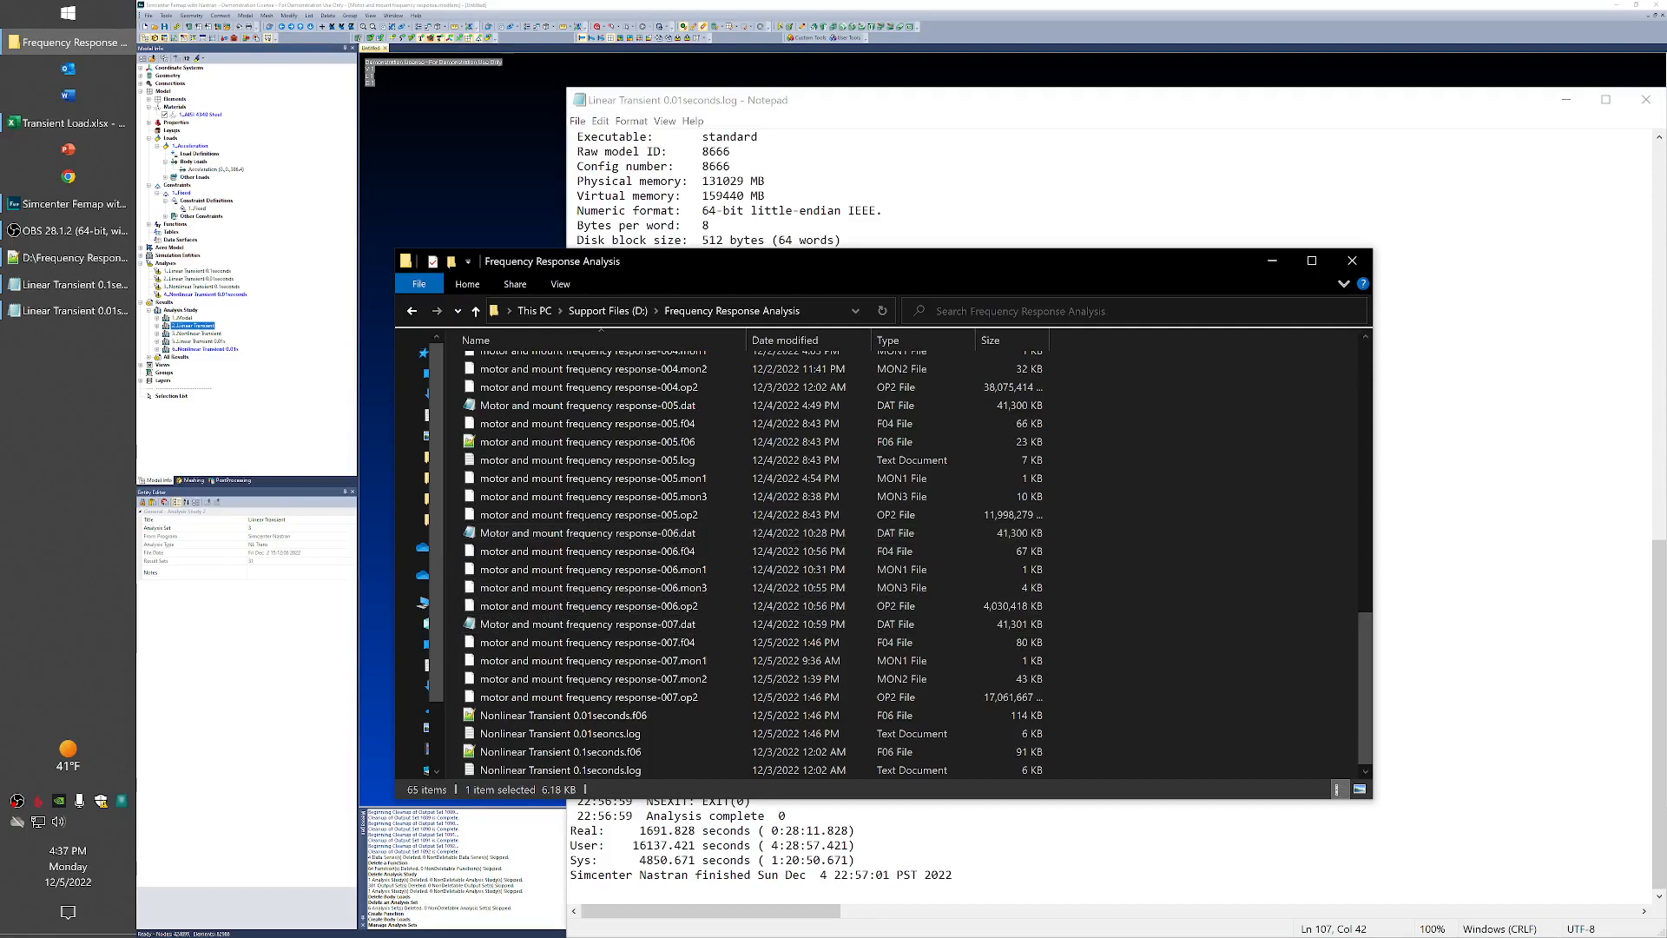
double_click(535, 753)
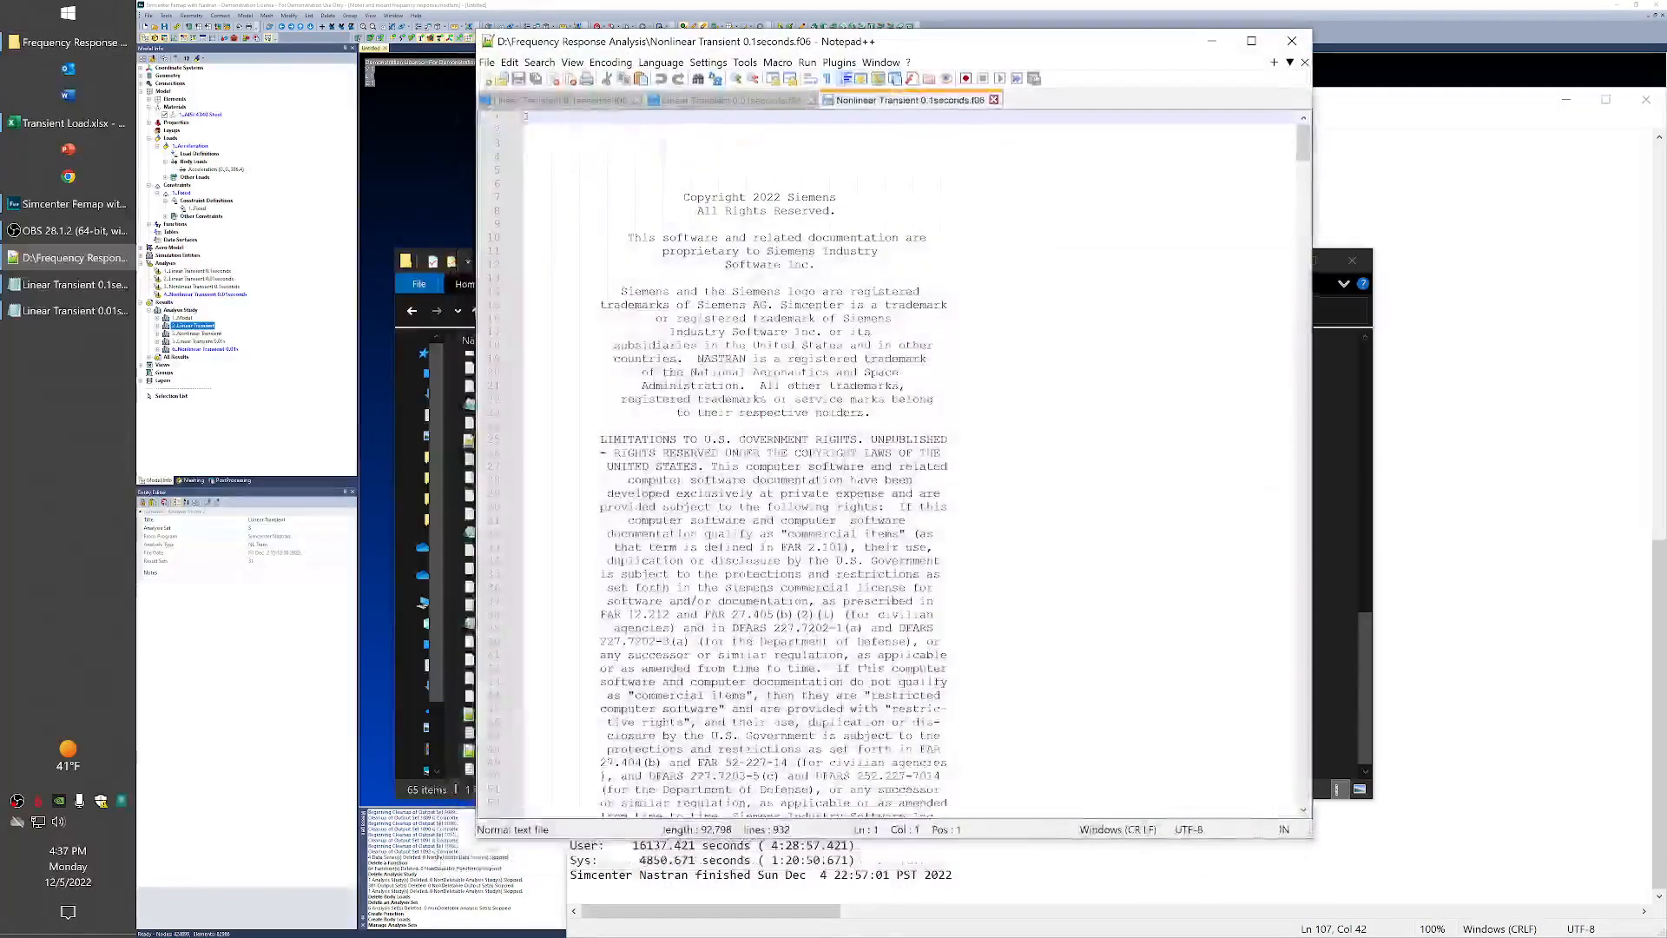
left_click_drag(1303, 149, 1300, 314)
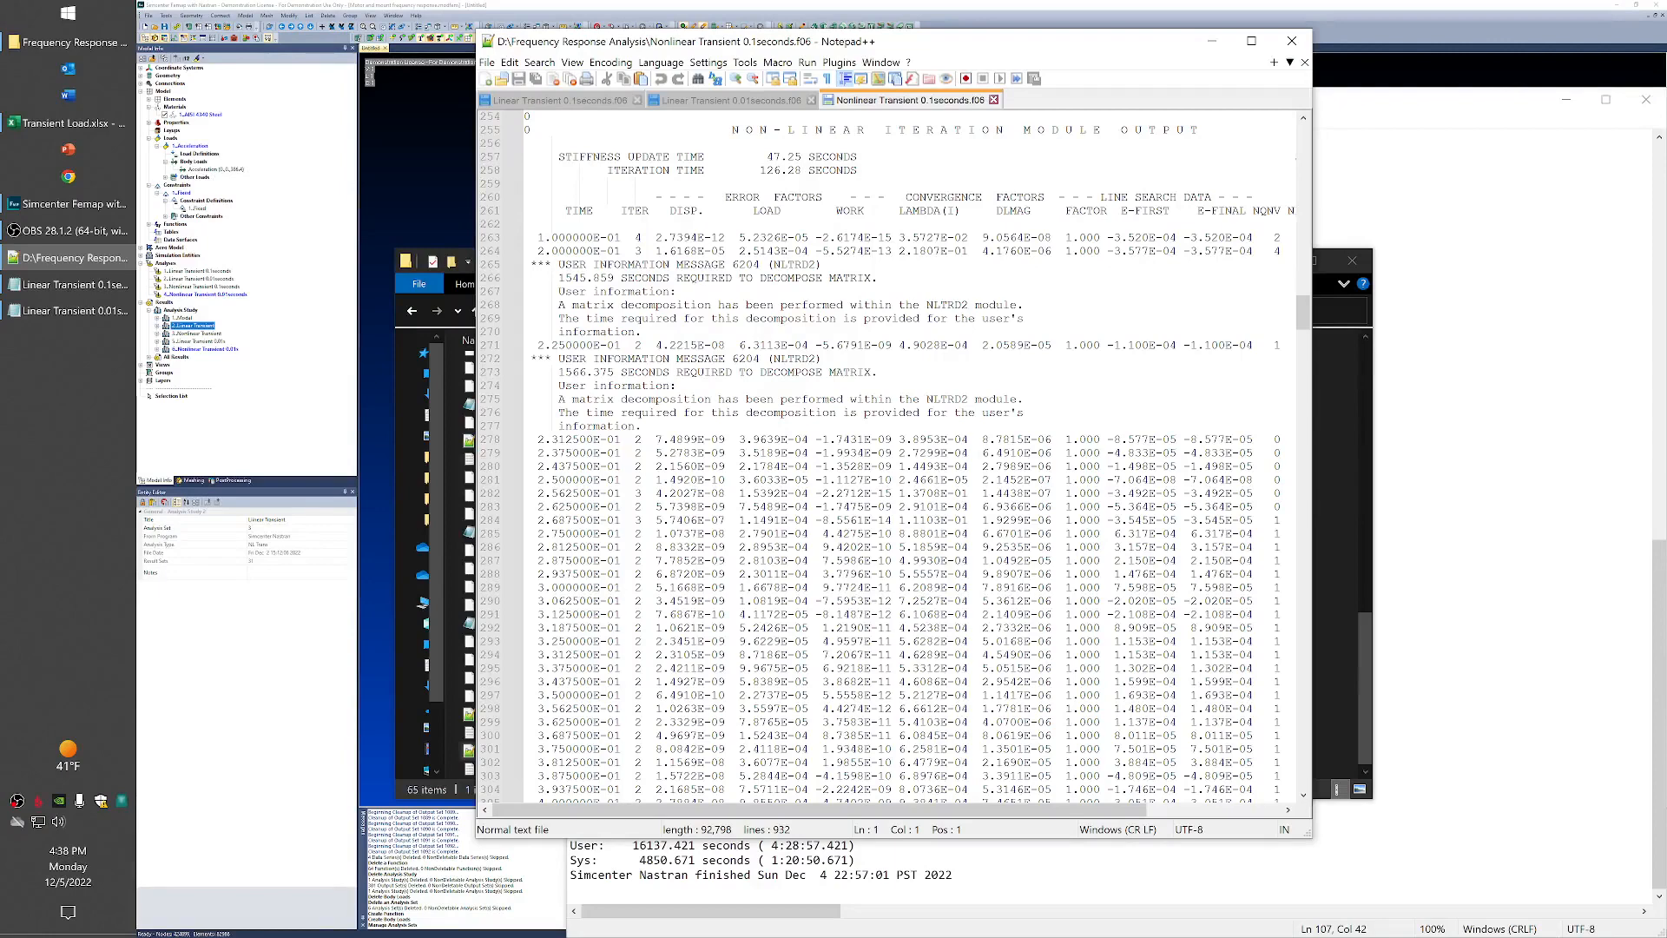
Step: Examine the error factors, convergence columns and time values of the first steps in the nonlinear iteration output
left_click_drag(663, 237, 892, 238)
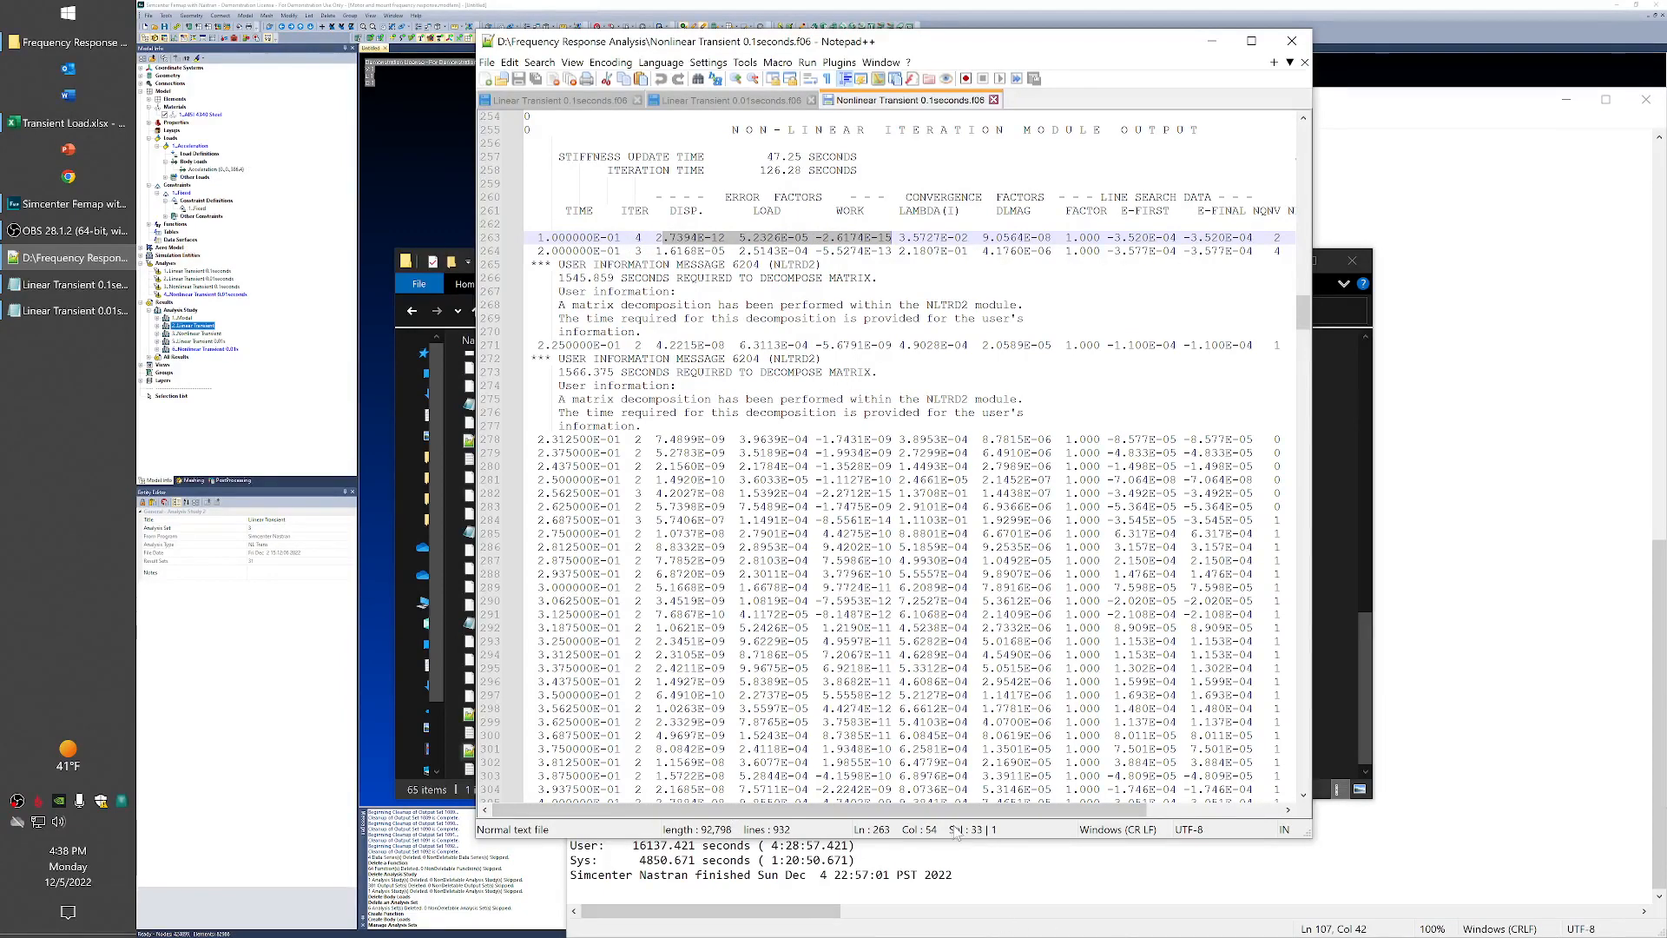
left_click_drag(962, 809, 1037, 811)
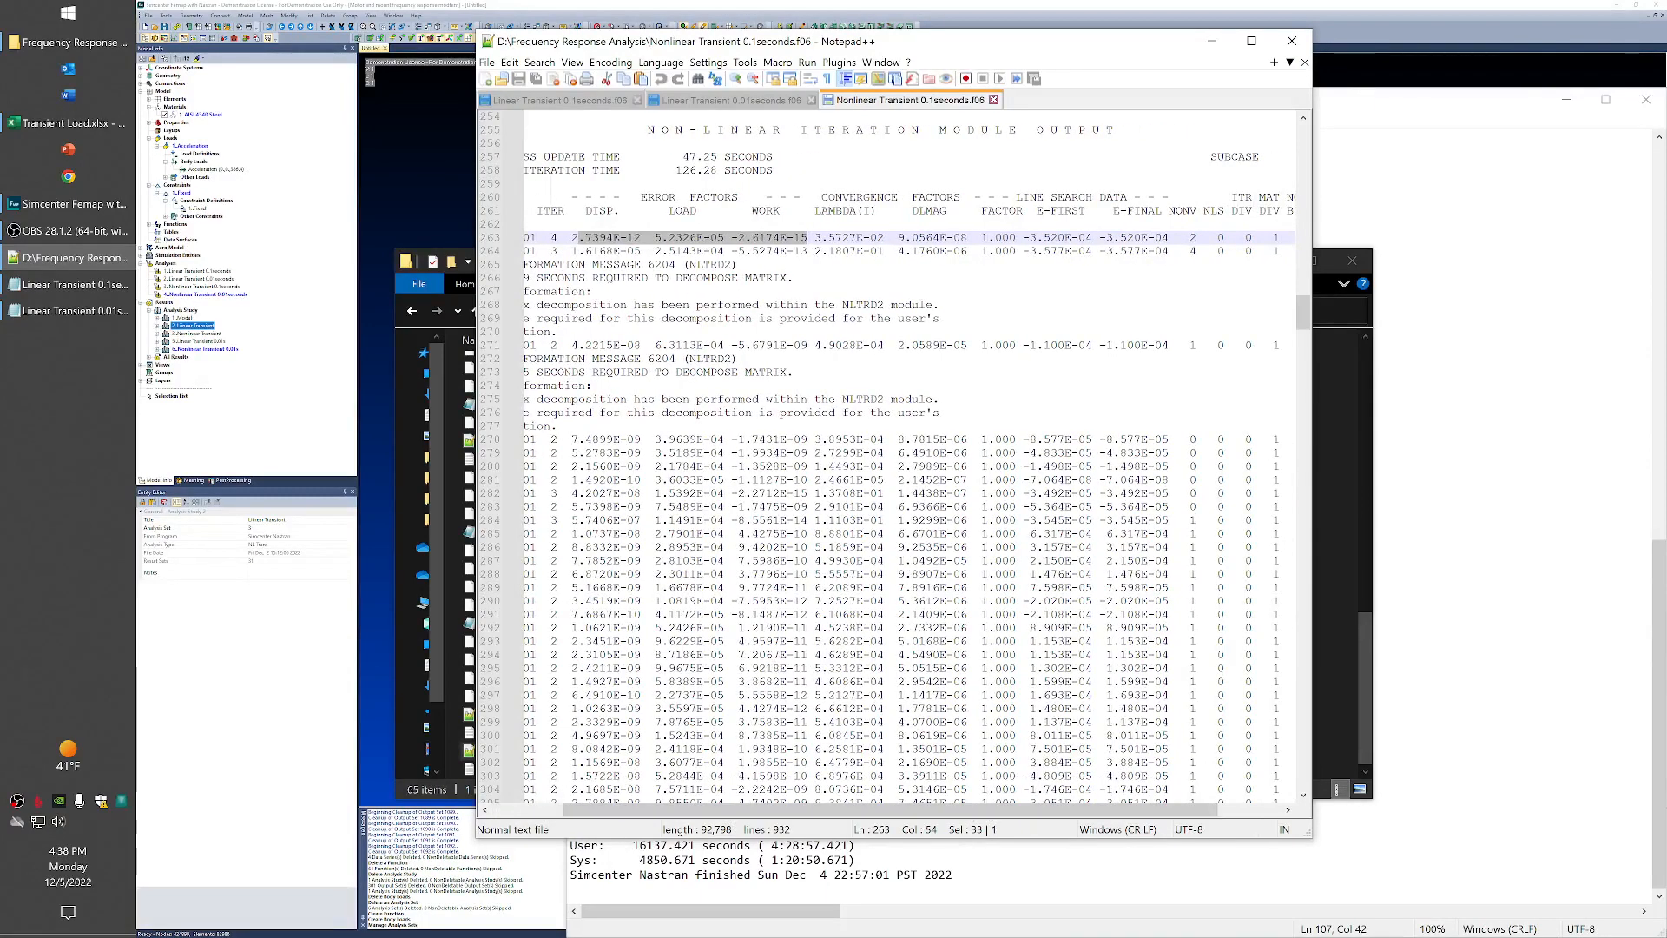
left_click_drag(1173, 811, 1012, 810)
scroll(894, 452, "down", 2)
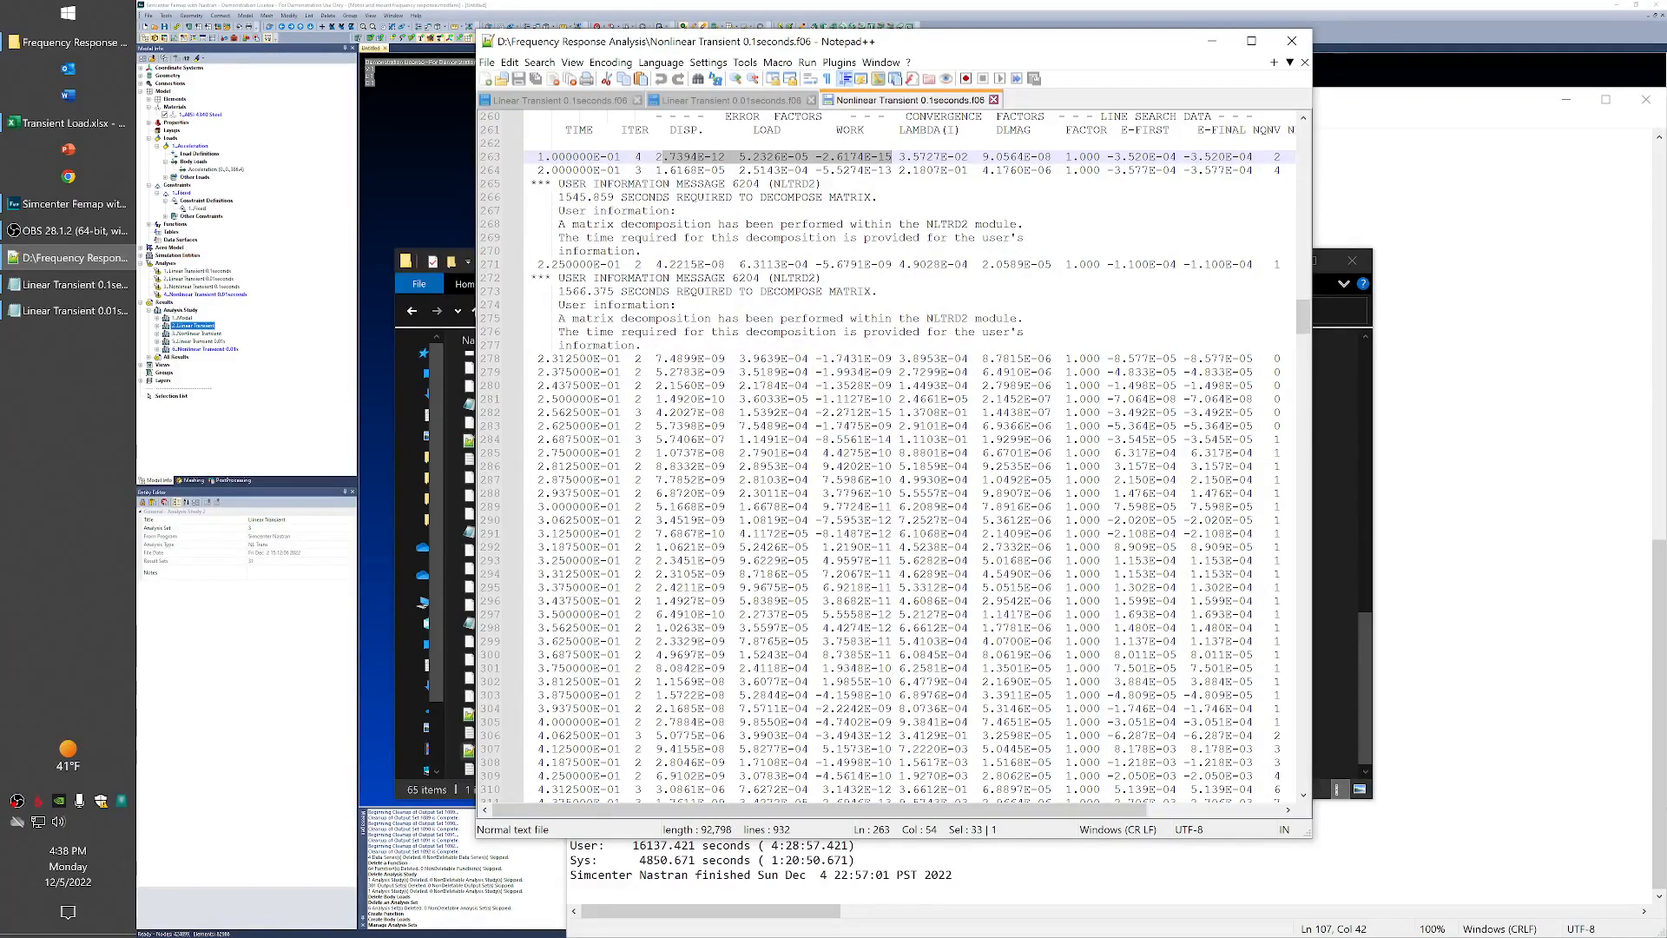
left_click_drag(545, 264, 607, 264)
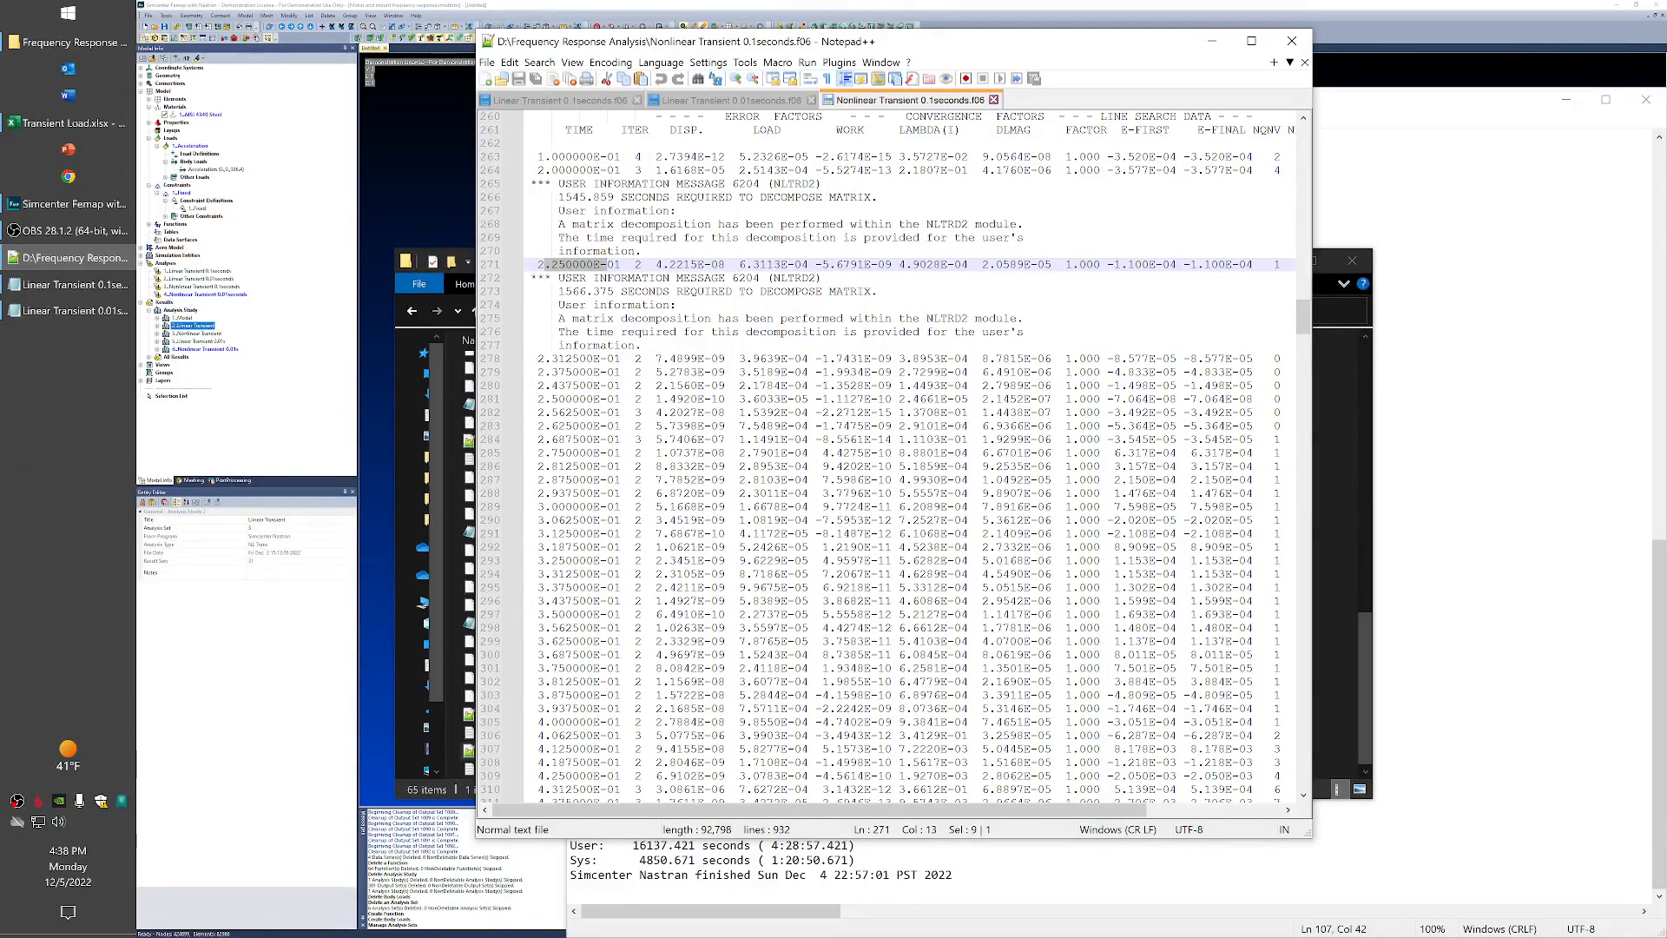
Step: Read the remaining nonlinear iterations through to the end of the job and return to the Frequency Response Analysis folder
scroll(885, 452, "down", 8)
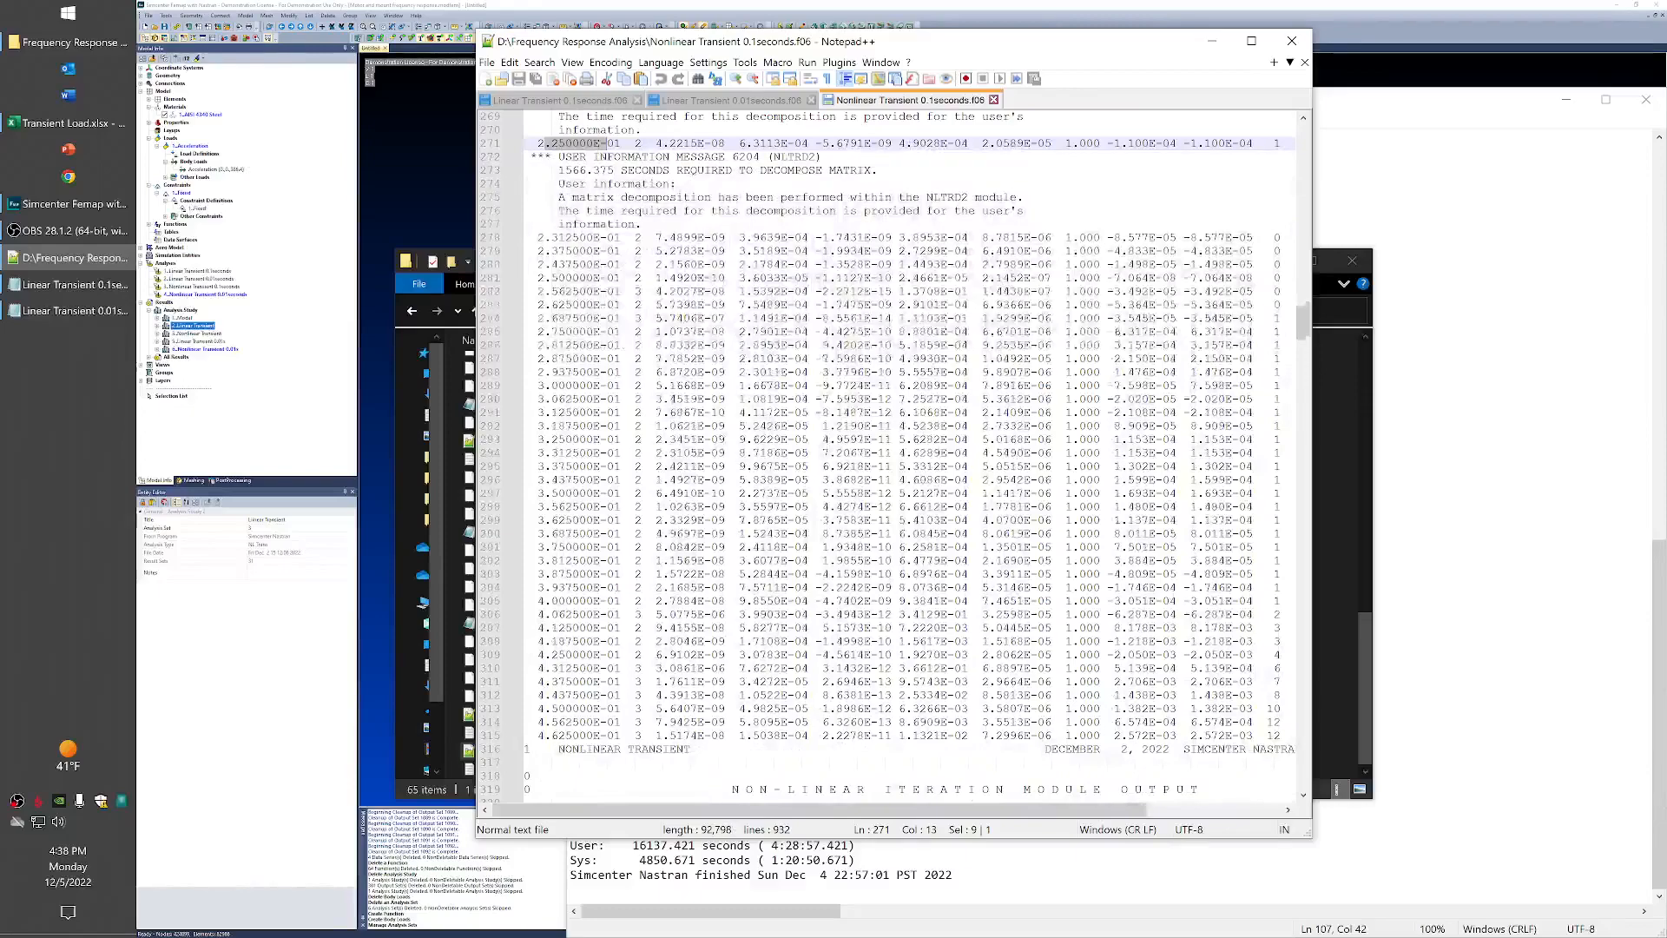
scroll(886, 451, "down", 2)
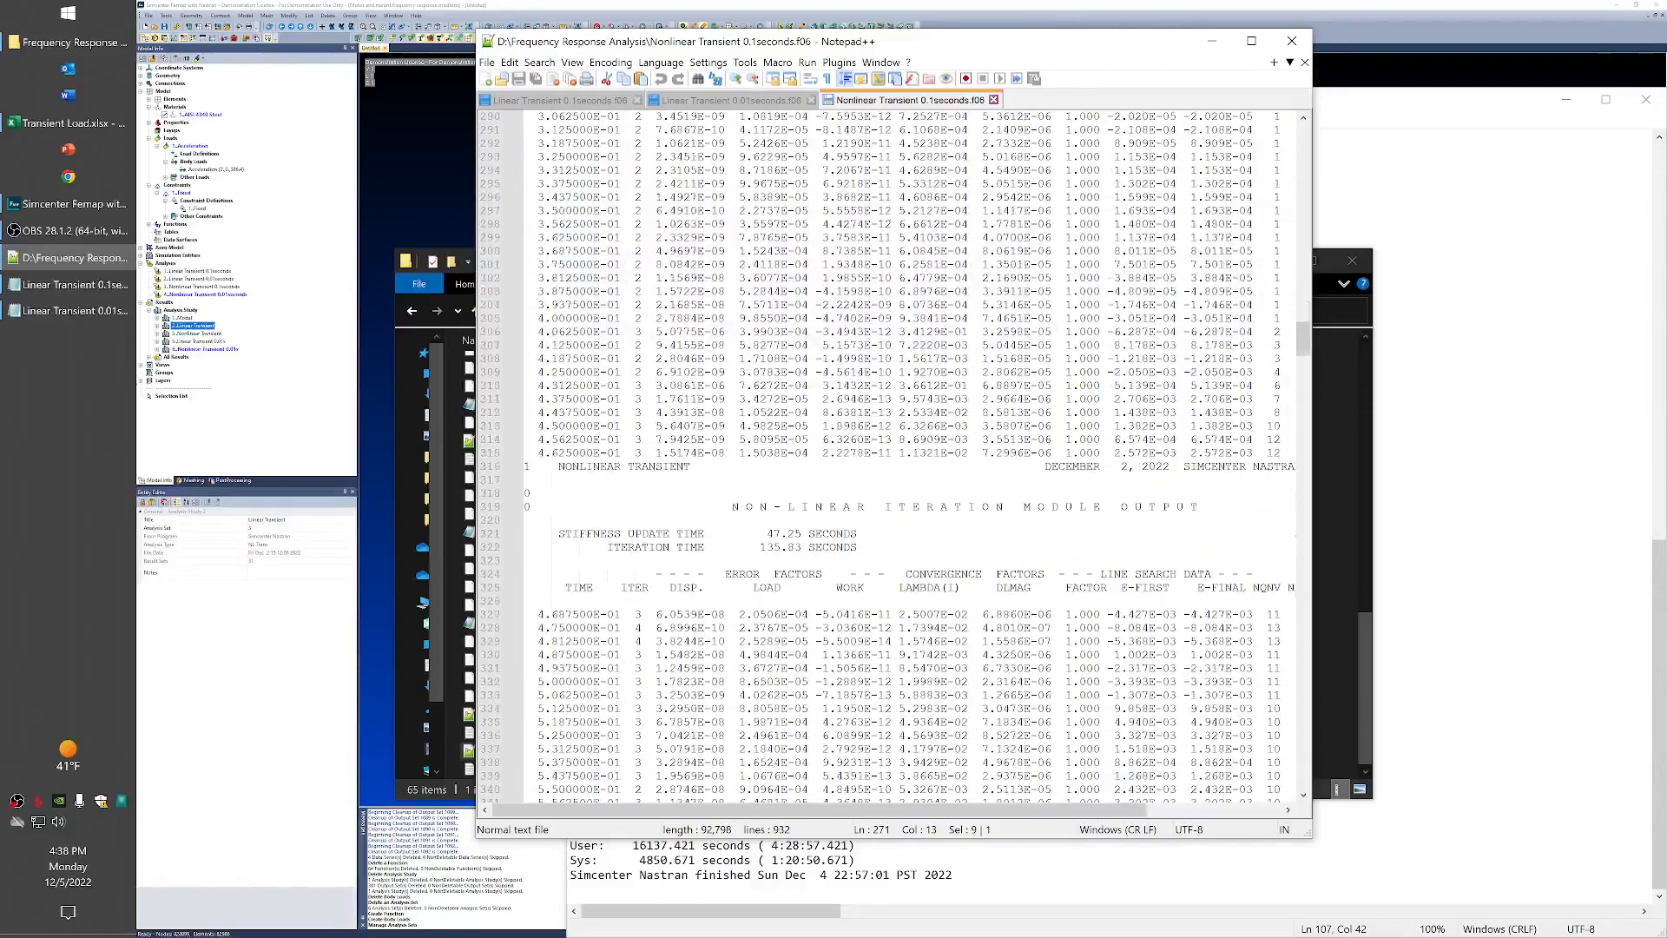
scroll(885, 452, "down", 1)
left_click(847, 668)
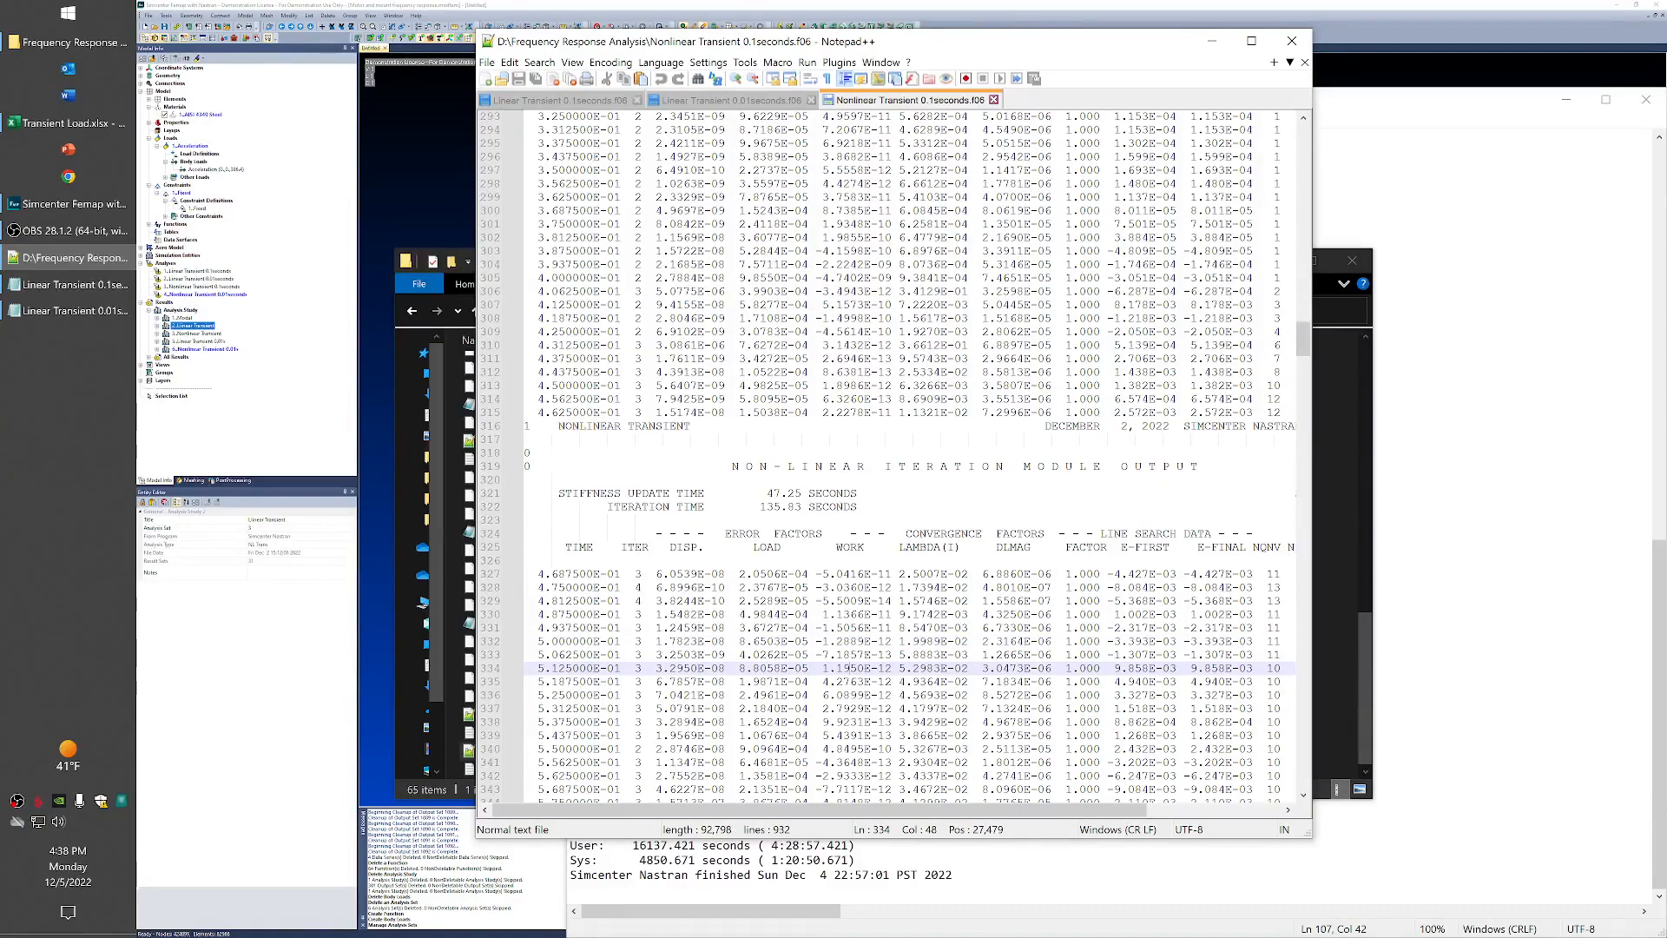
left_click_drag(1303, 348, 1317, 733)
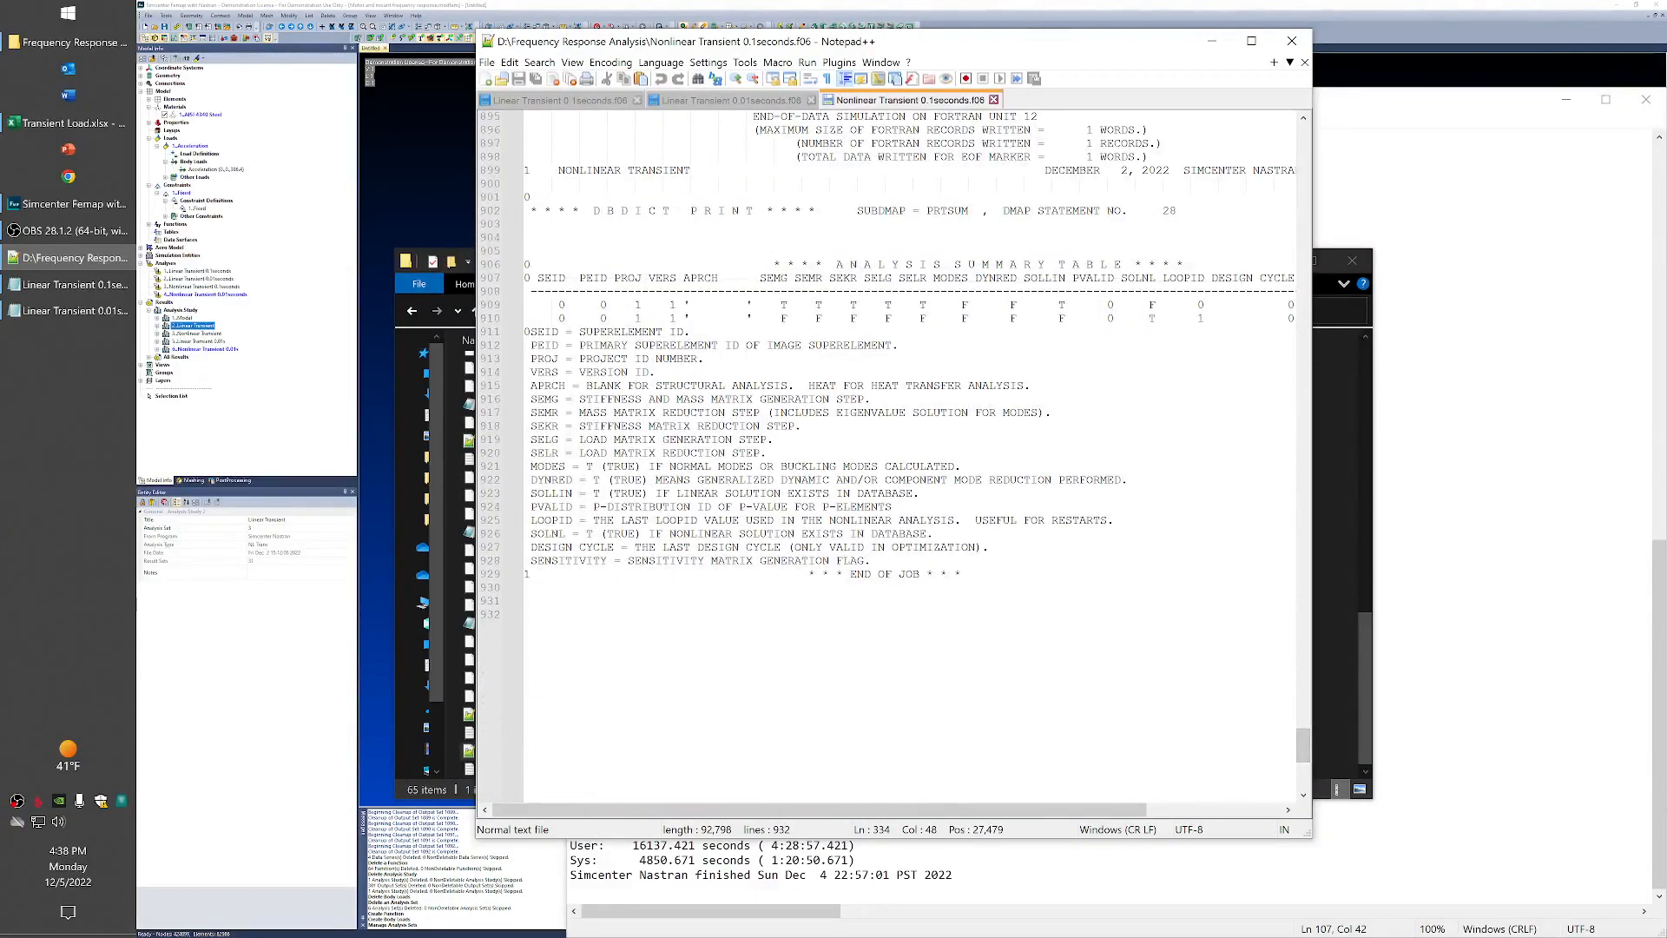
left_click(1363, 622)
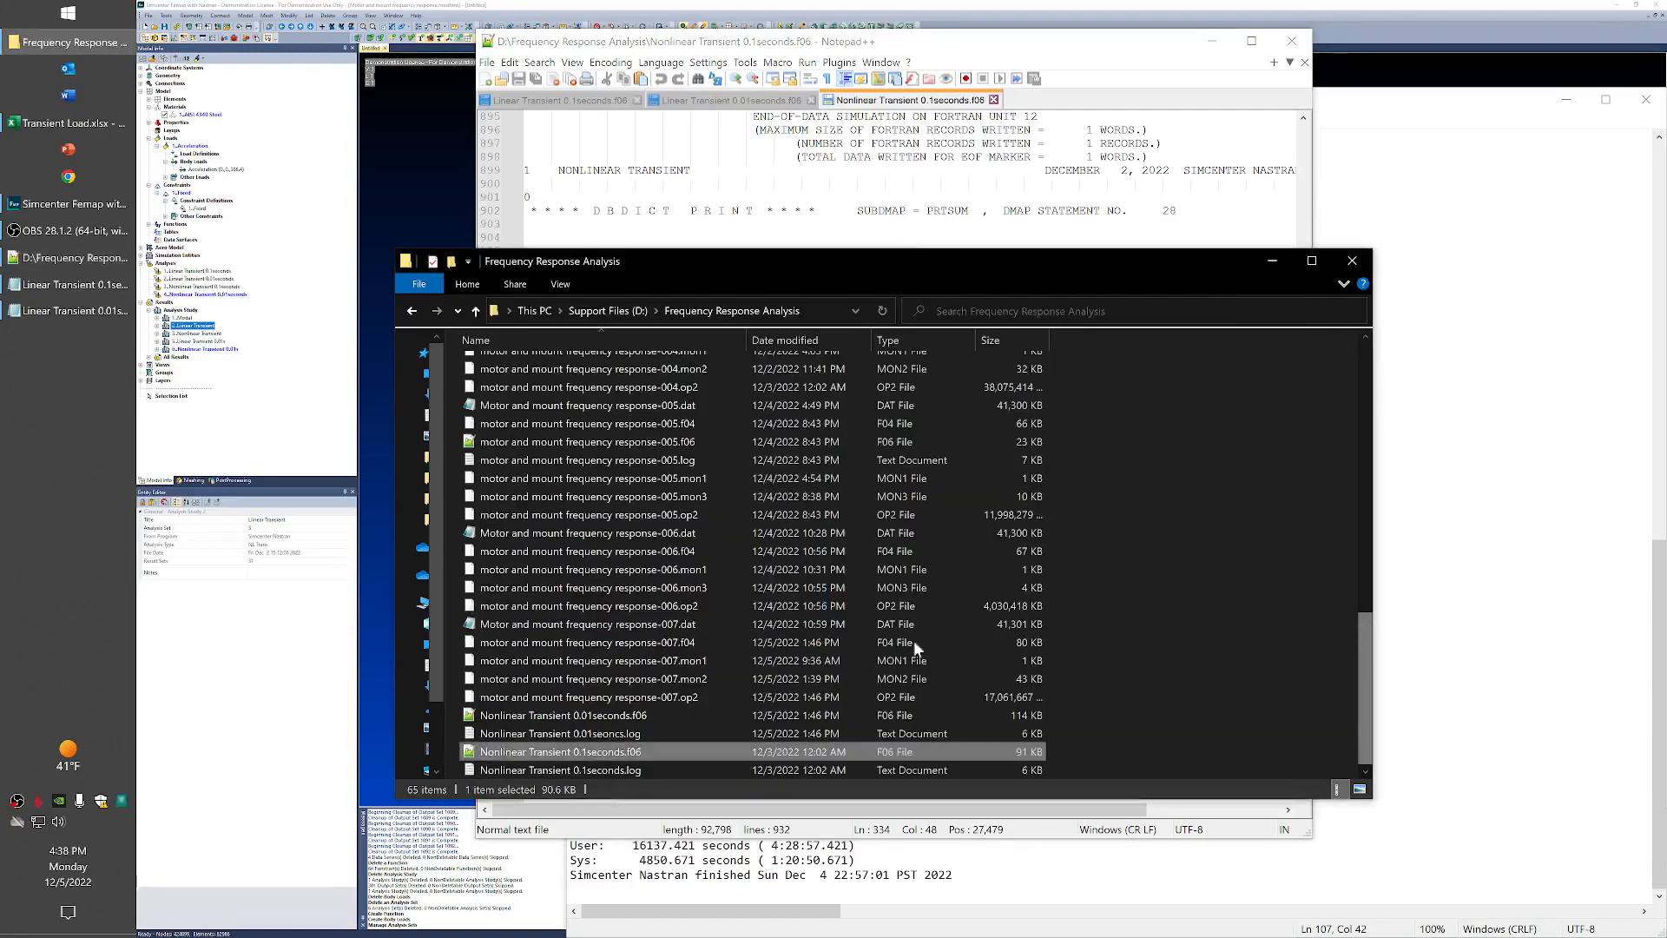
Step: Open Nonlinear Transient 0.1seconds.log in Notepad, check the real run time at its end, and close the log
double_click(606, 769)
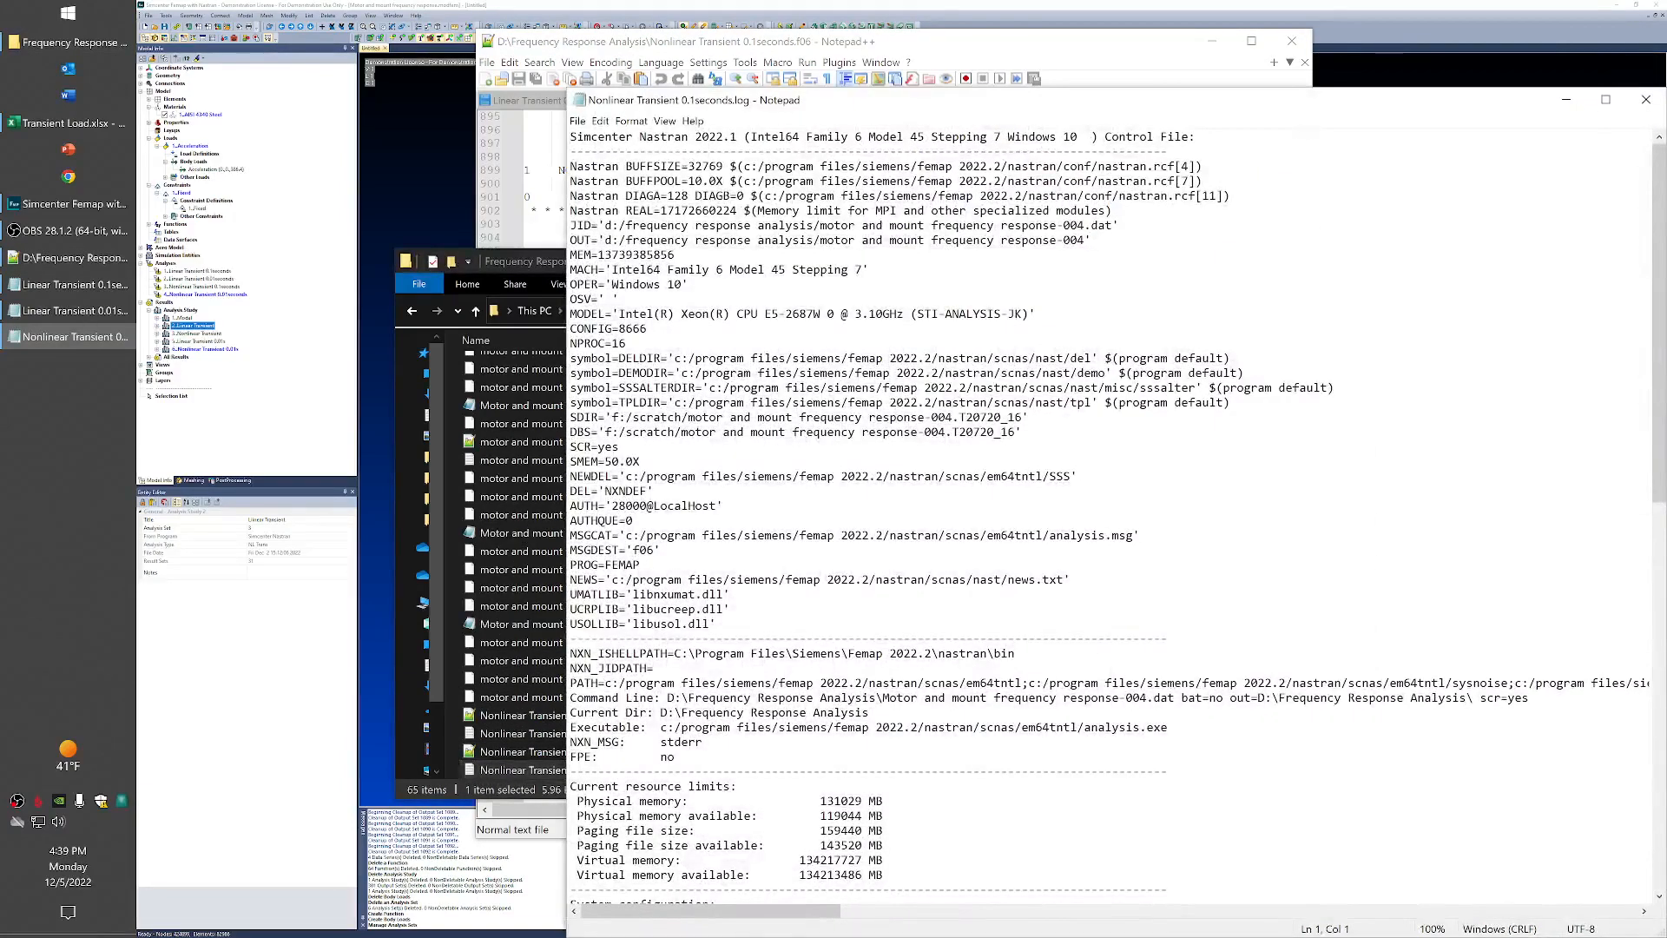
scroll(1112, 512, "down", 18)
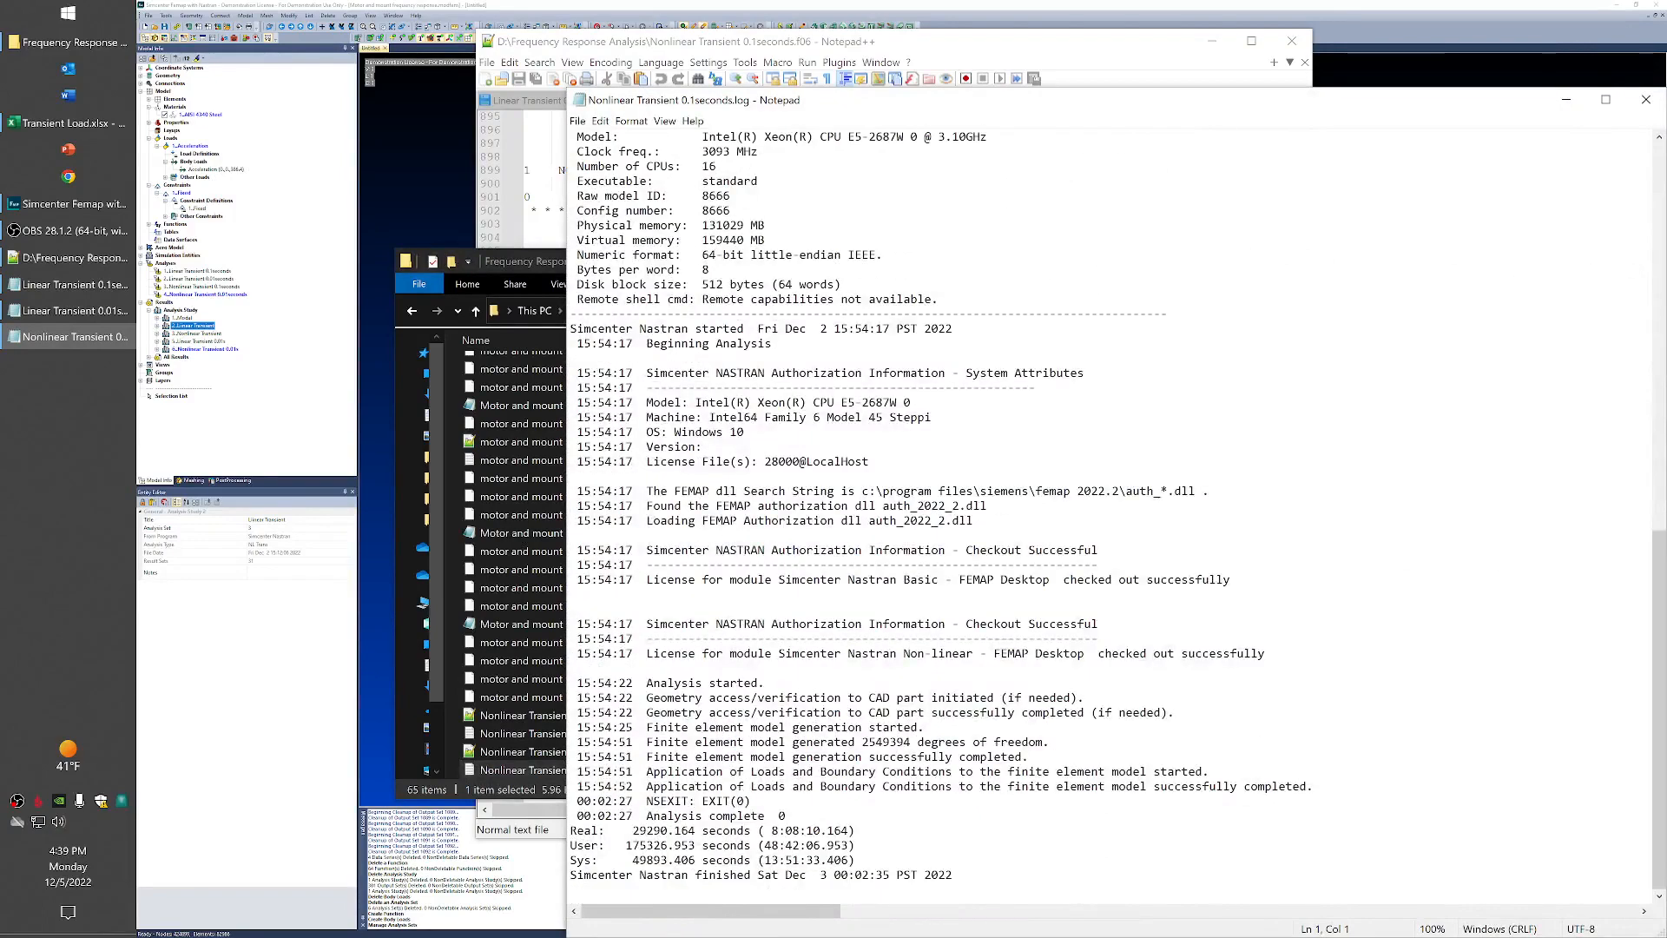
left_click_drag(772, 830, 855, 830)
left_click(856, 831)
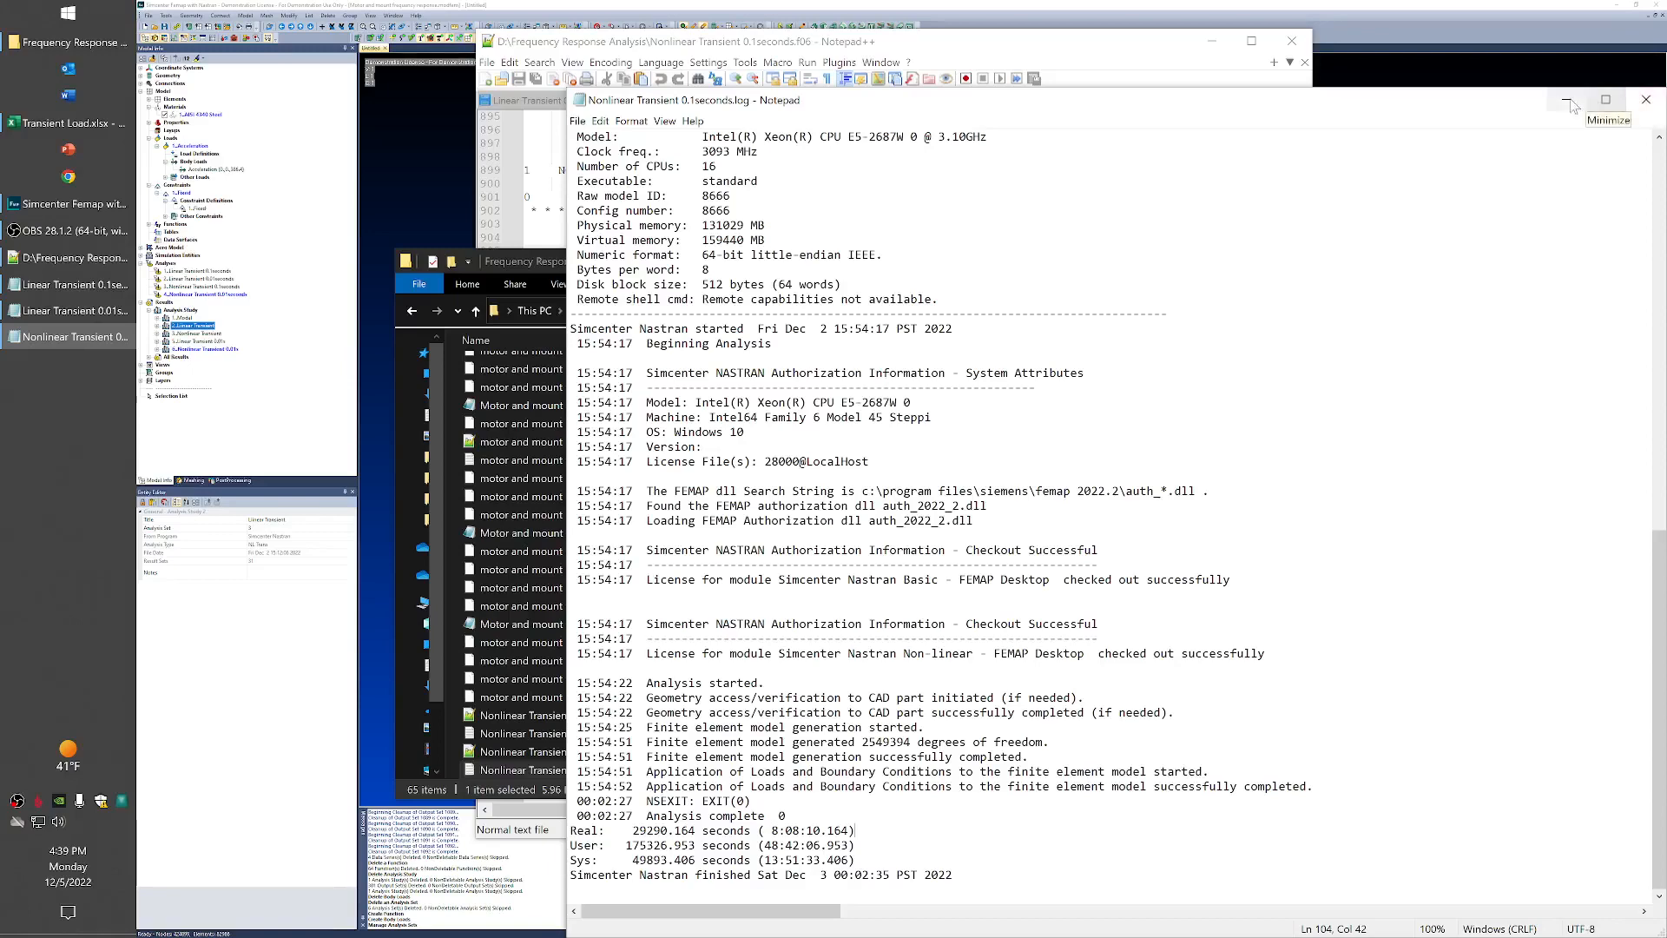
left_click(1645, 99)
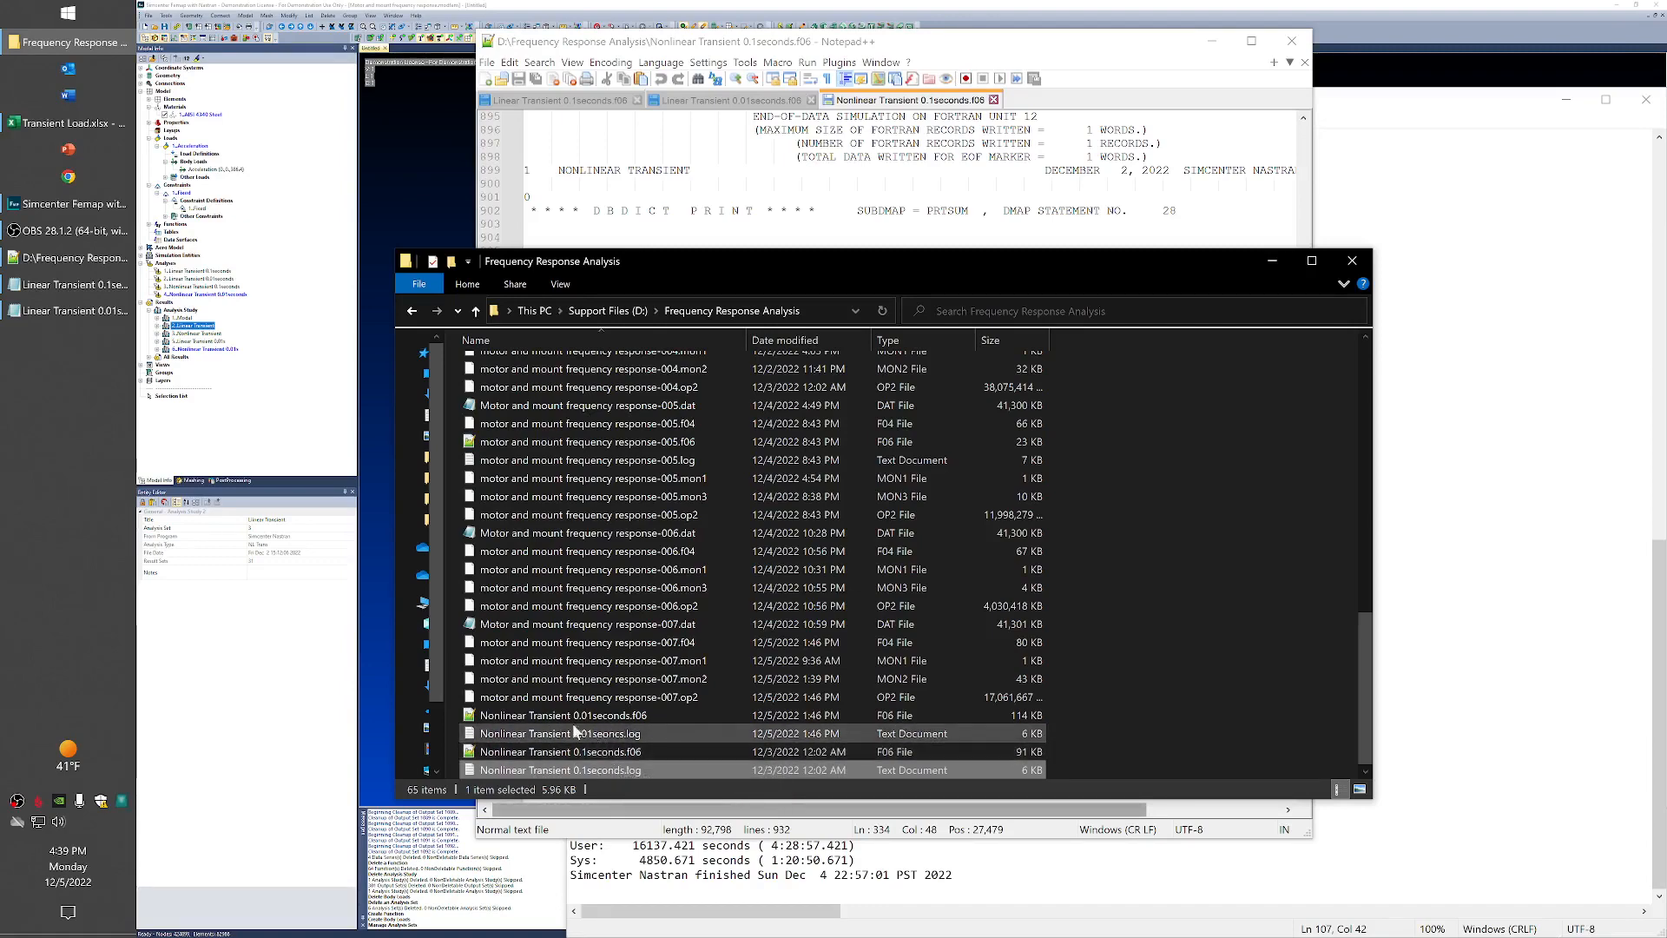
Step: Open Nonlinear Transient 0.01seconds.f06 from the results folder and locate its first nonlinear iteration module output
double_click(545, 717)
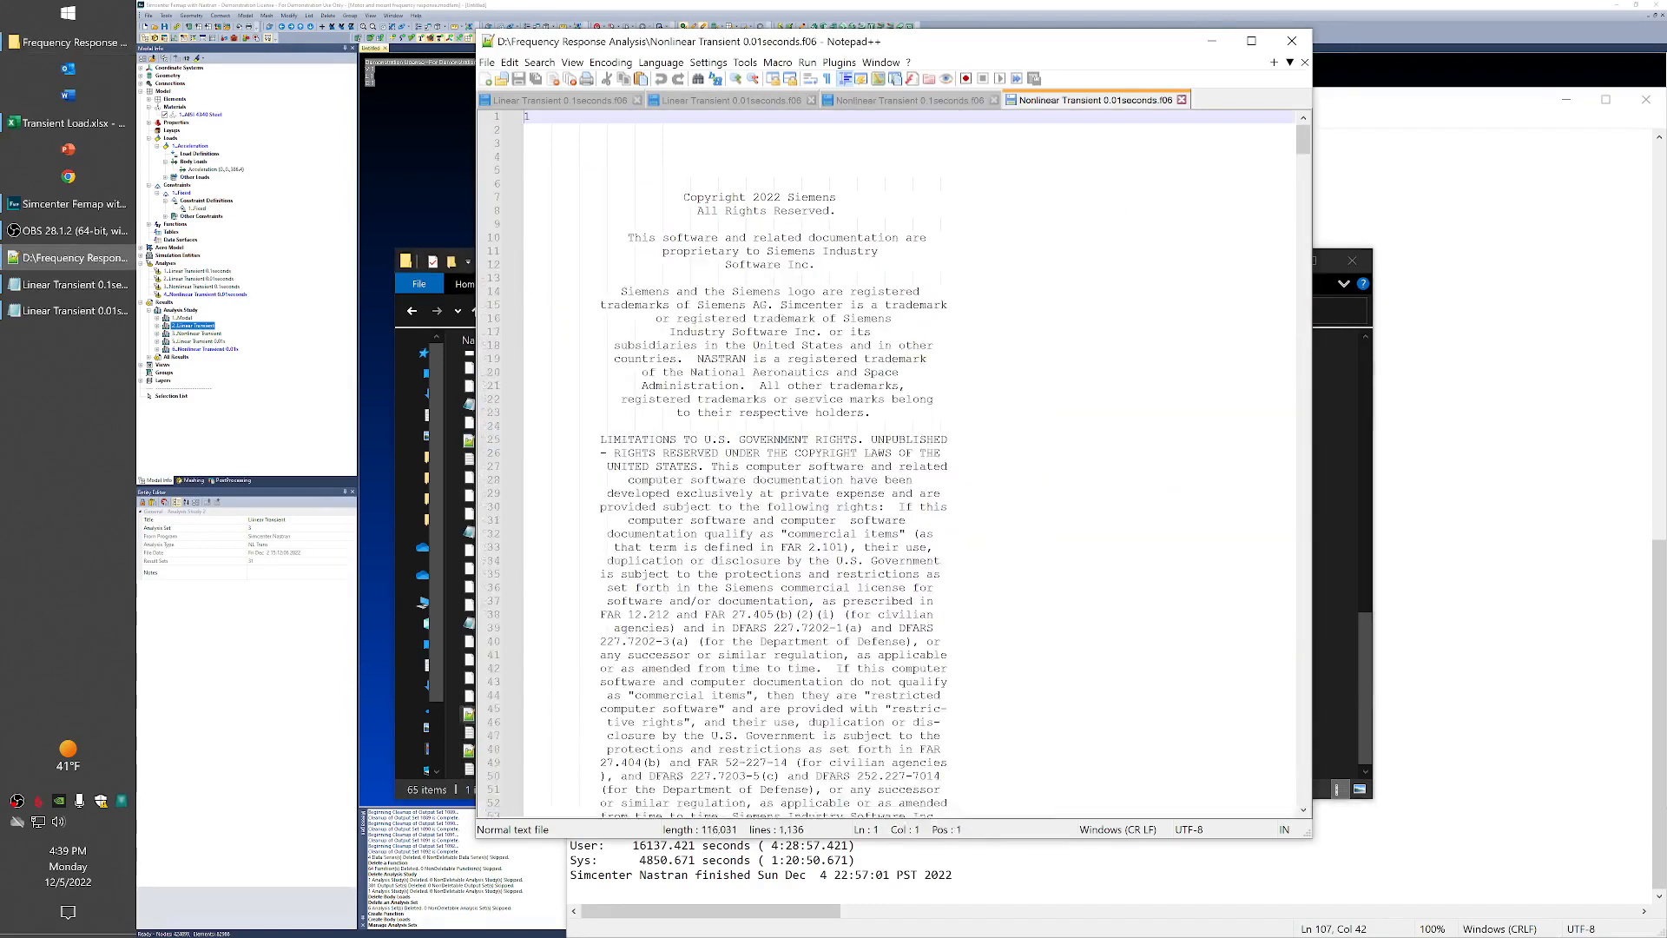
left_click_drag(1303, 141, 1301, 280)
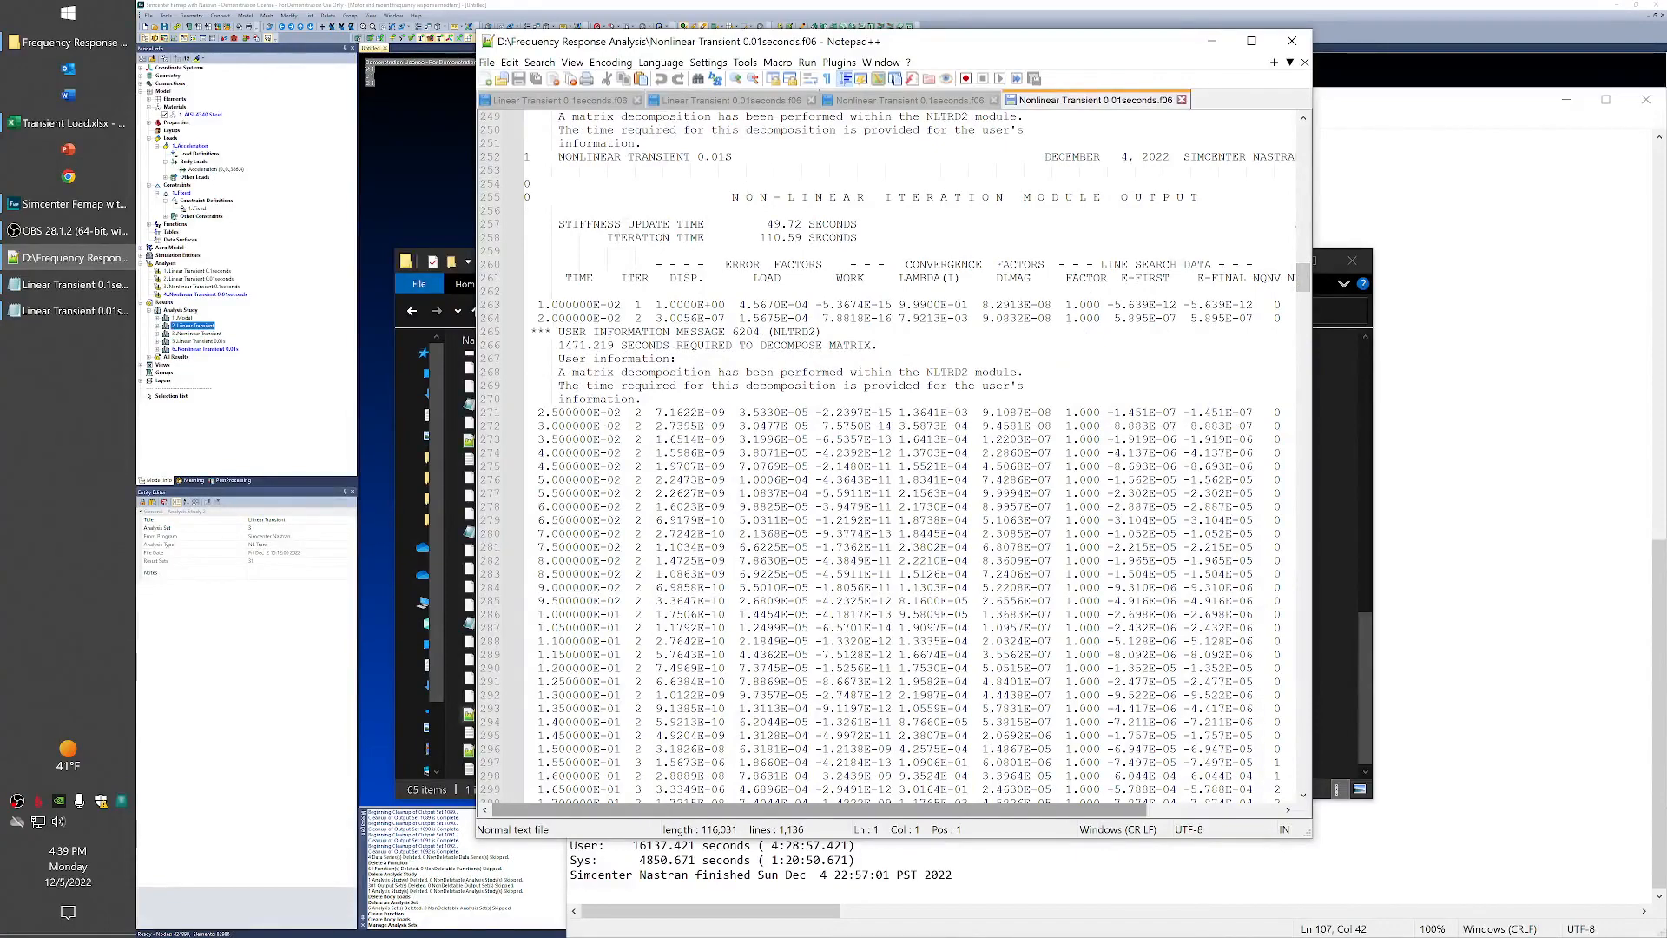
mouse_move(883, 811)
left_mouse_down()
mouse_move(929, 815)
mouse_move(872, 815)
left_mouse_up()
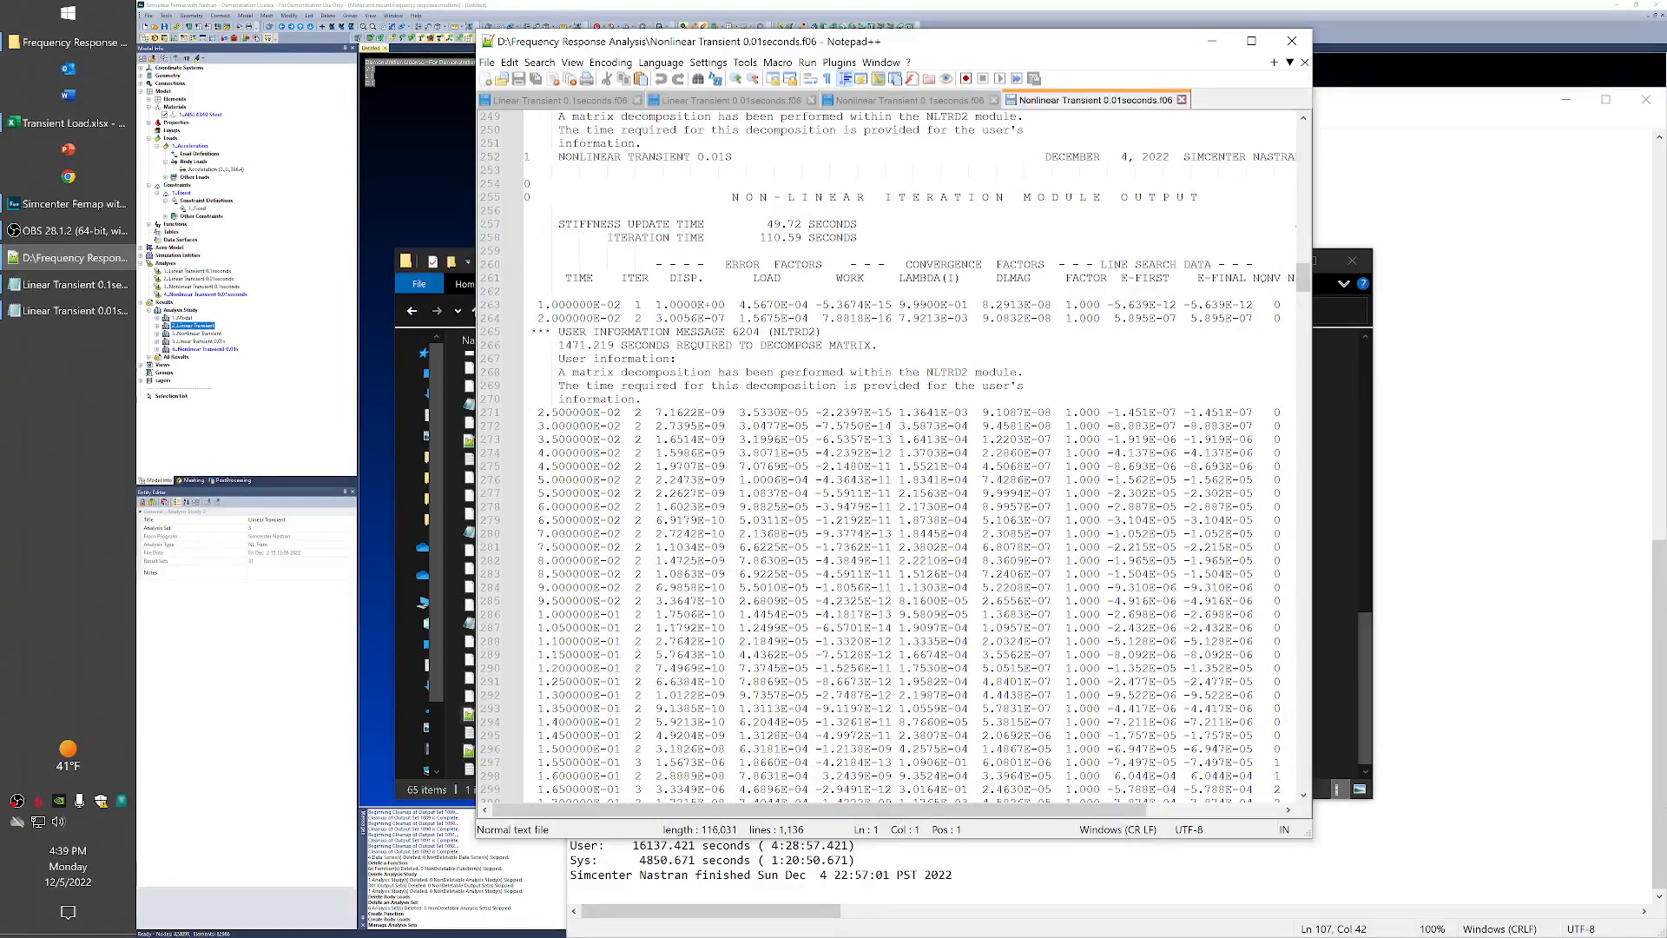
Step: Read the time steps, iteration counts and error factors of the 0.01 second nonlinear output through to the end of the job
scroll(886, 452, "down", 6)
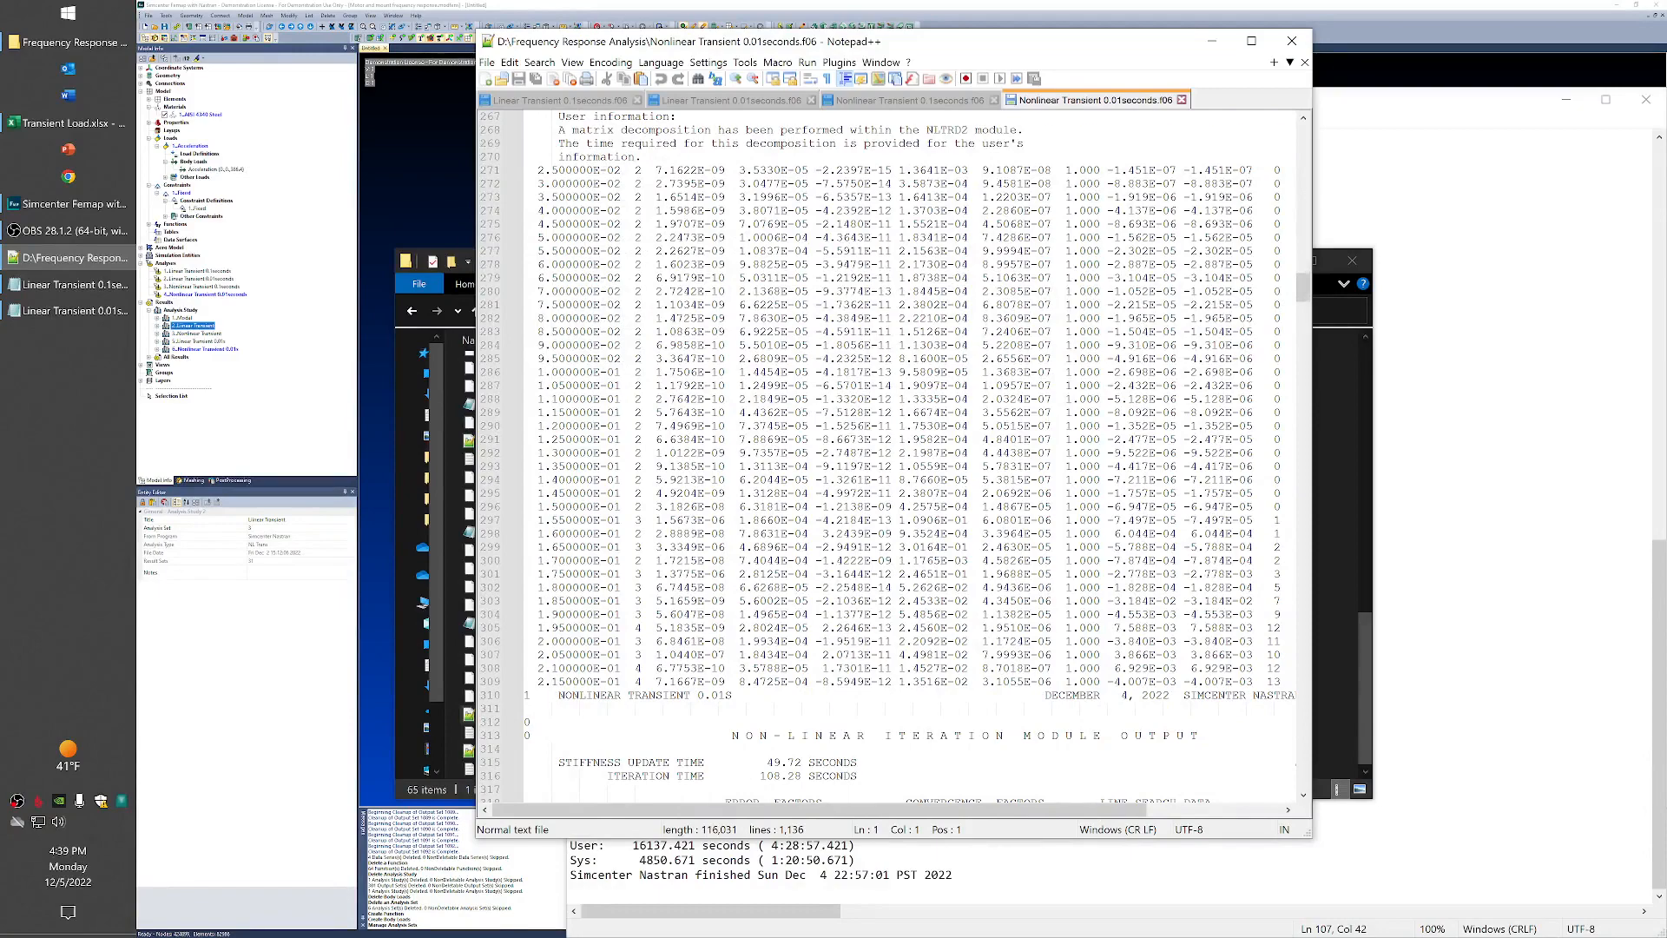
scroll(886, 451, "down", 3)
scroll(886, 452, "down", 2)
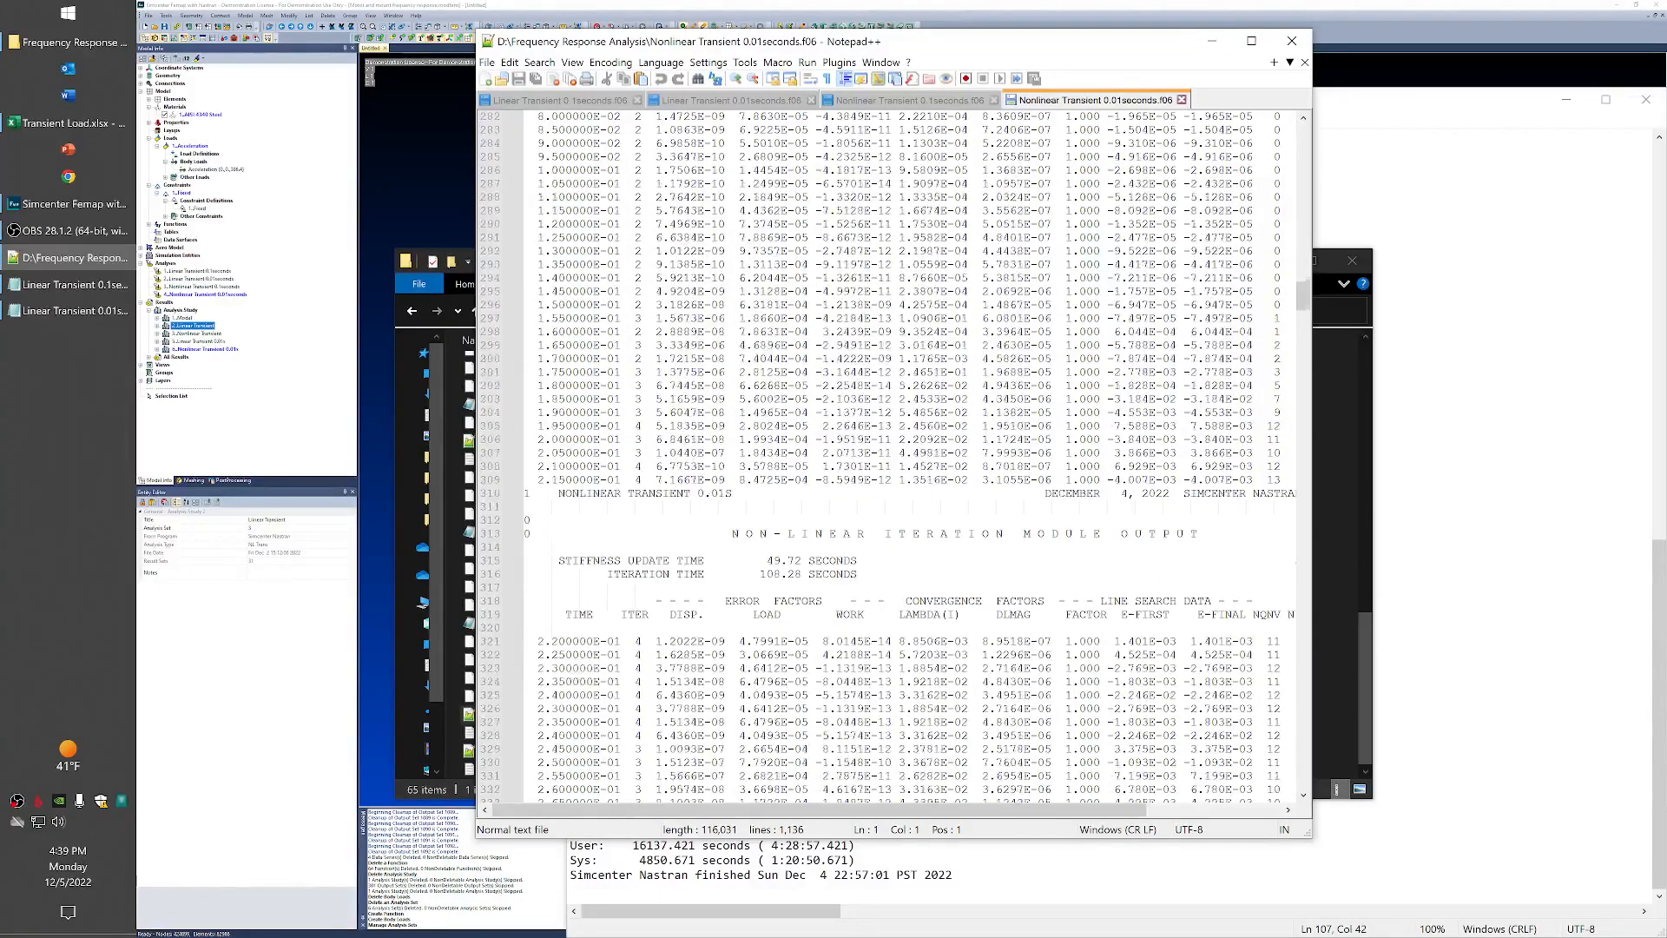
scroll(886, 452, "down", 2)
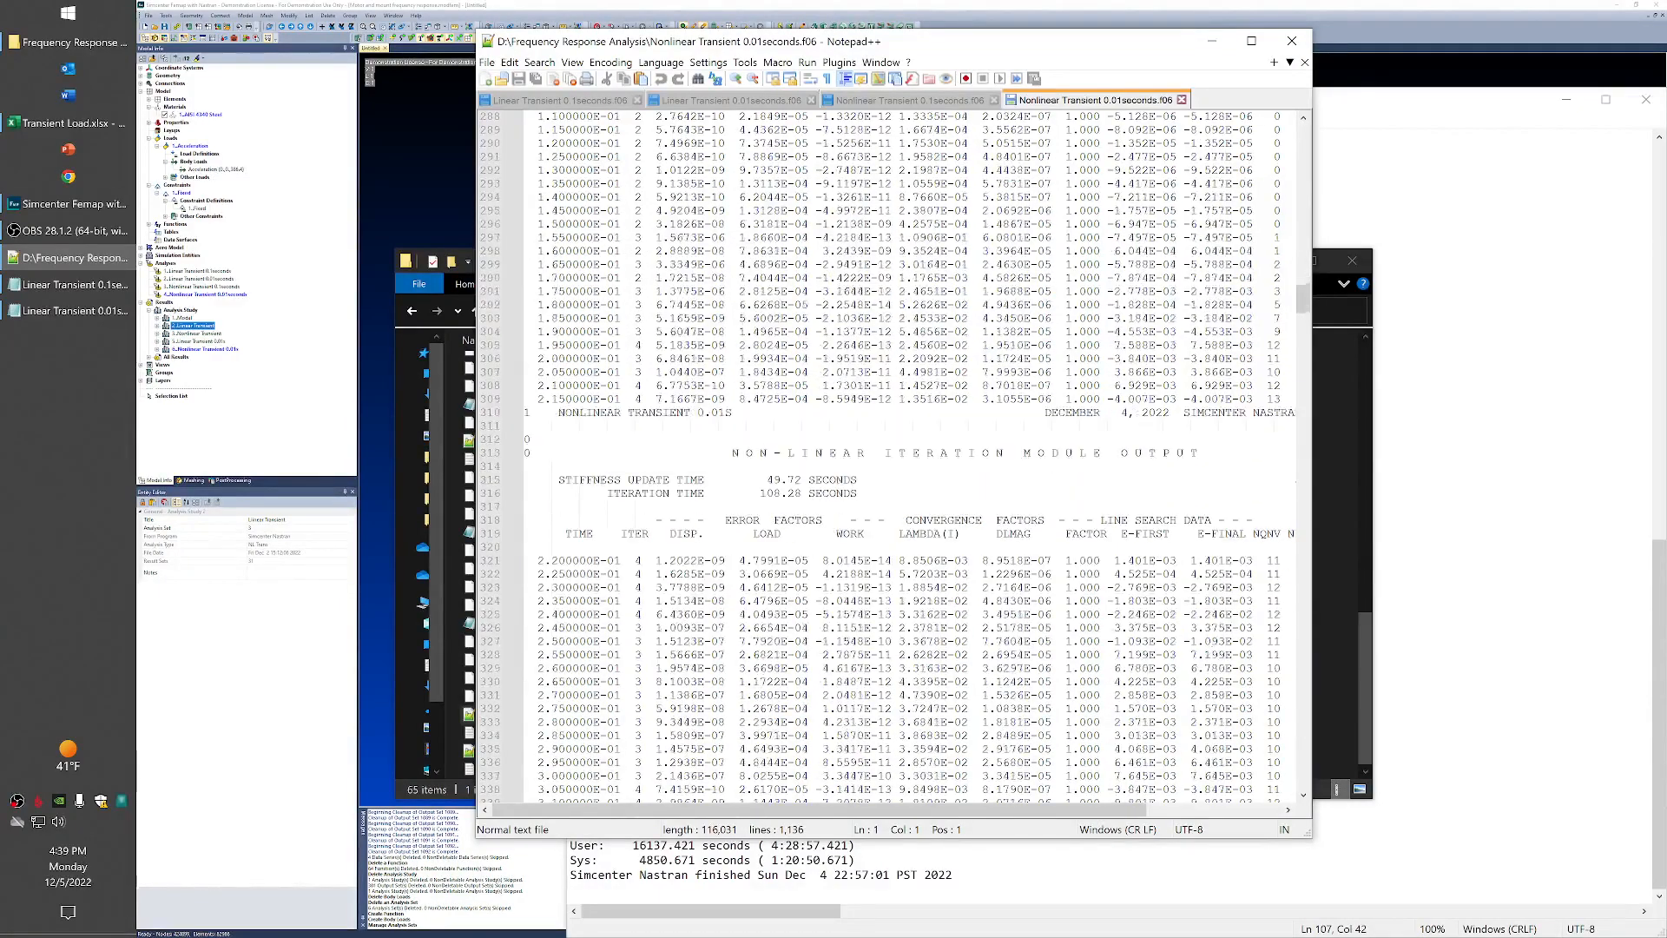
left_click_drag(719, 810, 682, 810)
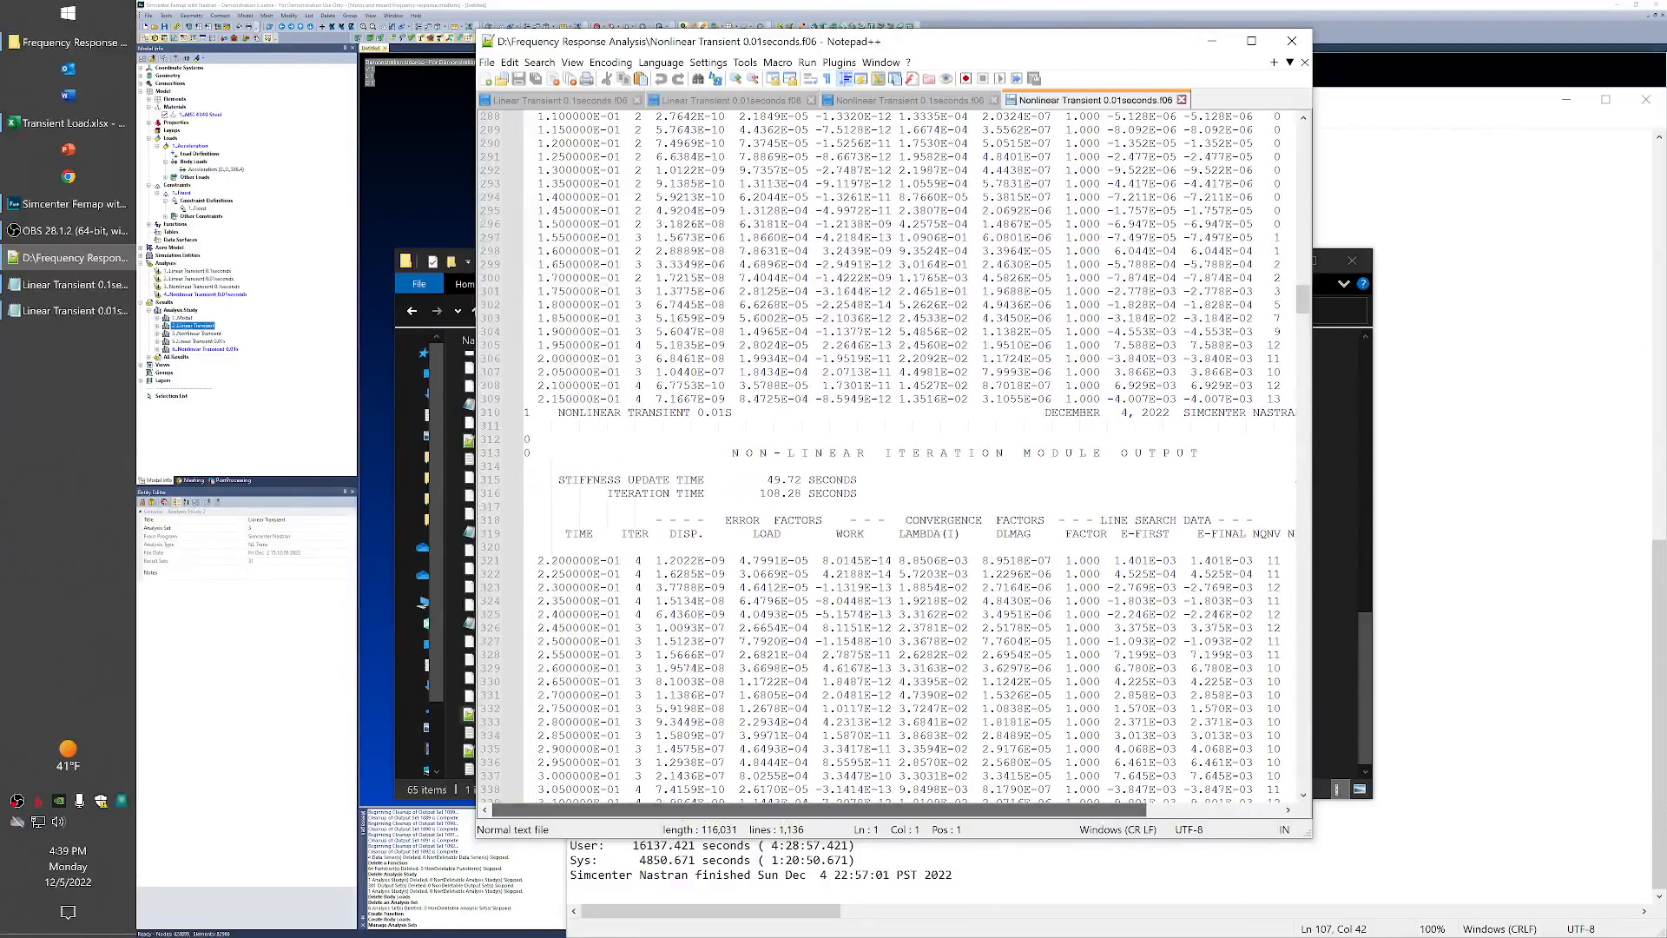
scroll(886, 452, "down", 1)
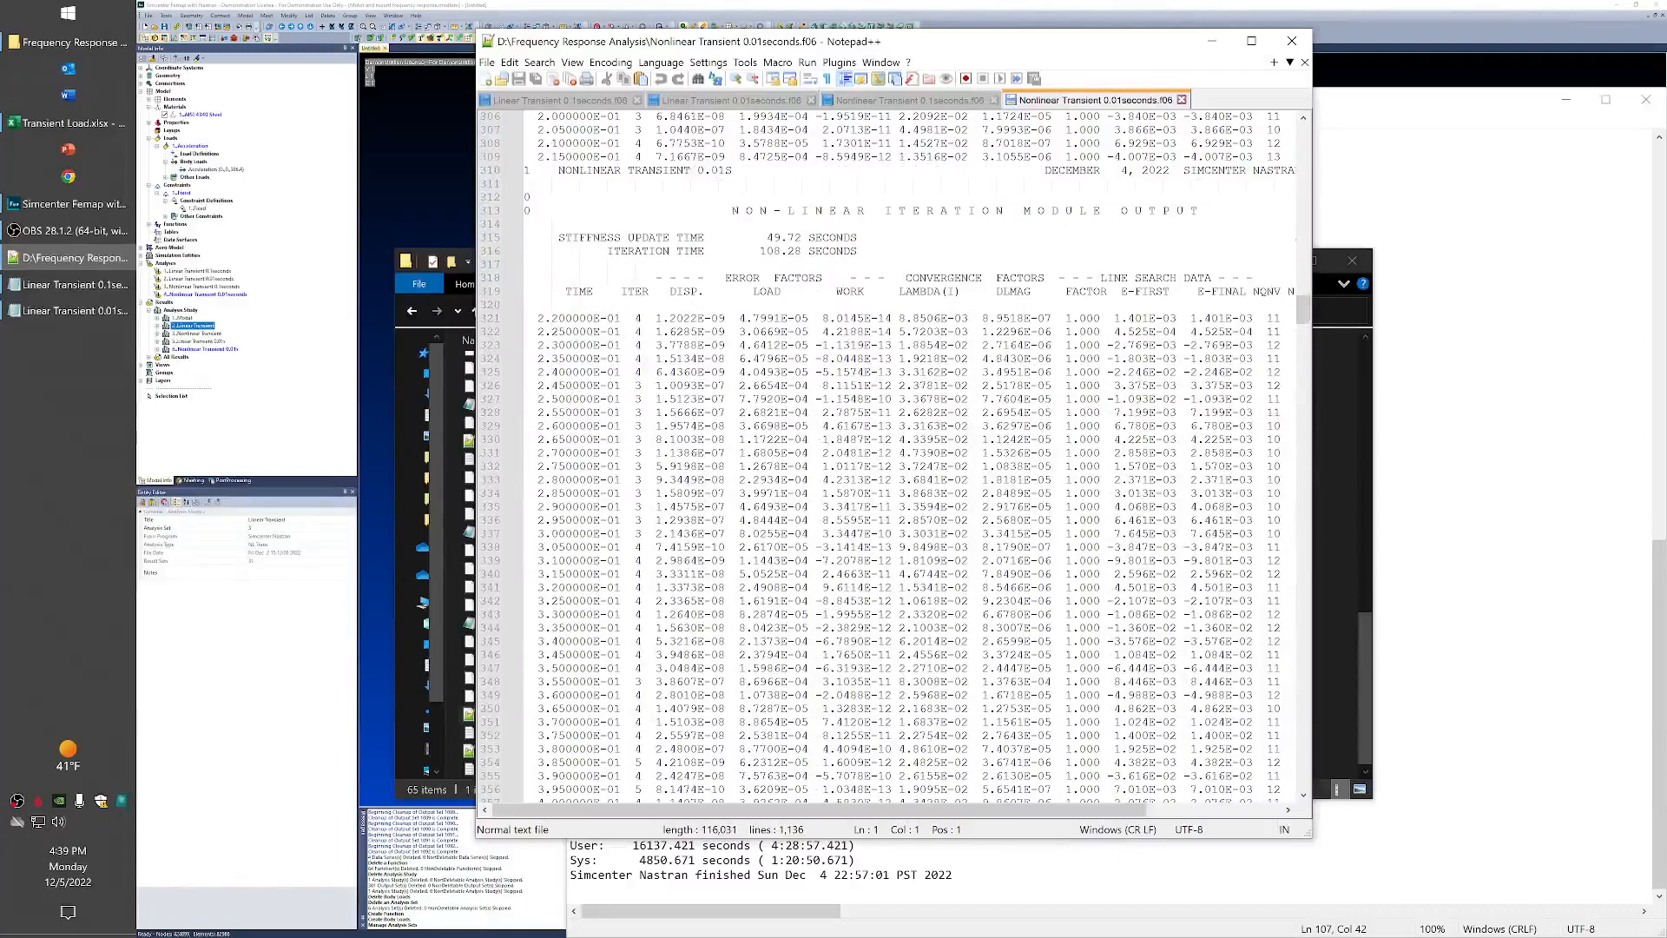
scroll(885, 452, "down", 3)
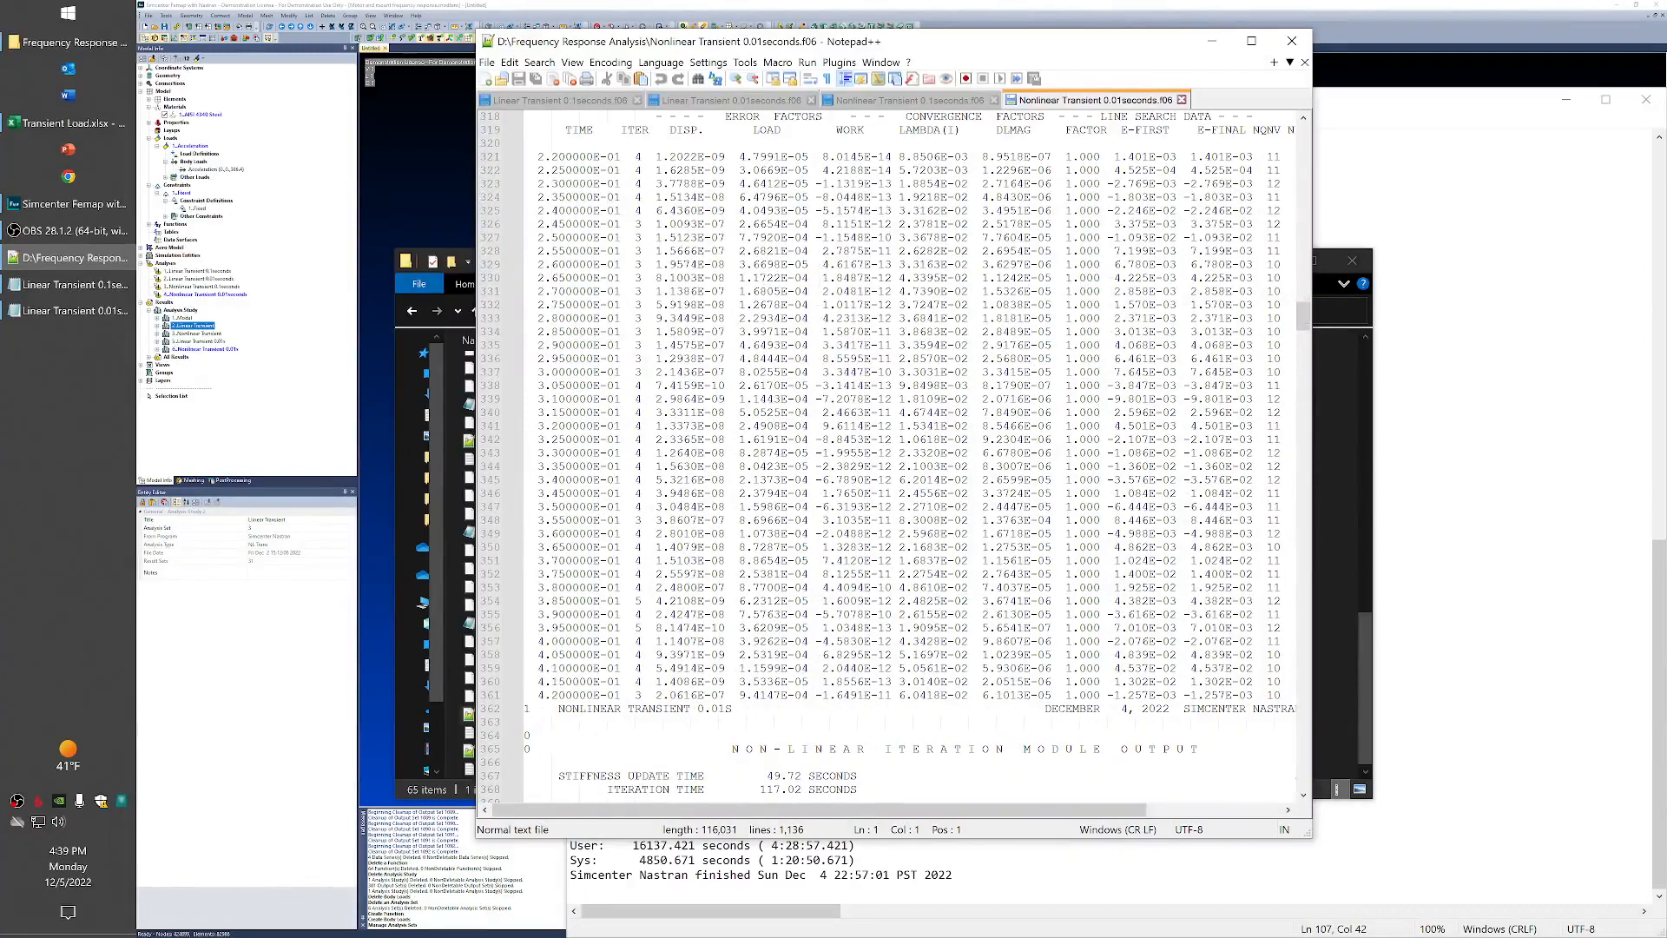
scroll(886, 451, "down", 13)
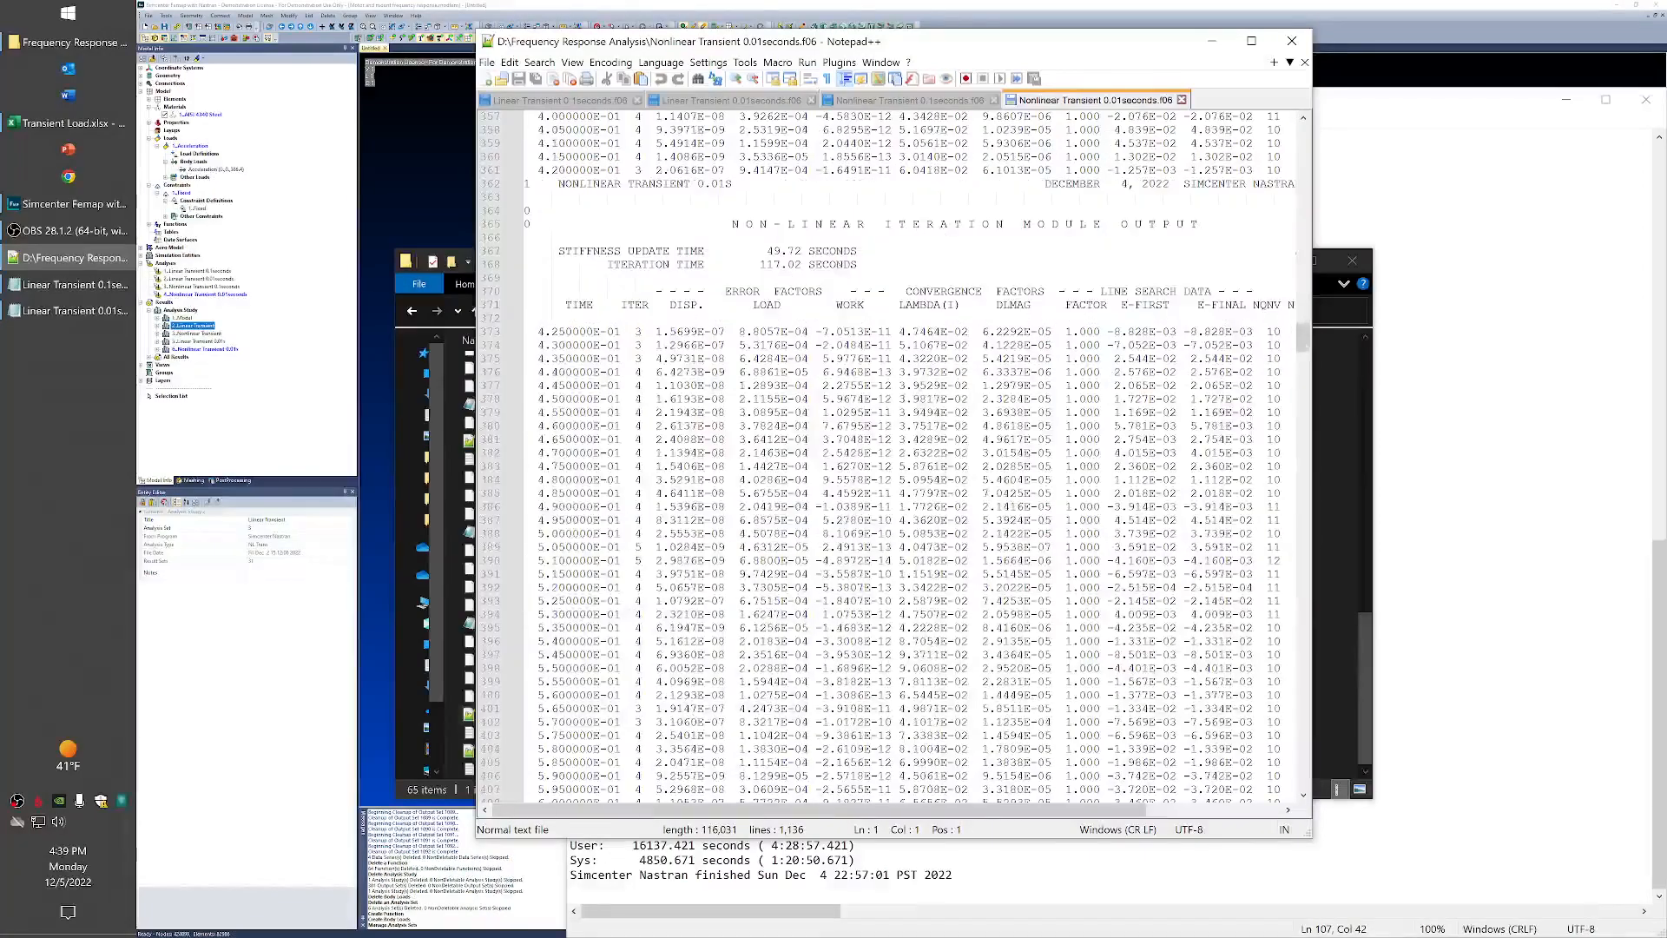
left_click_drag(1305, 343, 1244, 767)
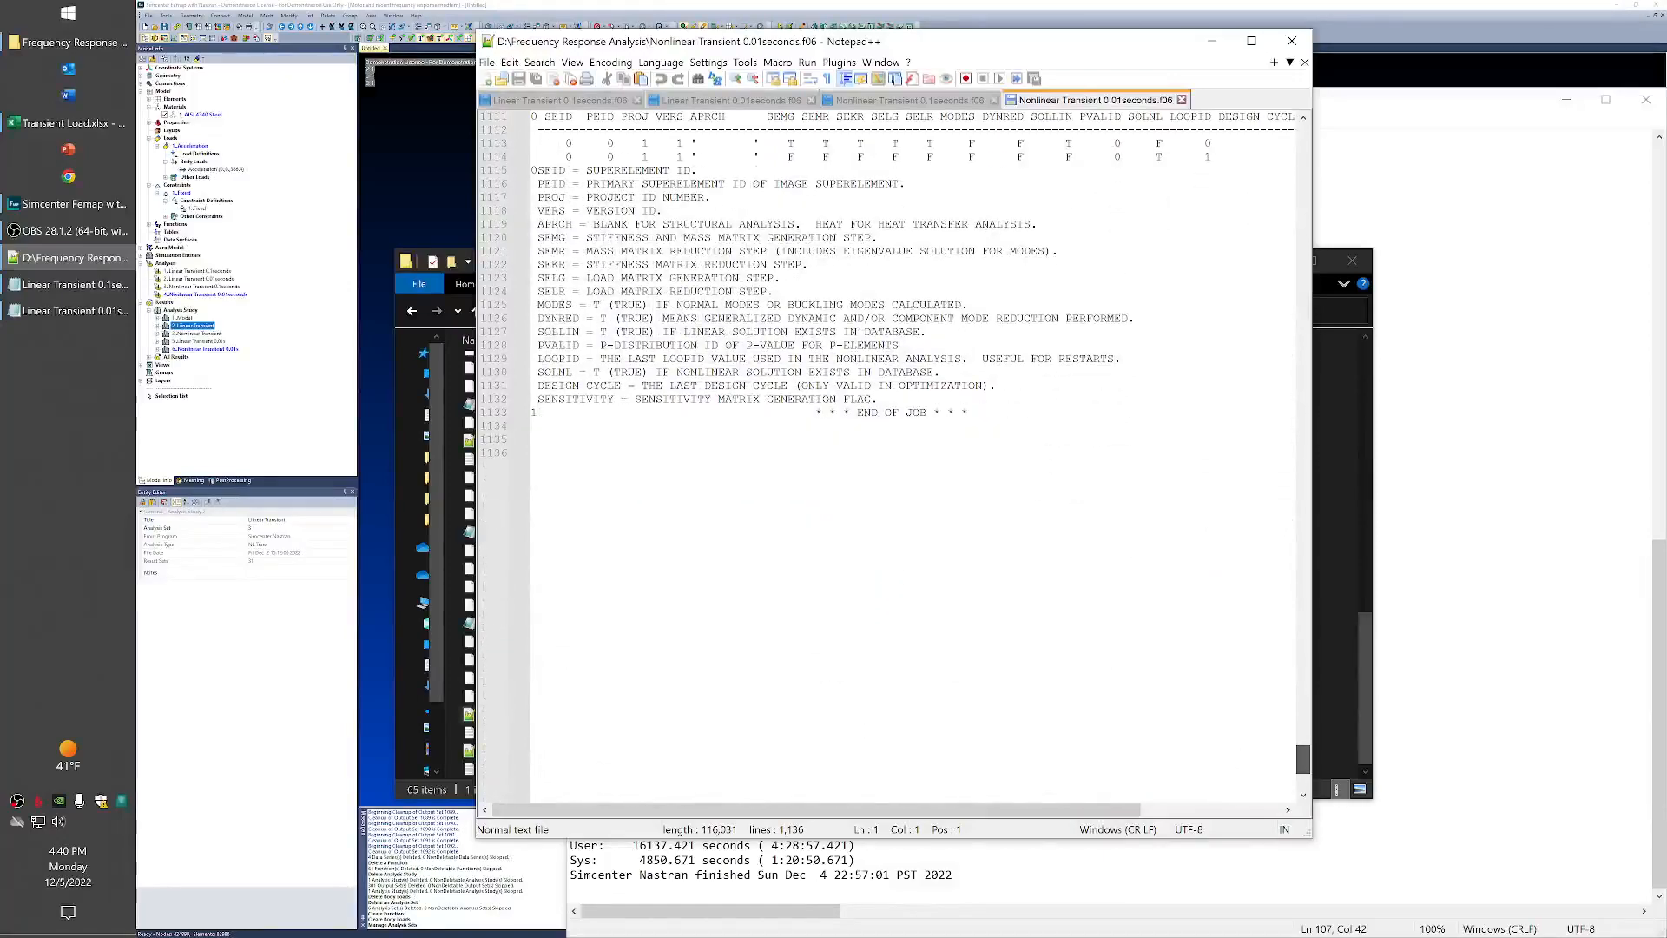
Step: Open the 0.01 second nonlinear transient log file from the Frequency Response Analysis folder and check its real run time
left_click(440, 672)
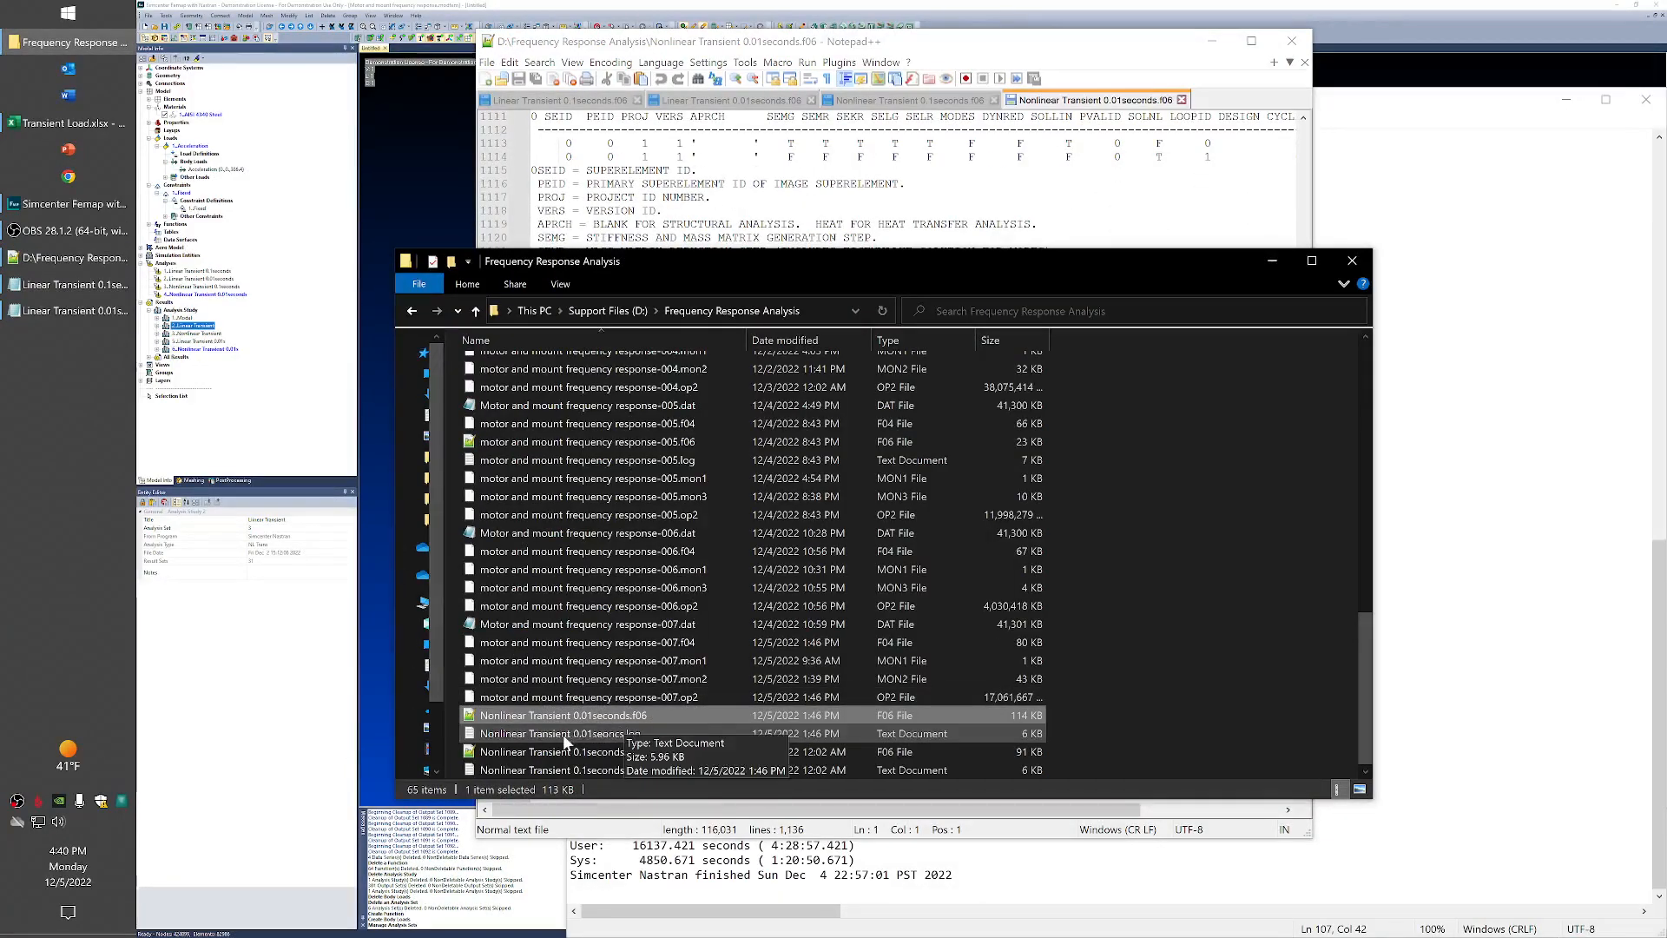
double_click(585, 734)
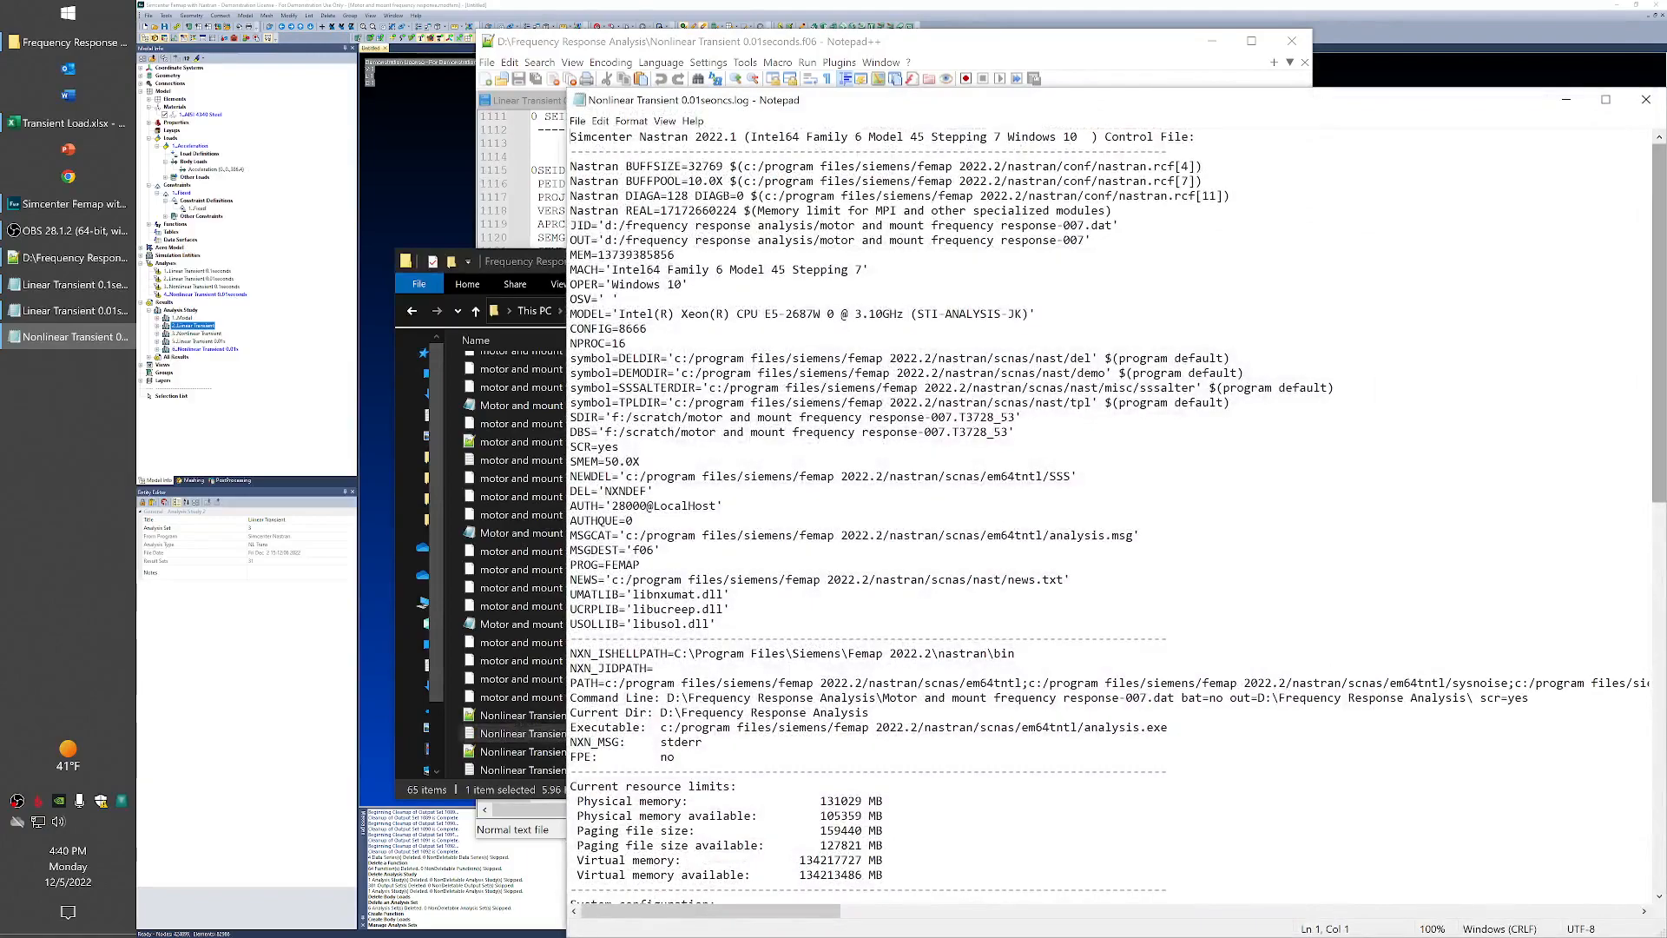
left_click_drag(1659, 178, 1634, 622)
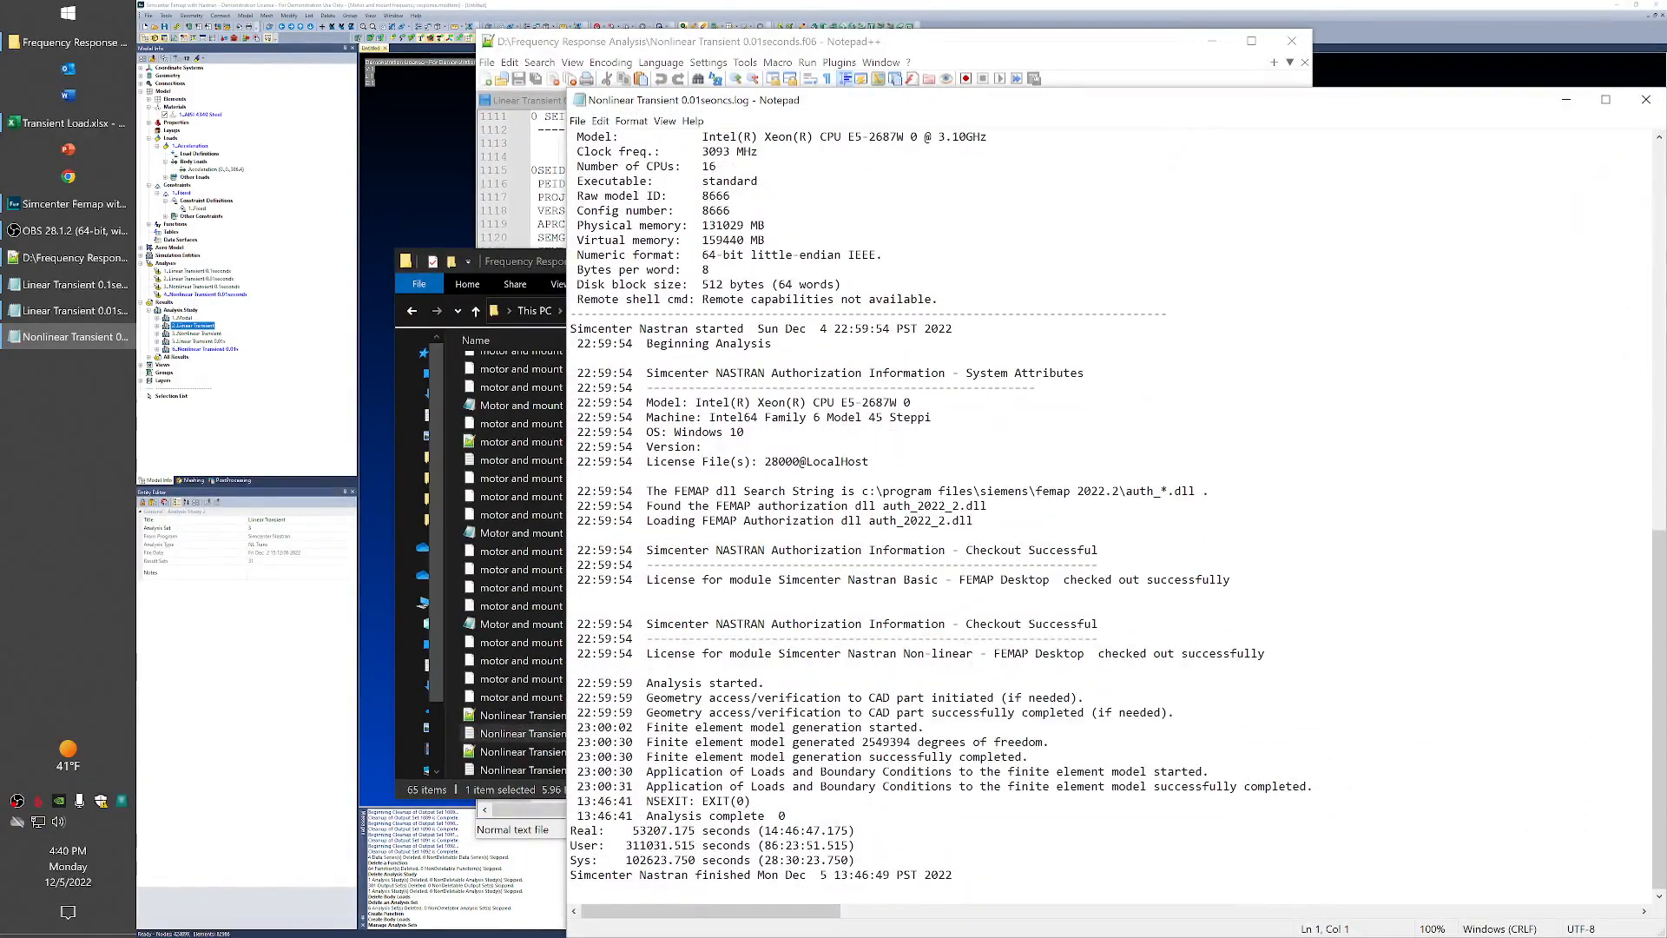
double_click(809, 831)
left_click(859, 831)
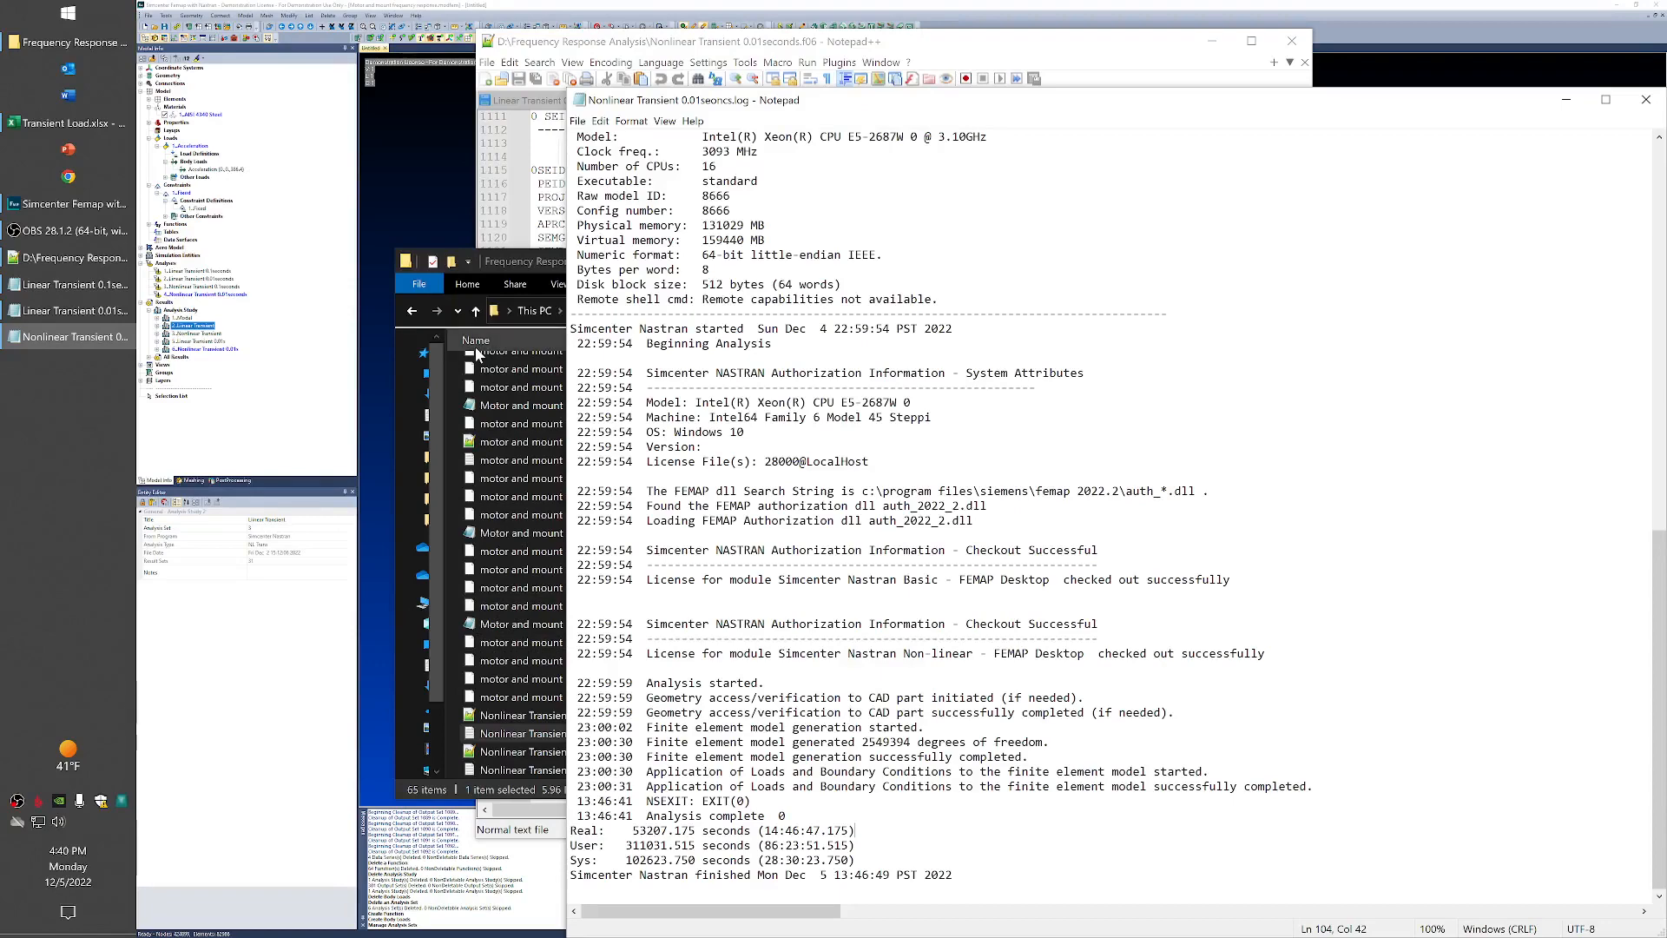
Step: Switch back to Simcenter Femap and choose a Case 1 time step further down the list as the postprocessing output set
left_click(446, 157)
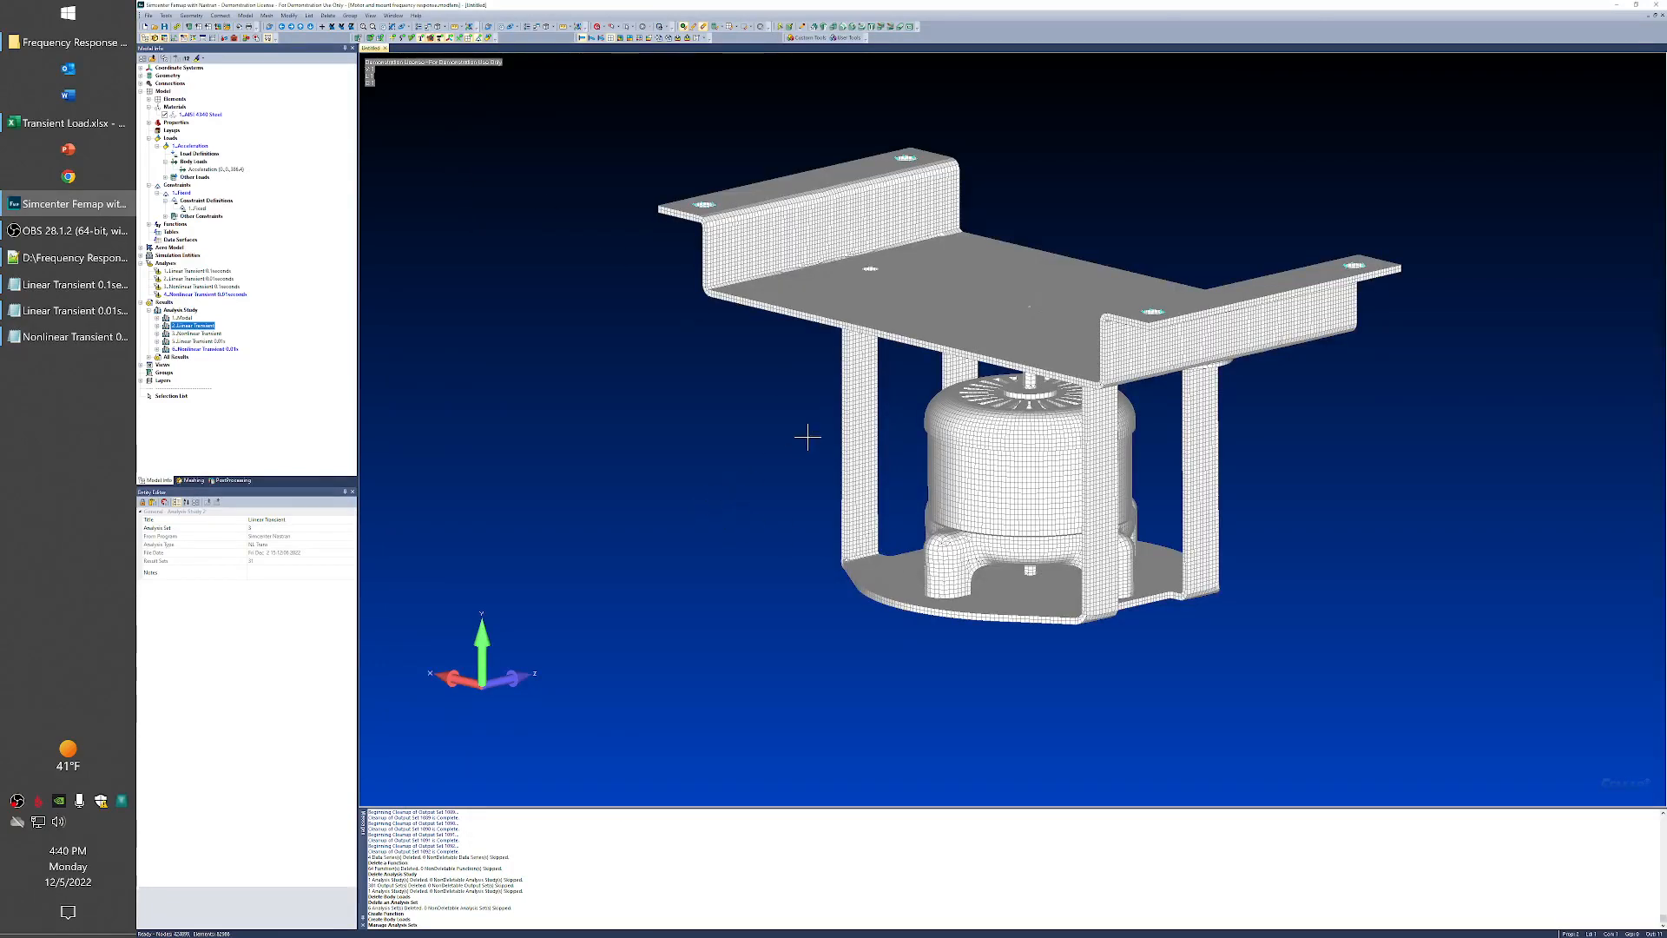
left_click(231, 480)
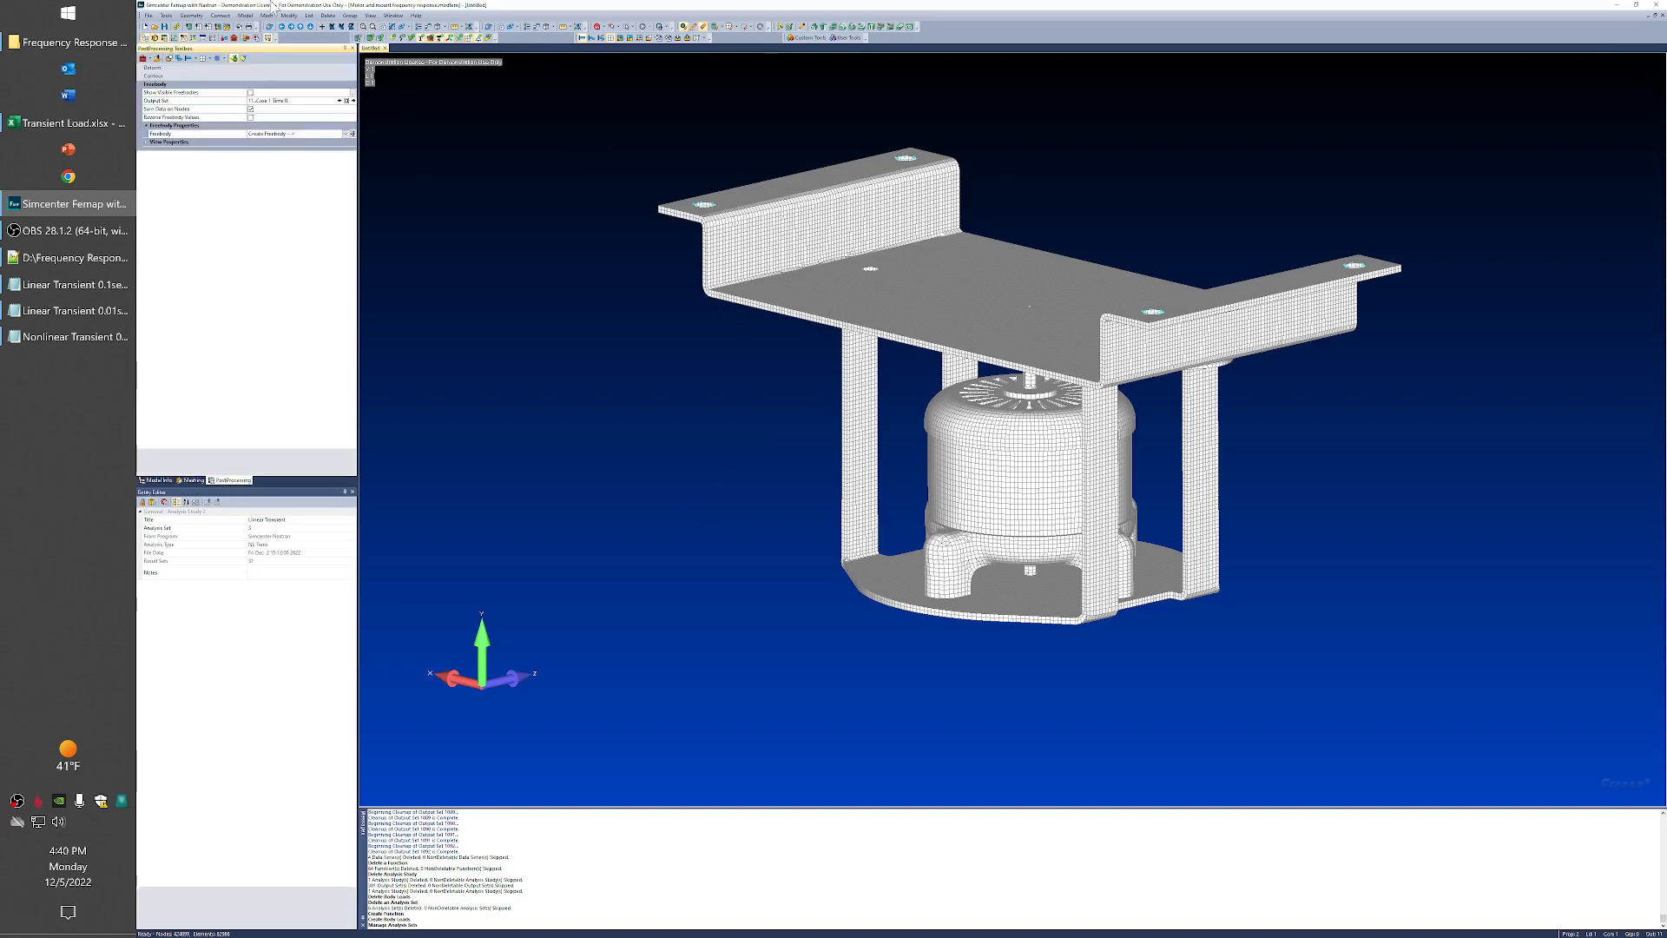
left_click(347, 101)
scroll(216, 282, "down", 10)
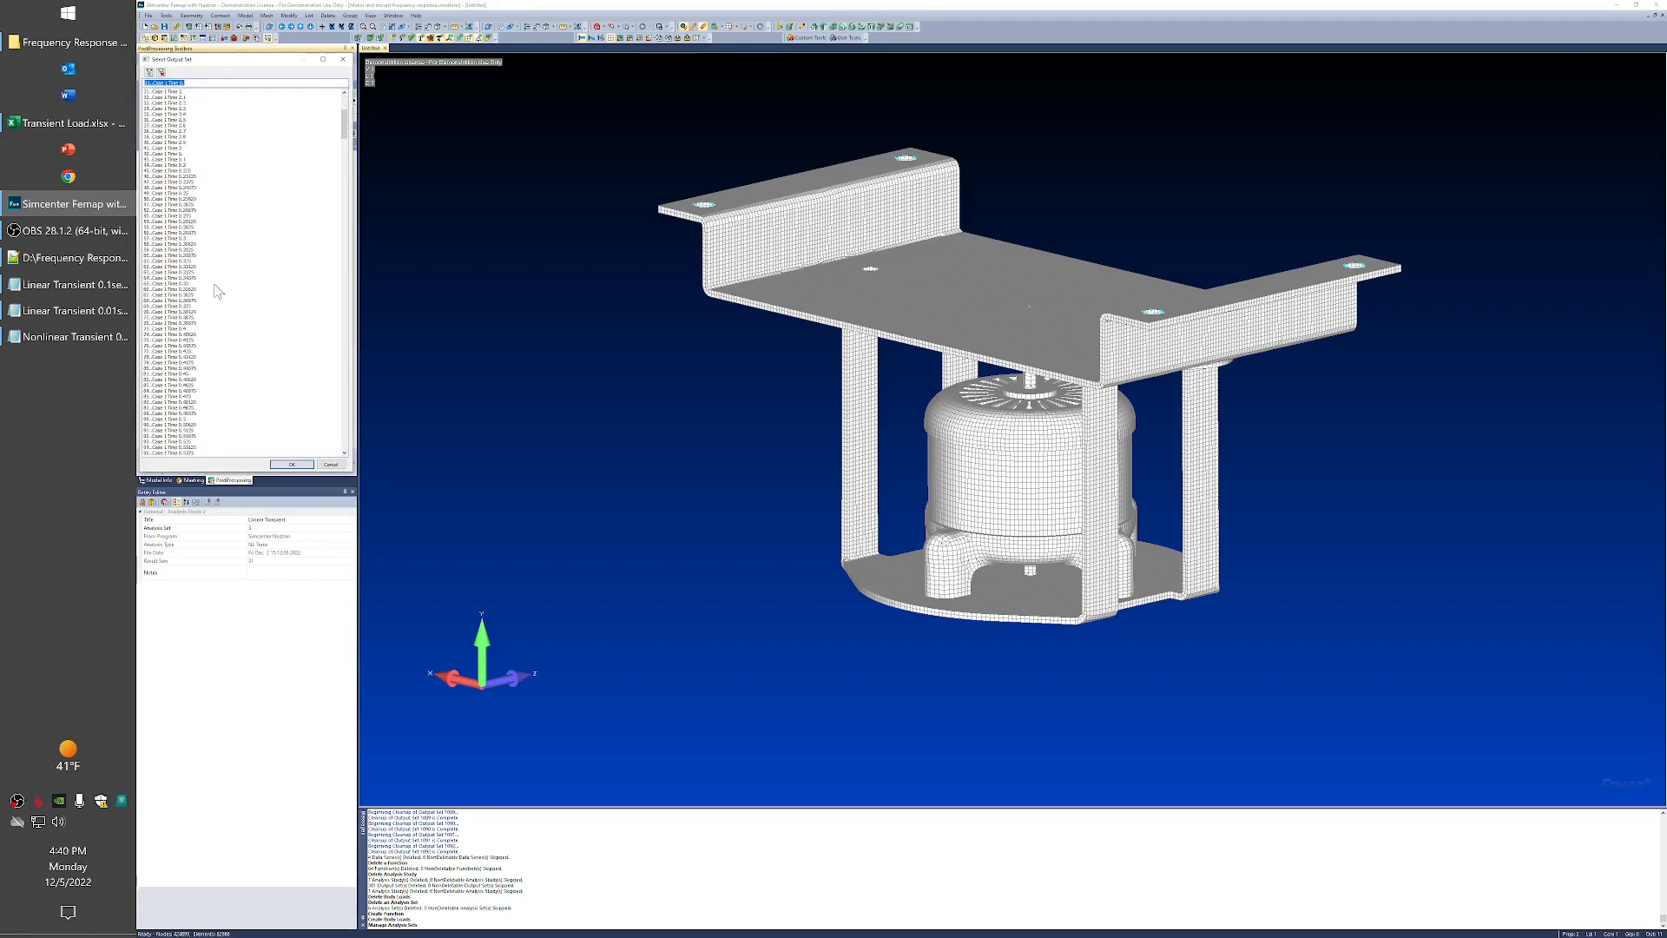
scroll(221, 340, "down", 5)
left_click(181, 391)
left_click(292, 465)
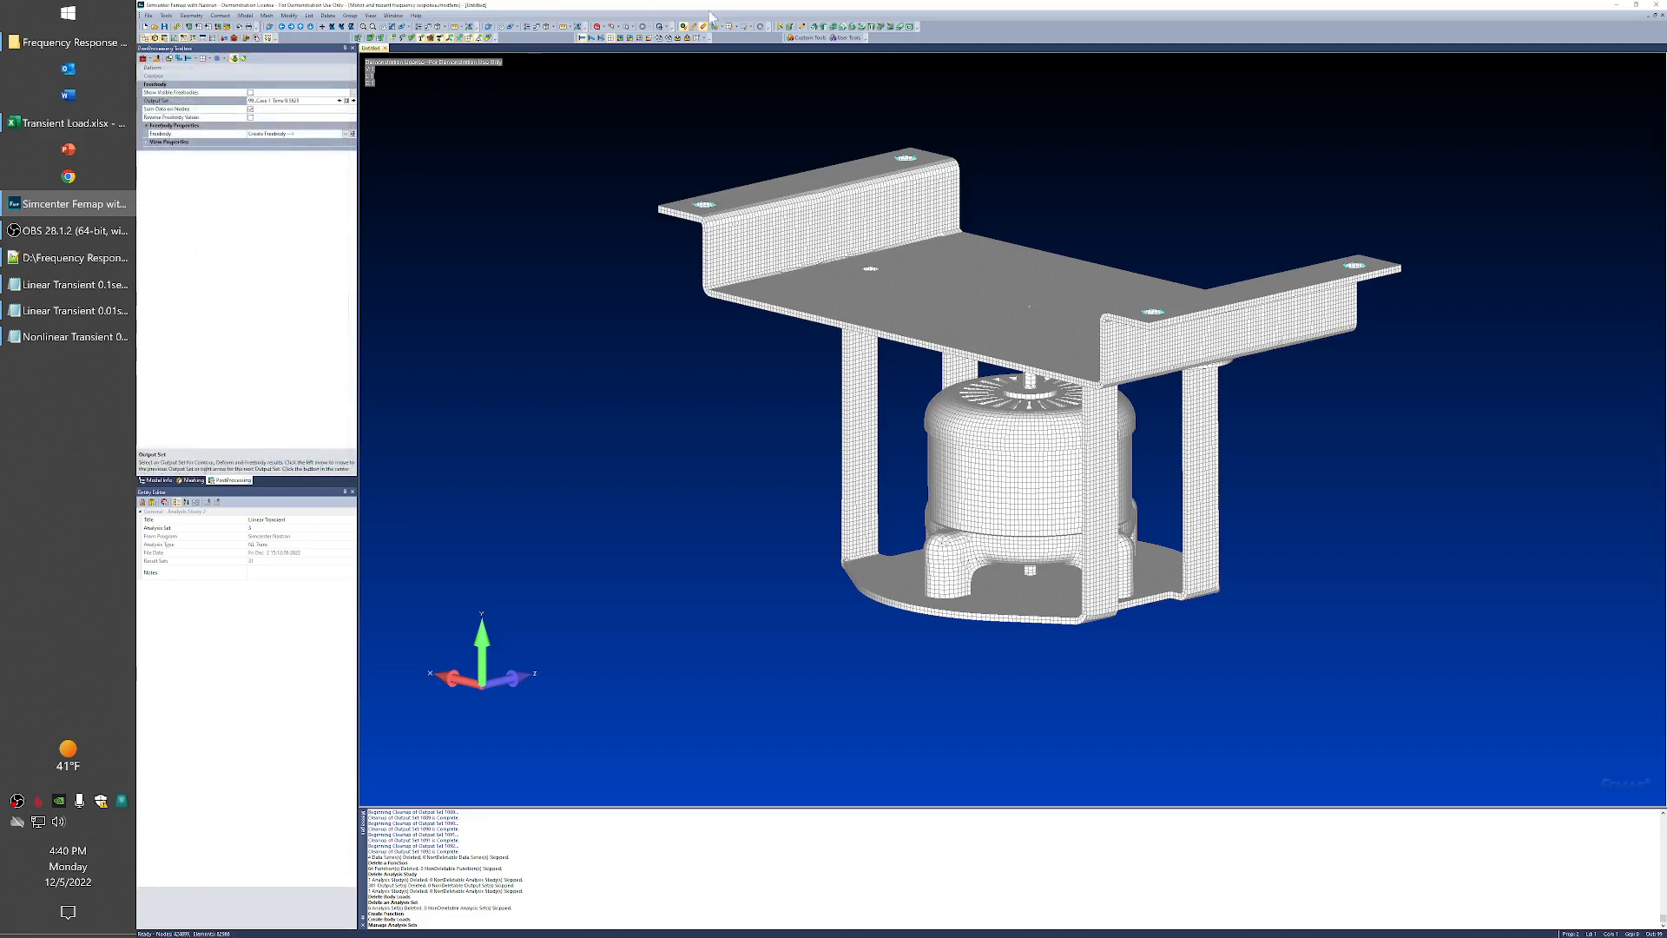
Step: Display the bracket and motor model in its deformed shape with a translation contour for the selected output set
left_click(592, 38)
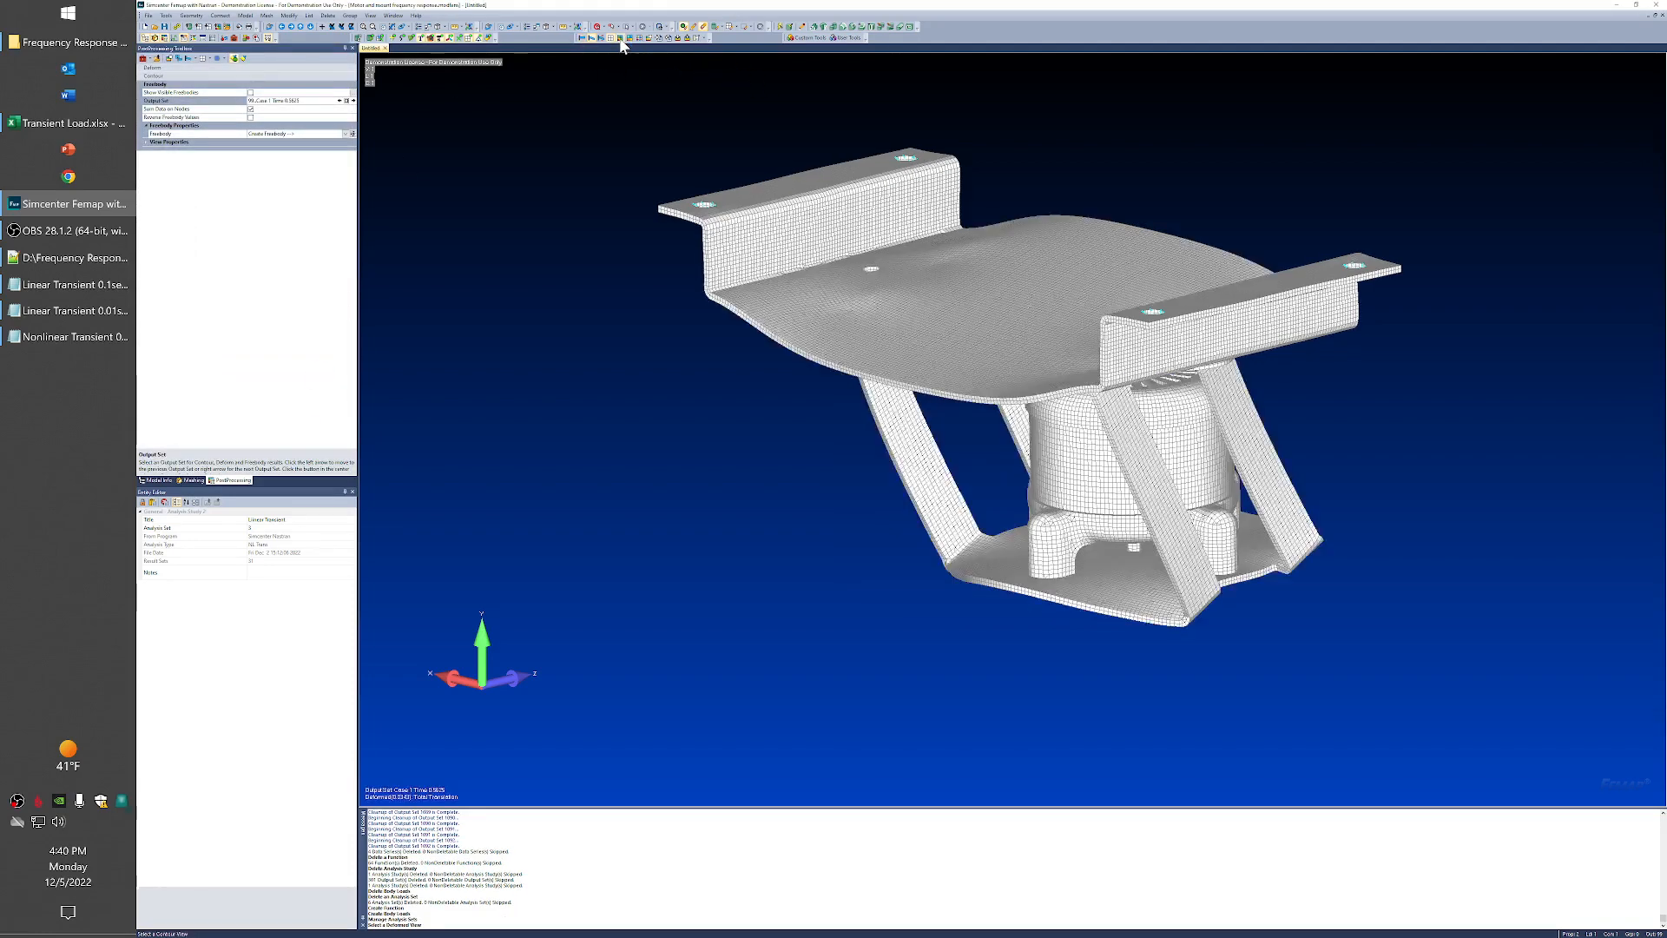
left_click(620, 38)
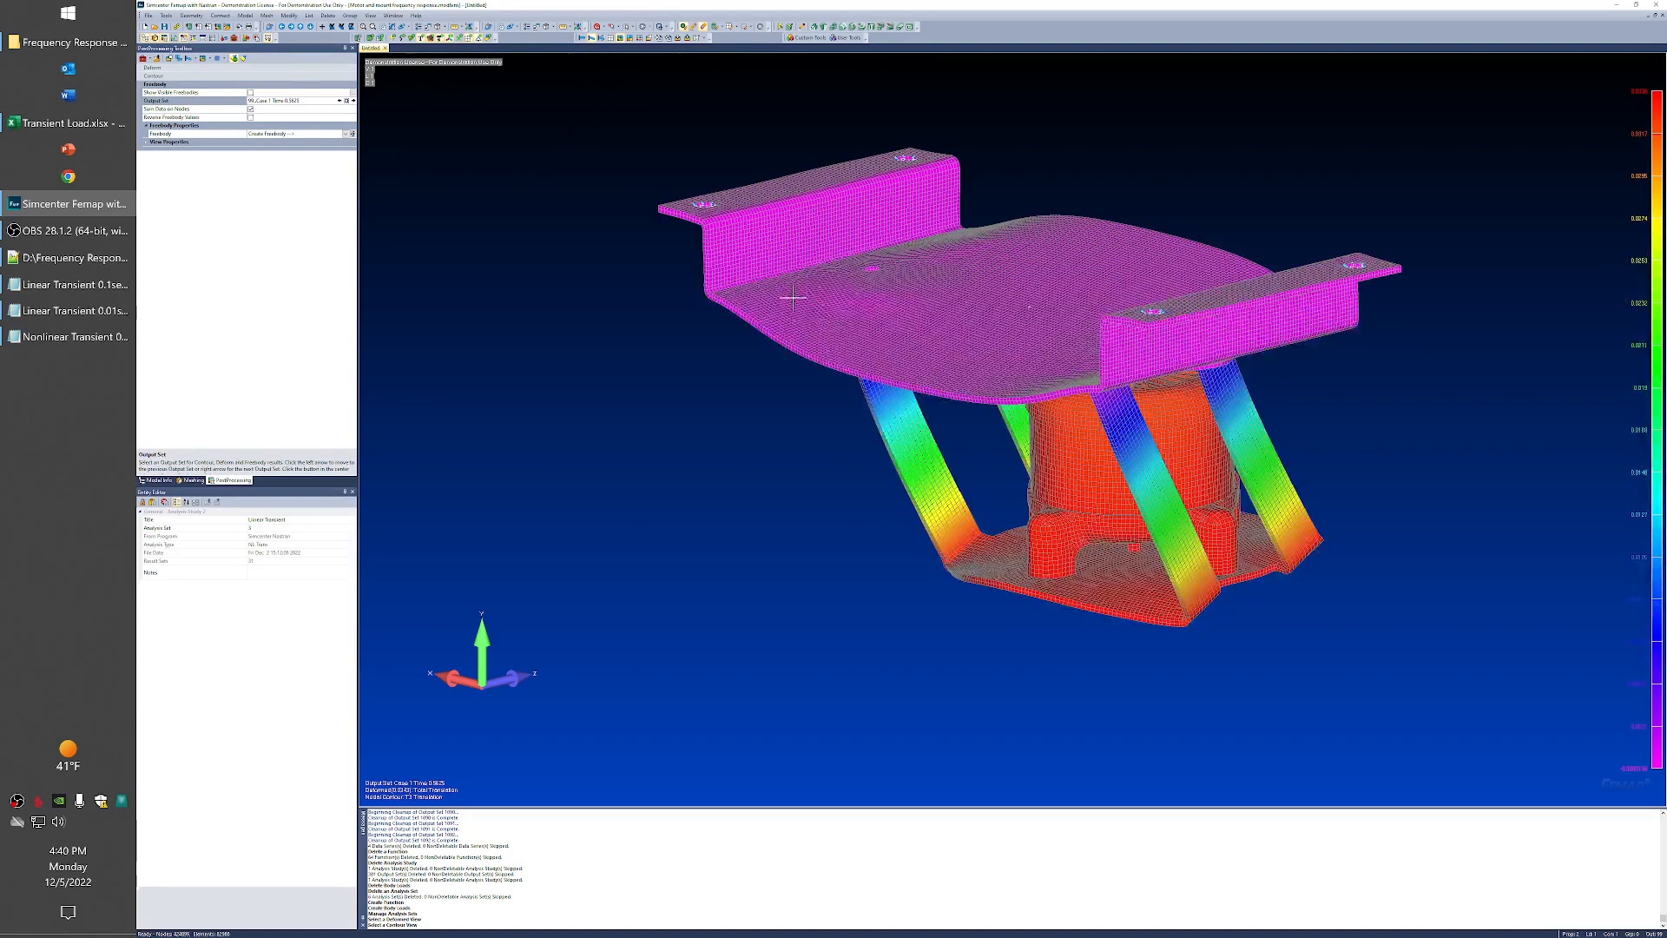
mouse_move(1093, 414)
middle_mouse_down()
mouse_move(1115, 356)
mouse_move(1098, 348)
mouse_move(1067, 432)
middle_mouse_up()
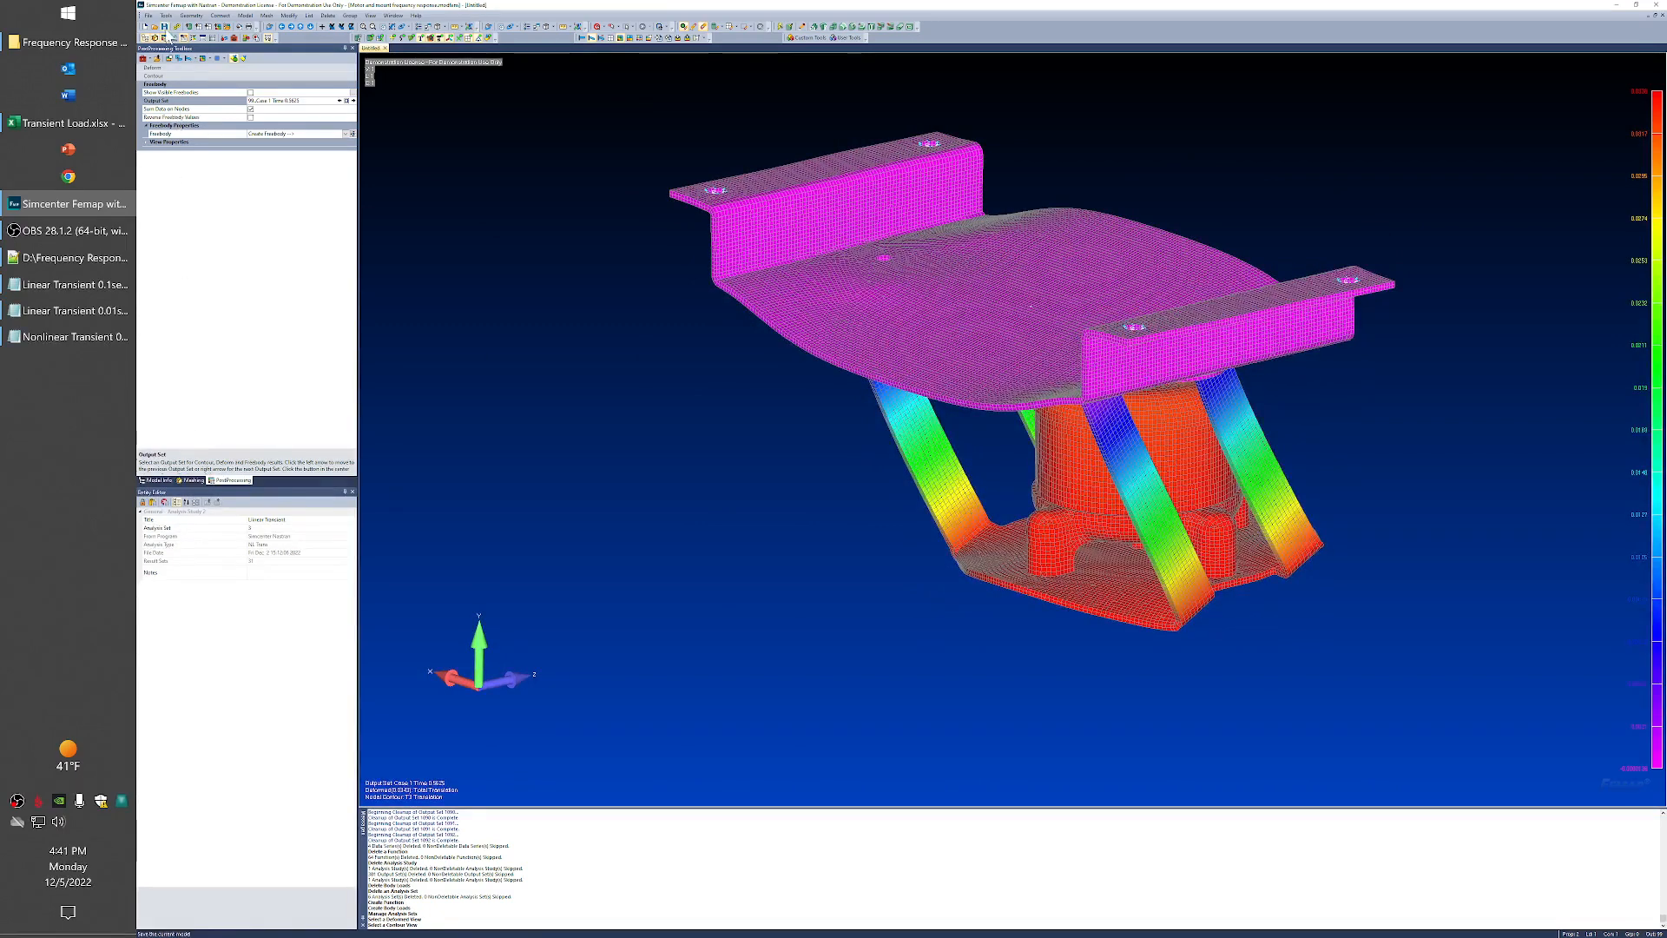
Step: Start a new chart data series titled Linear Static 0.1Seconds and set its type to Vector vs. Set
left_click(174, 39)
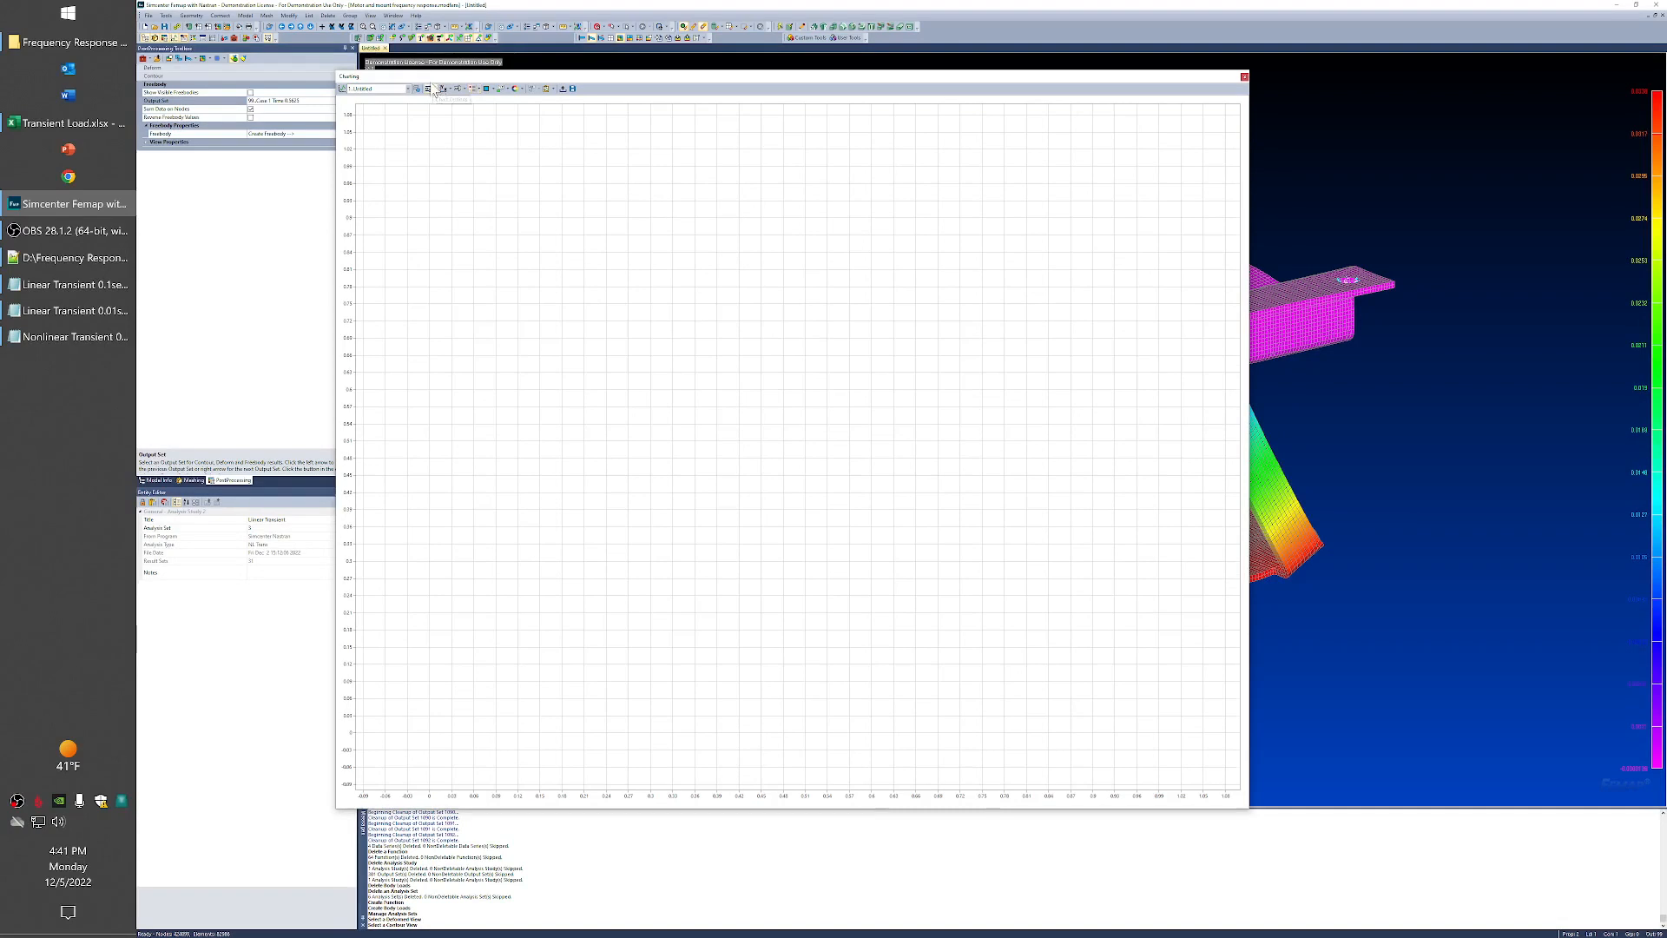
left_click_drag(642, 84, 658, 114)
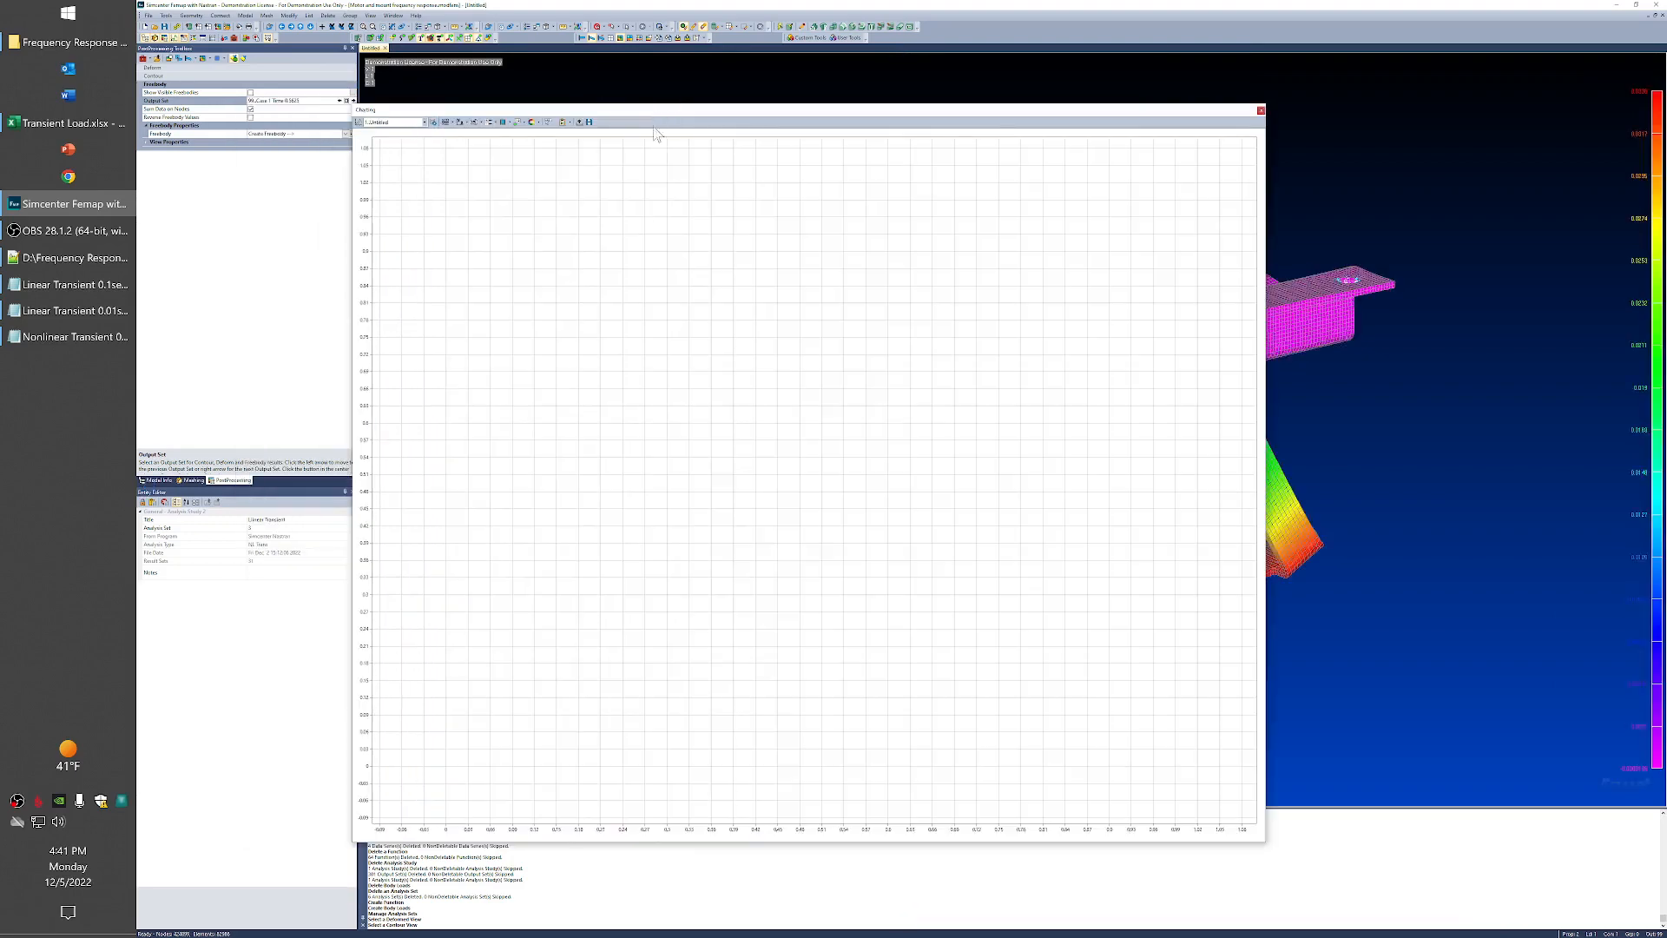
left_click(433, 122)
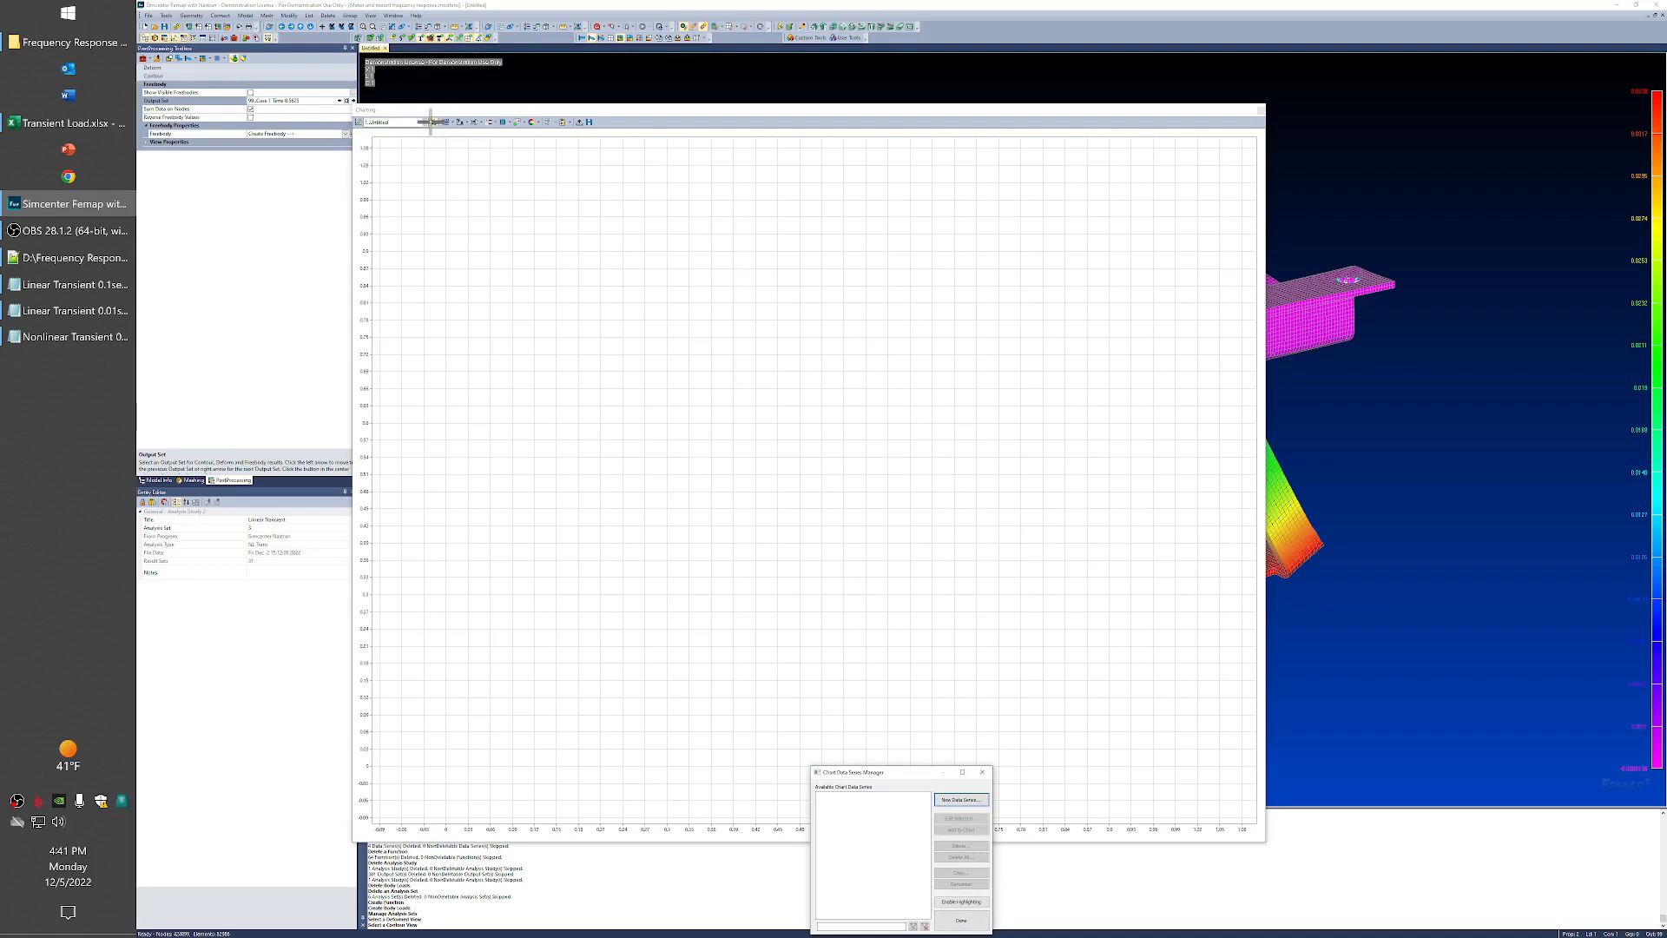
left_click(974, 800)
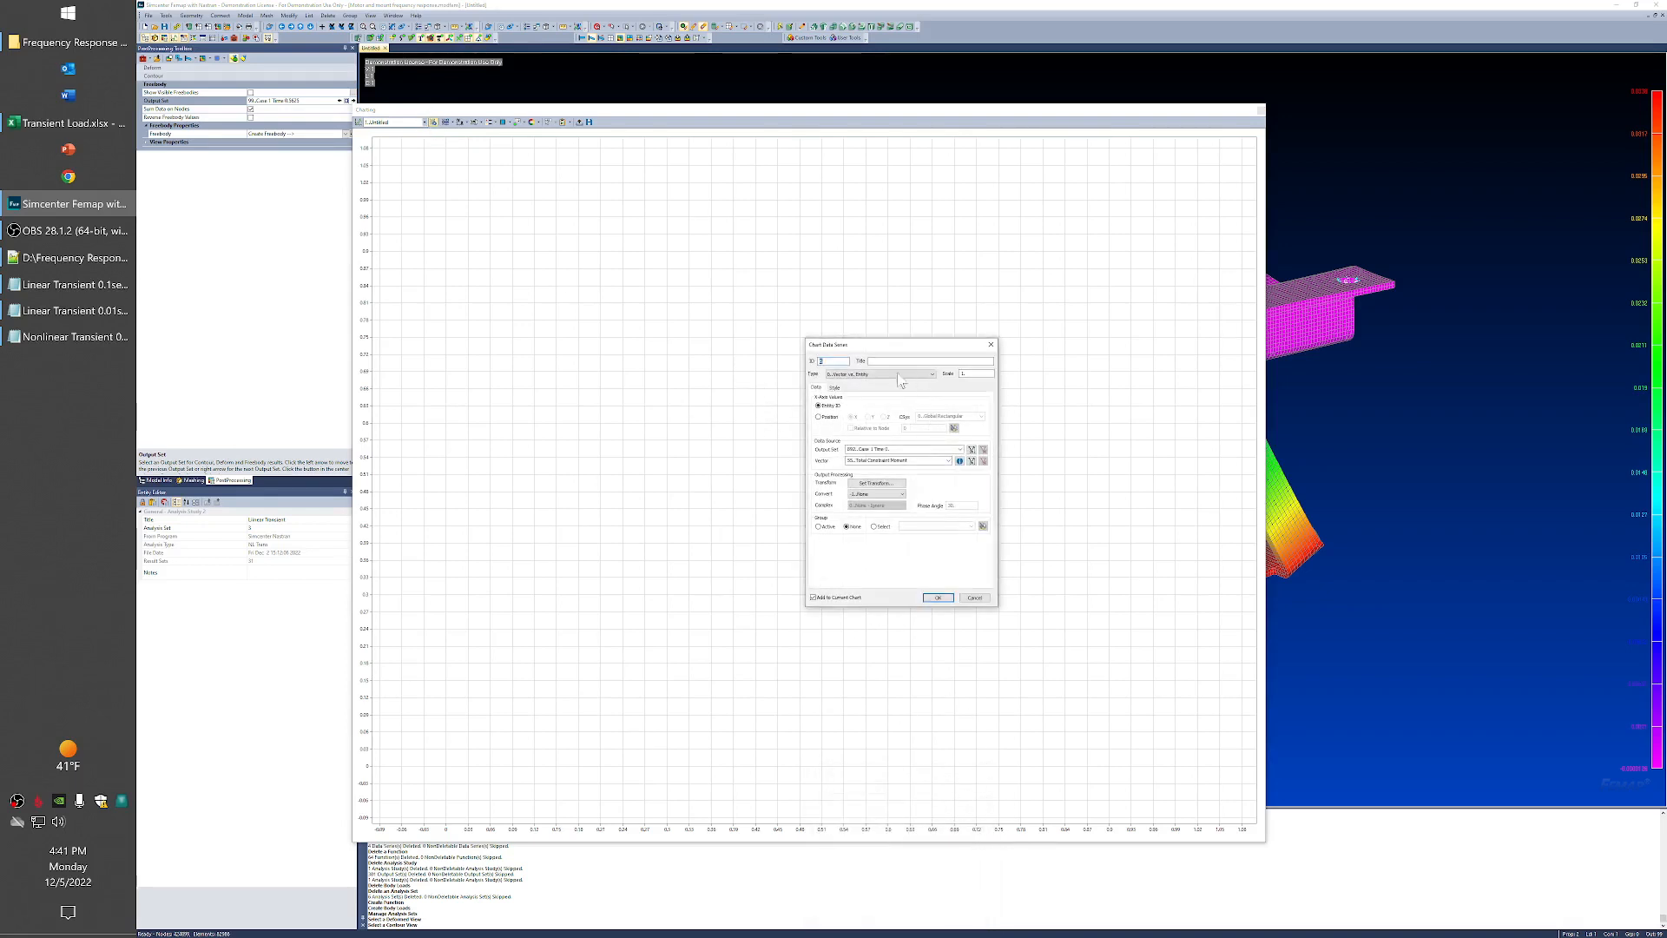
type("Linear Static 0.1Seconds")
left_click(888, 374)
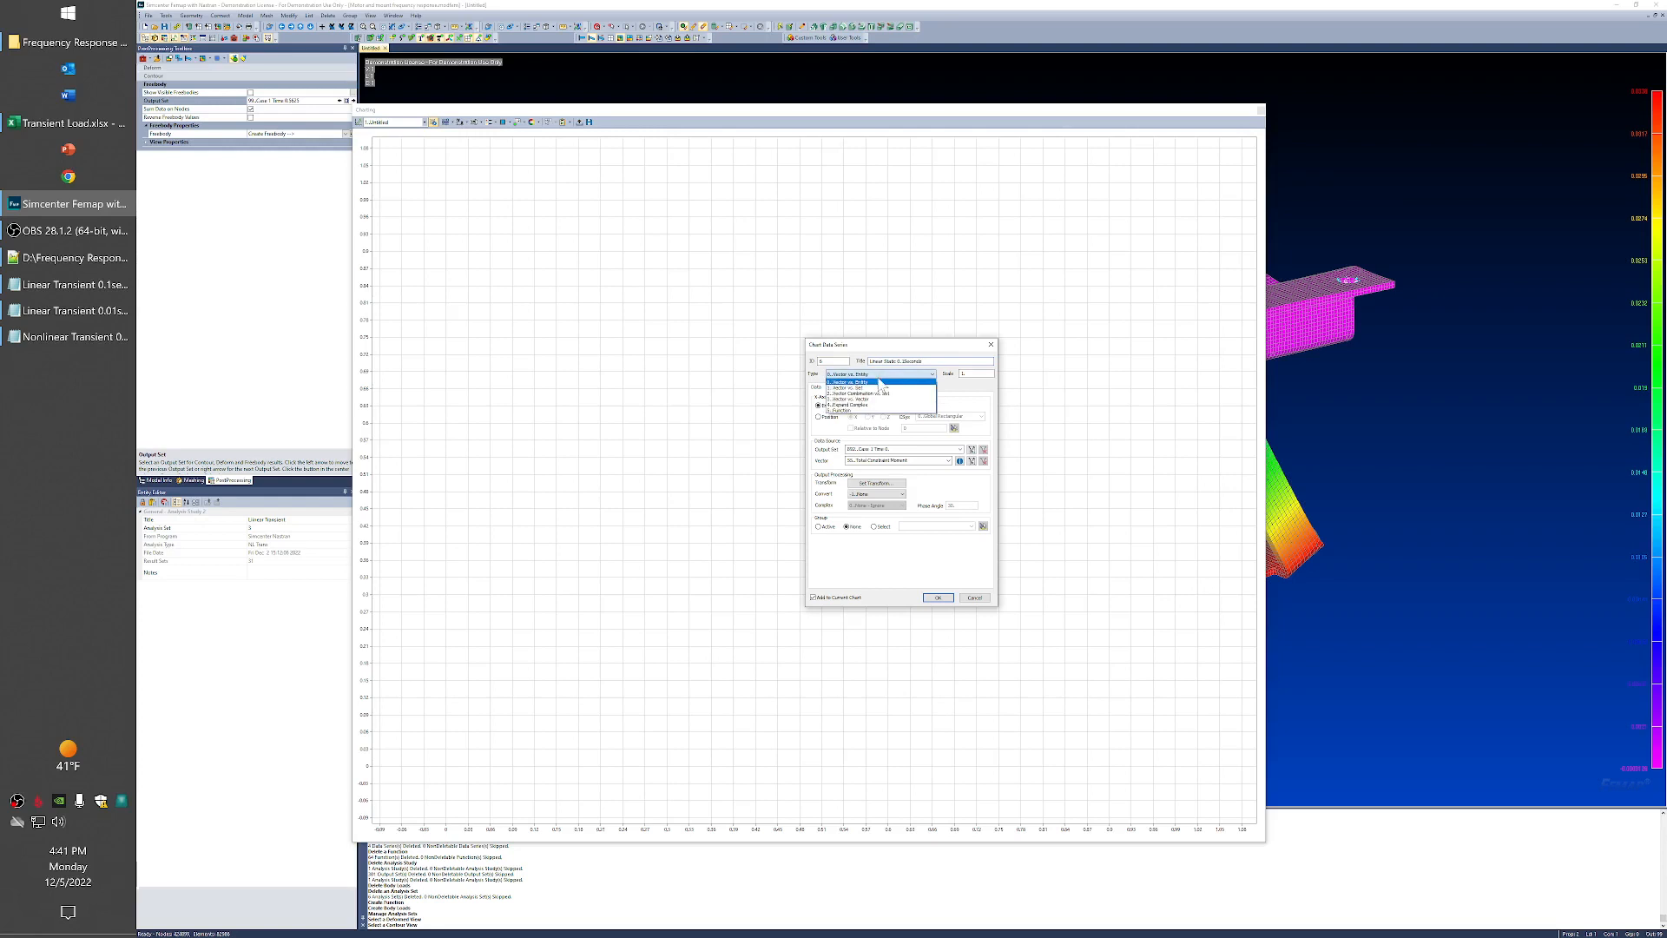
left_click(884, 388)
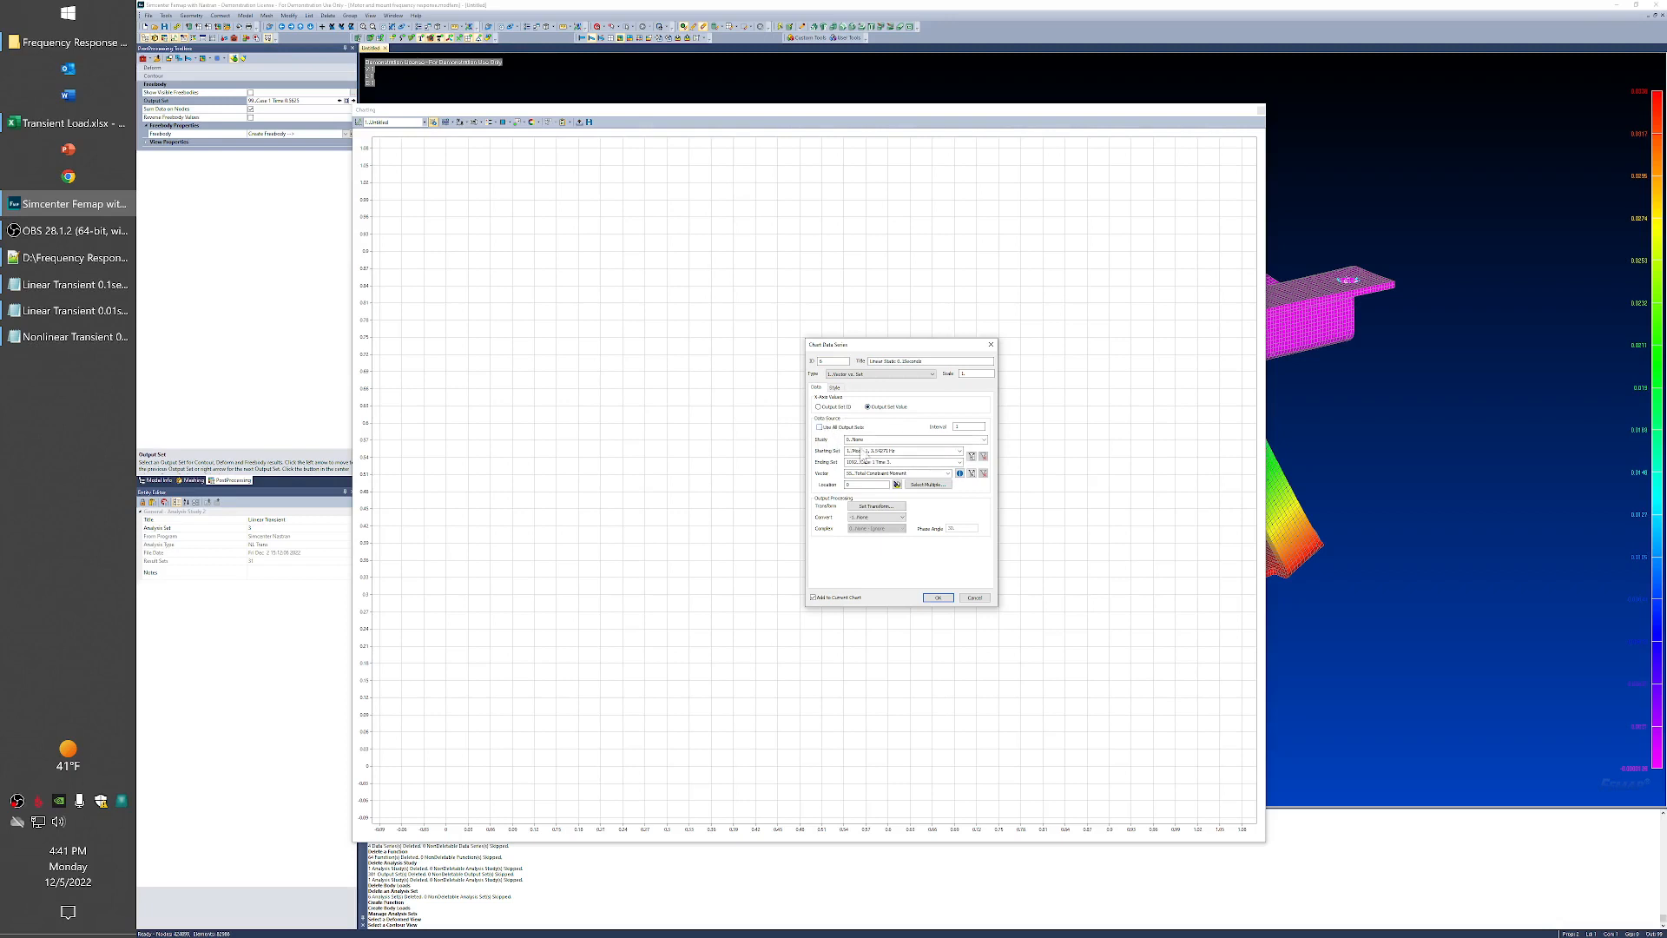
left_click(984, 439)
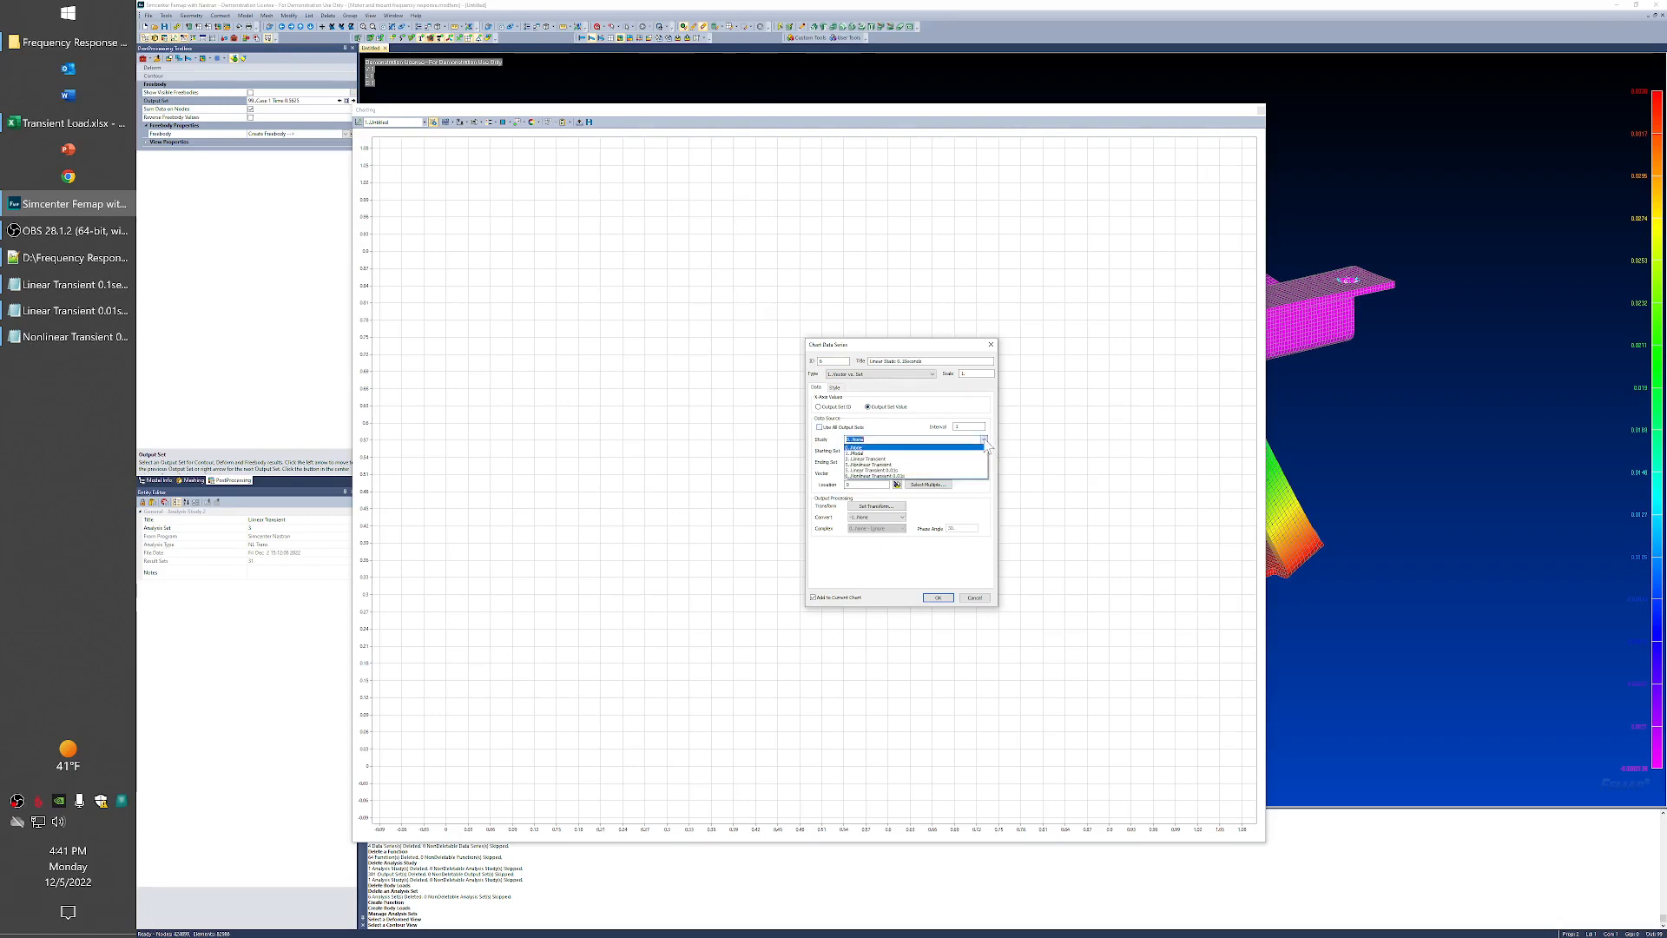
left_click(864, 460)
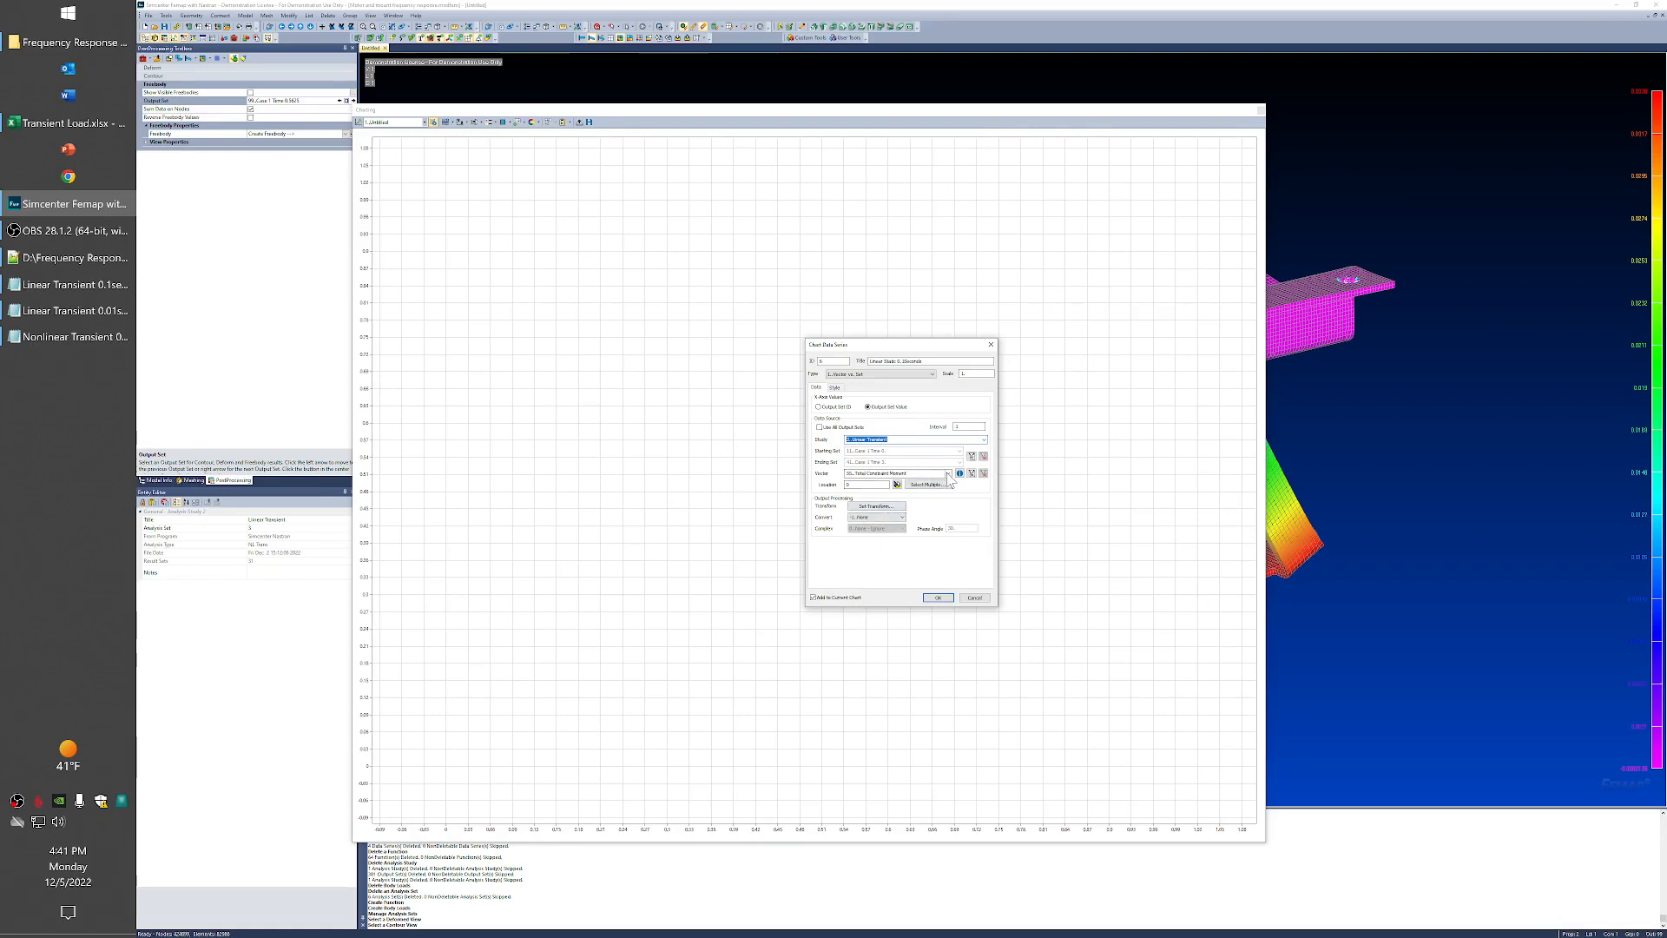
left_click(948, 473)
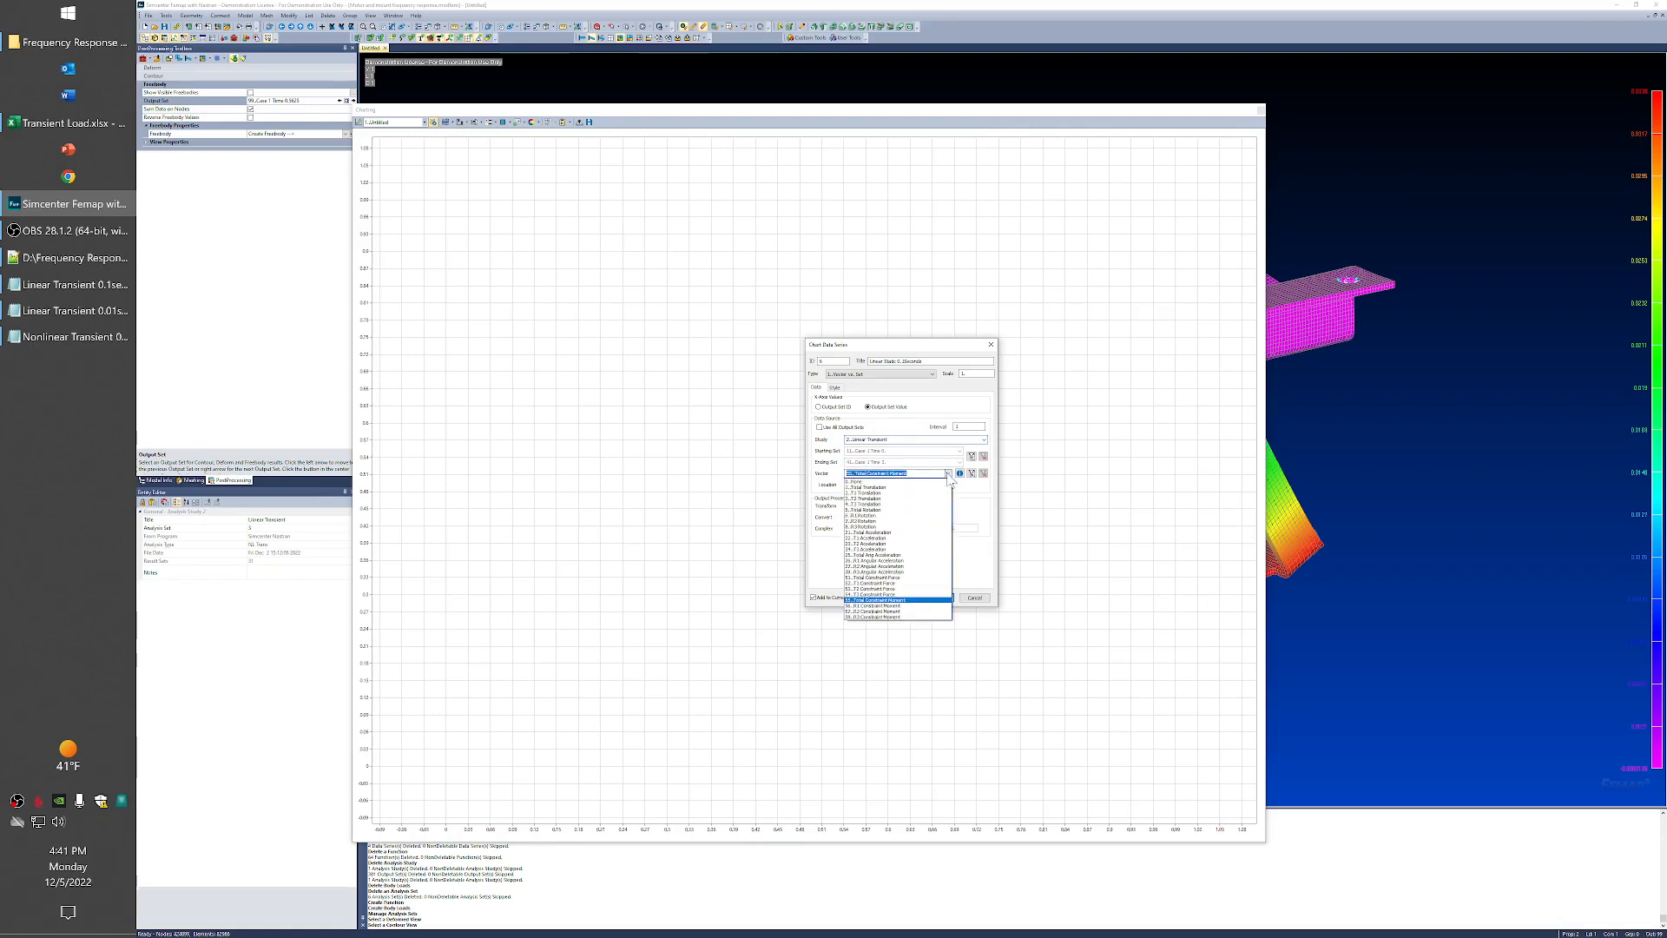
left_click(864, 505)
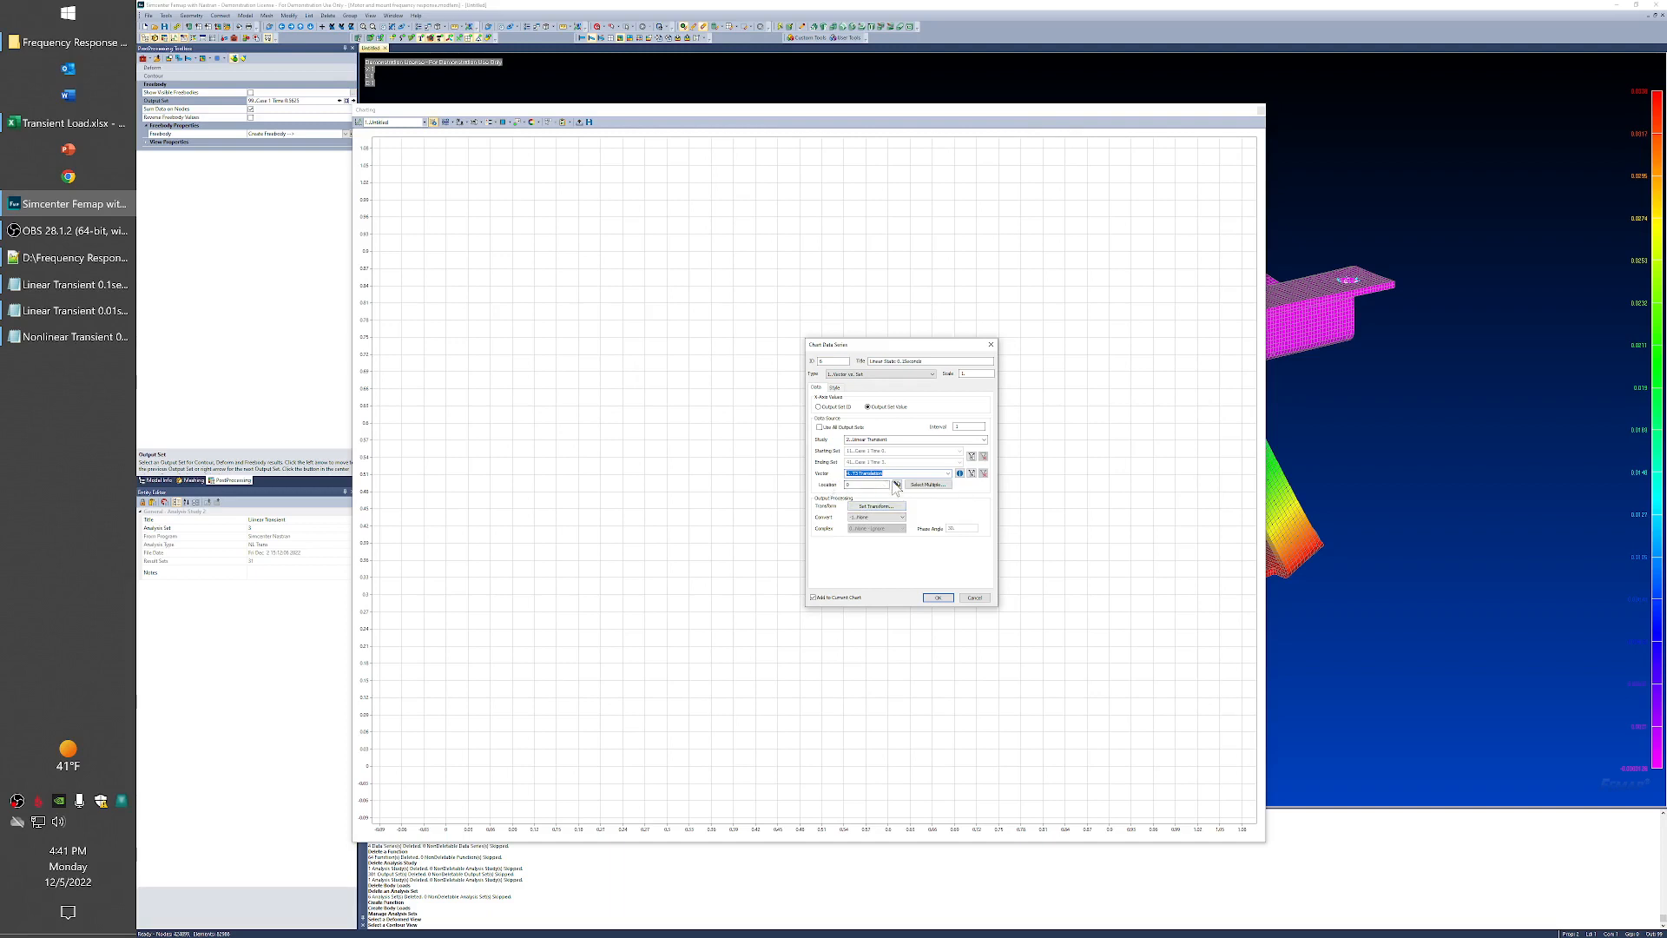
key("Tab")
left_click(1353, 266)
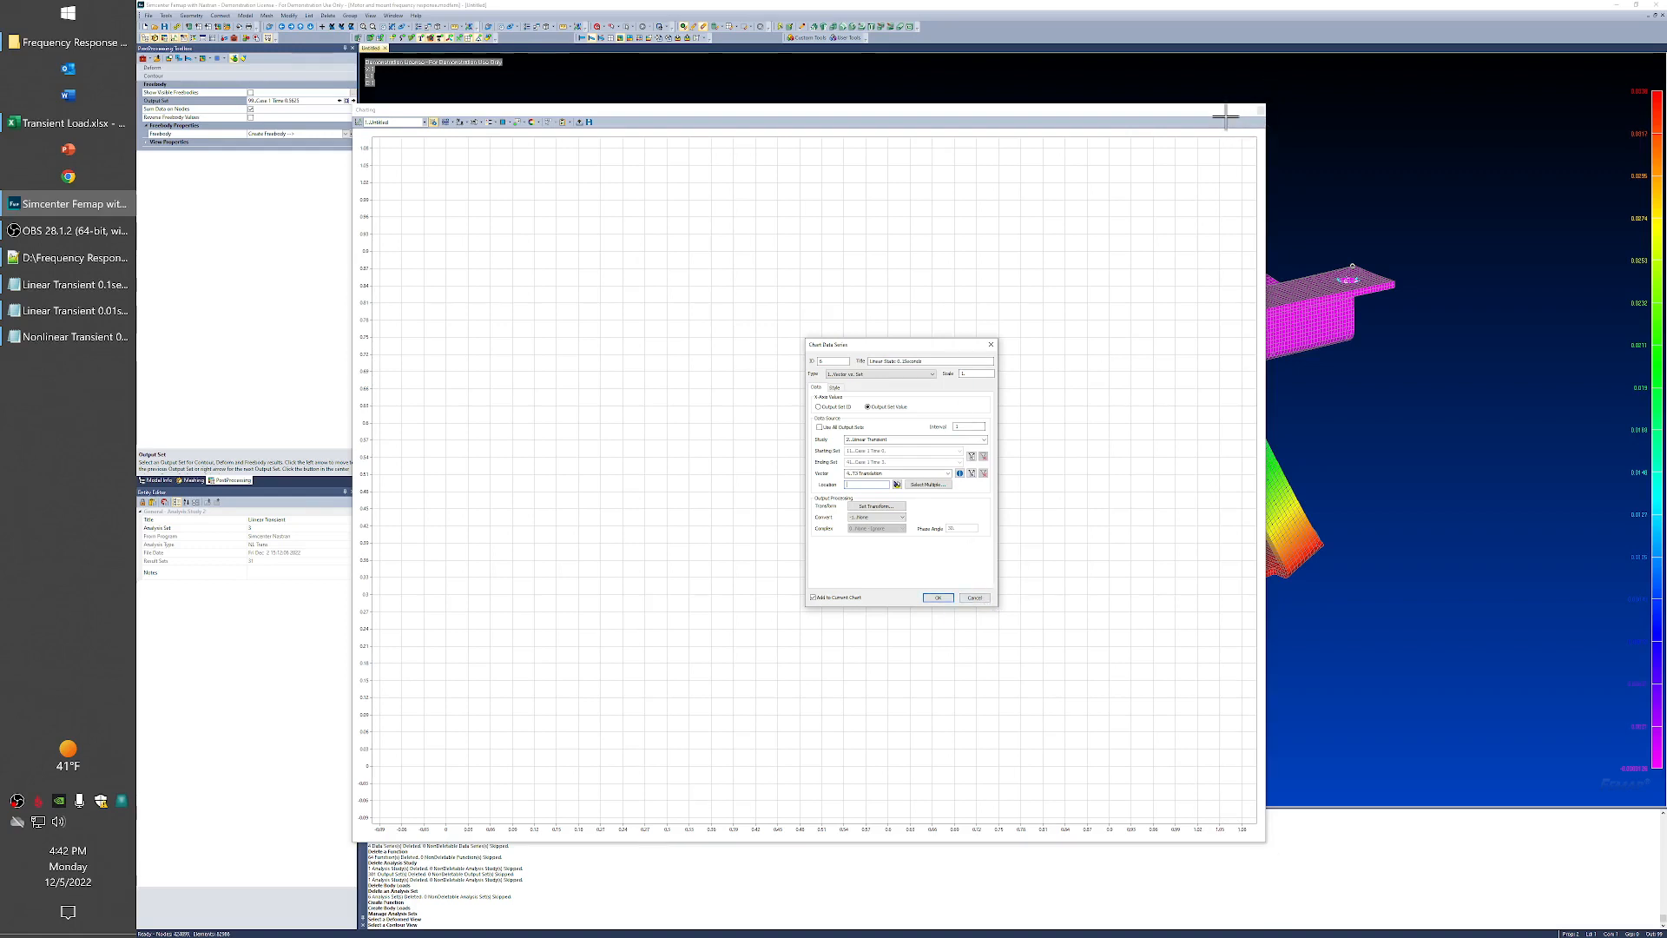
left_click(977, 598)
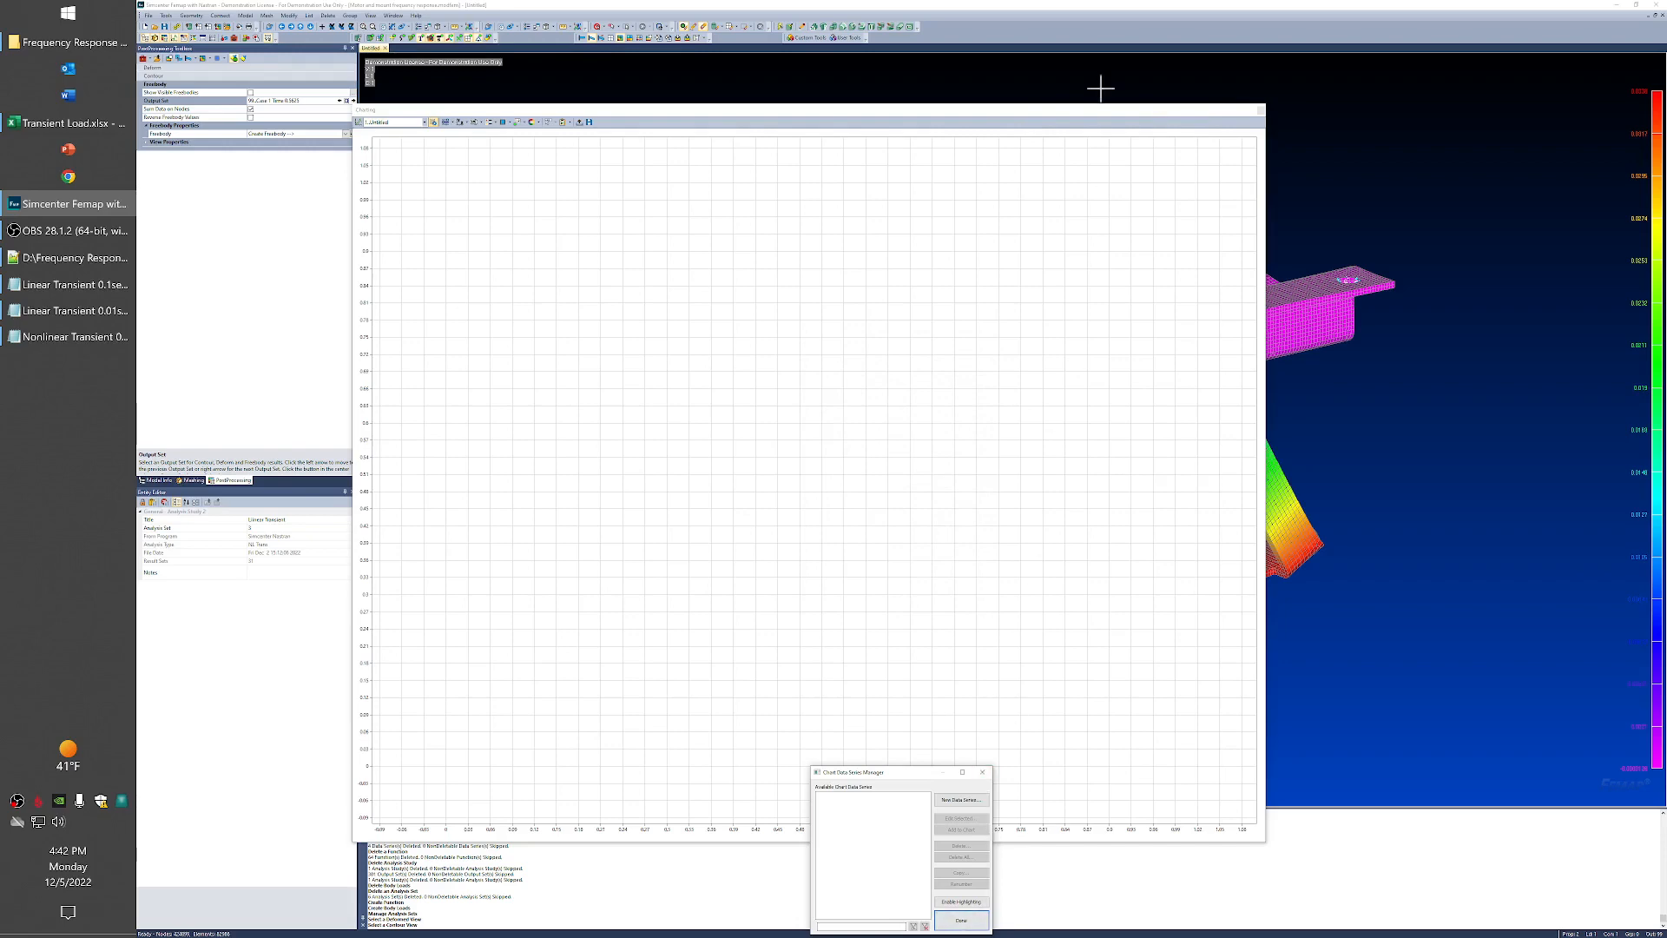
left_click(961, 921)
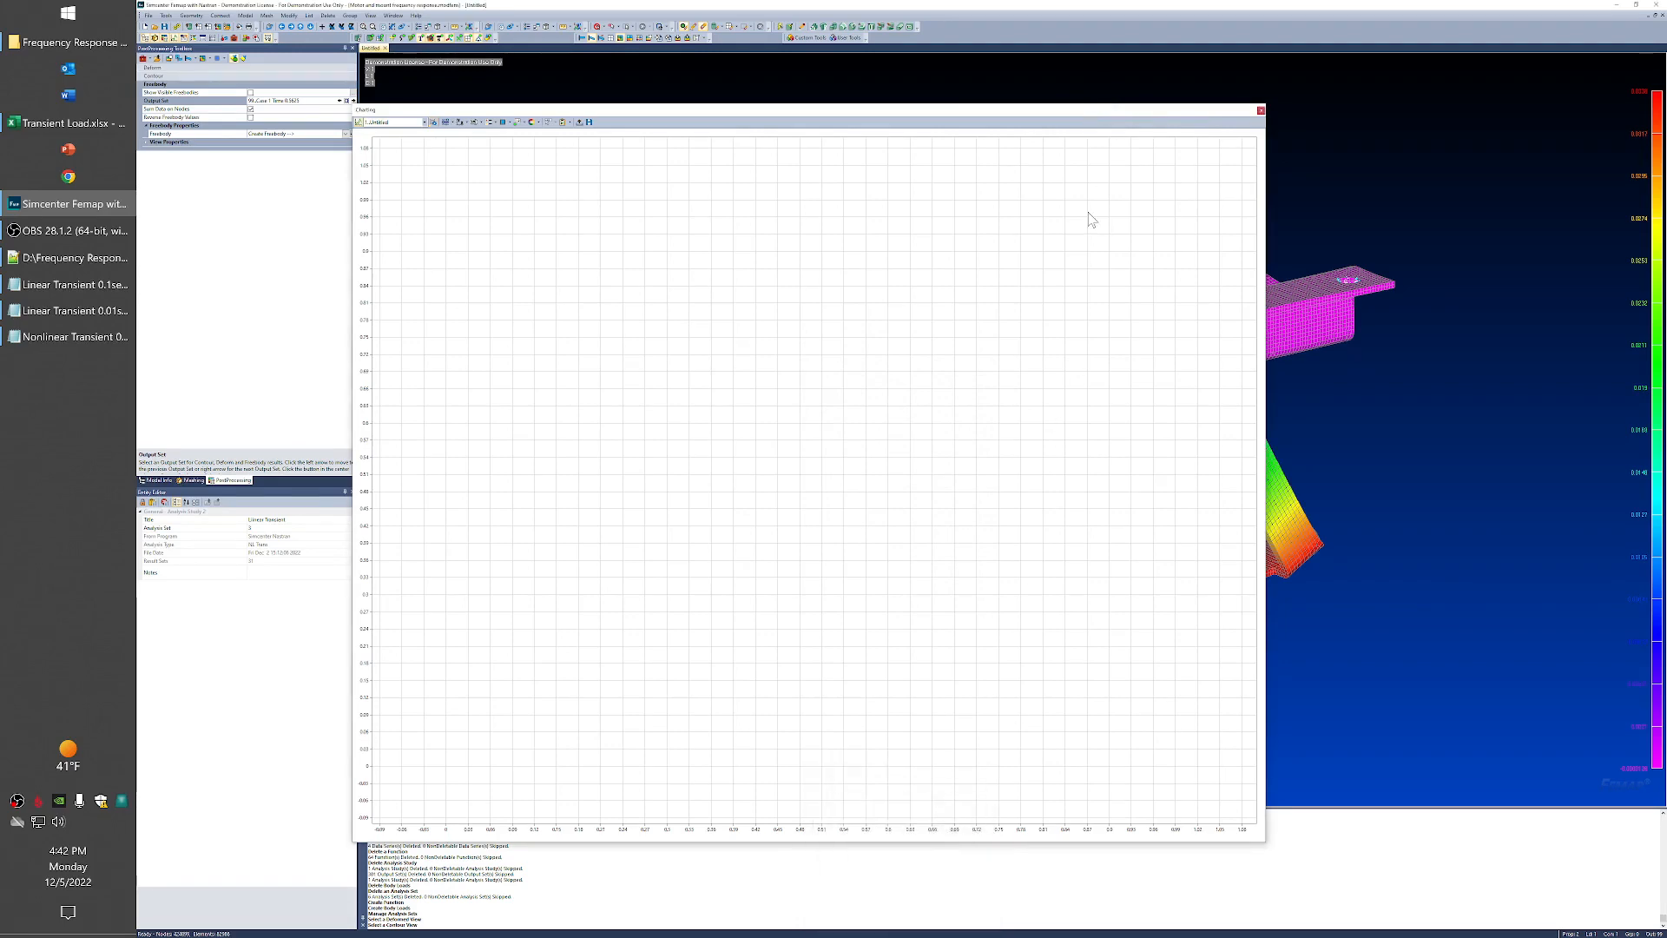
Step: Move and narrow the chart window to uncover the model, and start a new data series titled Linear Transient 0.1seconds
left_click_drag(1146, 111, 1012, 141)
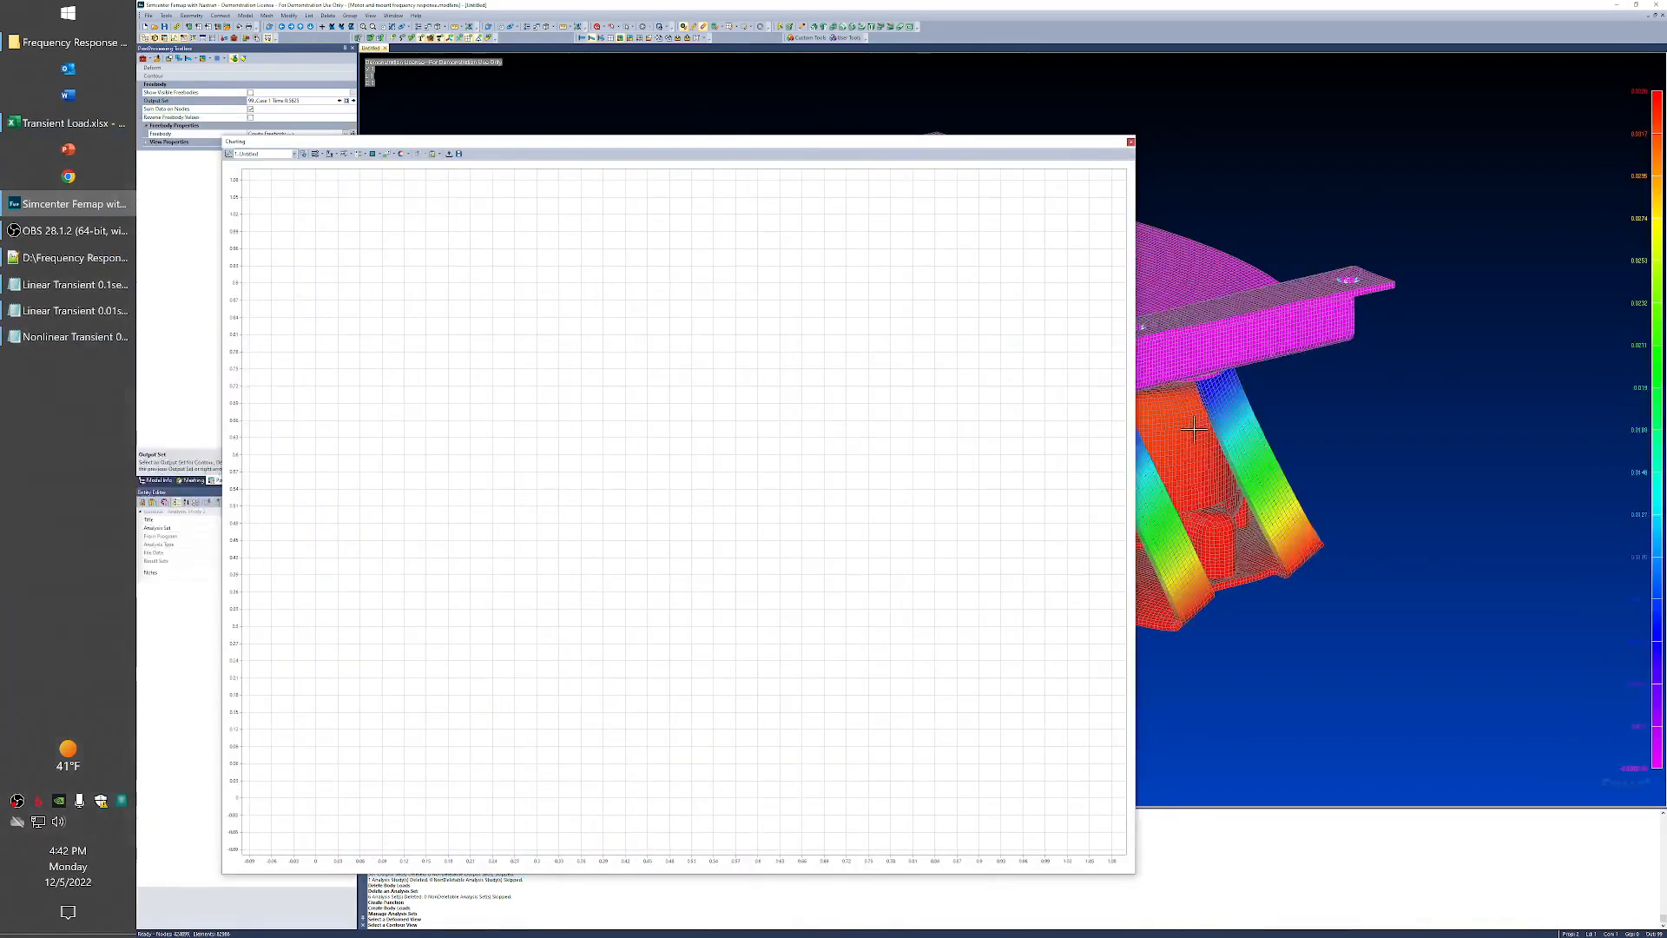
left_click_drag(1135, 441, 800, 426)
left_click(304, 155)
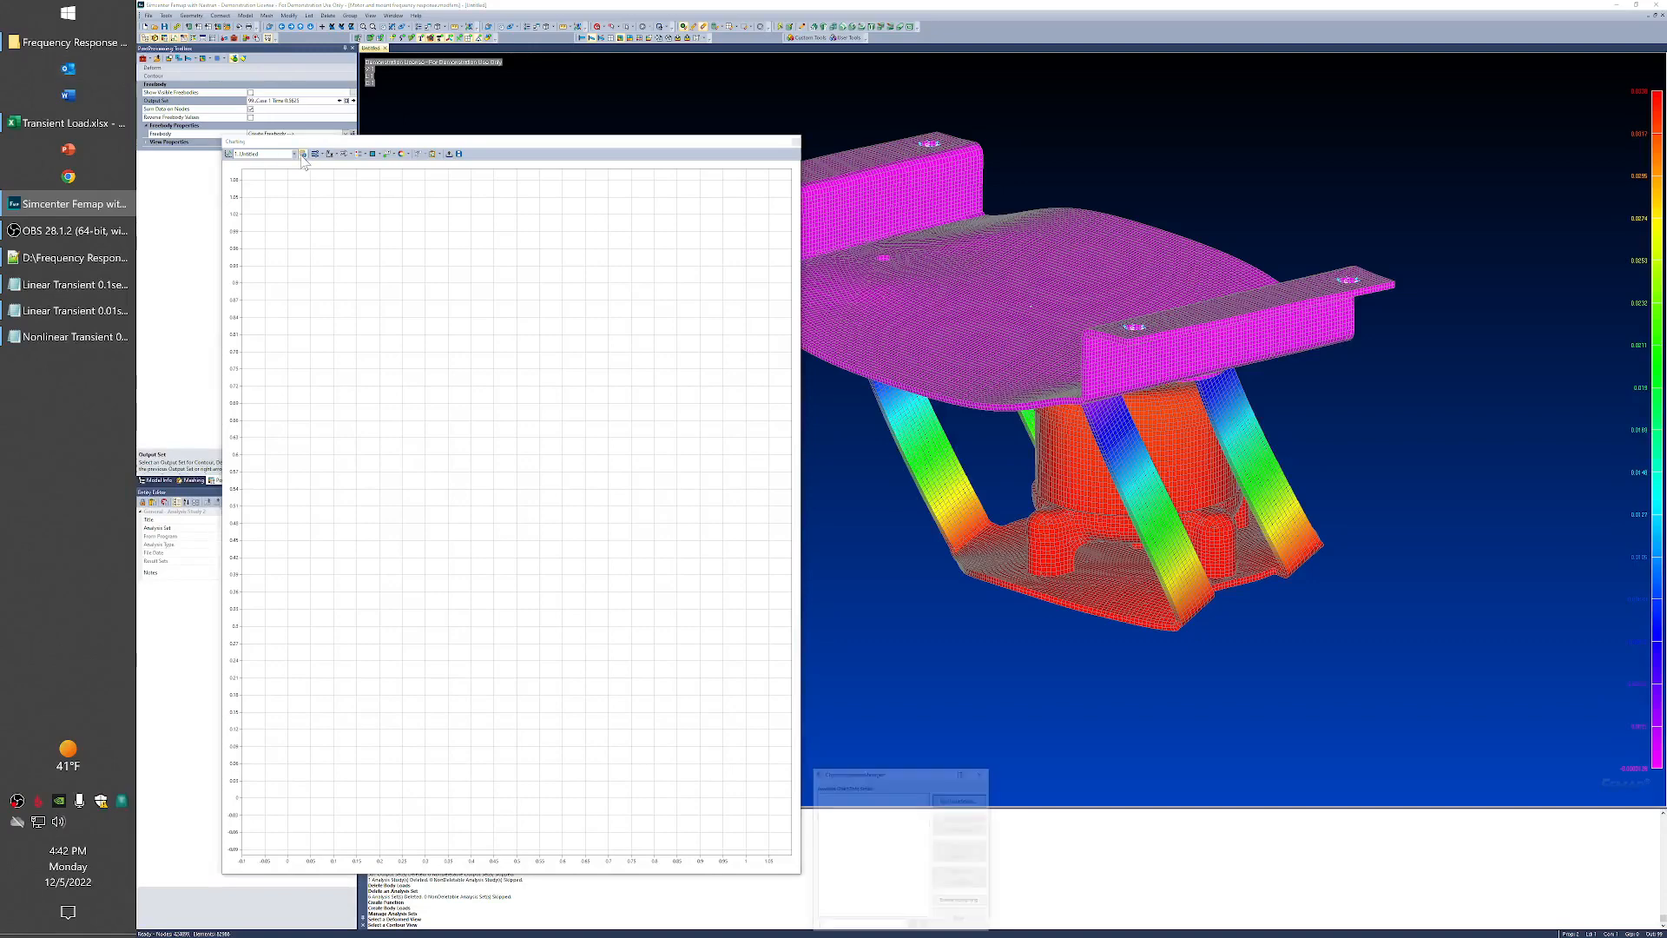
left_click(960, 799)
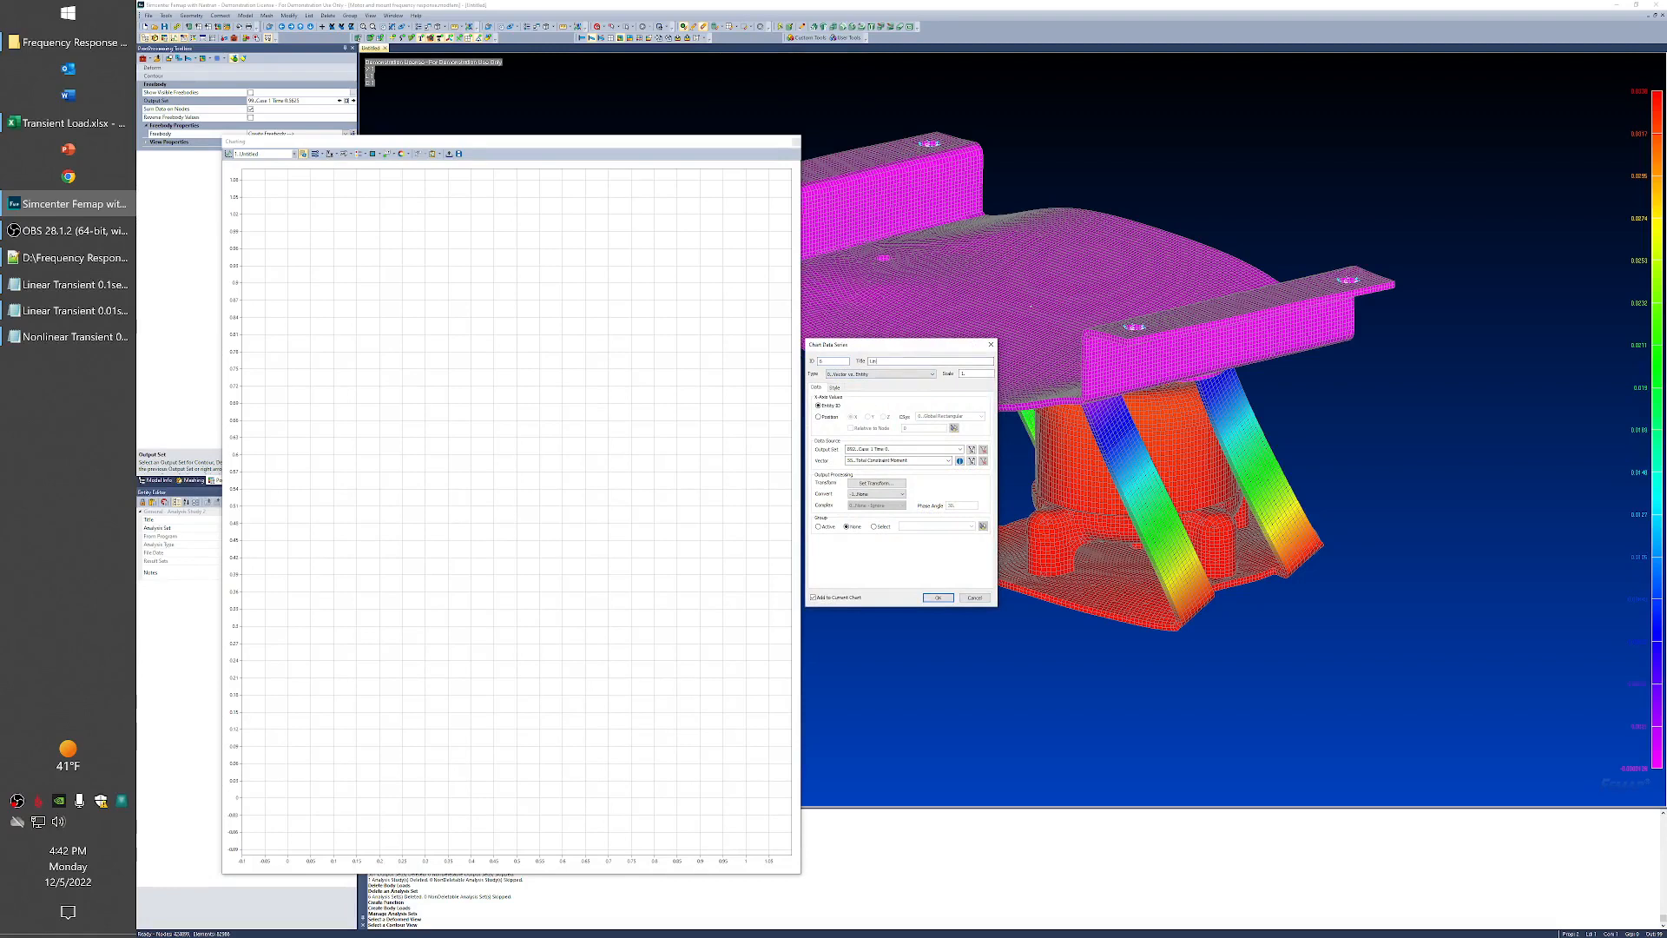
type("0")
type("ransient")
type(" 0")
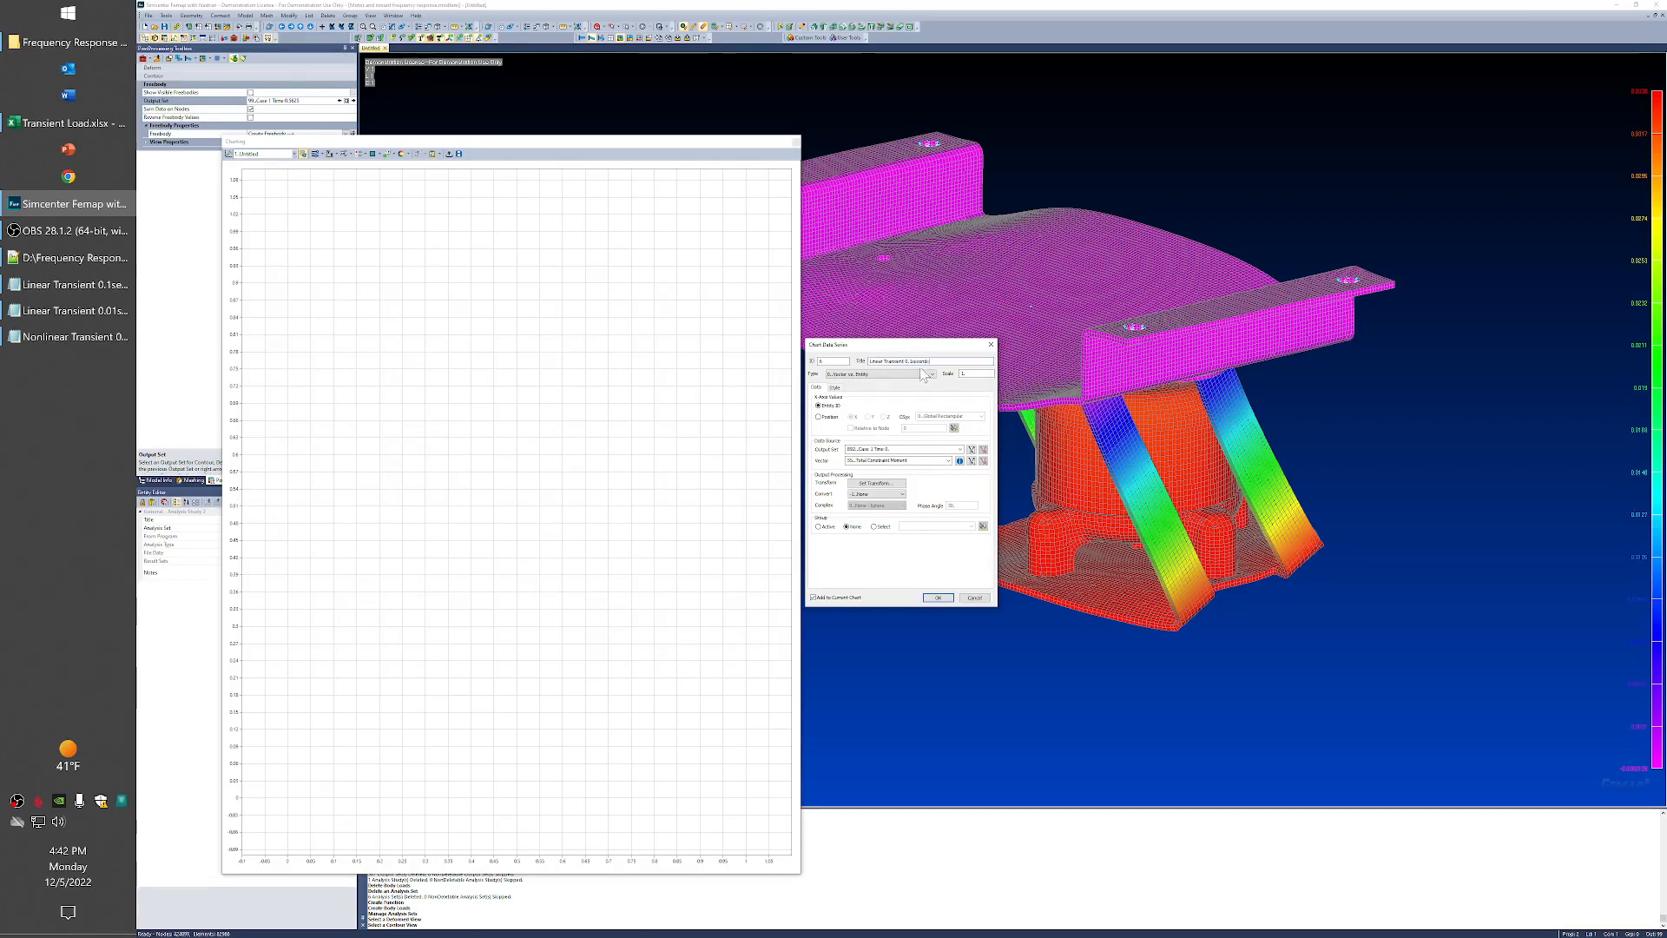
Step: Set the series type to Vector vs. Set, with Output Set Value as X values and without using all output sets
left_click(929, 374)
left_click(868, 388)
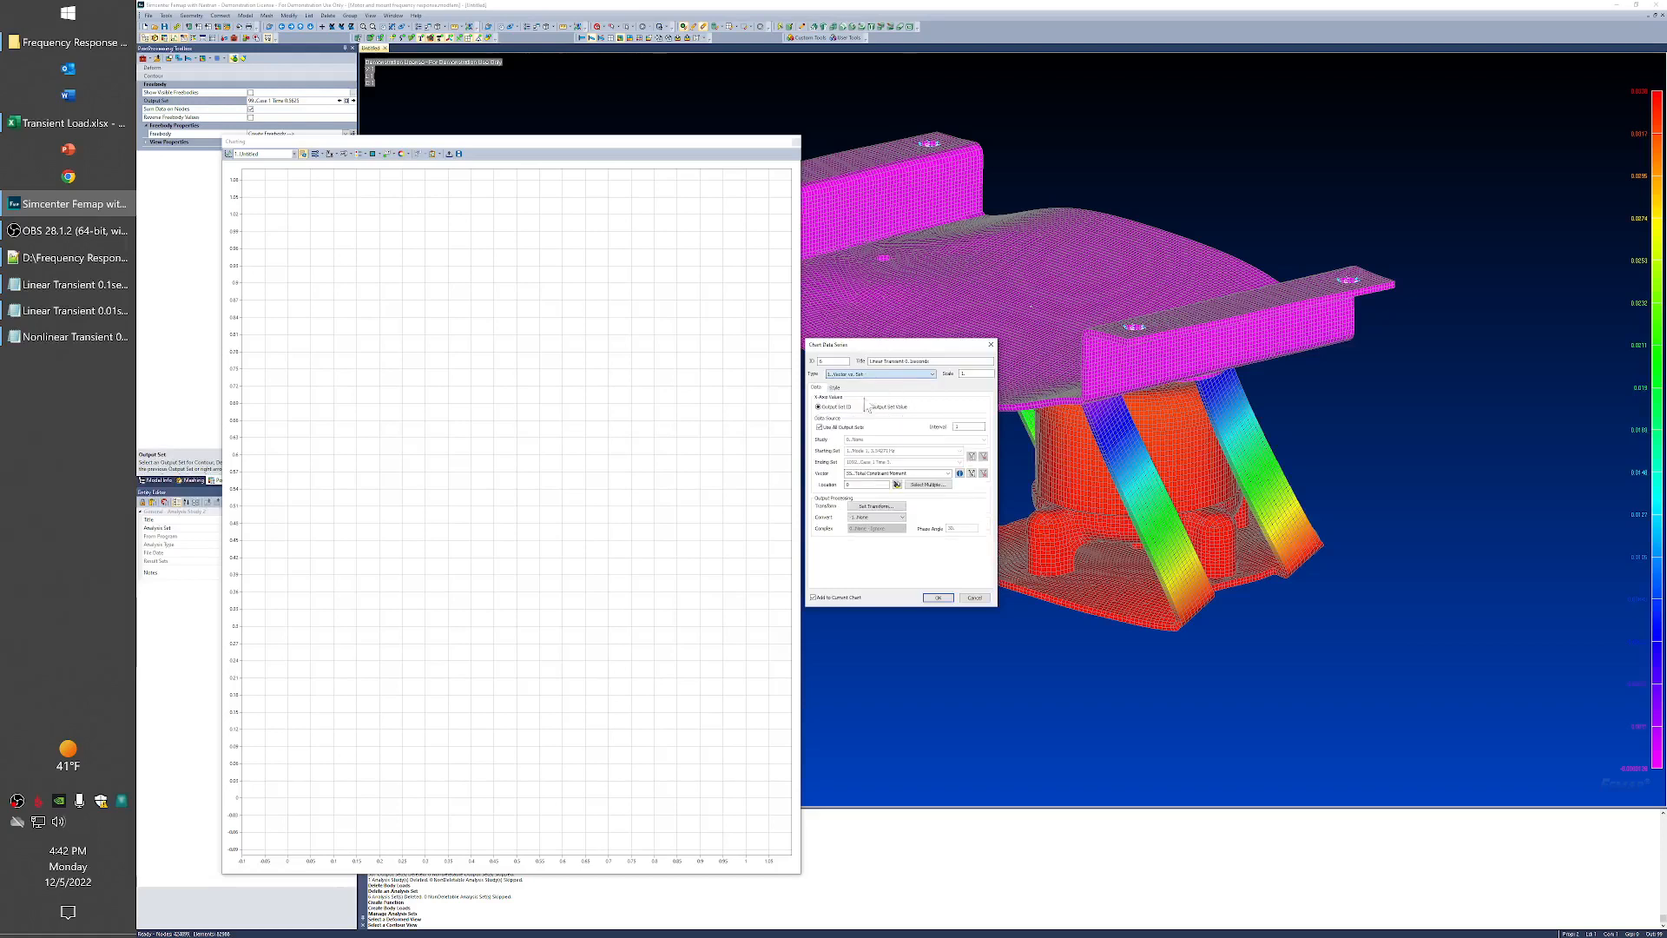
left_click(886, 411)
left_click(836, 429)
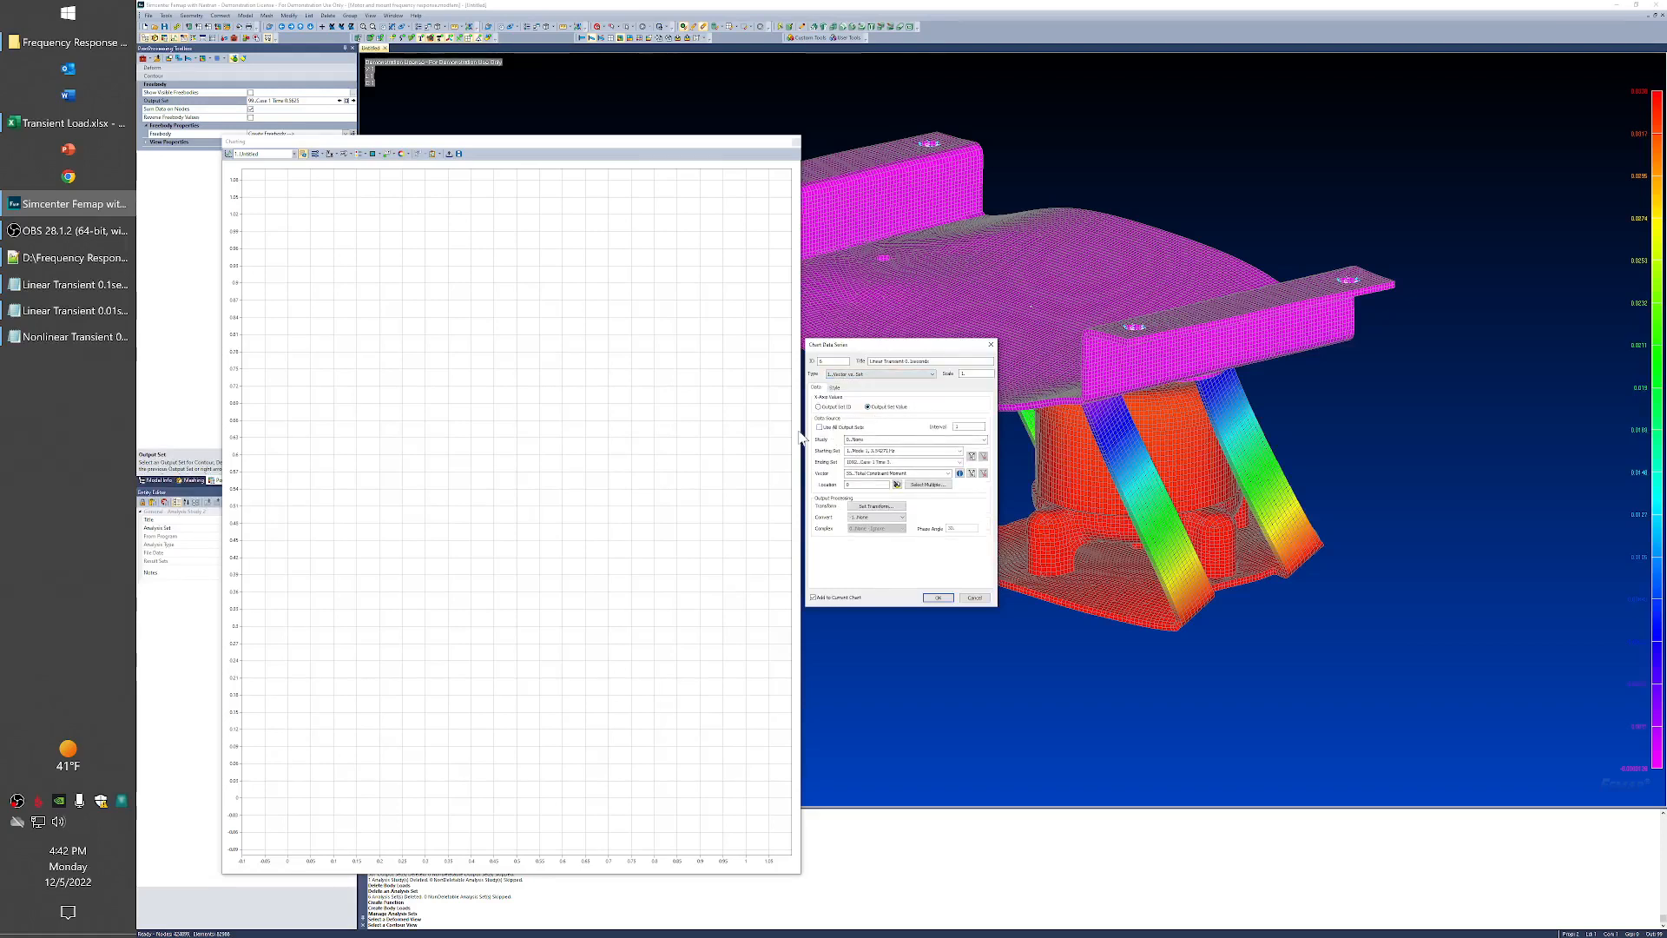
Step: Plot the T3 Translation from the Linear Transient study at a chosen node as the 0.1 second linear series
left_click(985, 441)
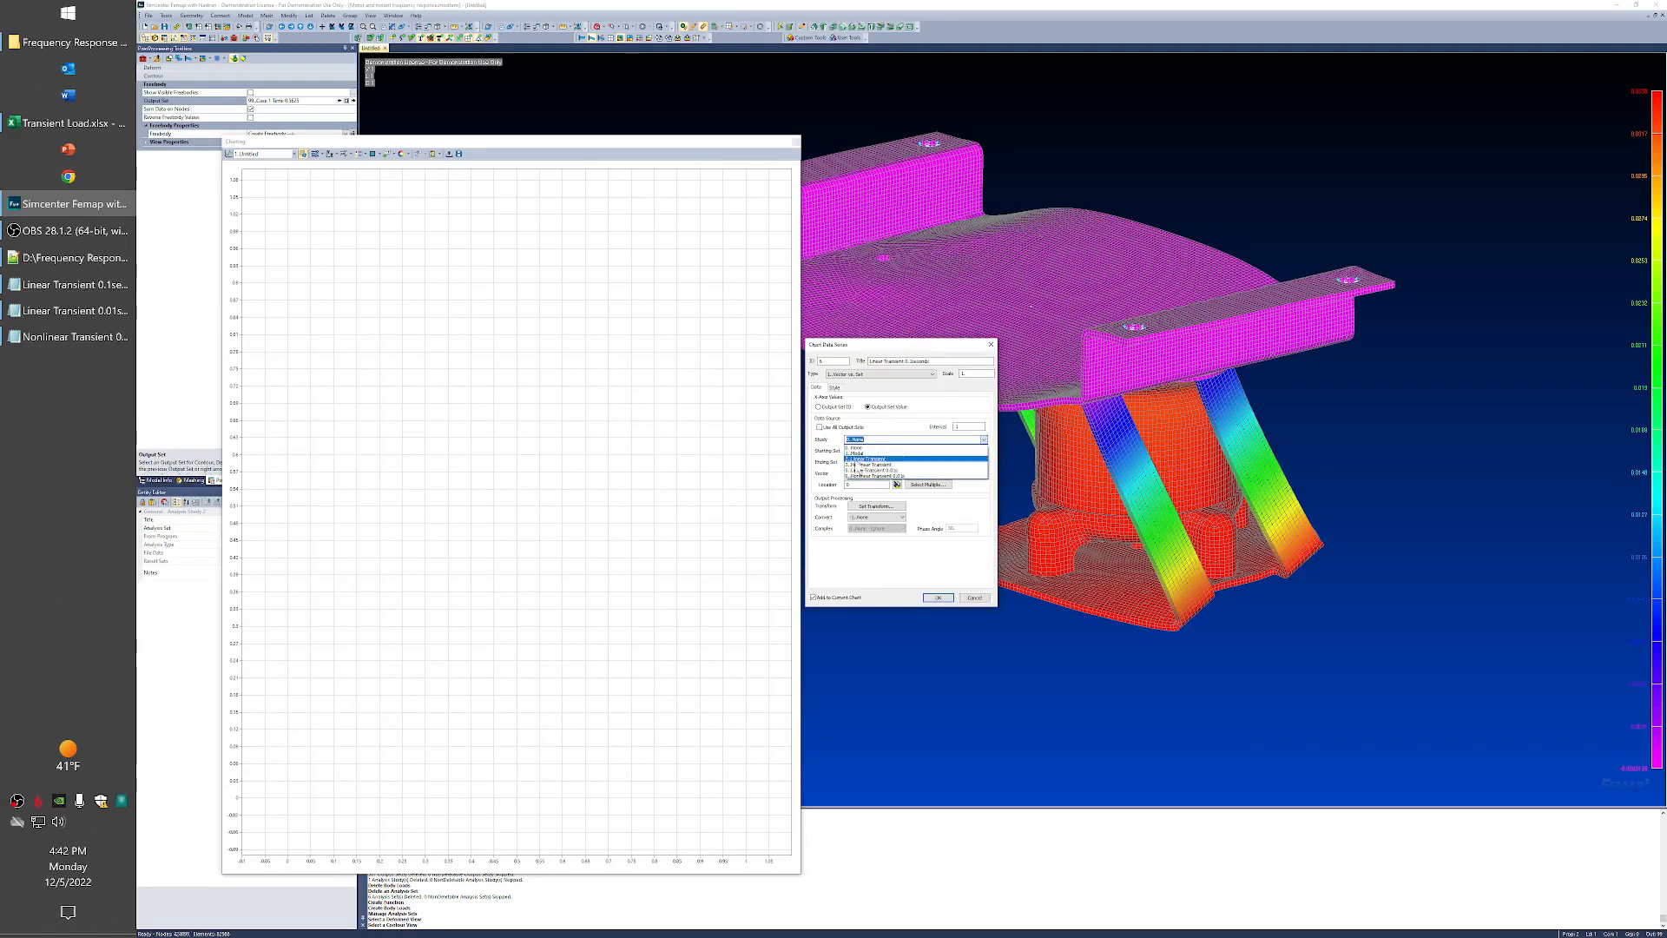
left_click(873, 459)
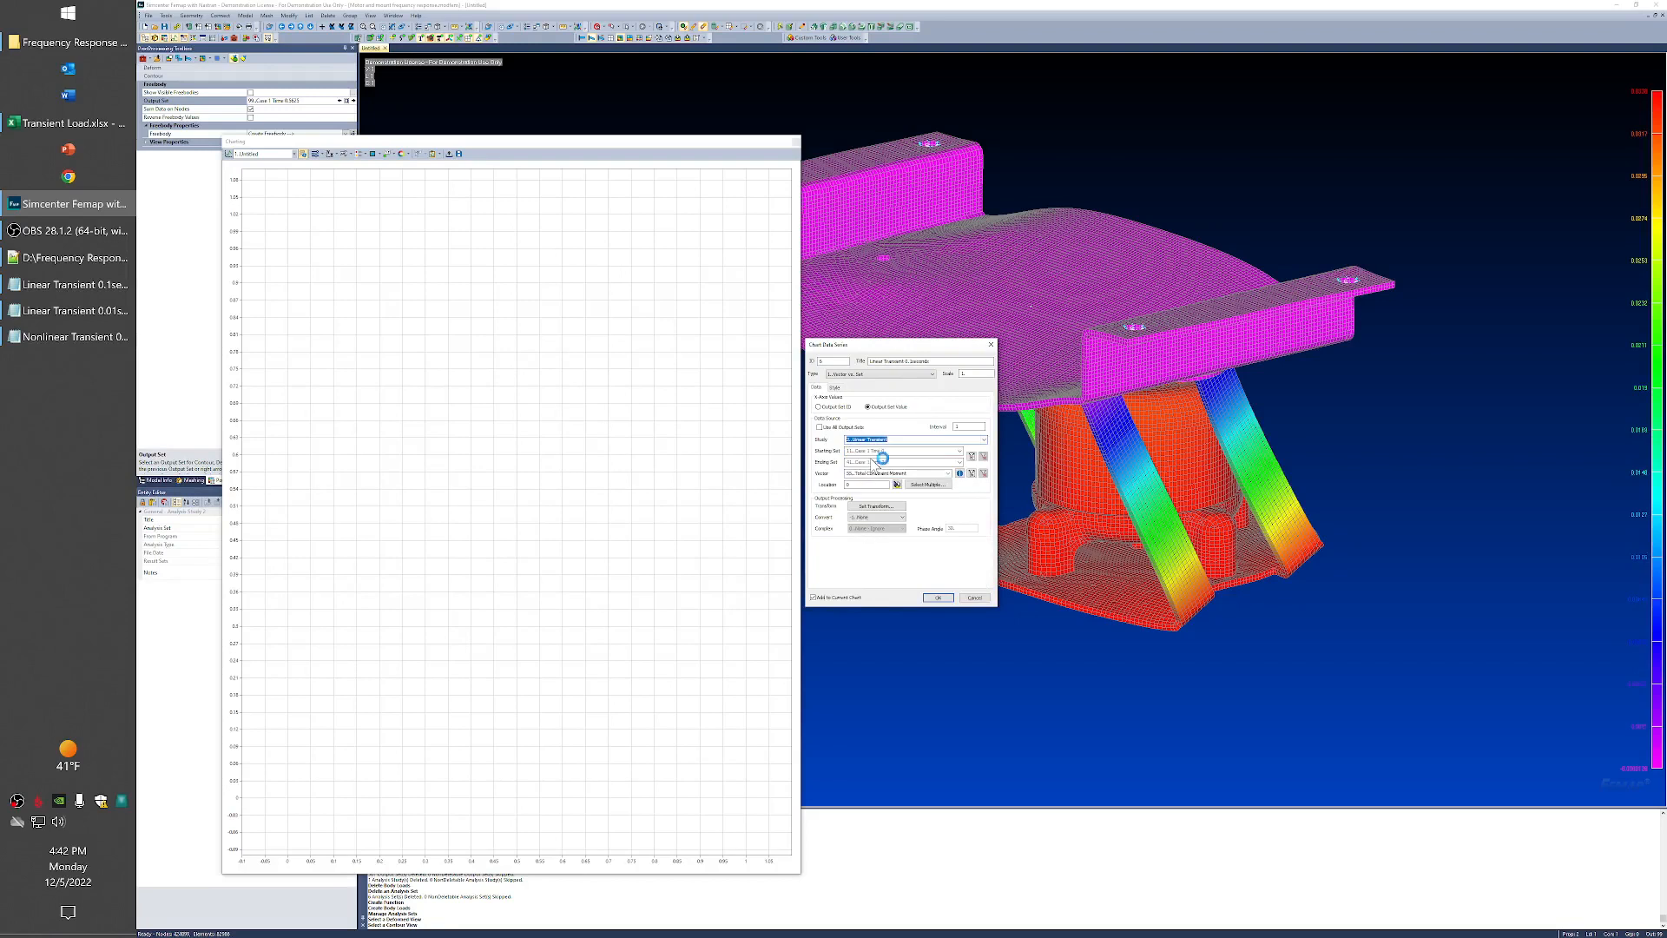
left_click(947, 473)
left_click(865, 505)
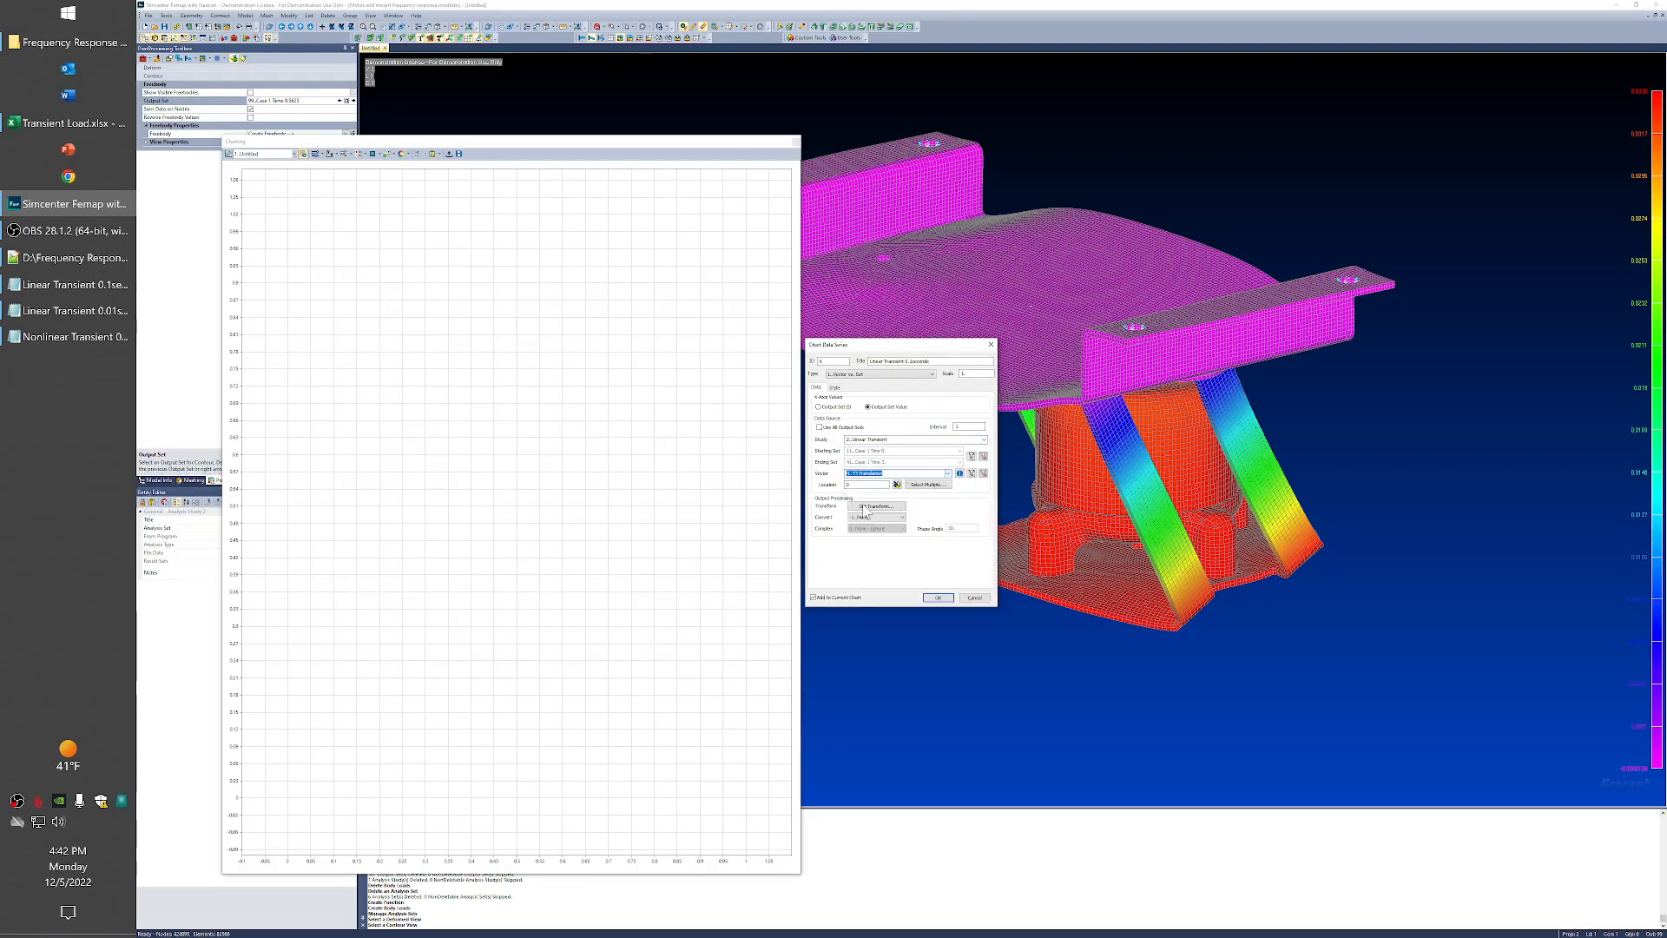
left_click(851, 484)
left_click(936, 599)
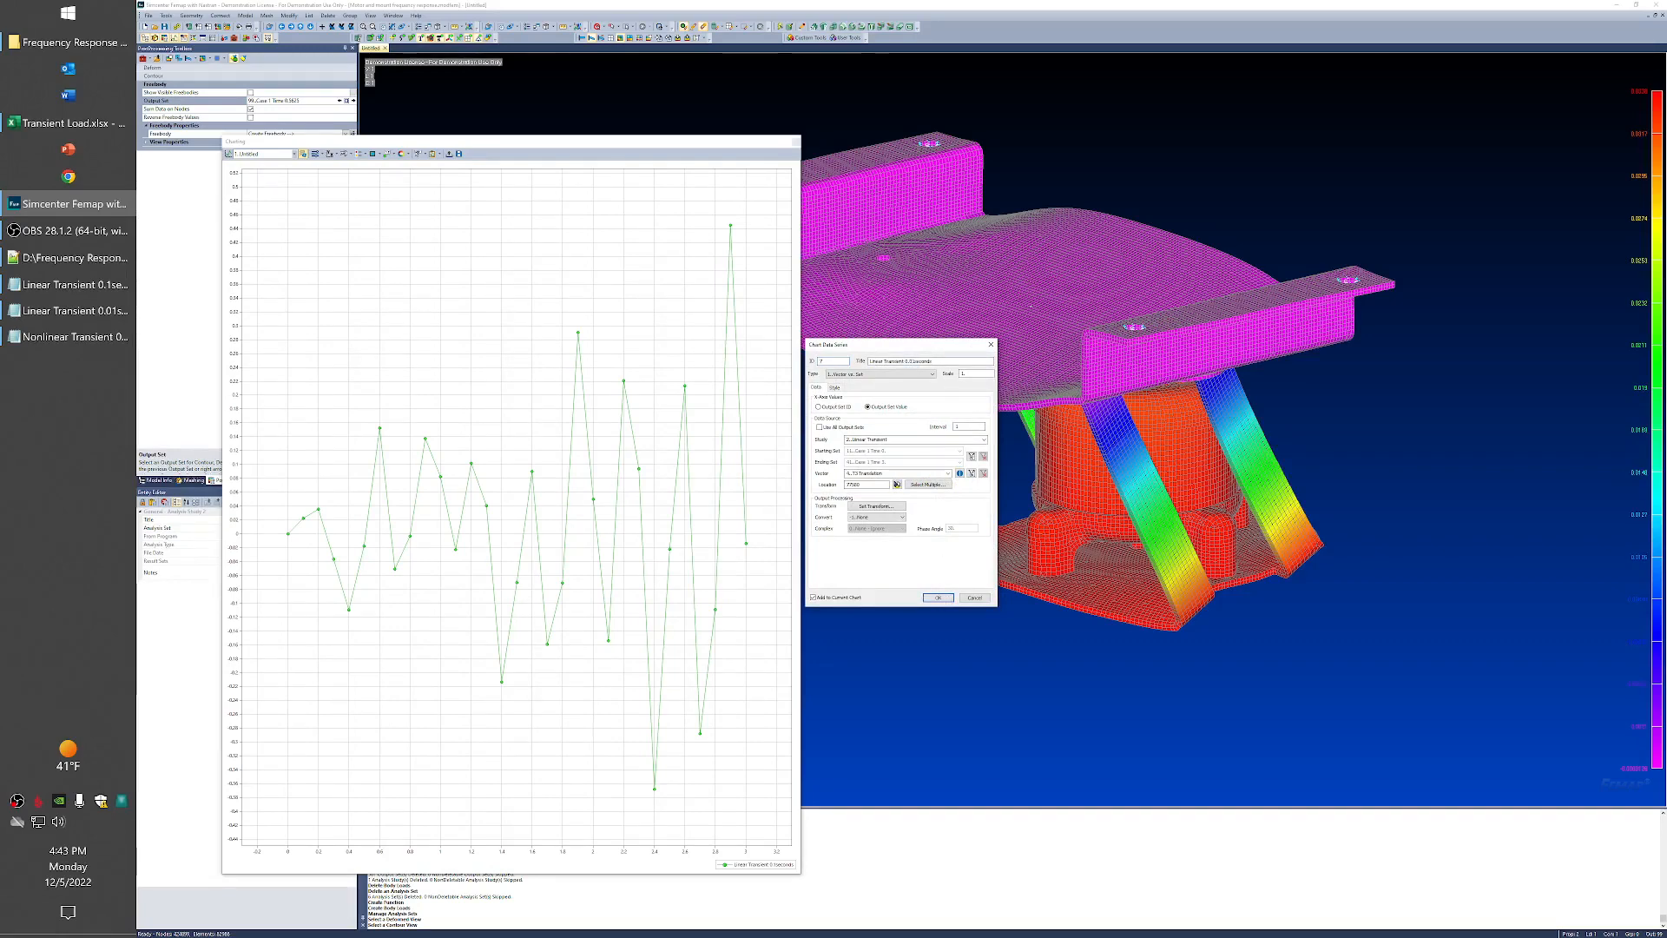
Step: Add a 0.01 second linear series to the chart from the Linear Transient 0.01s study, using the T3 Translation vector
left_click(984, 441)
left_click(901, 471)
left_click(865, 485)
left_click(938, 599)
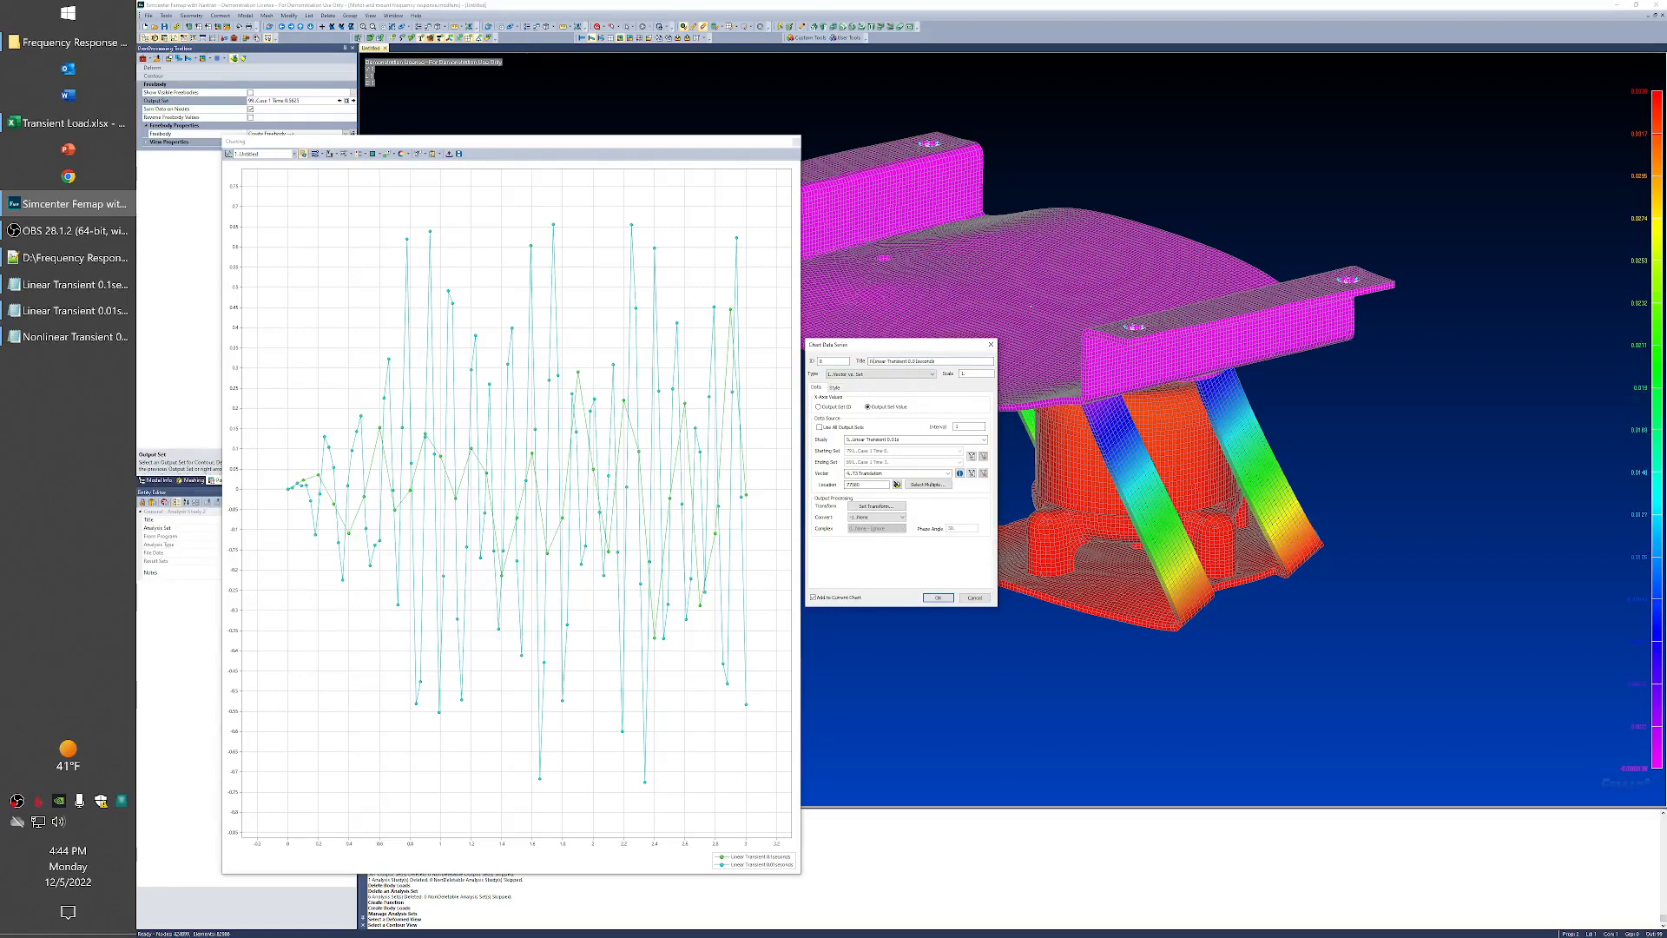
Step: Add a Nonlinear Transient 0.1seconds series to the chart from the Nonlinear Transient study
type("nl")
left_click(985, 439)
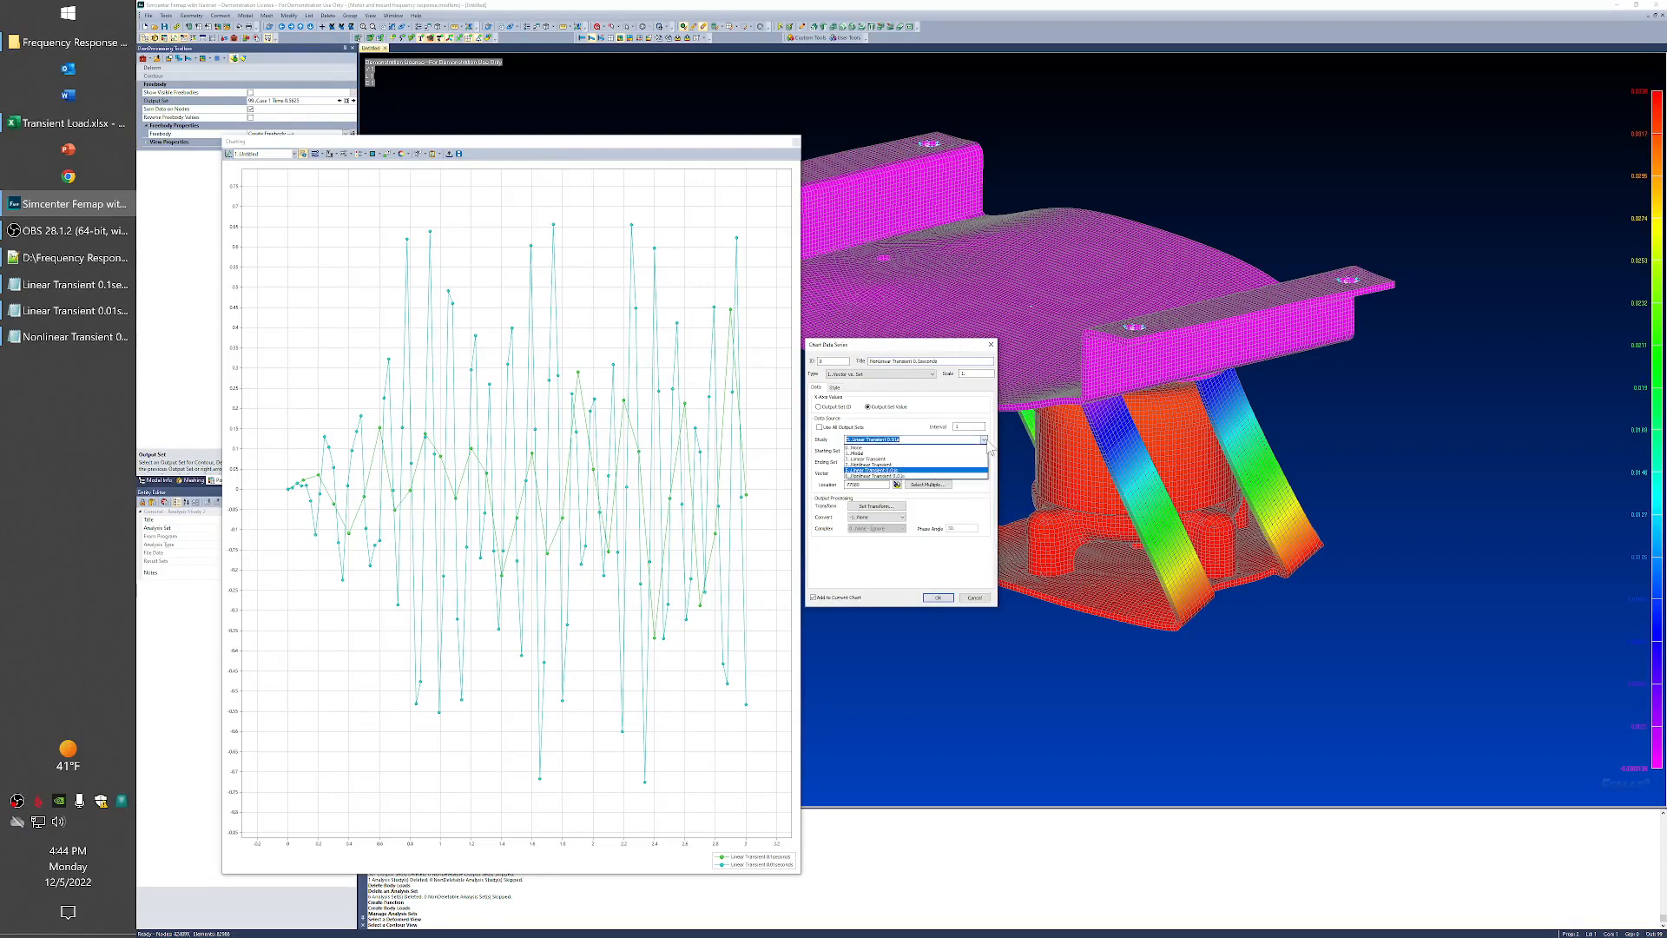
left_click(897, 466)
left_click(870, 484)
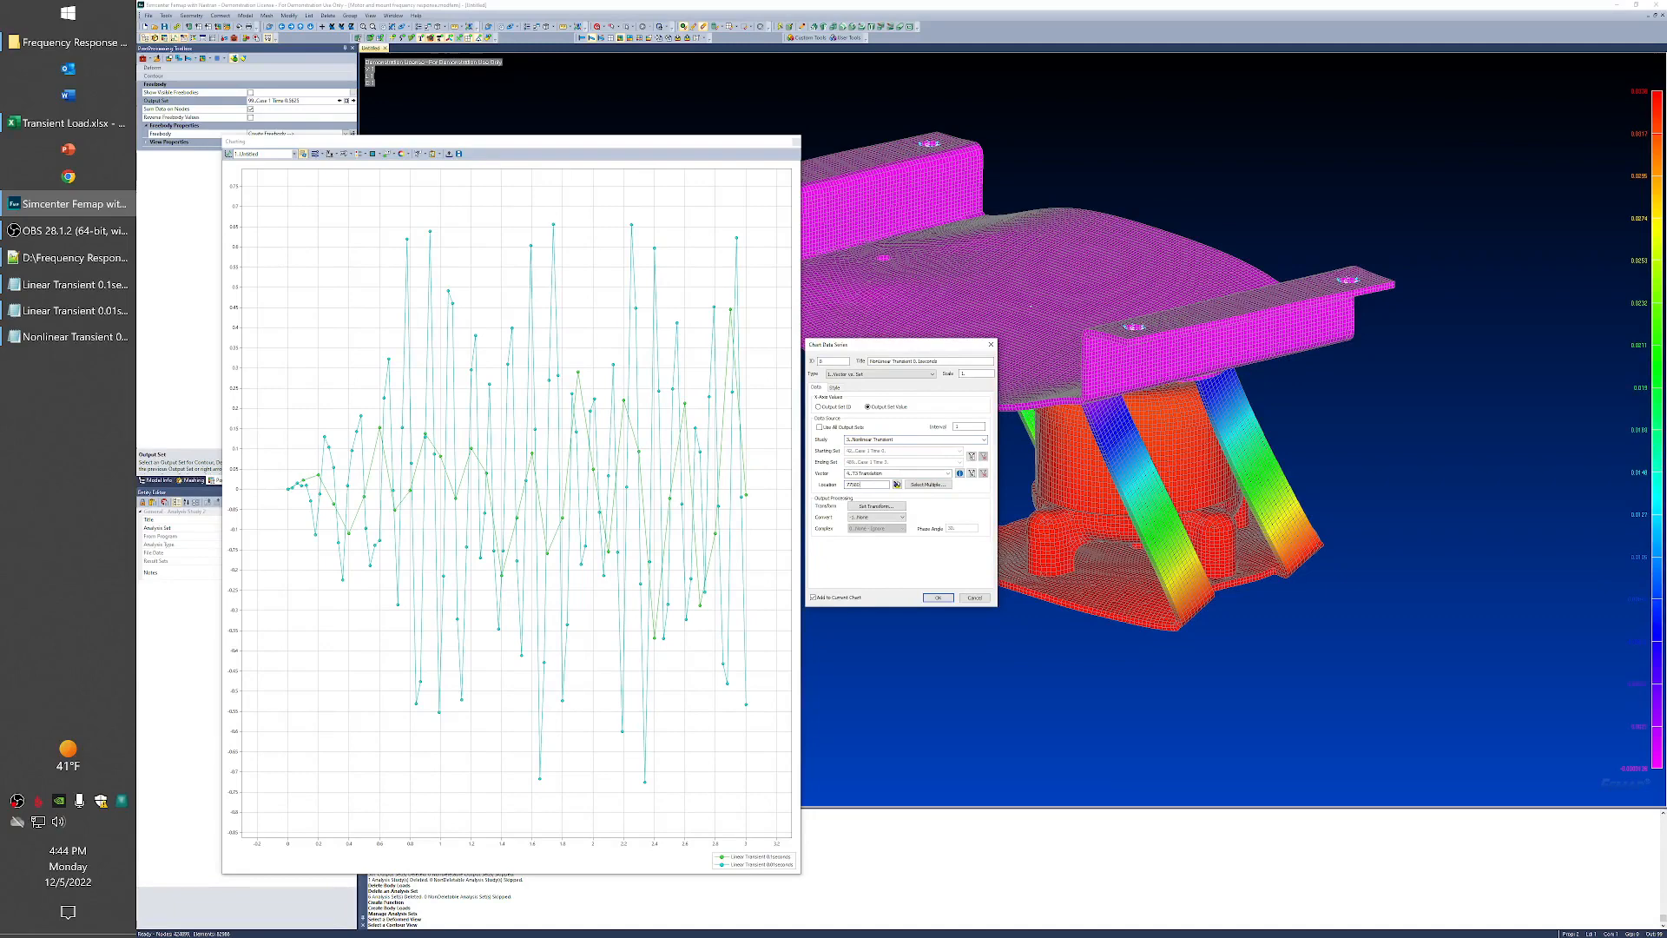
left_click(938, 599)
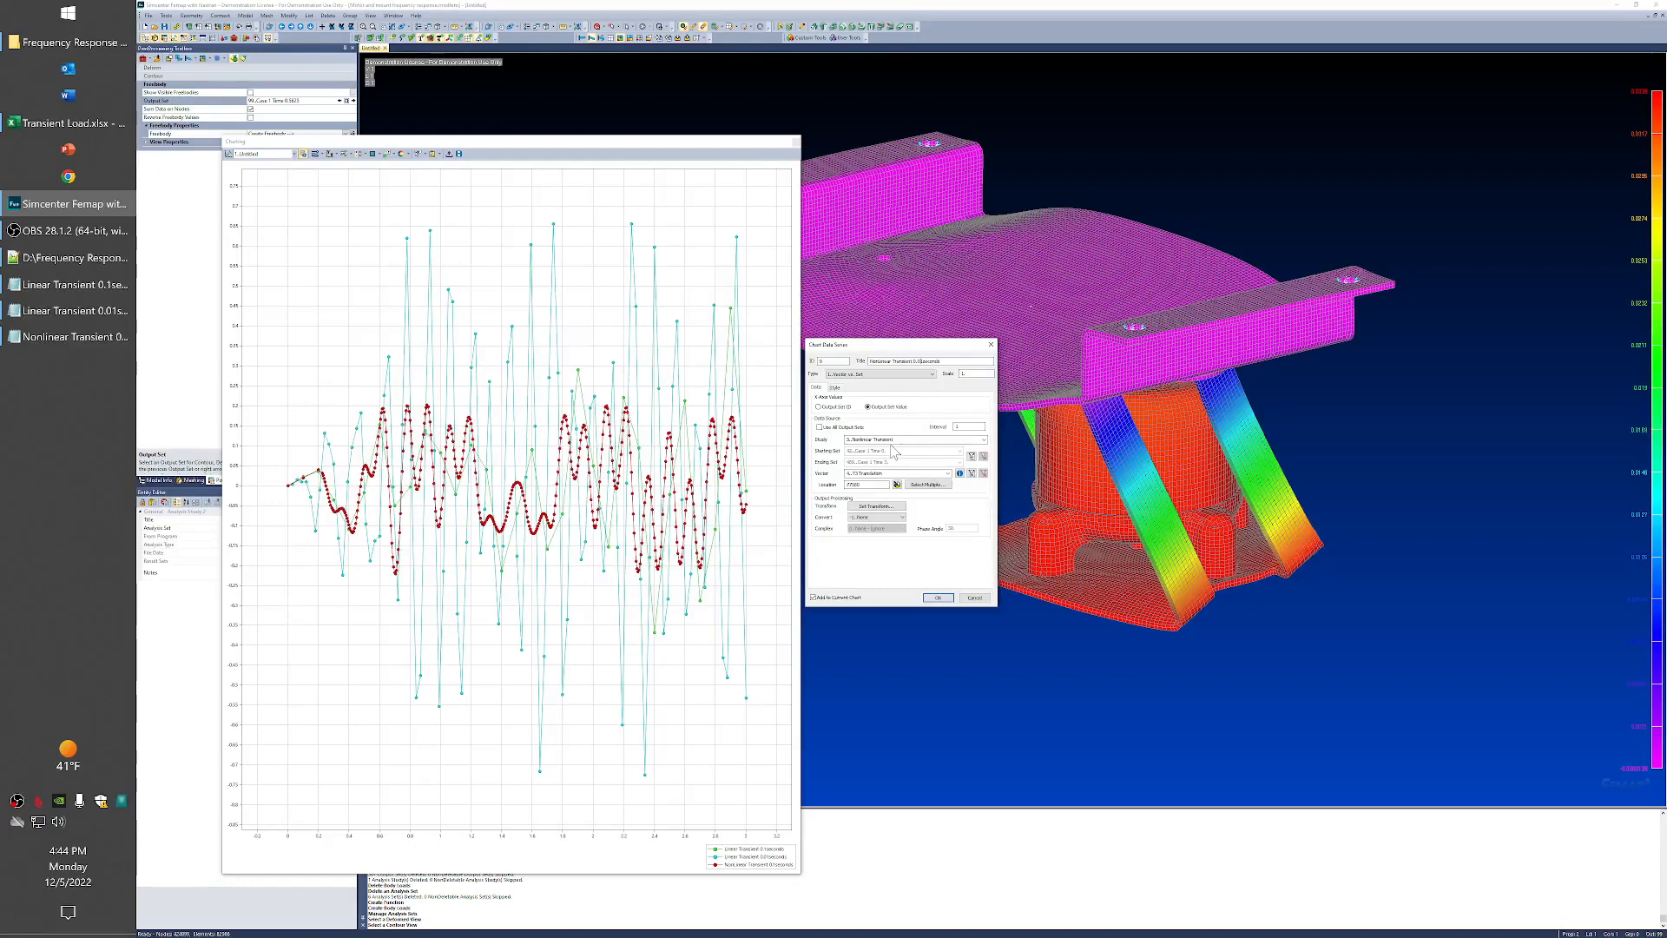
Step: Add a 0.01 second nonlinear series from the Nonlinear Transient 0.01s study and finish creating data series
left_click(985, 440)
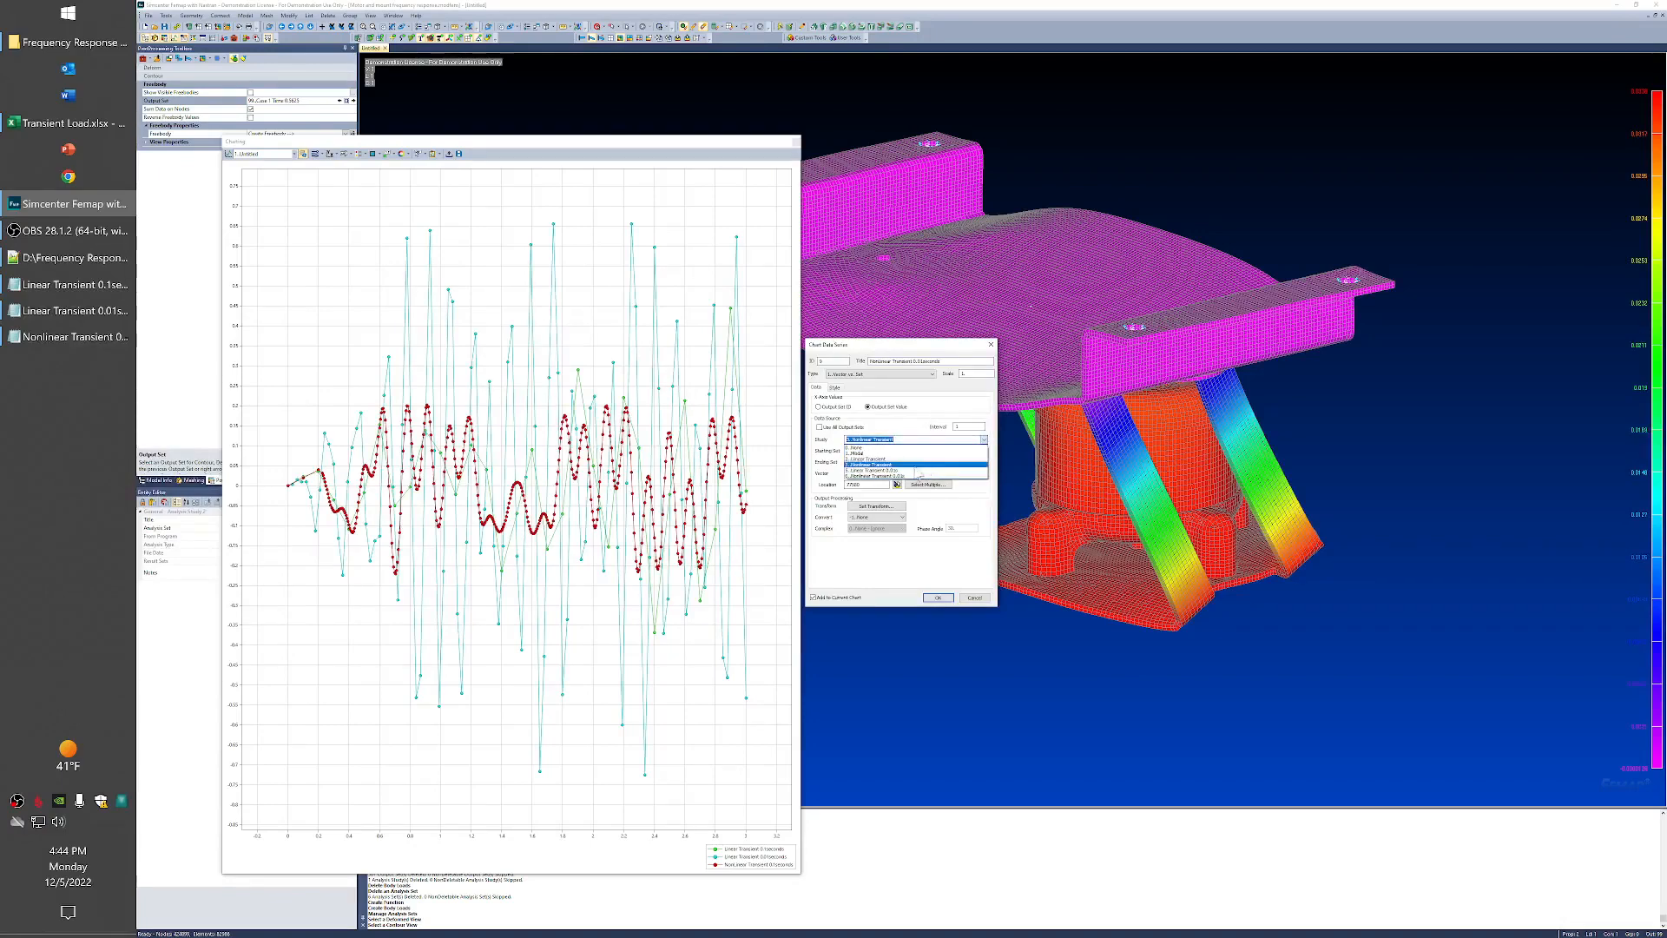
left_click(891, 481)
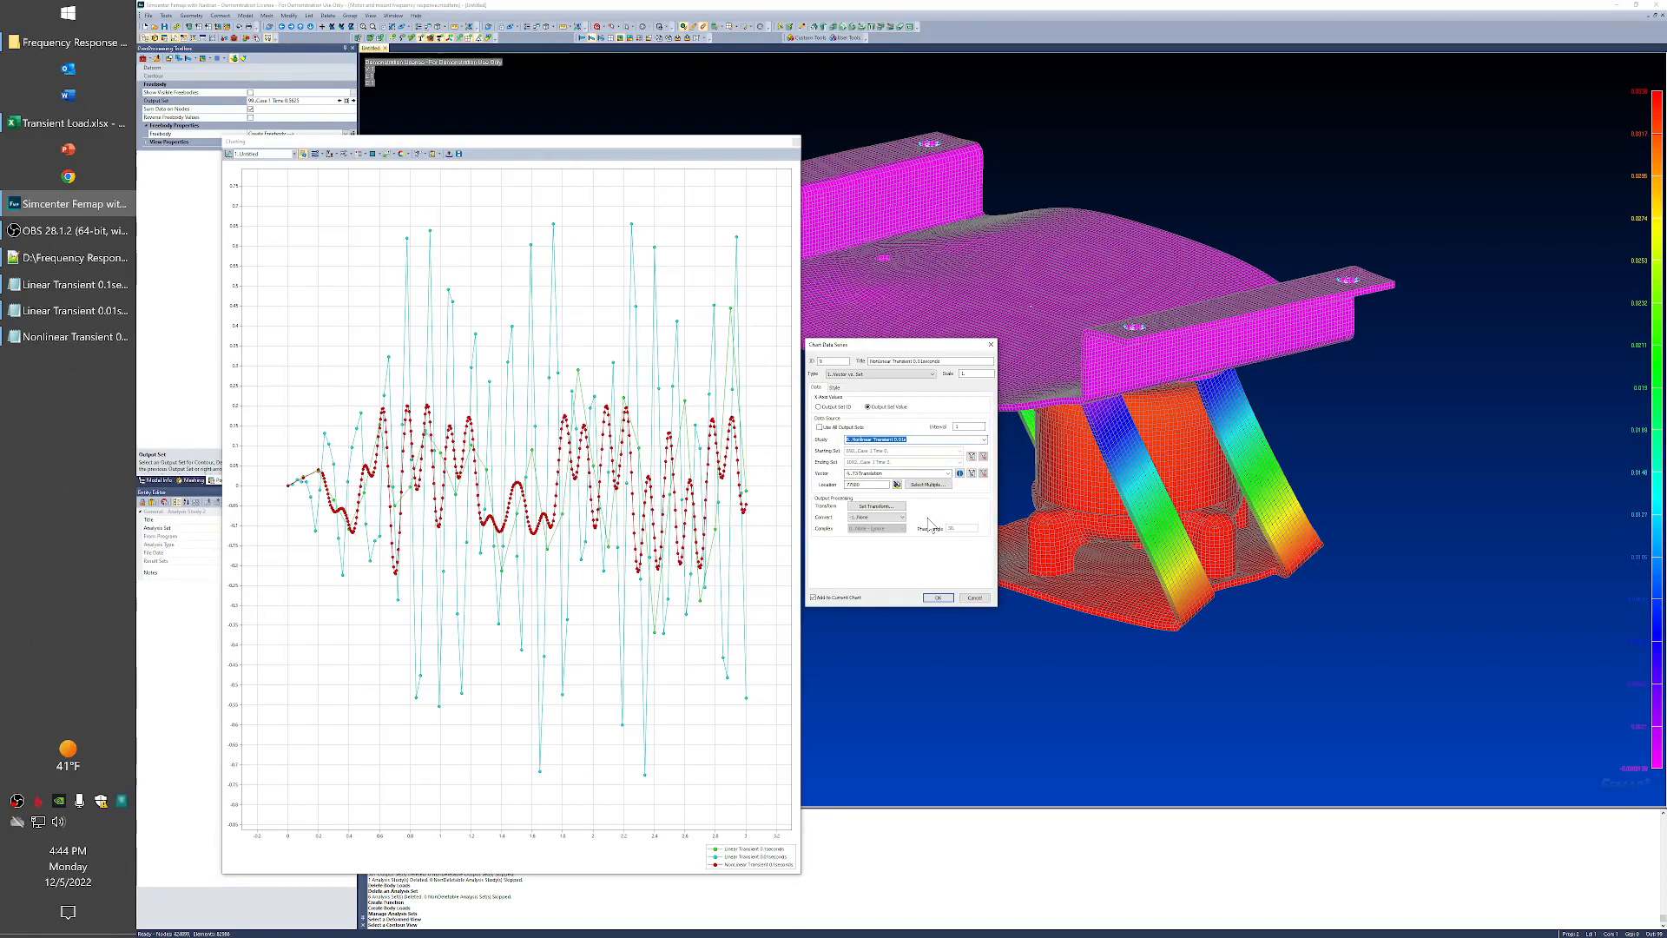
left_click(937, 600)
left_click(935, 598)
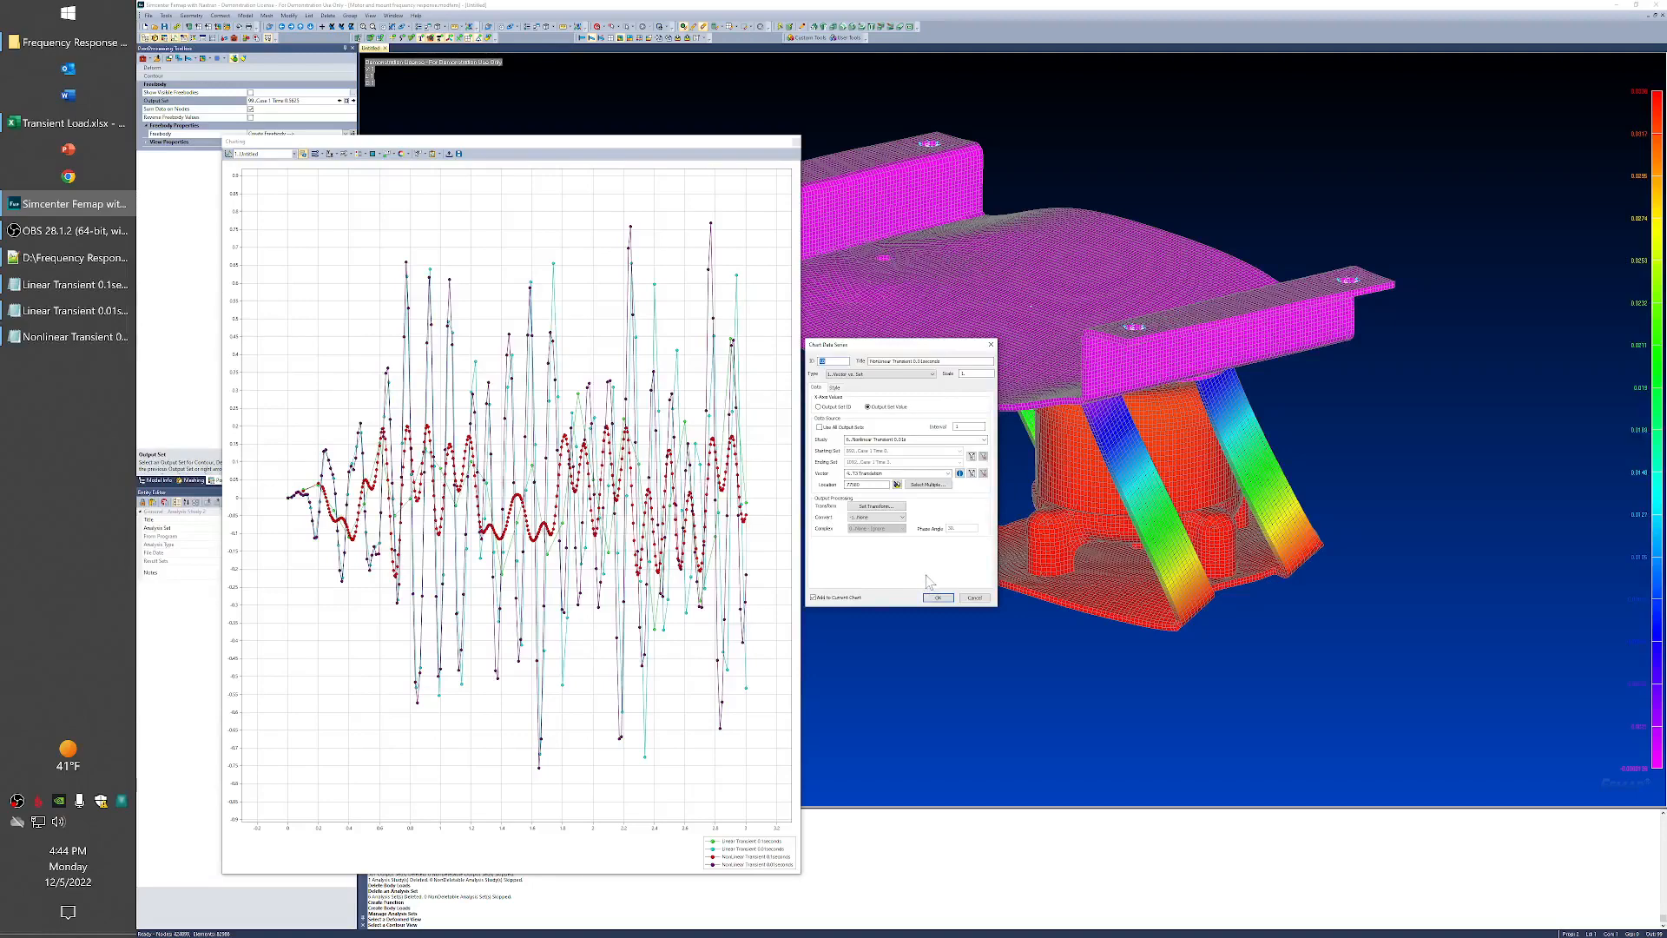
left_click(985, 599)
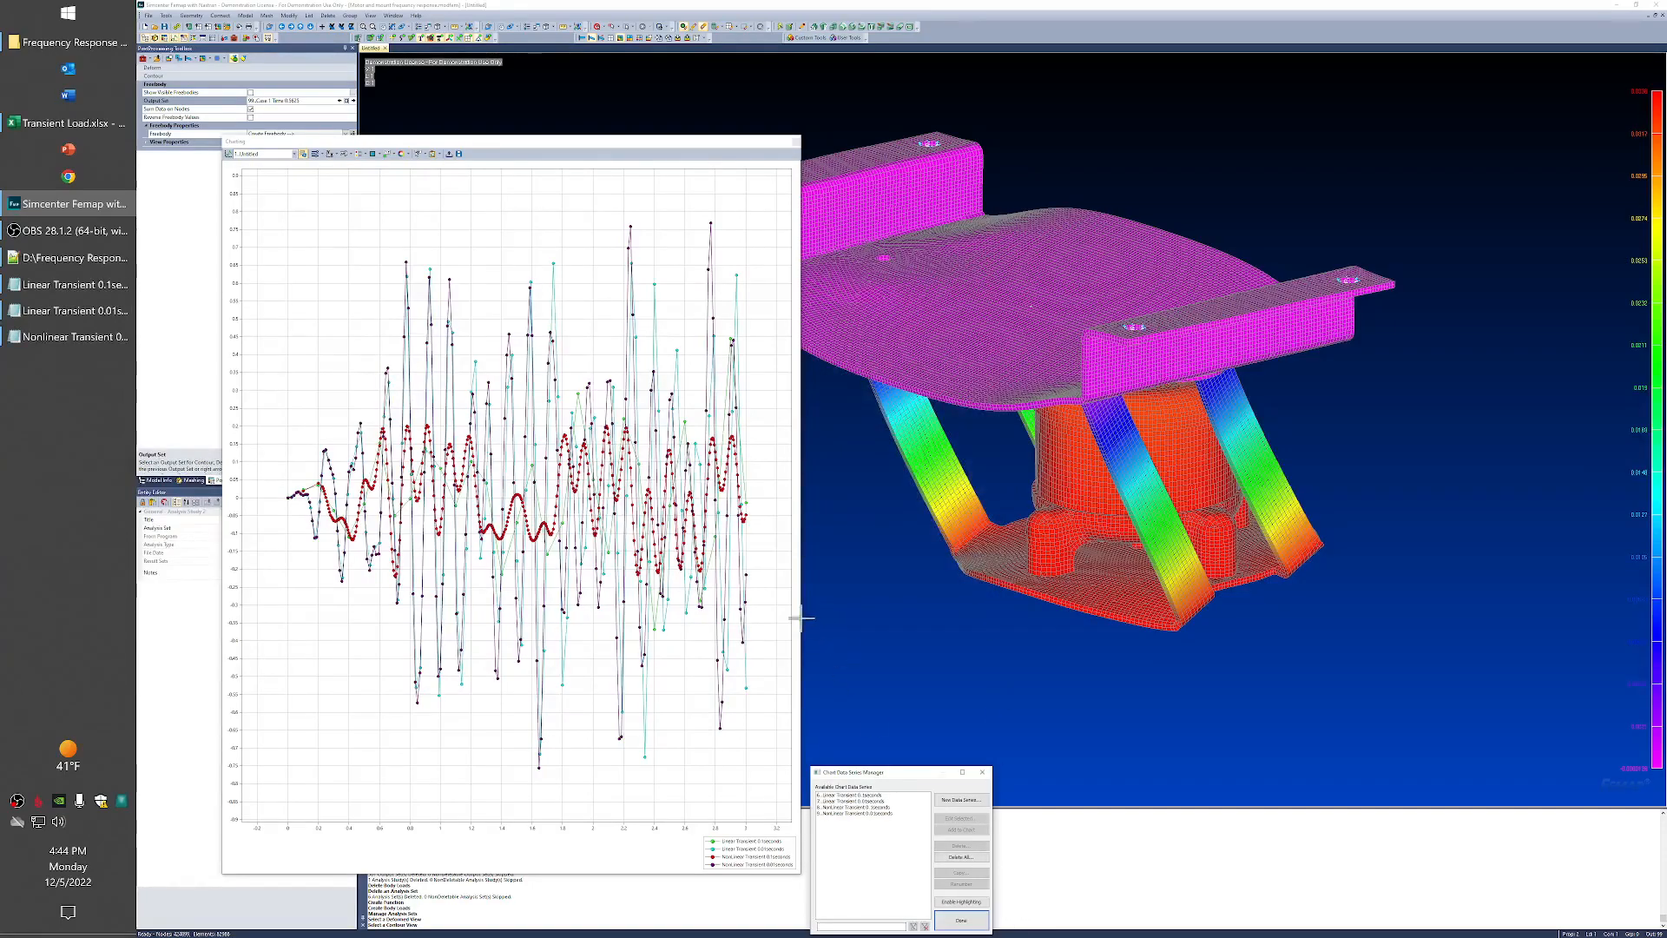
Step: Close the data series manager and widen the chart window across most of the model view
left_click_drag(891, 776, 582, 665)
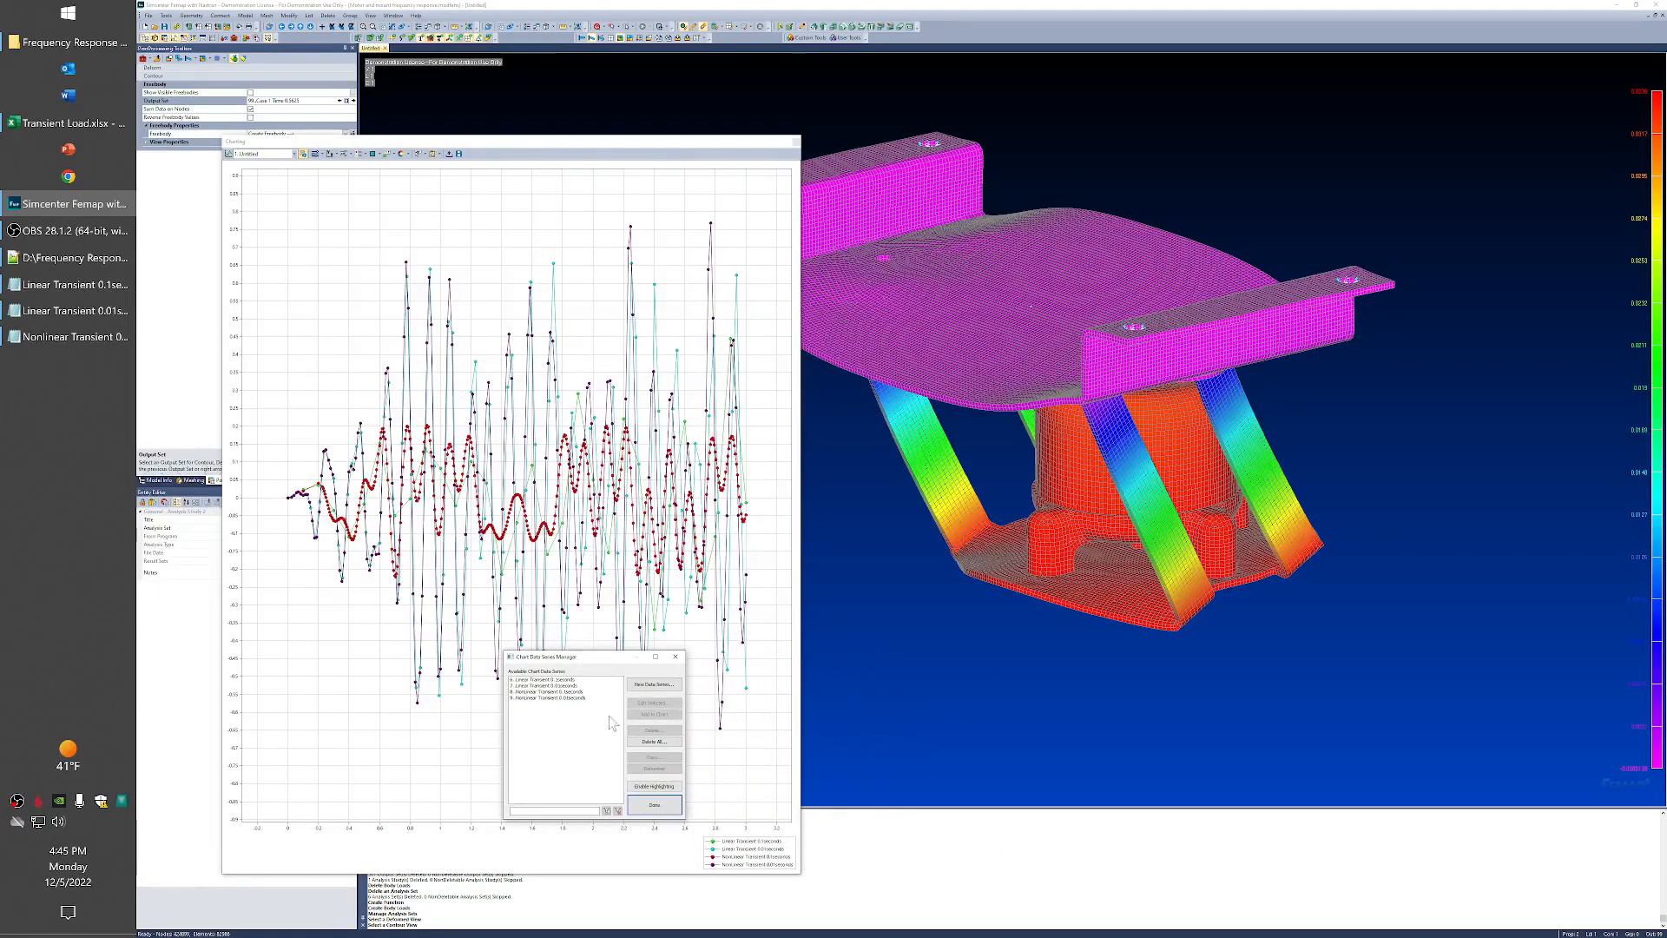
left_click(655, 805)
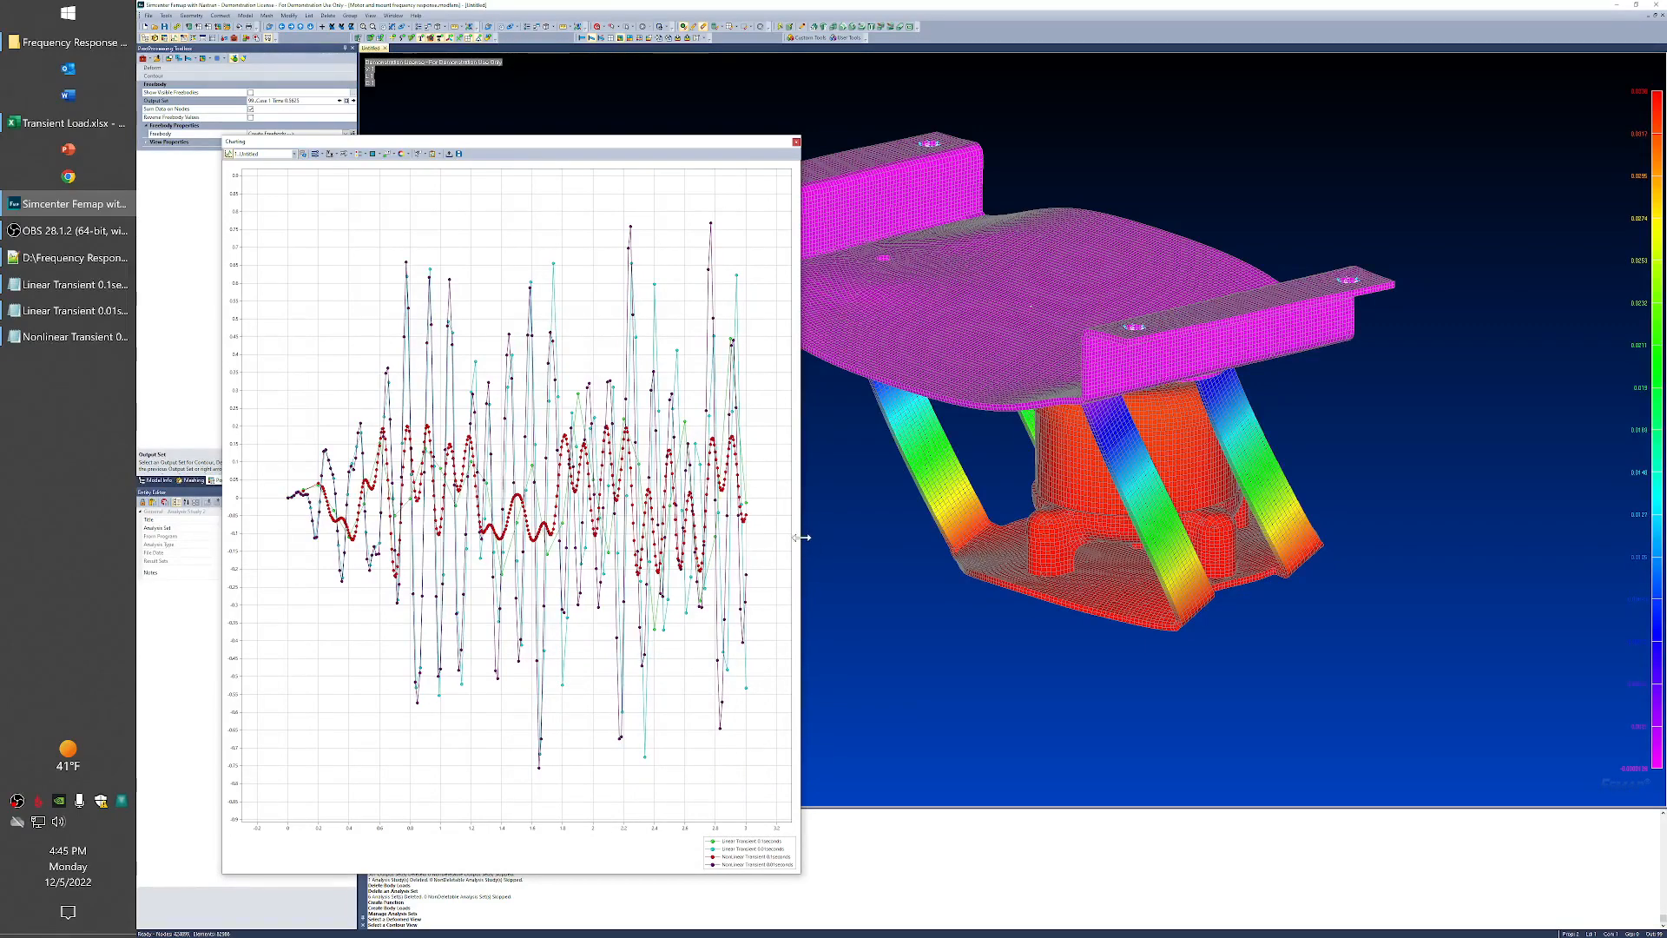
left_click_drag(800, 537, 1541, 556)
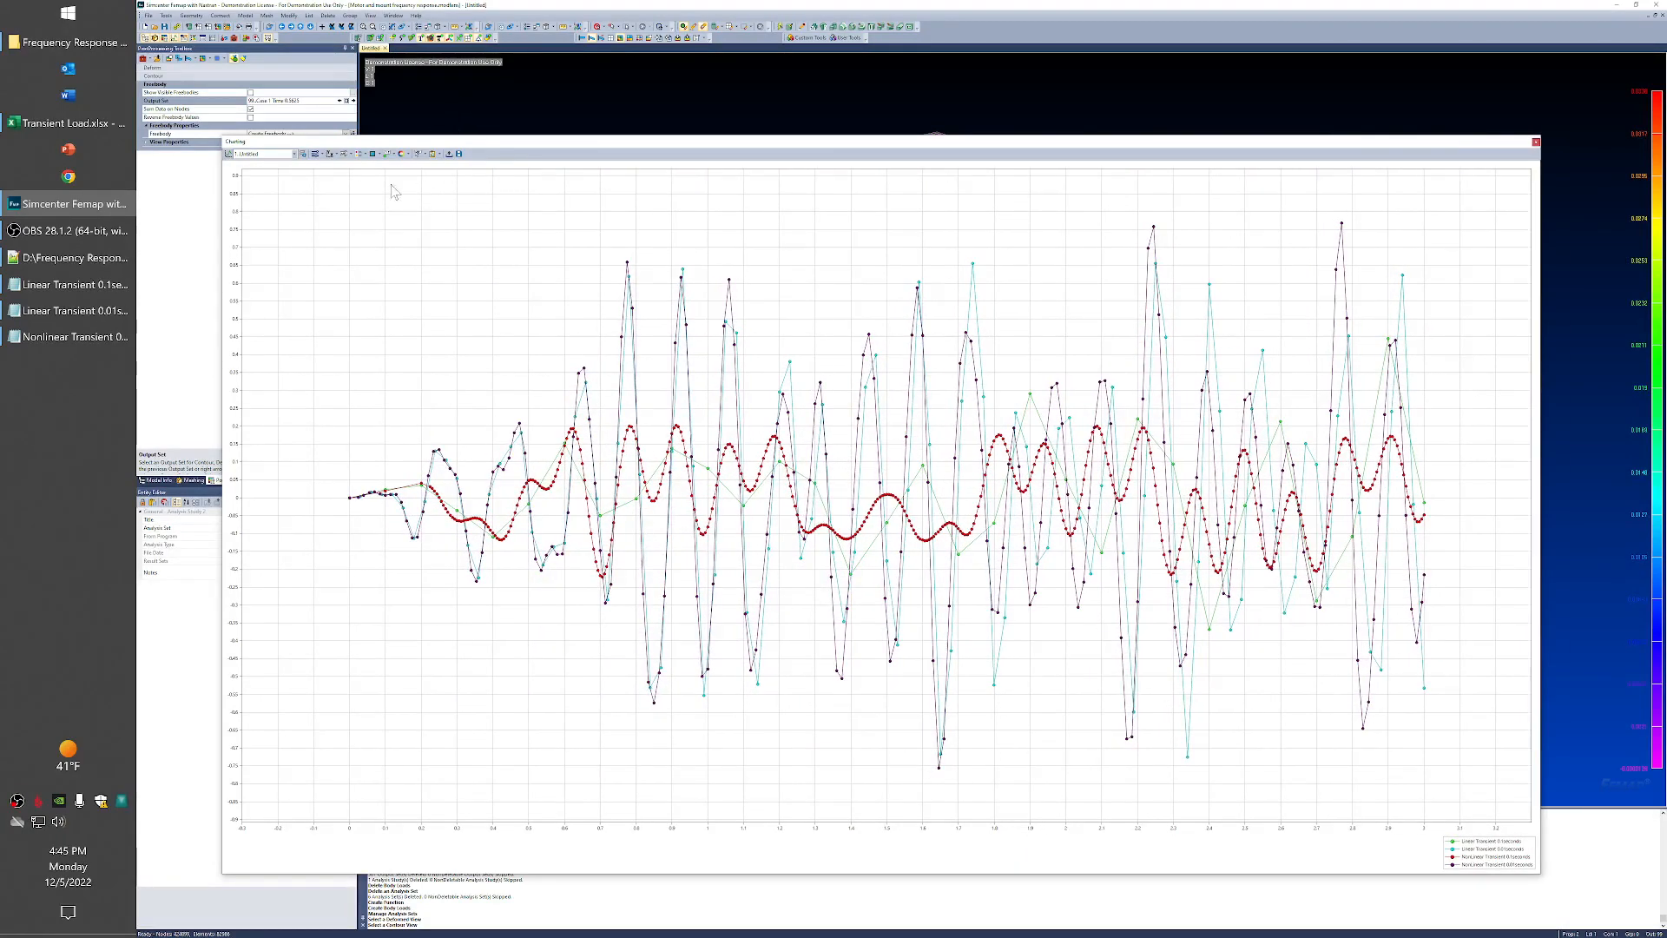
Step: Enable highlighting in the data series manager and highlight the 0.01 second nonlinear transient curve
left_click(304, 154)
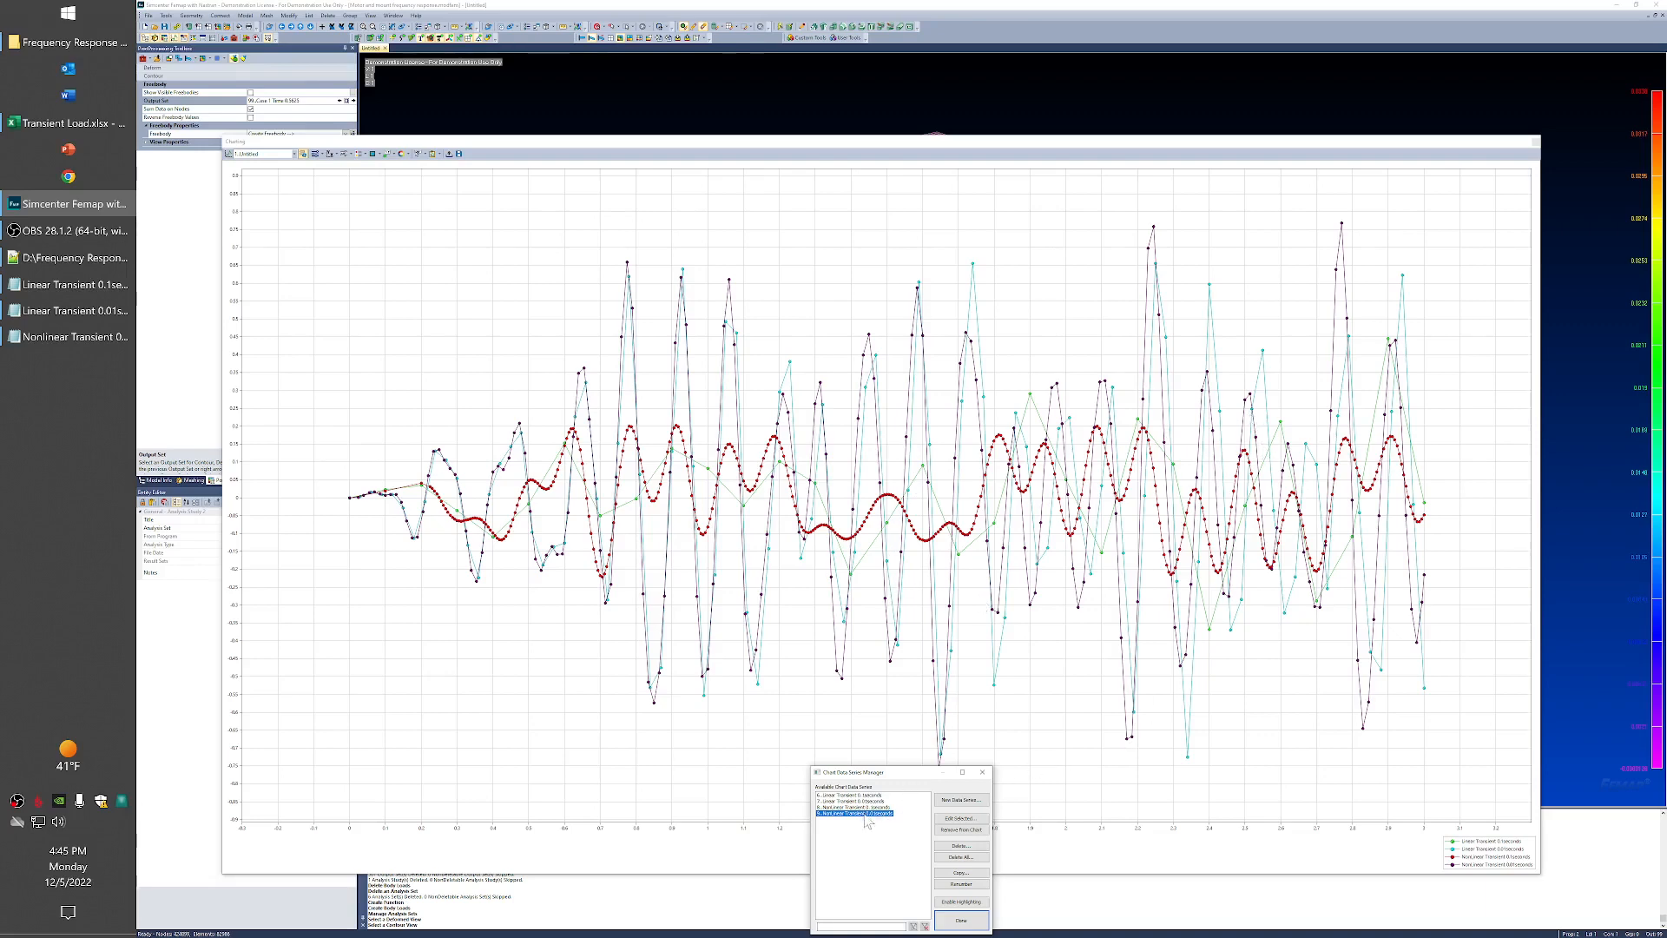
left_click(961, 903)
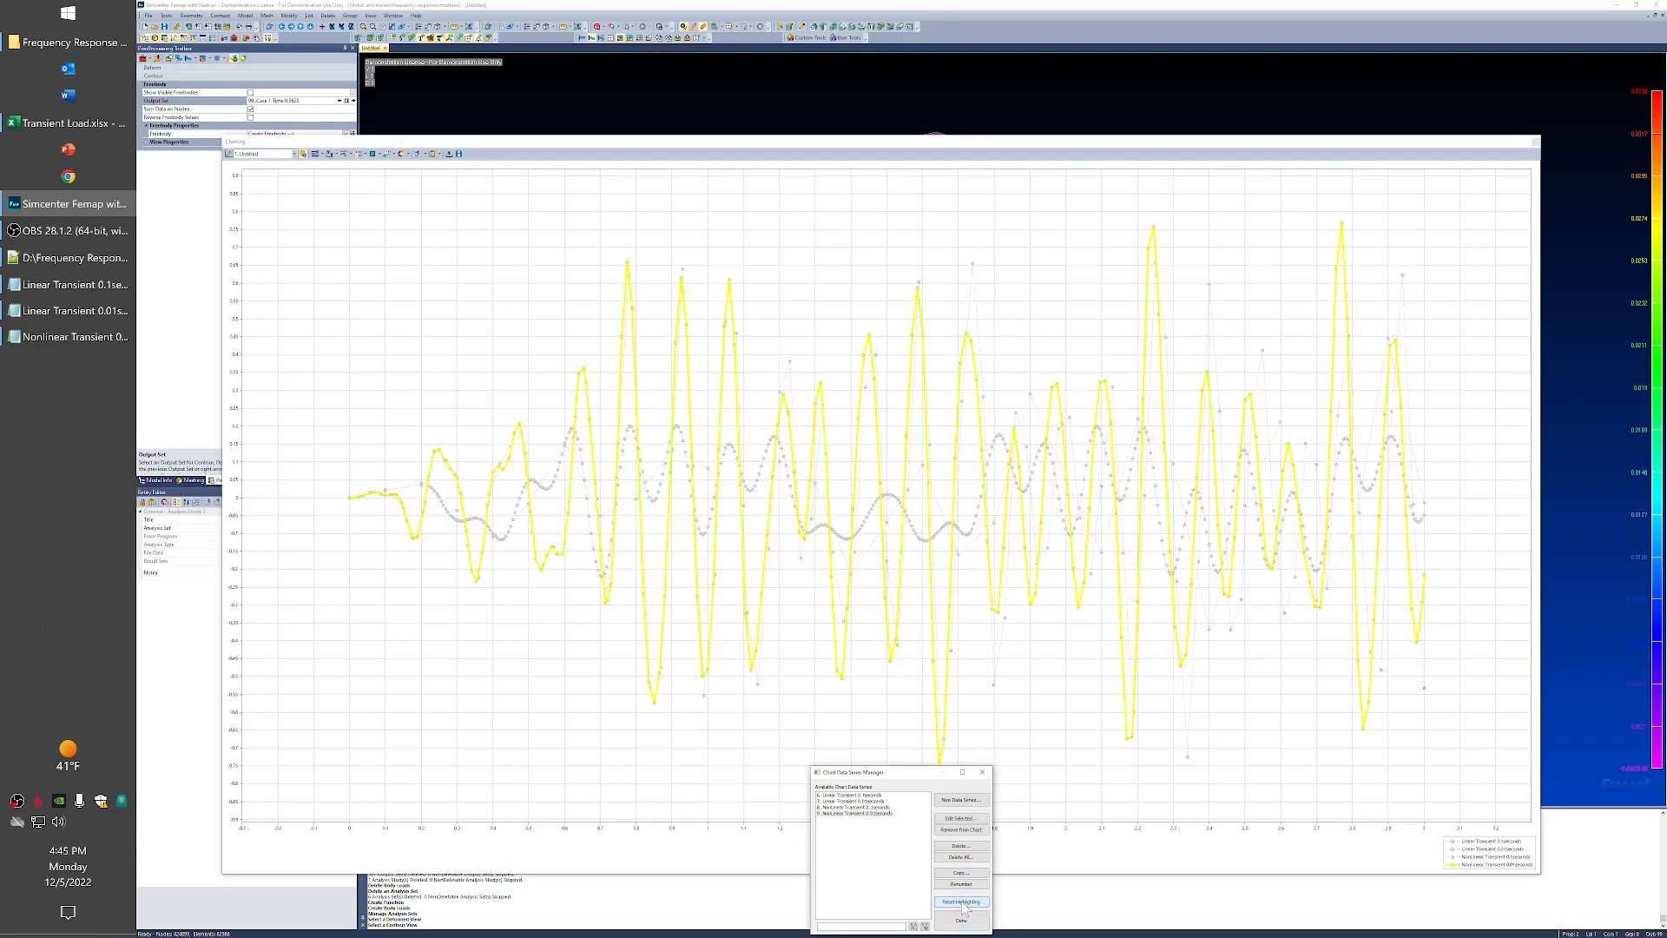
left_click(860, 815)
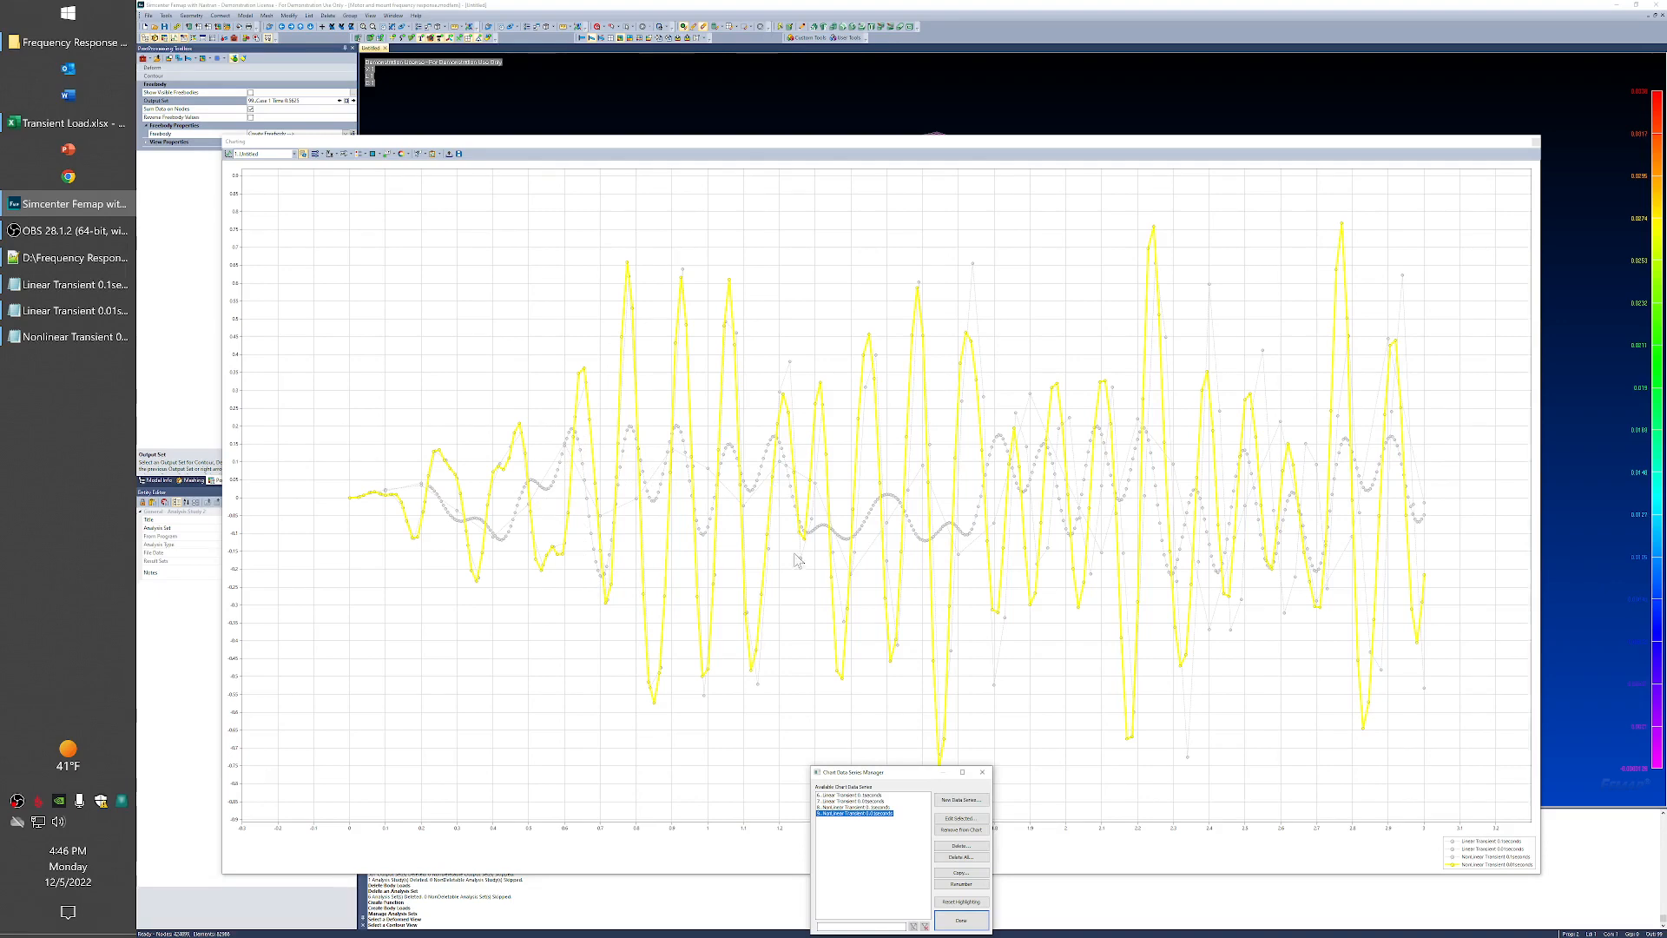
Step: Compare the 0.1 and 0.01 second nonlinear transient curves by highlighting them alternately
left_click(848, 807)
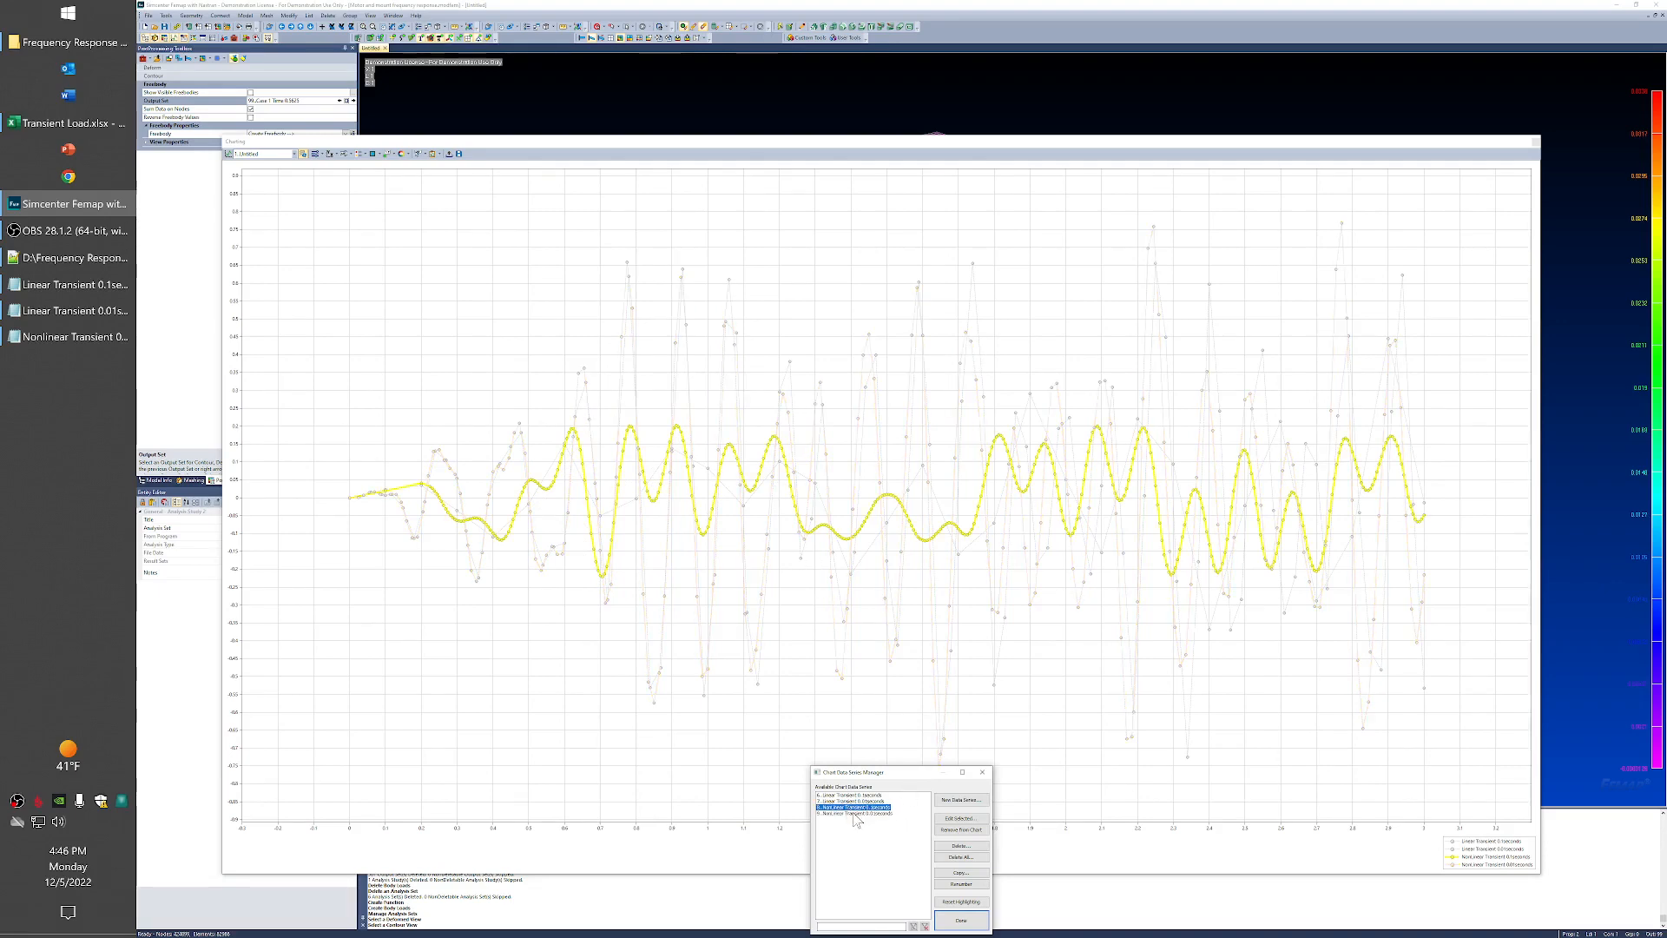
left_click(856, 814)
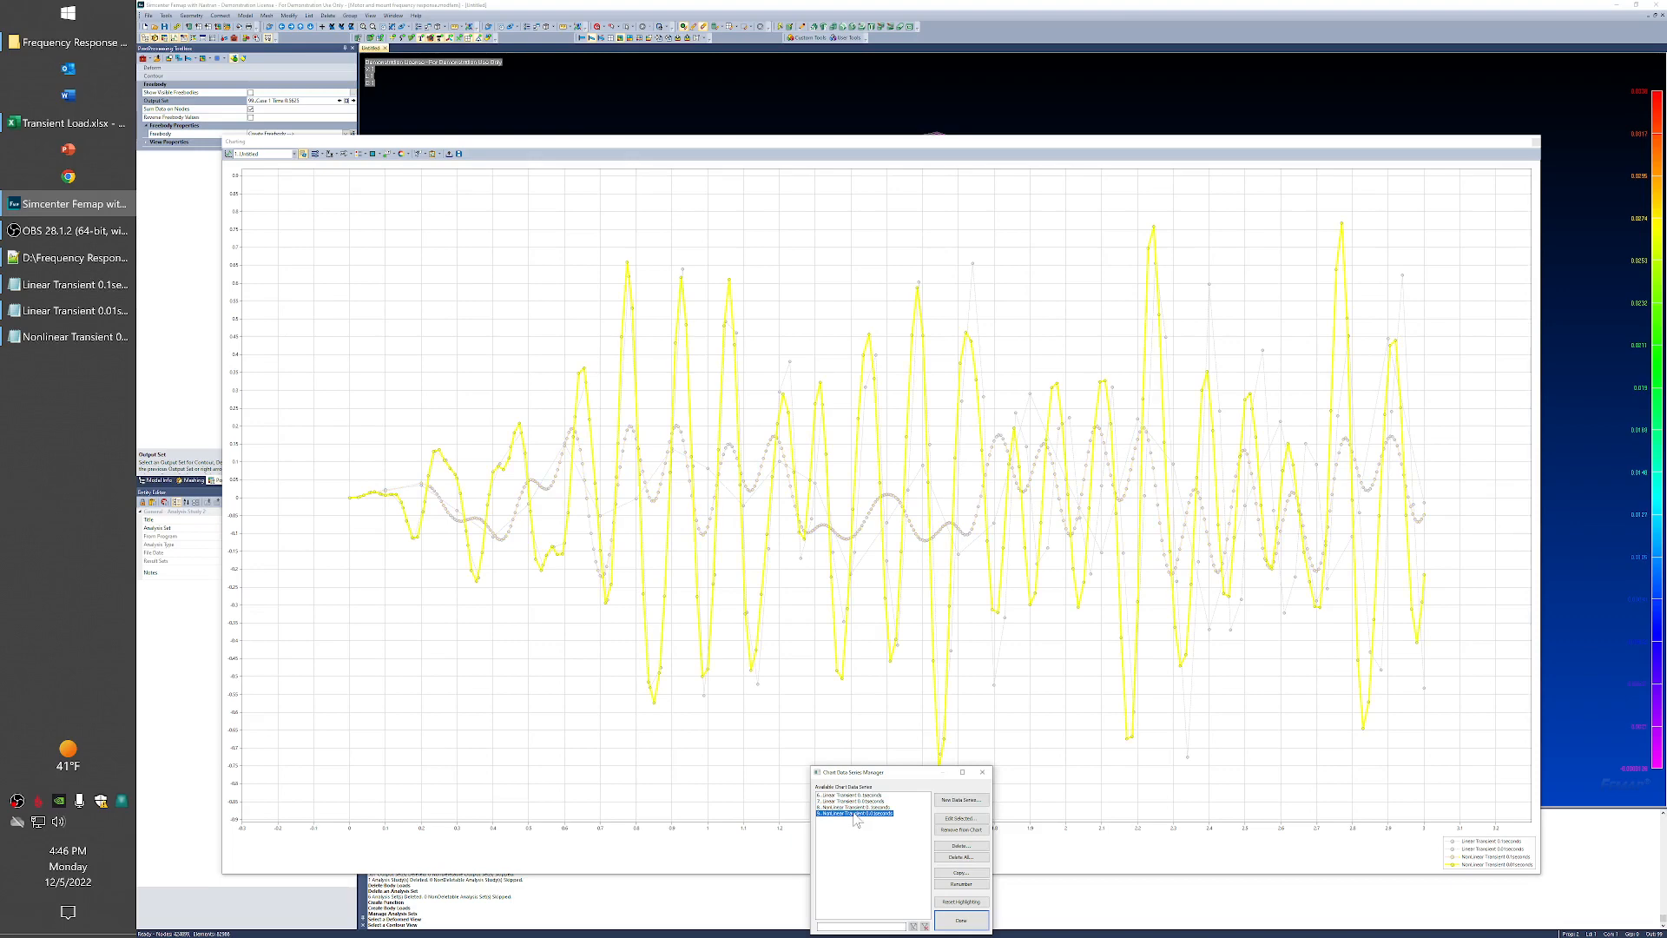
key("Up")
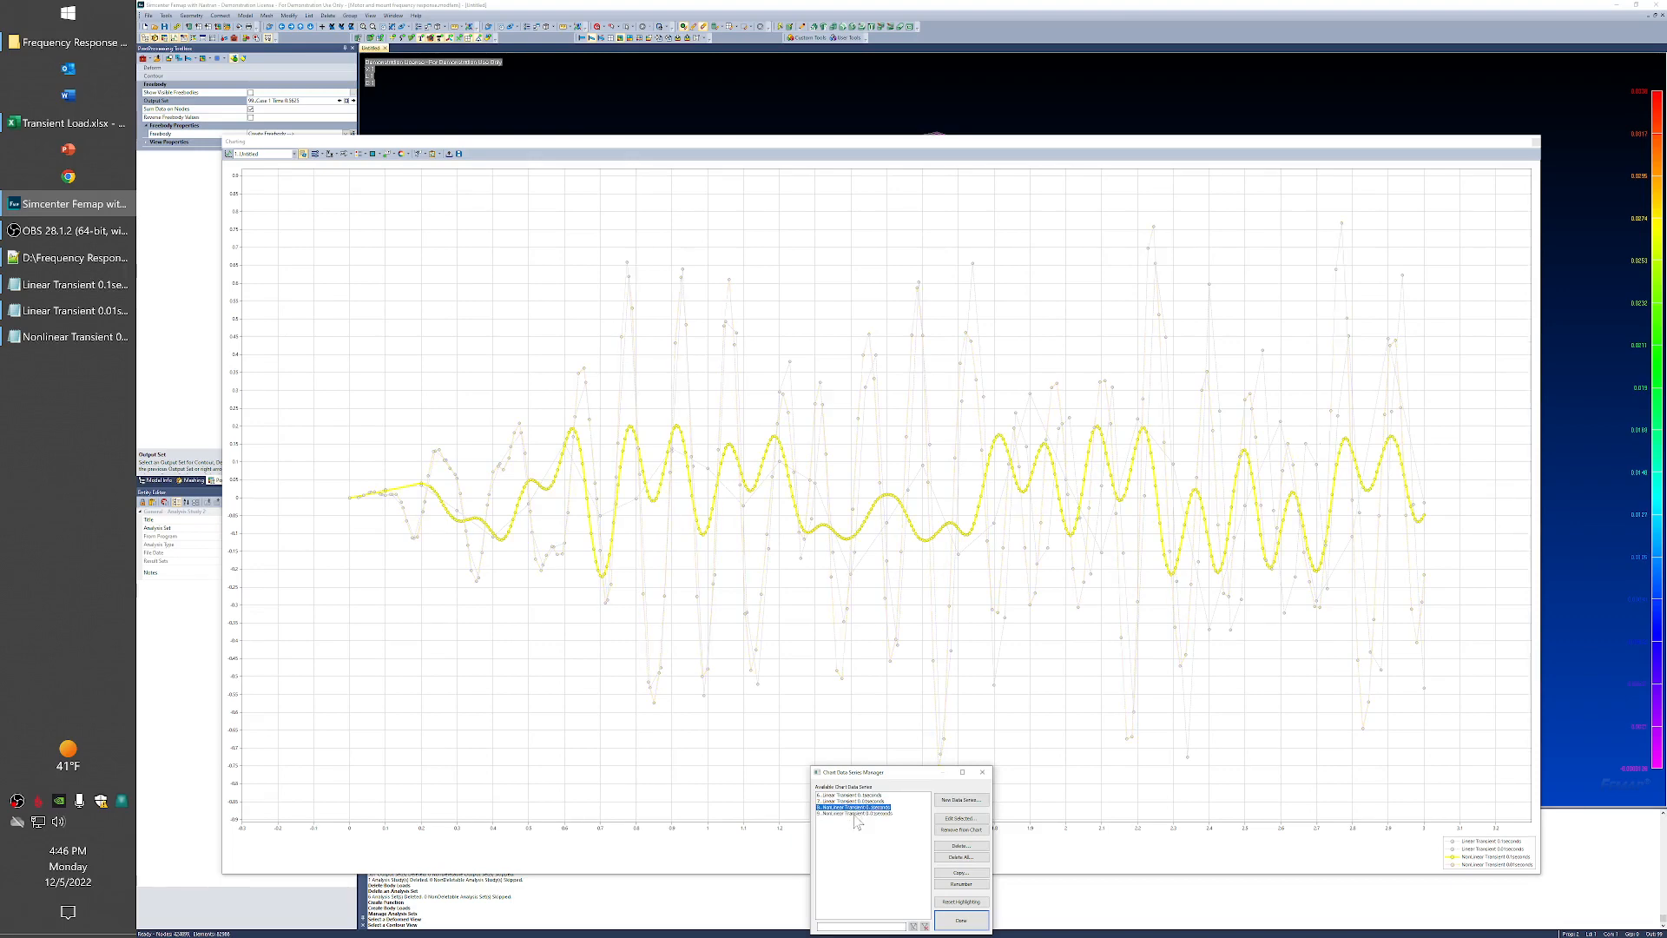
key("Down")
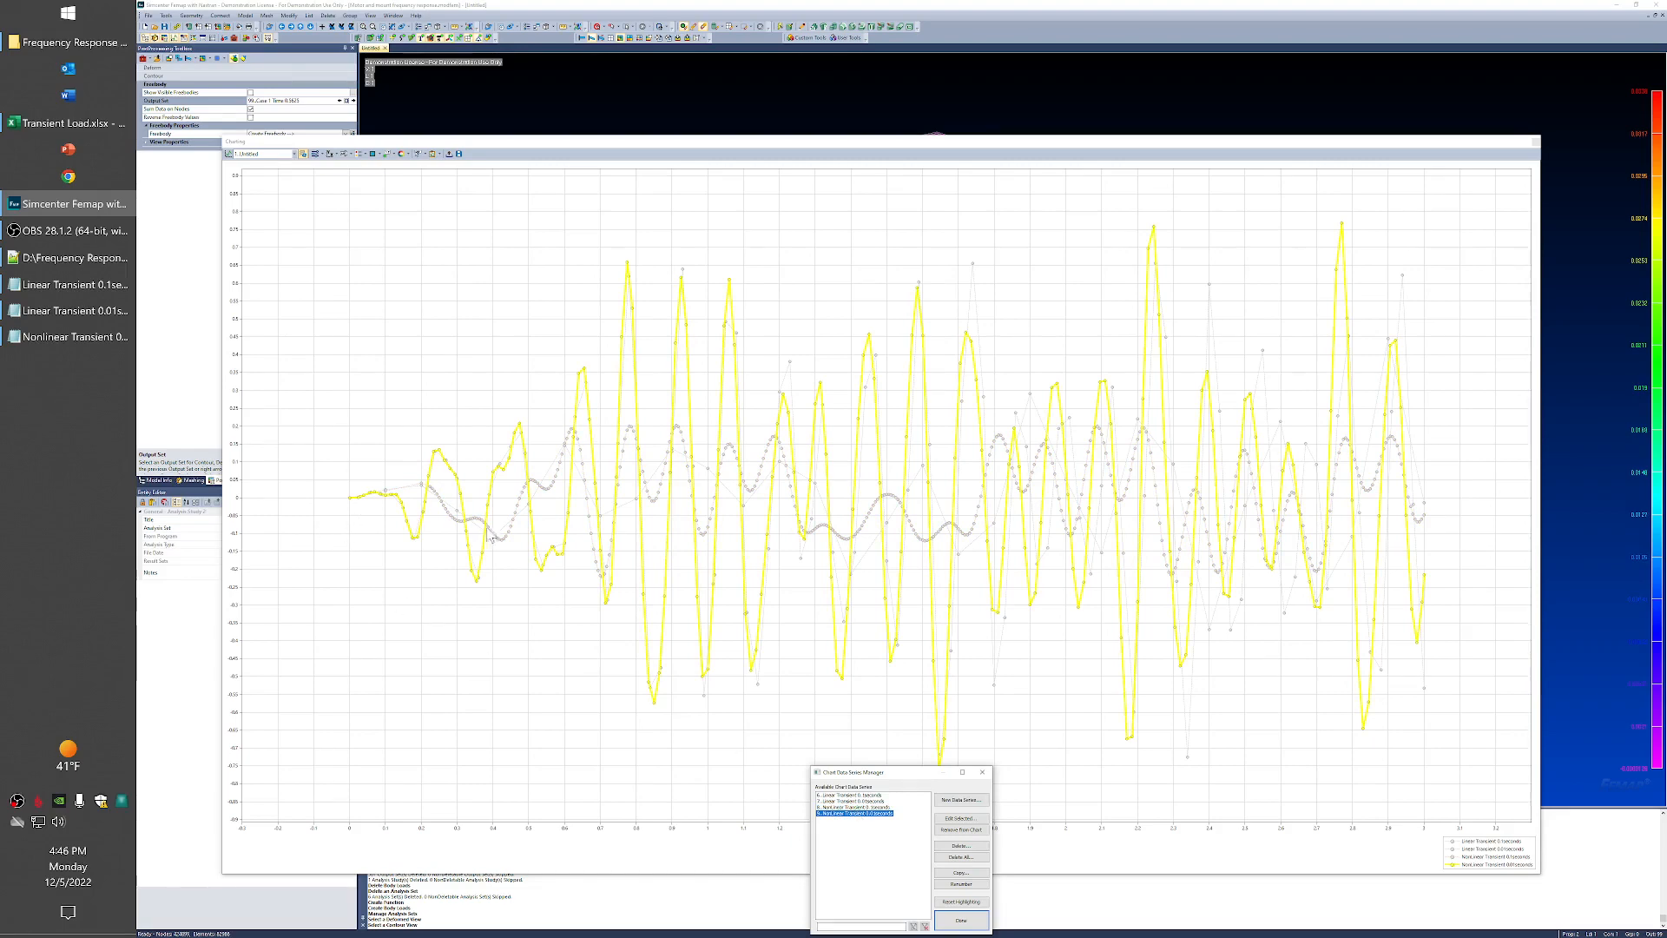
Step: Compare the linear and nonlinear transient curves at the 0.1 and 0.01 second steps by highlighting them in turn
key("Up")
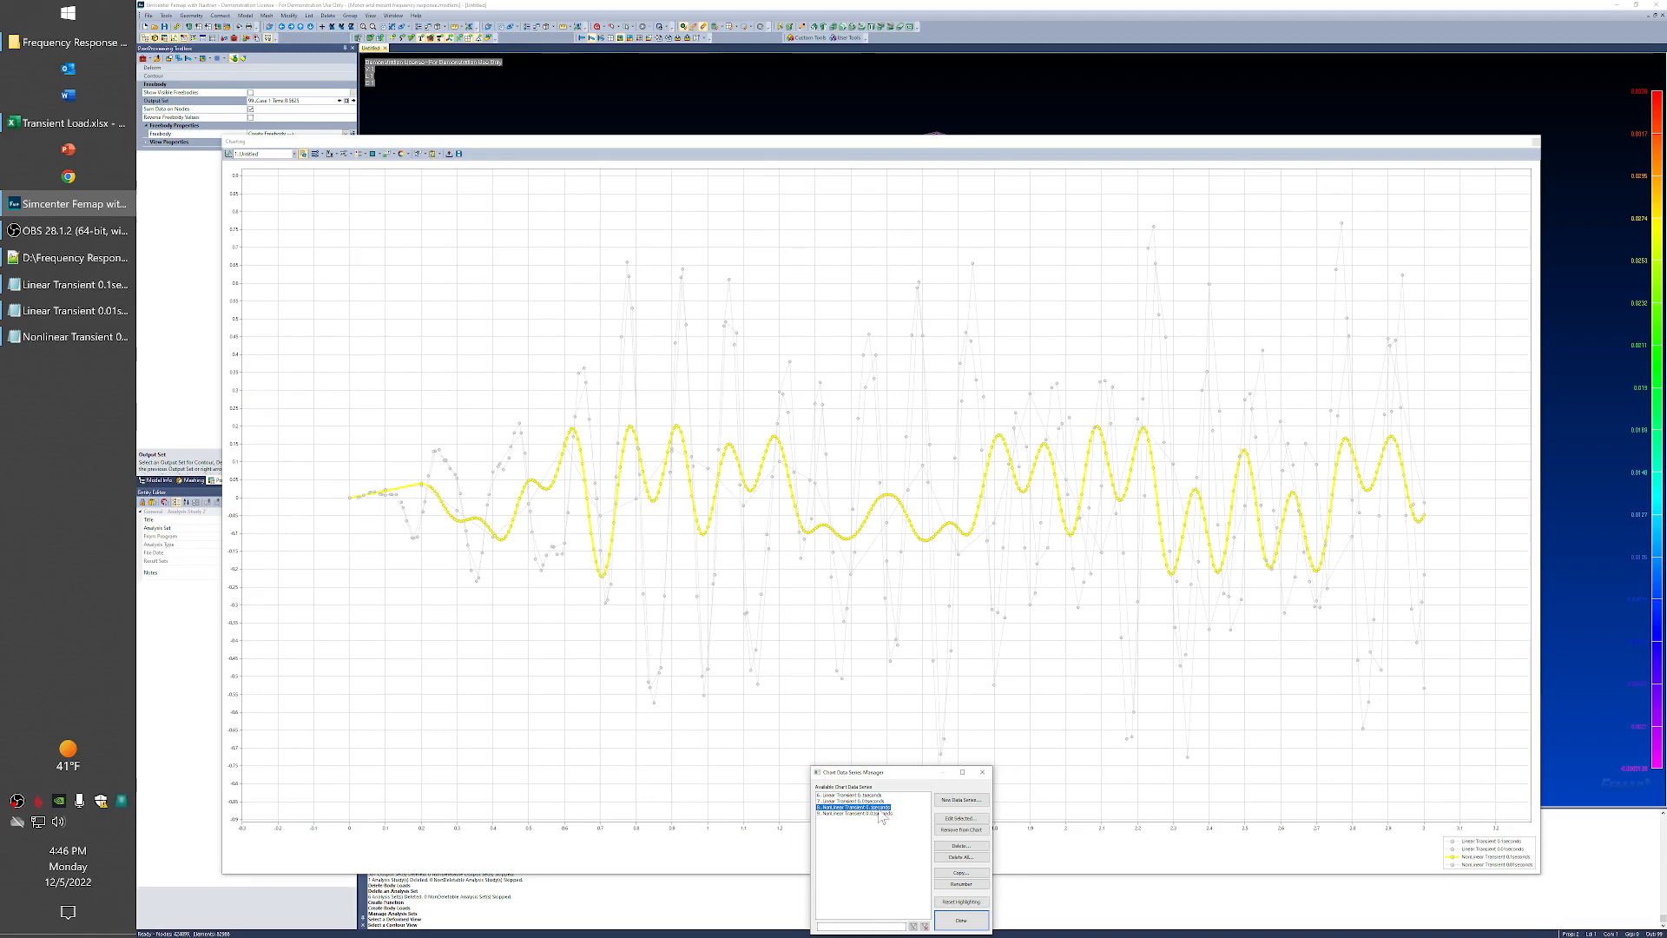
left_click(876, 814)
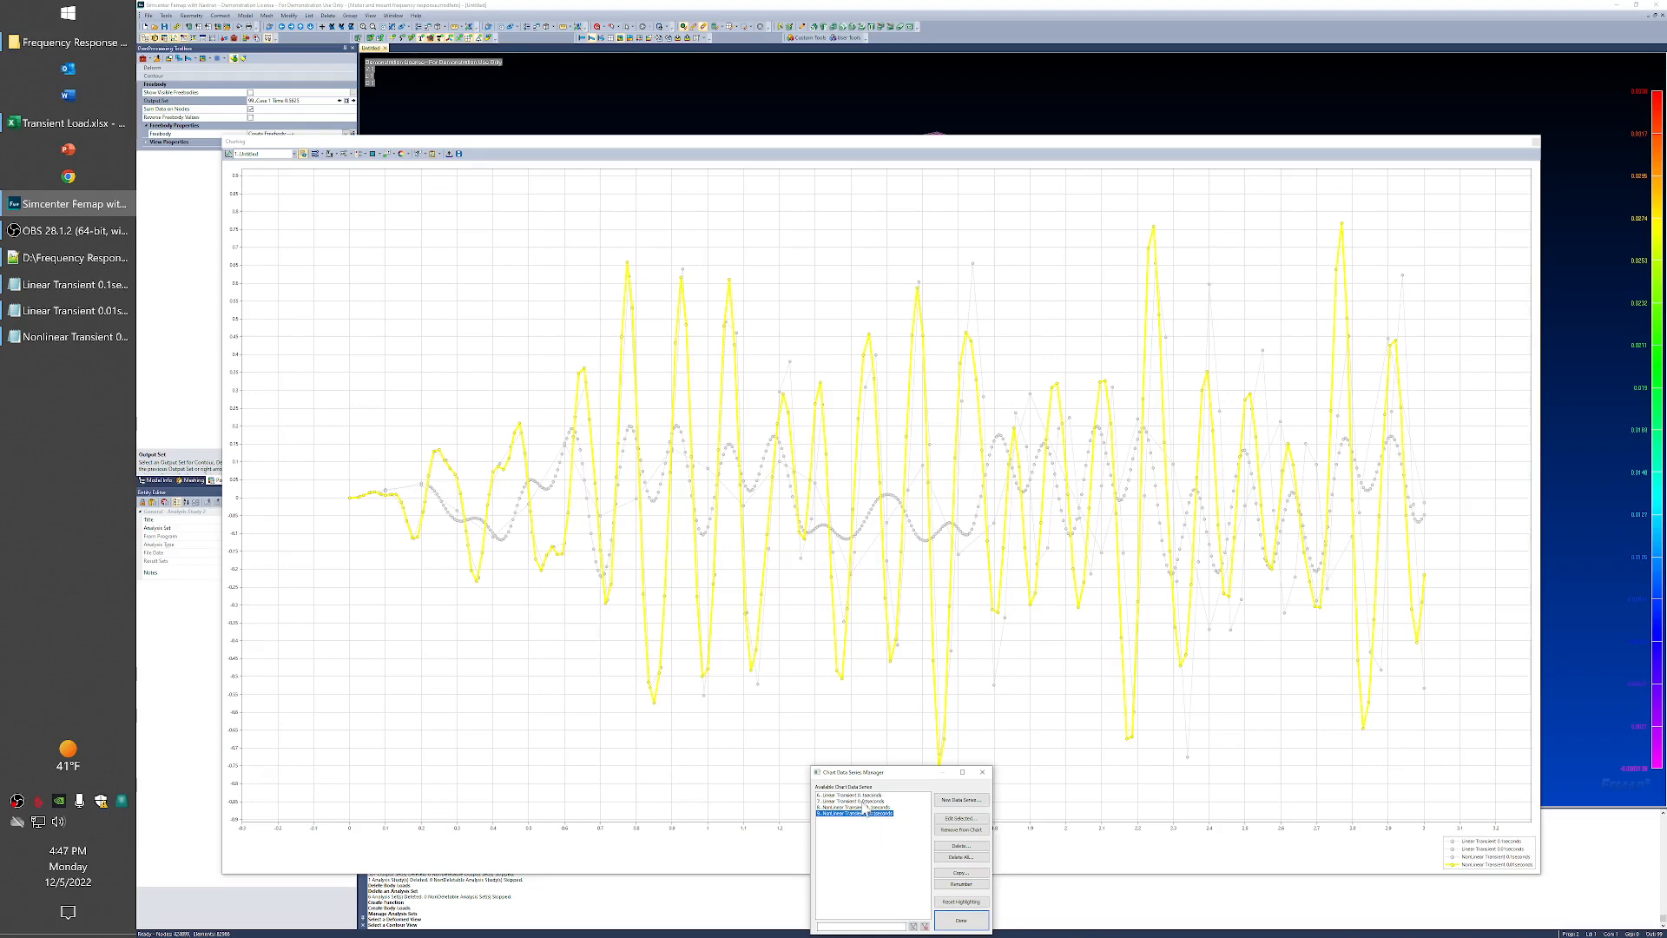
key("Up")
key("Up")
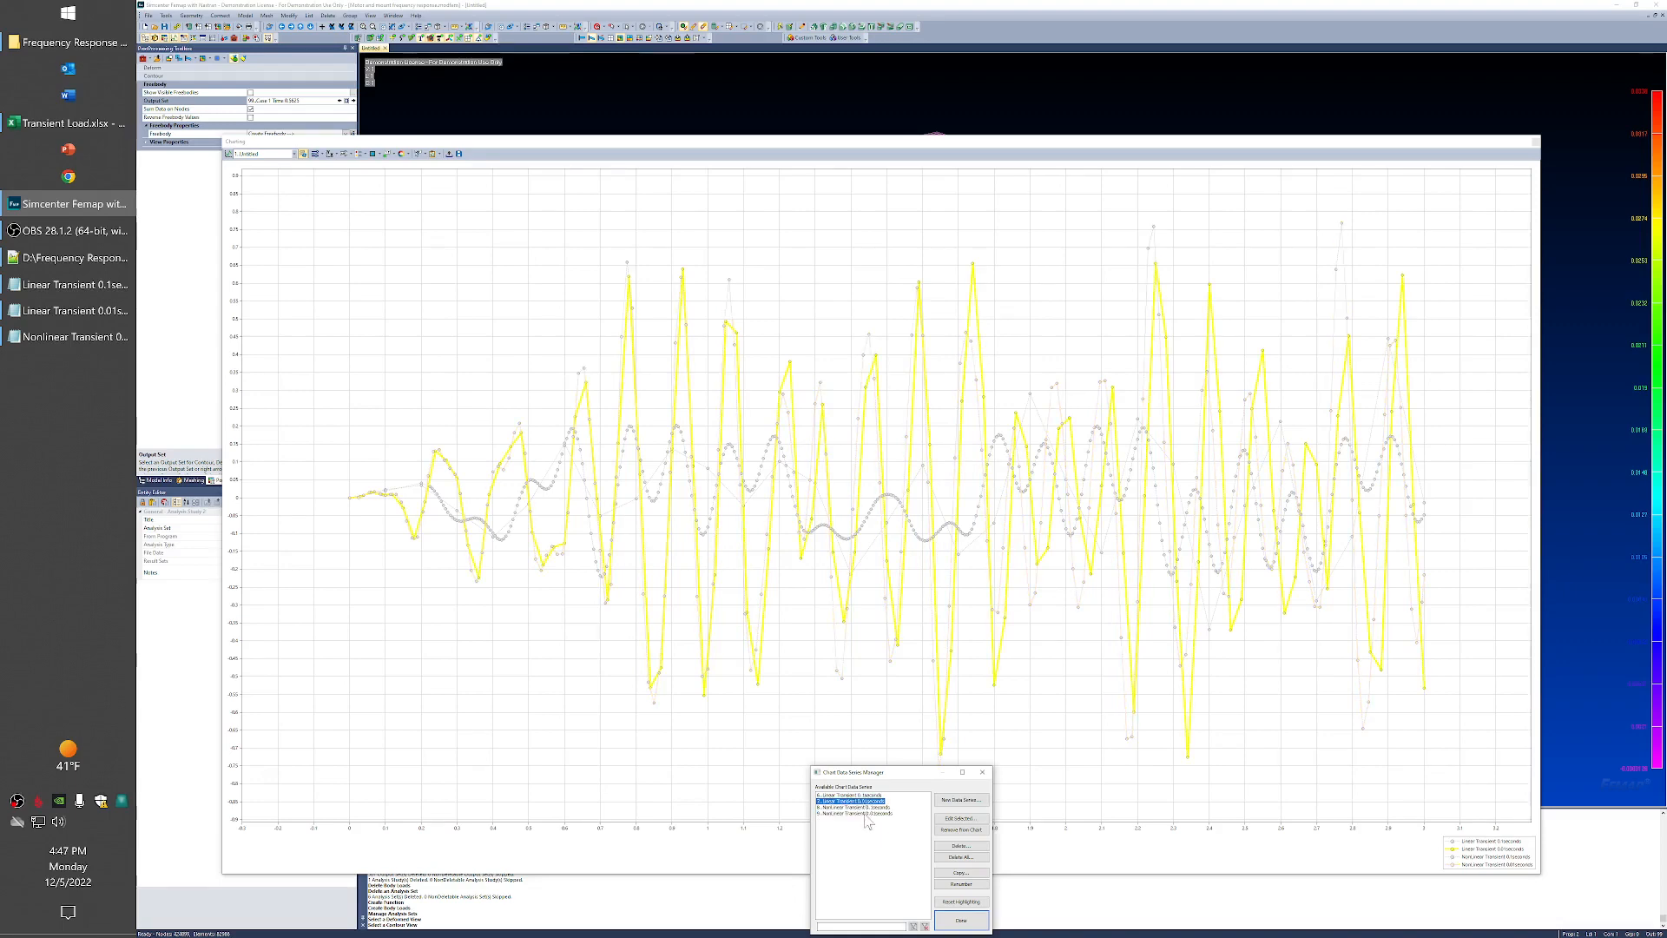
left_click(867, 814)
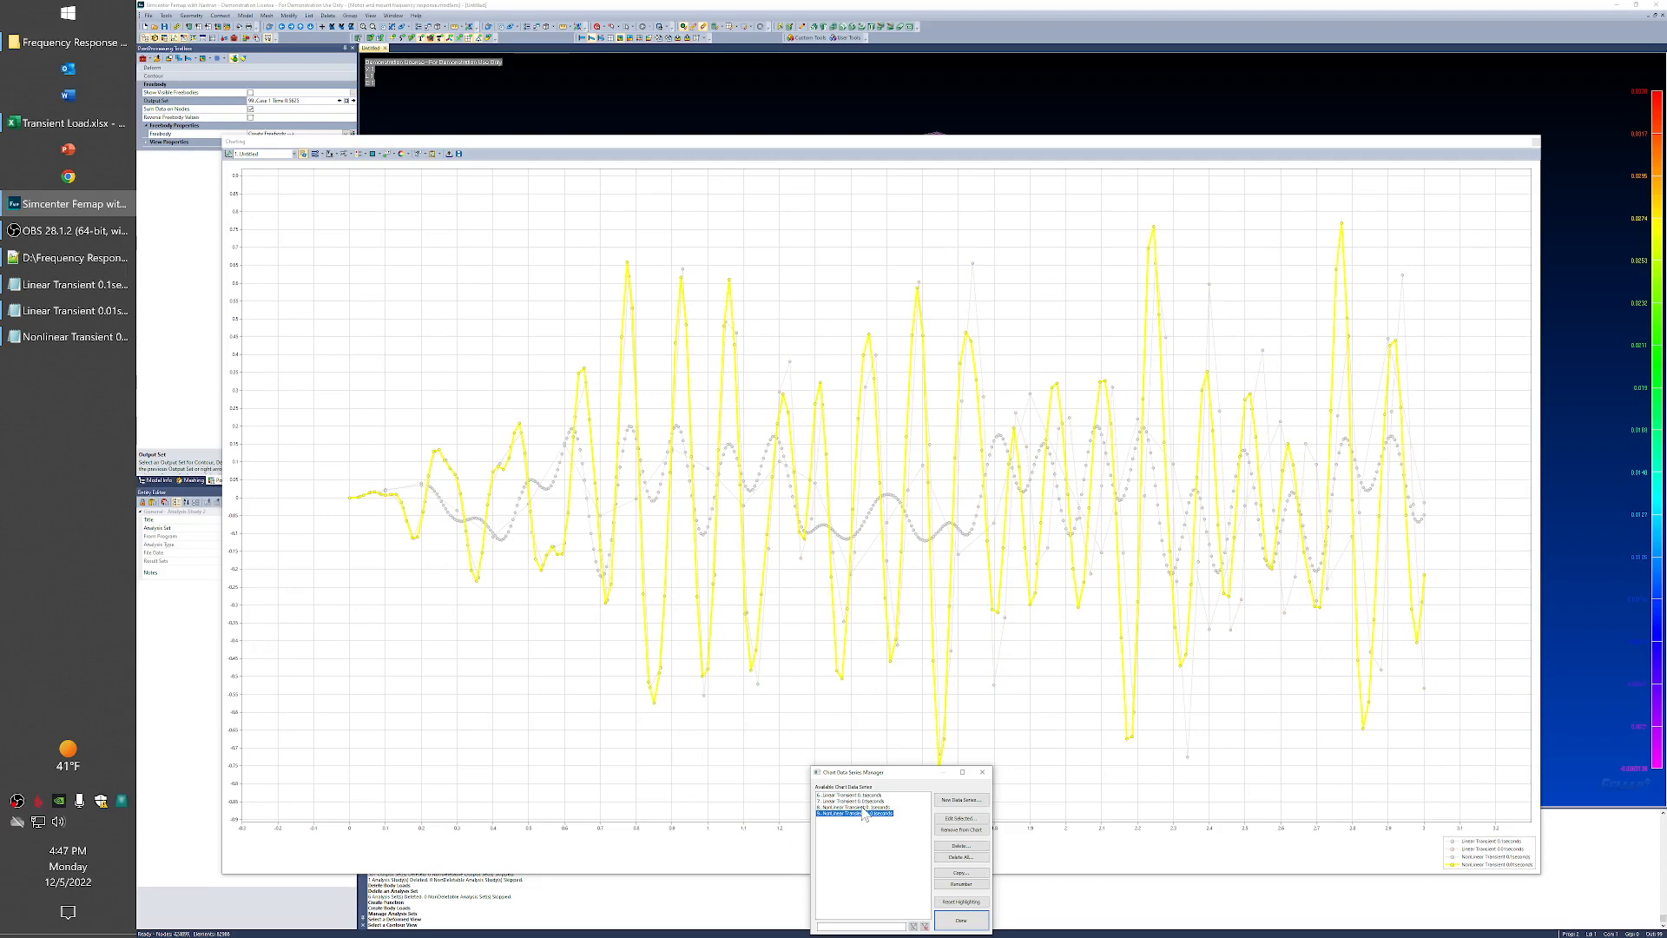
key("Up")
key("Up")
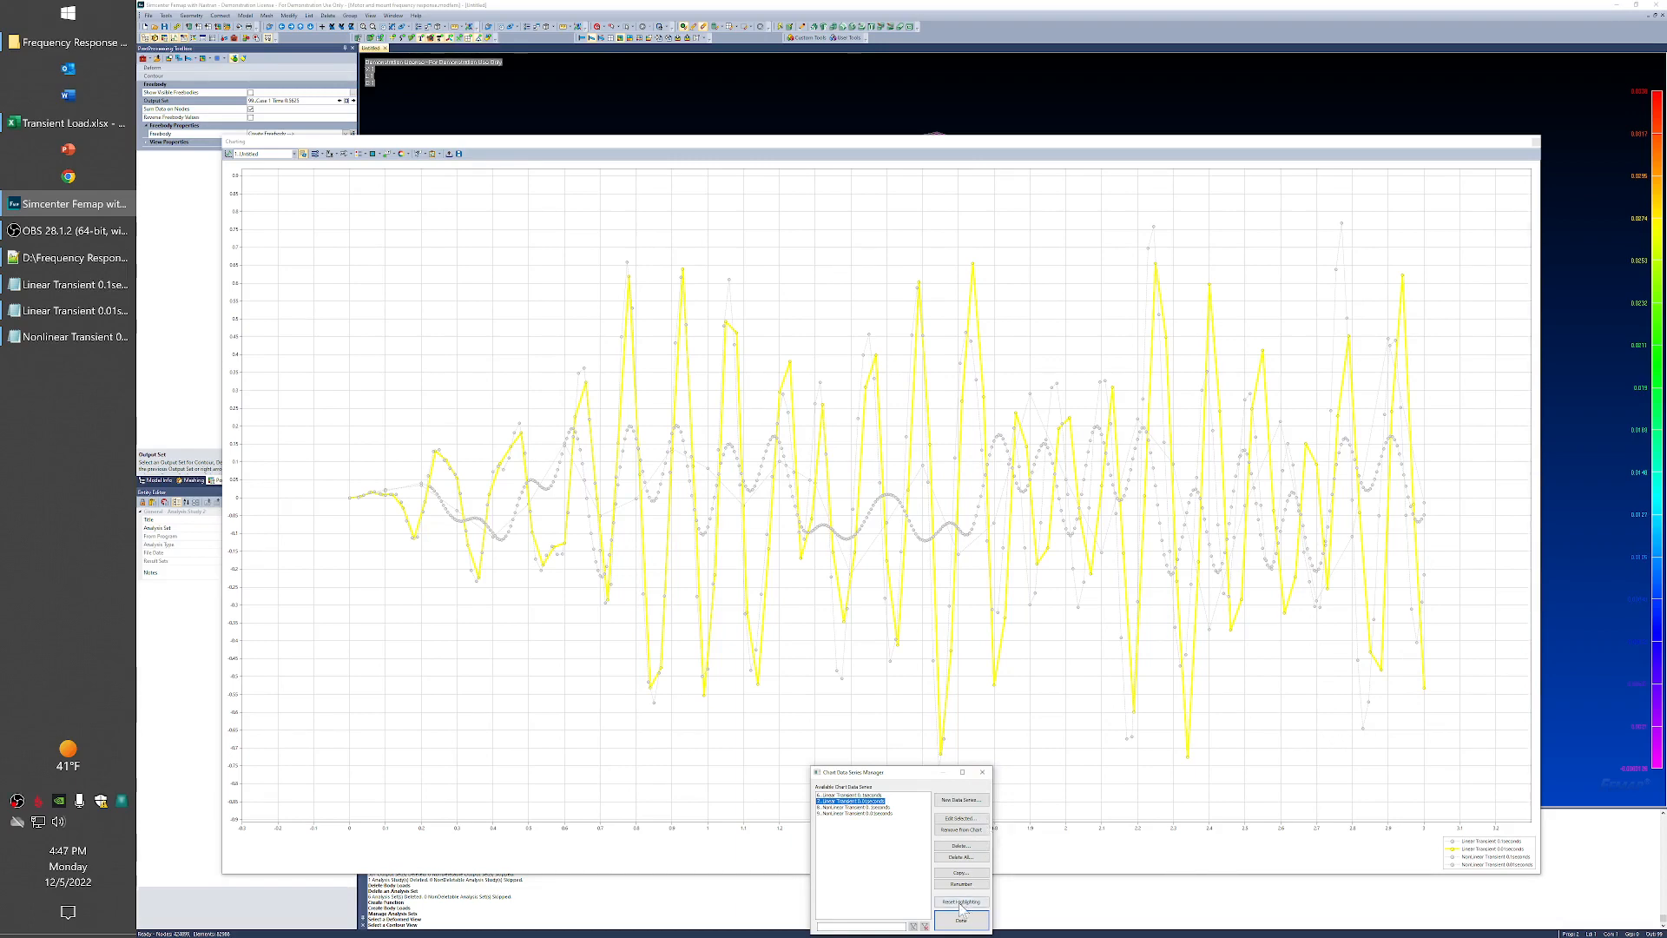
left_click(855, 813)
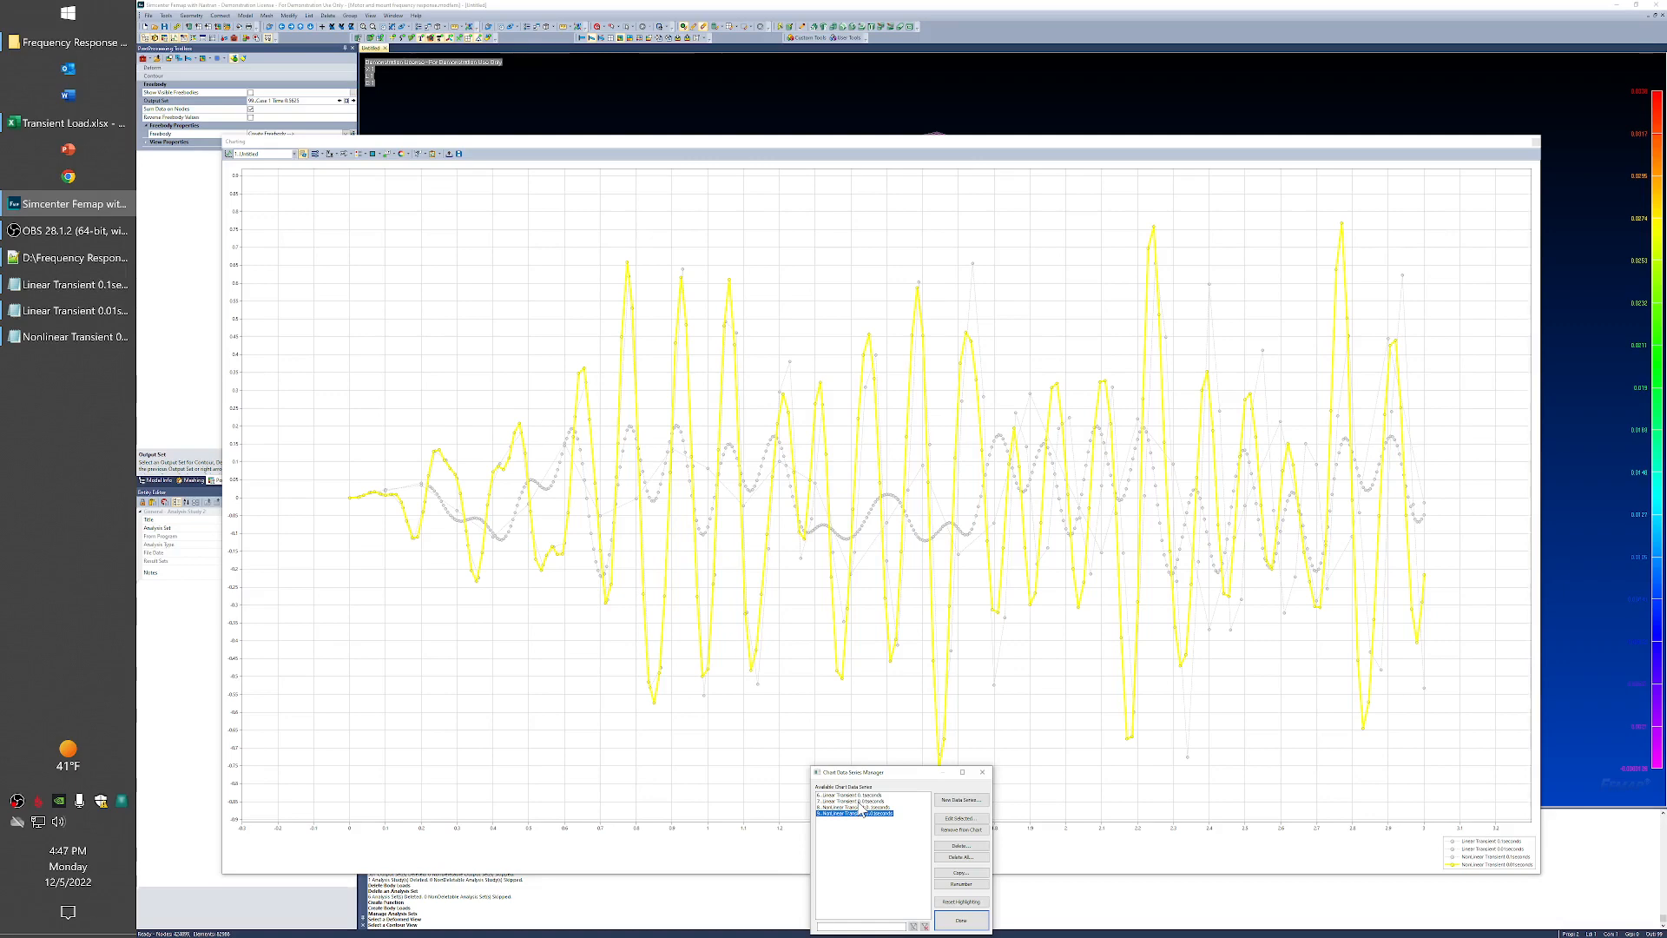
left_click(860, 801)
left_click(856, 813)
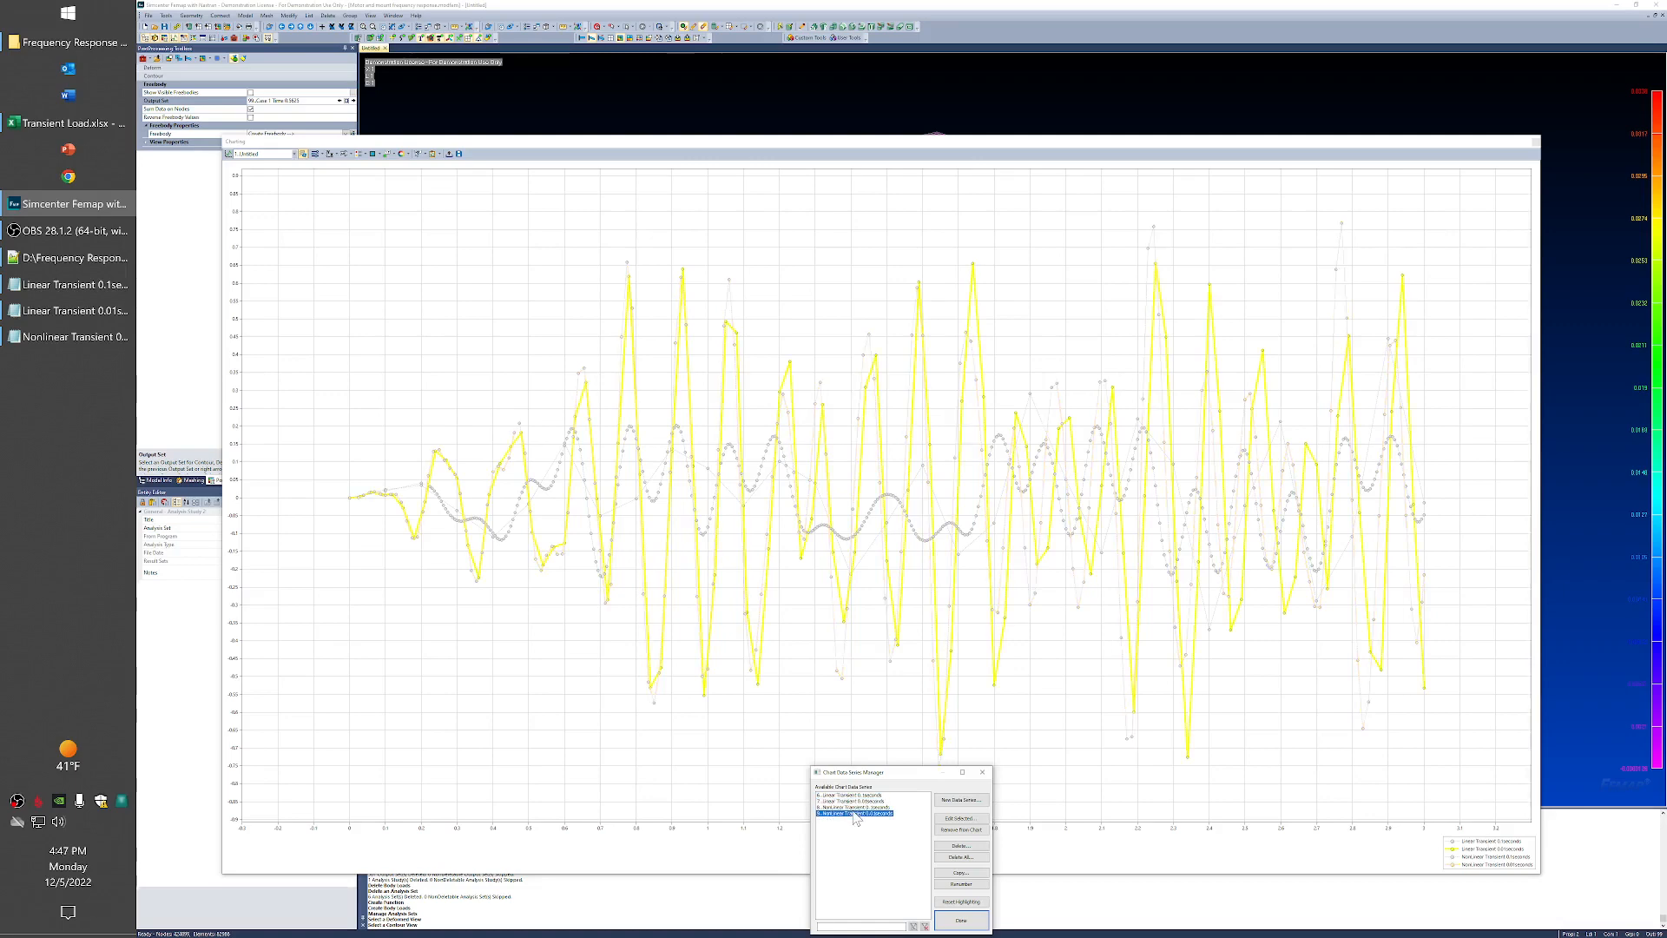
left_click(854, 795)
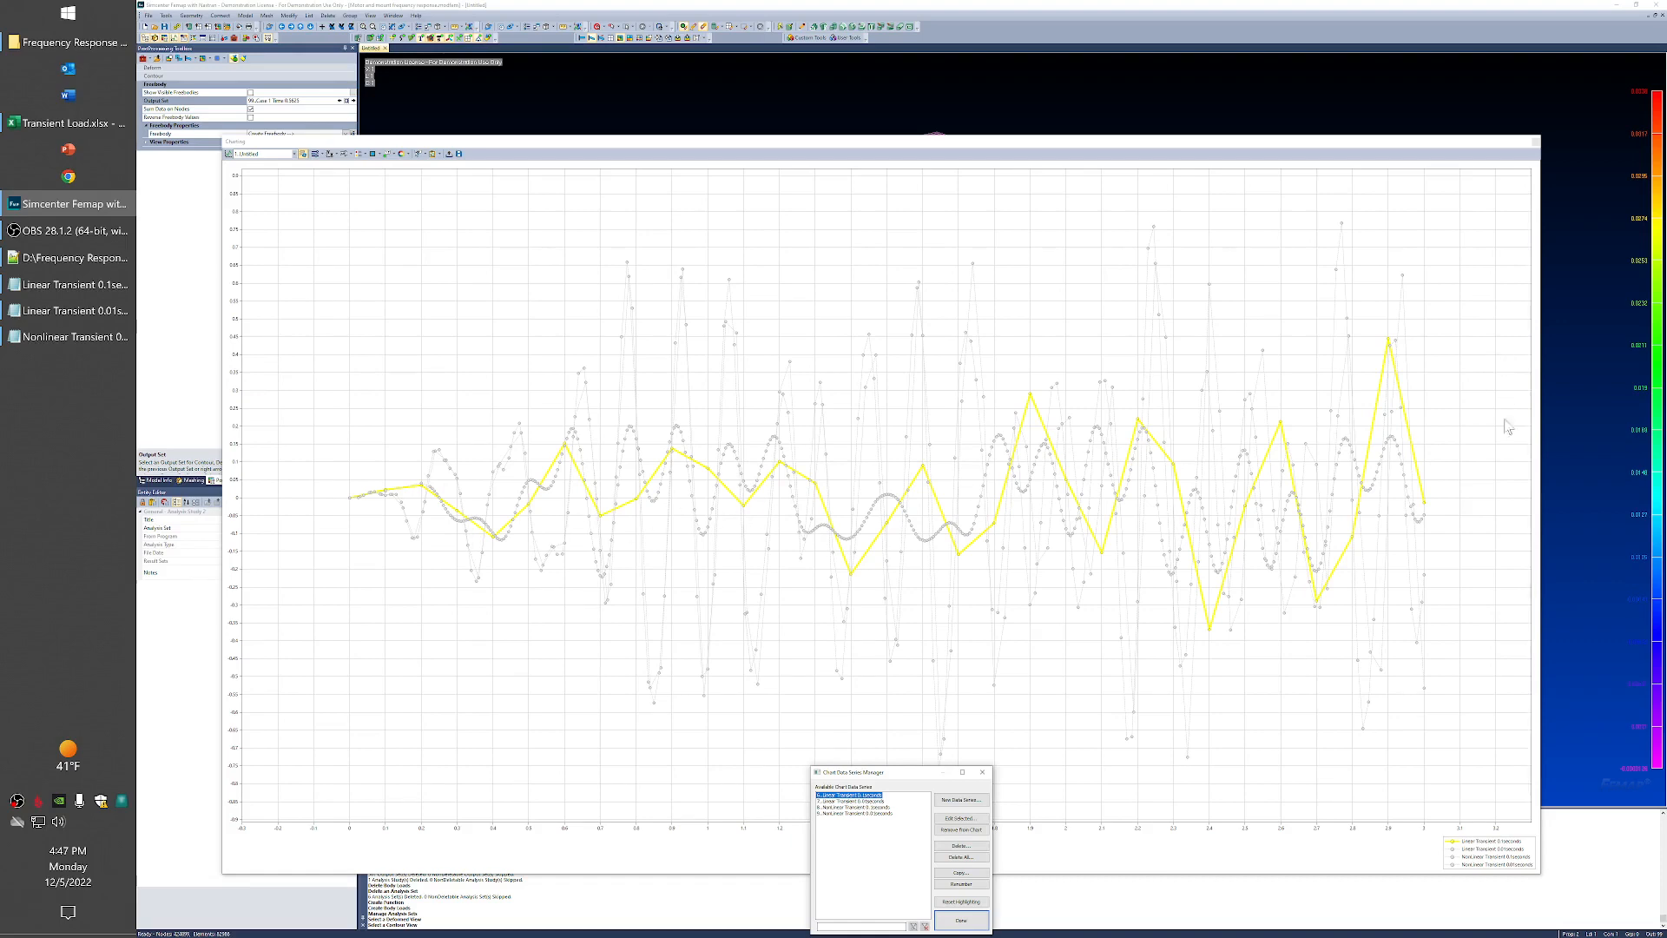
left_click(859, 807)
Step: Delete the 0.1 second linear and 0.1 second nonlinear transient series from the chart and close the data series manager
left_click(847, 795)
left_click(959, 848)
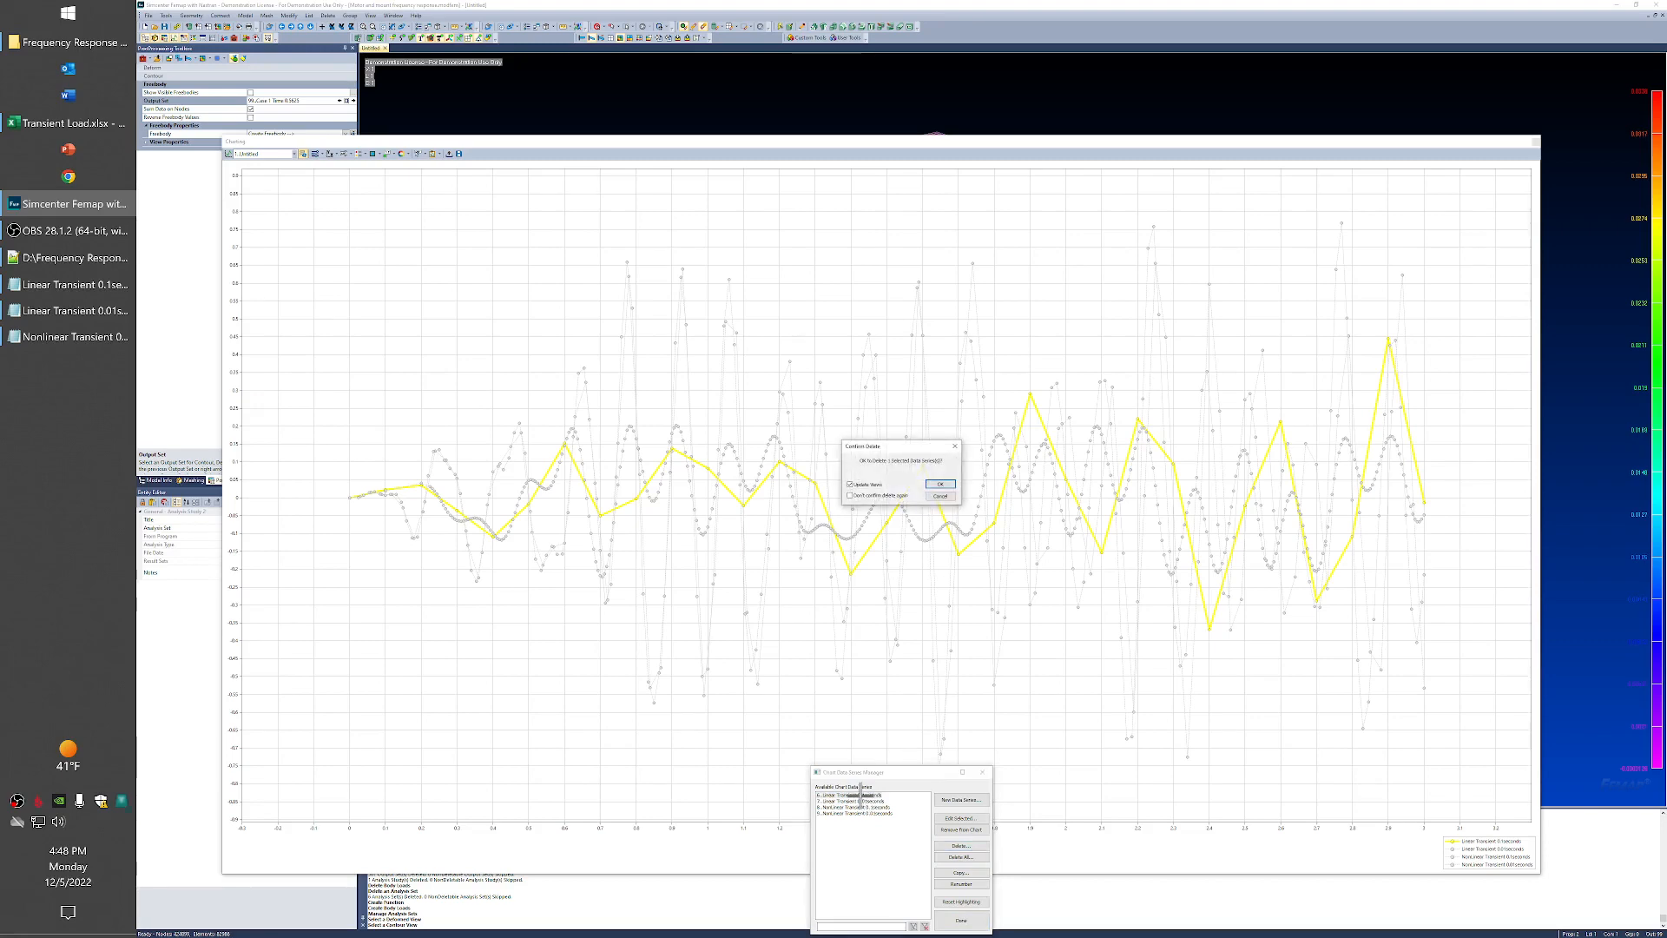
left_click(942, 485)
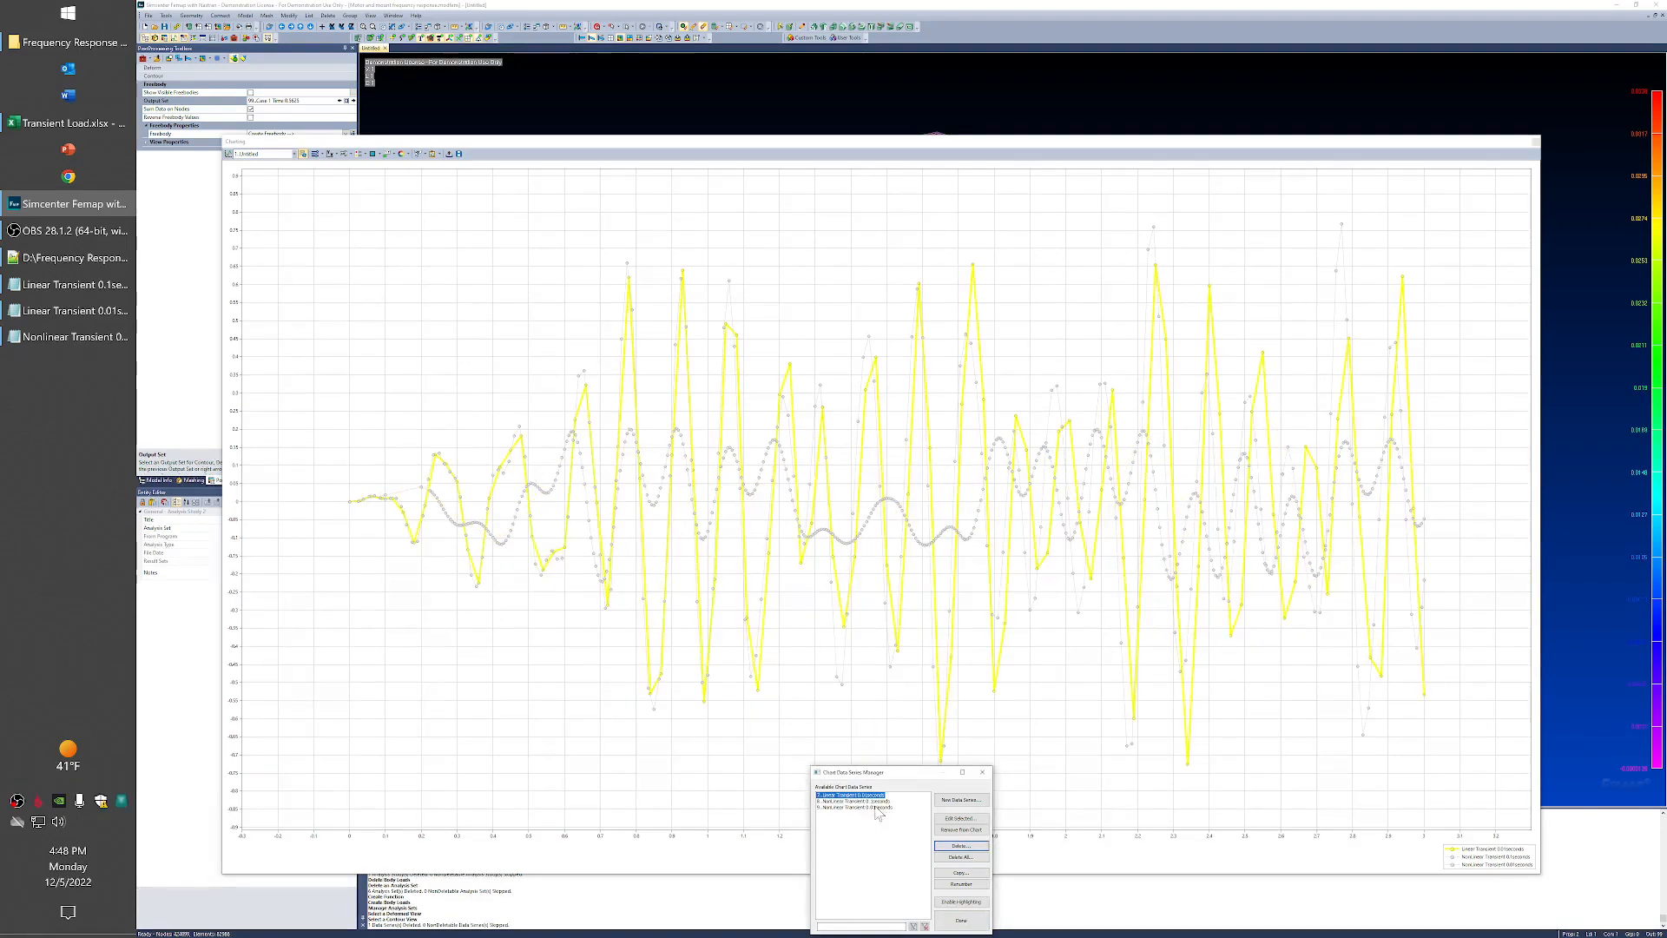
left_click(869, 802)
left_click(965, 847)
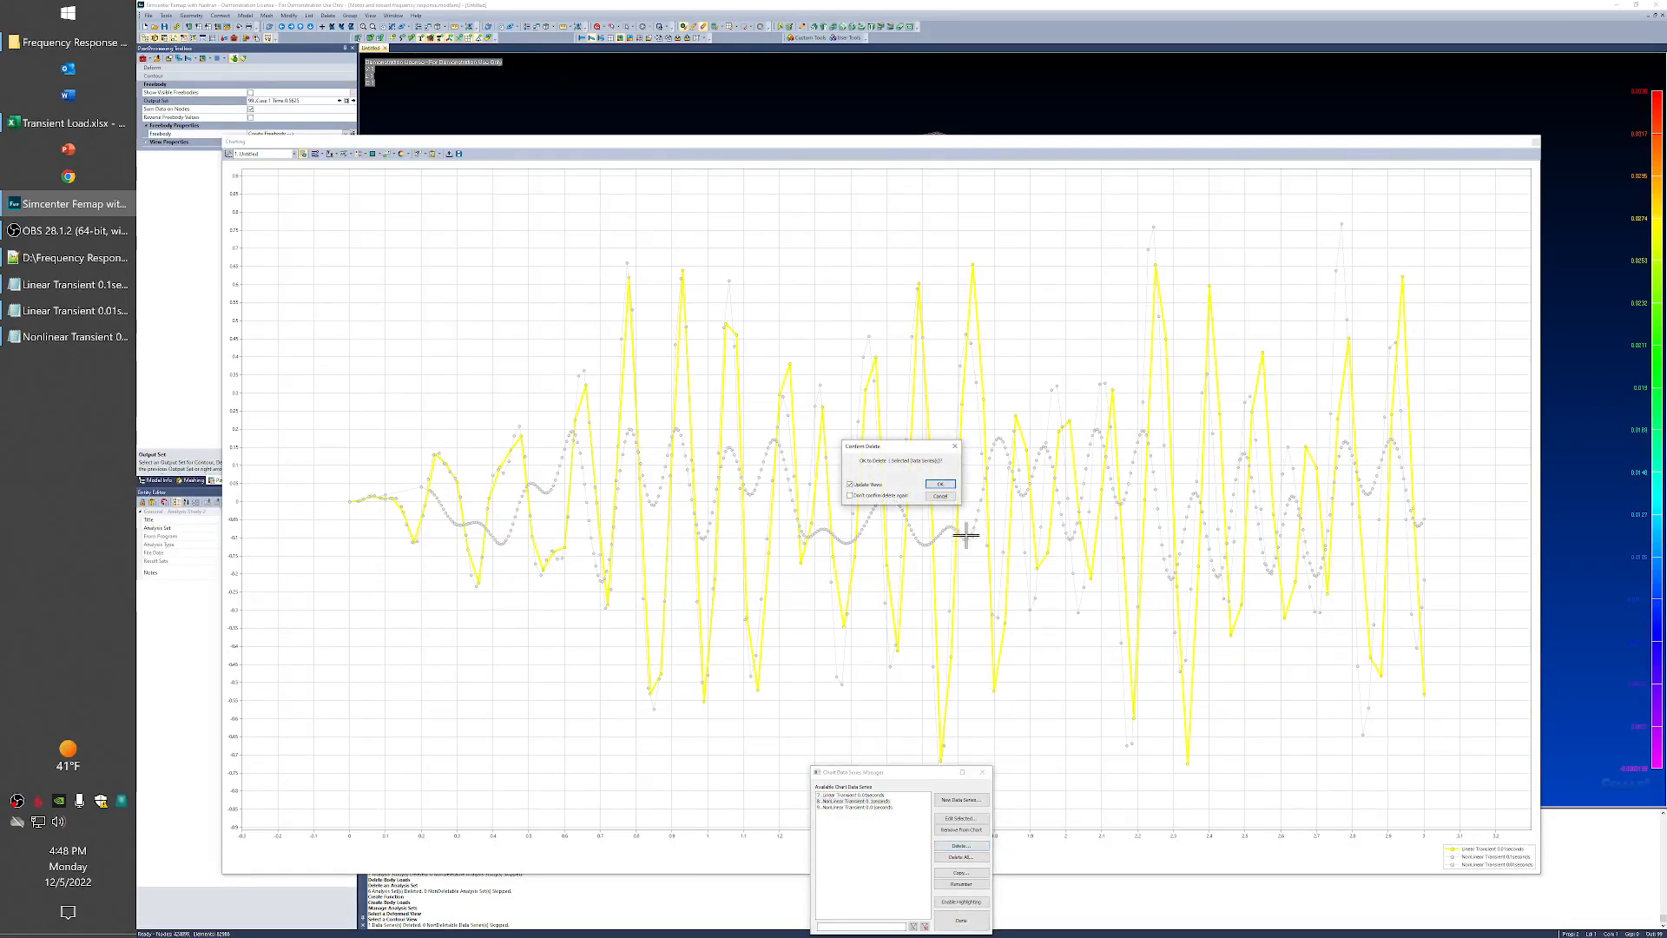
left_click(936, 484)
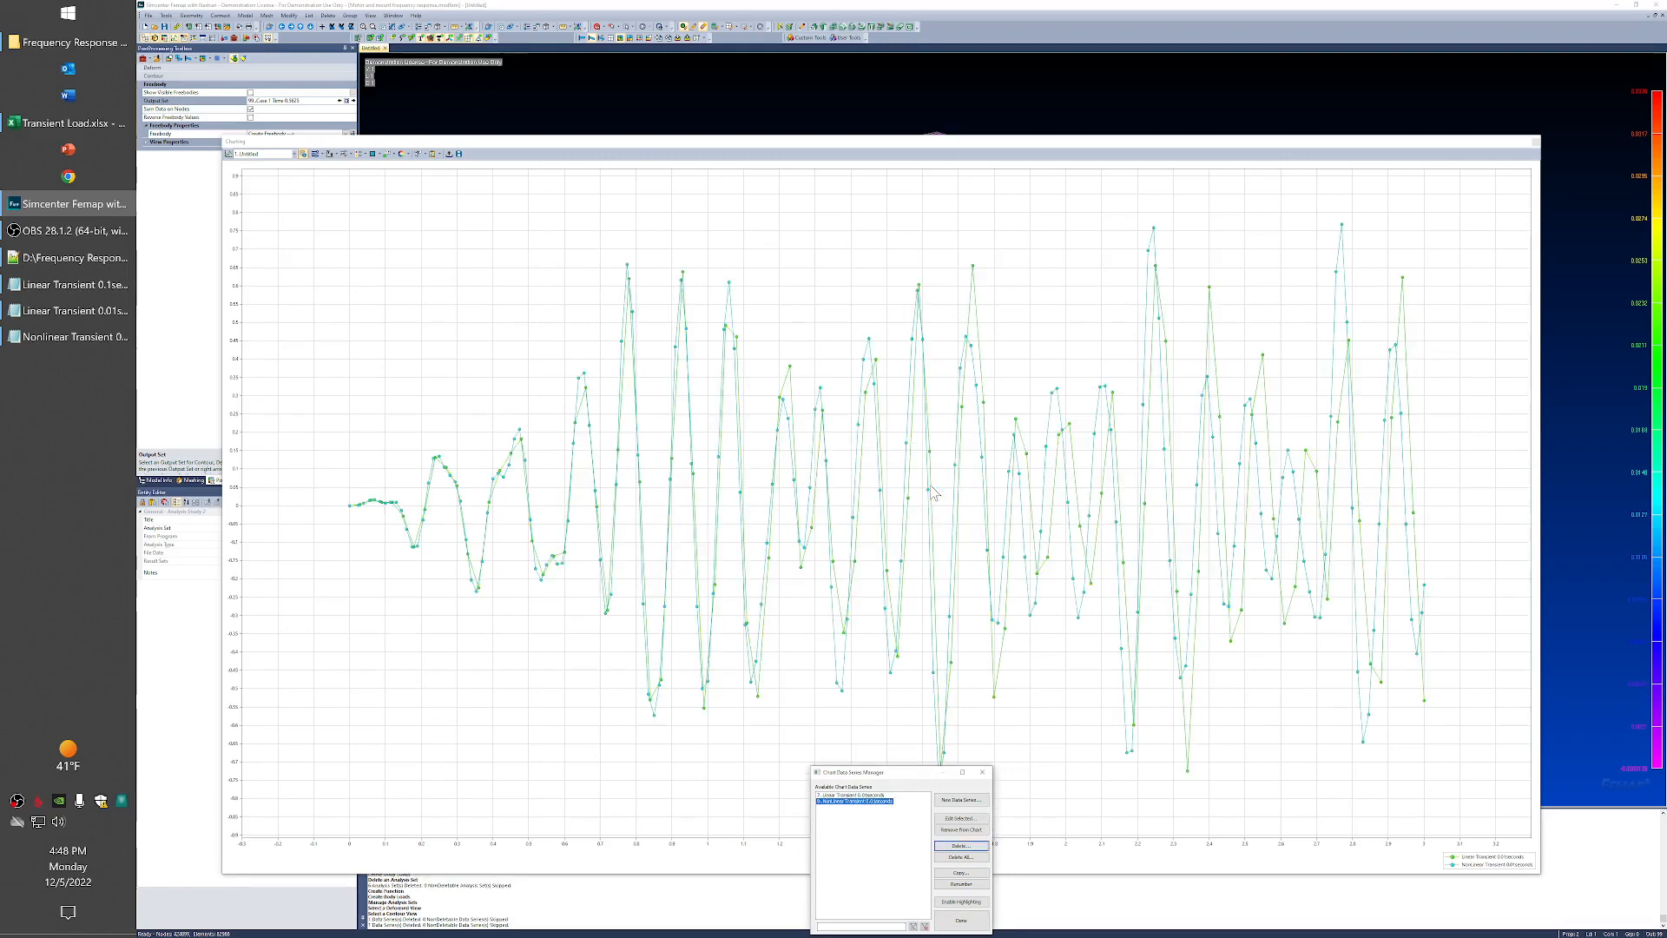
left_click(960, 920)
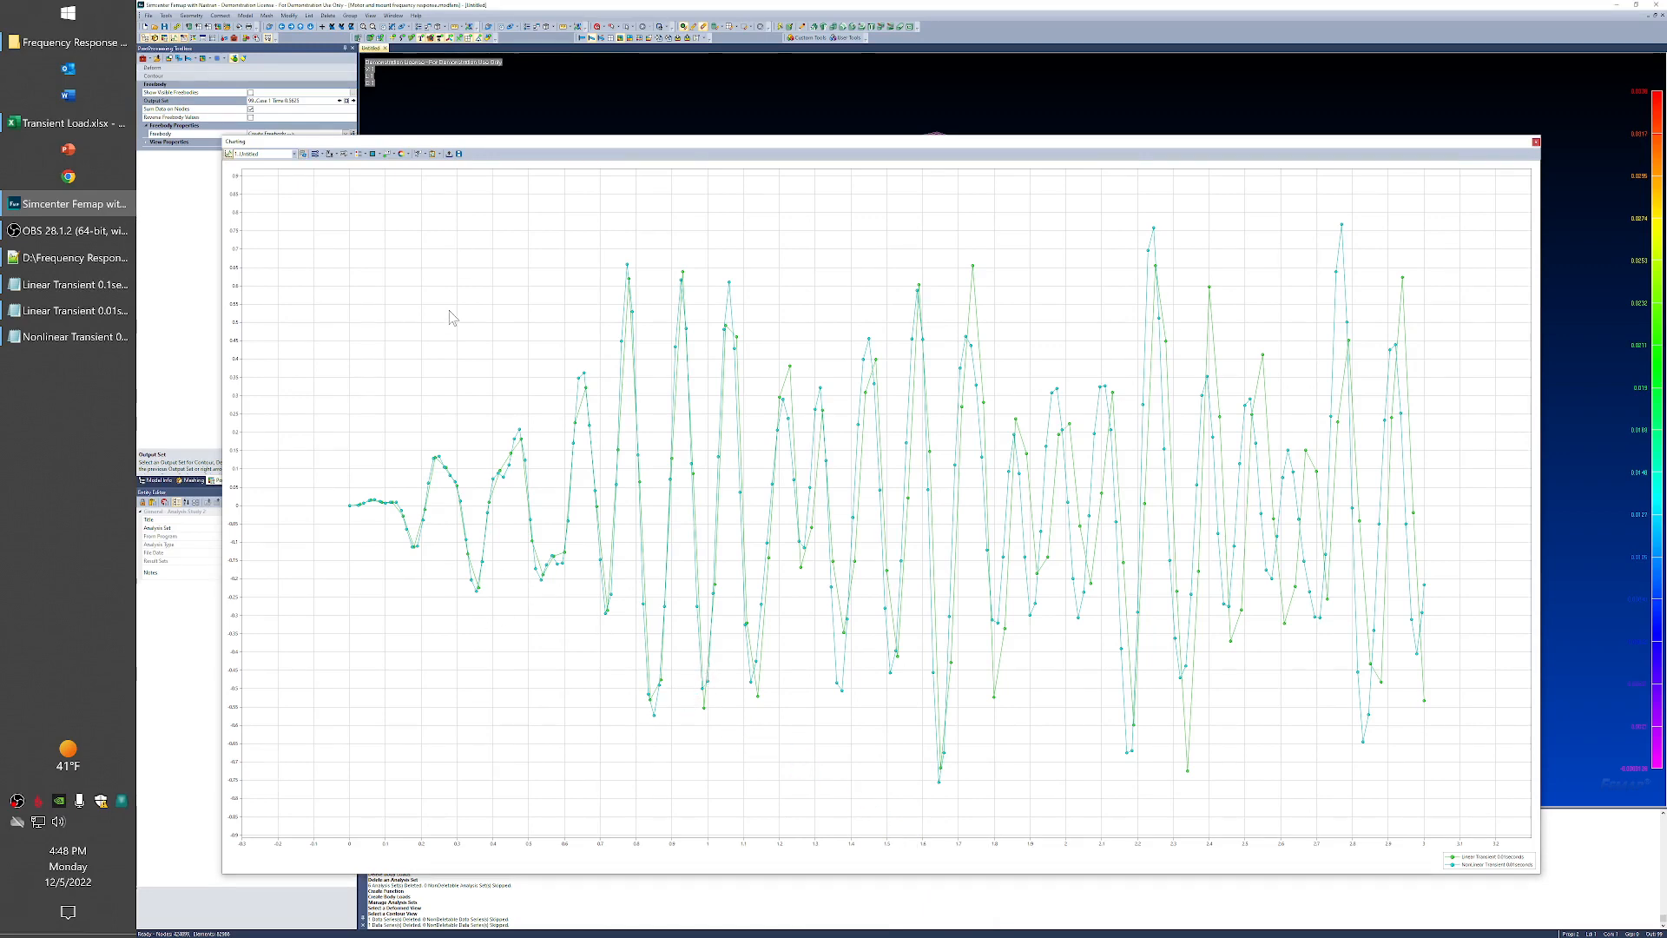
Step: Turn off palette colors for the 0.01 second nonlinear transient series and set its color to magenta
left_click(303, 154)
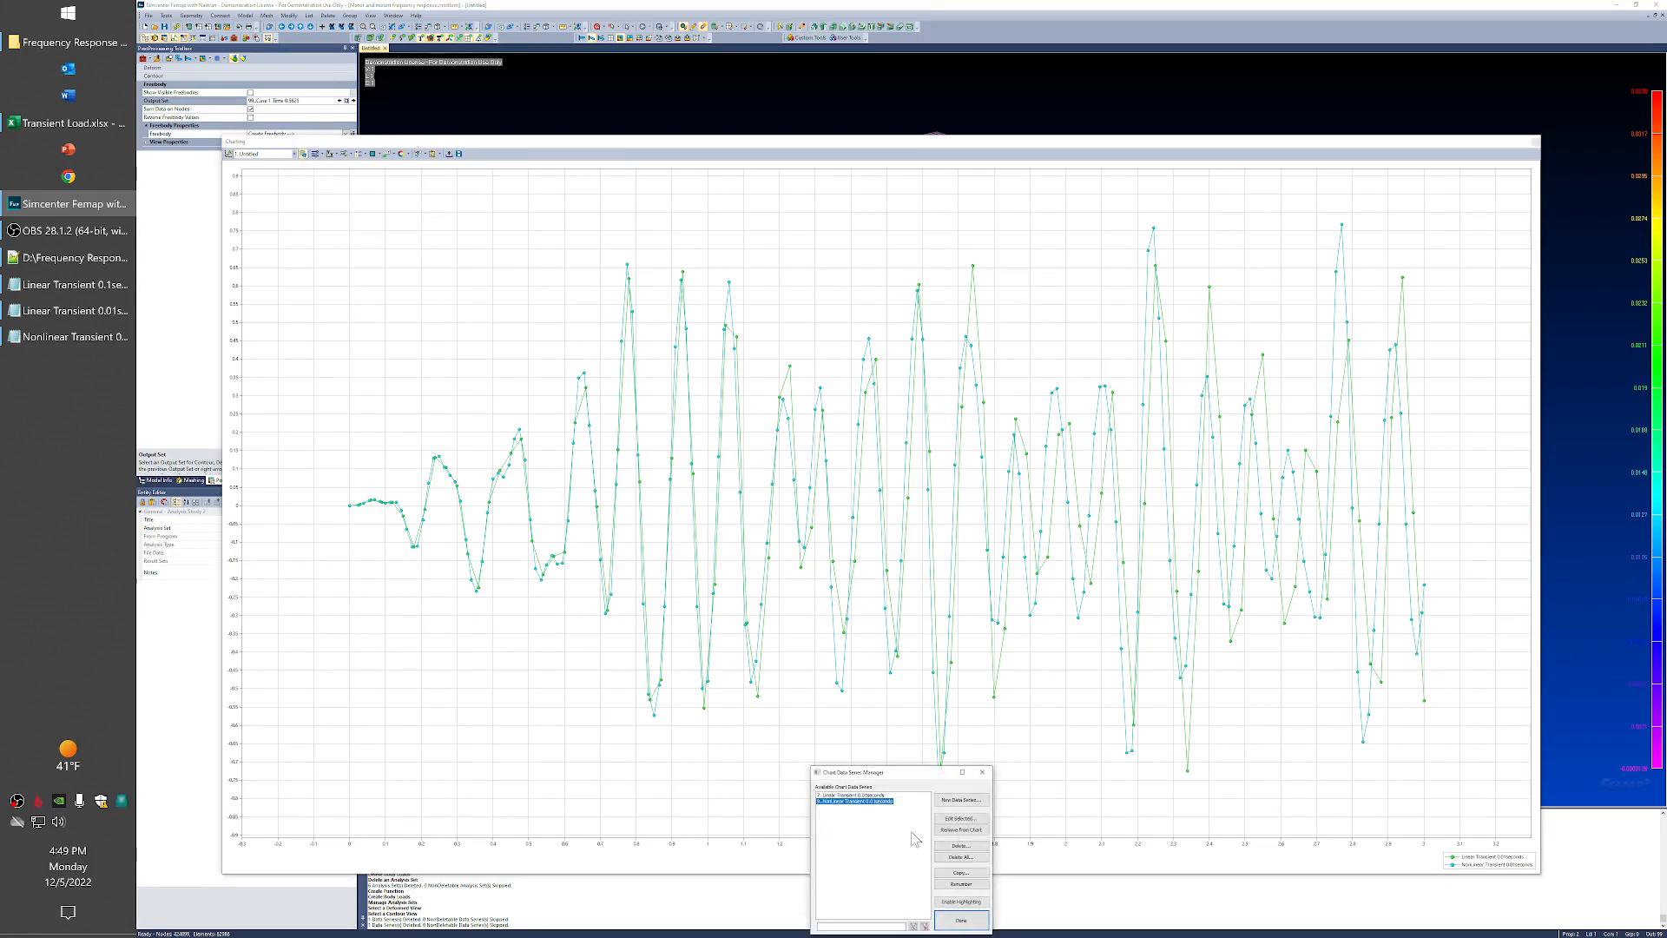
left_click(953, 820)
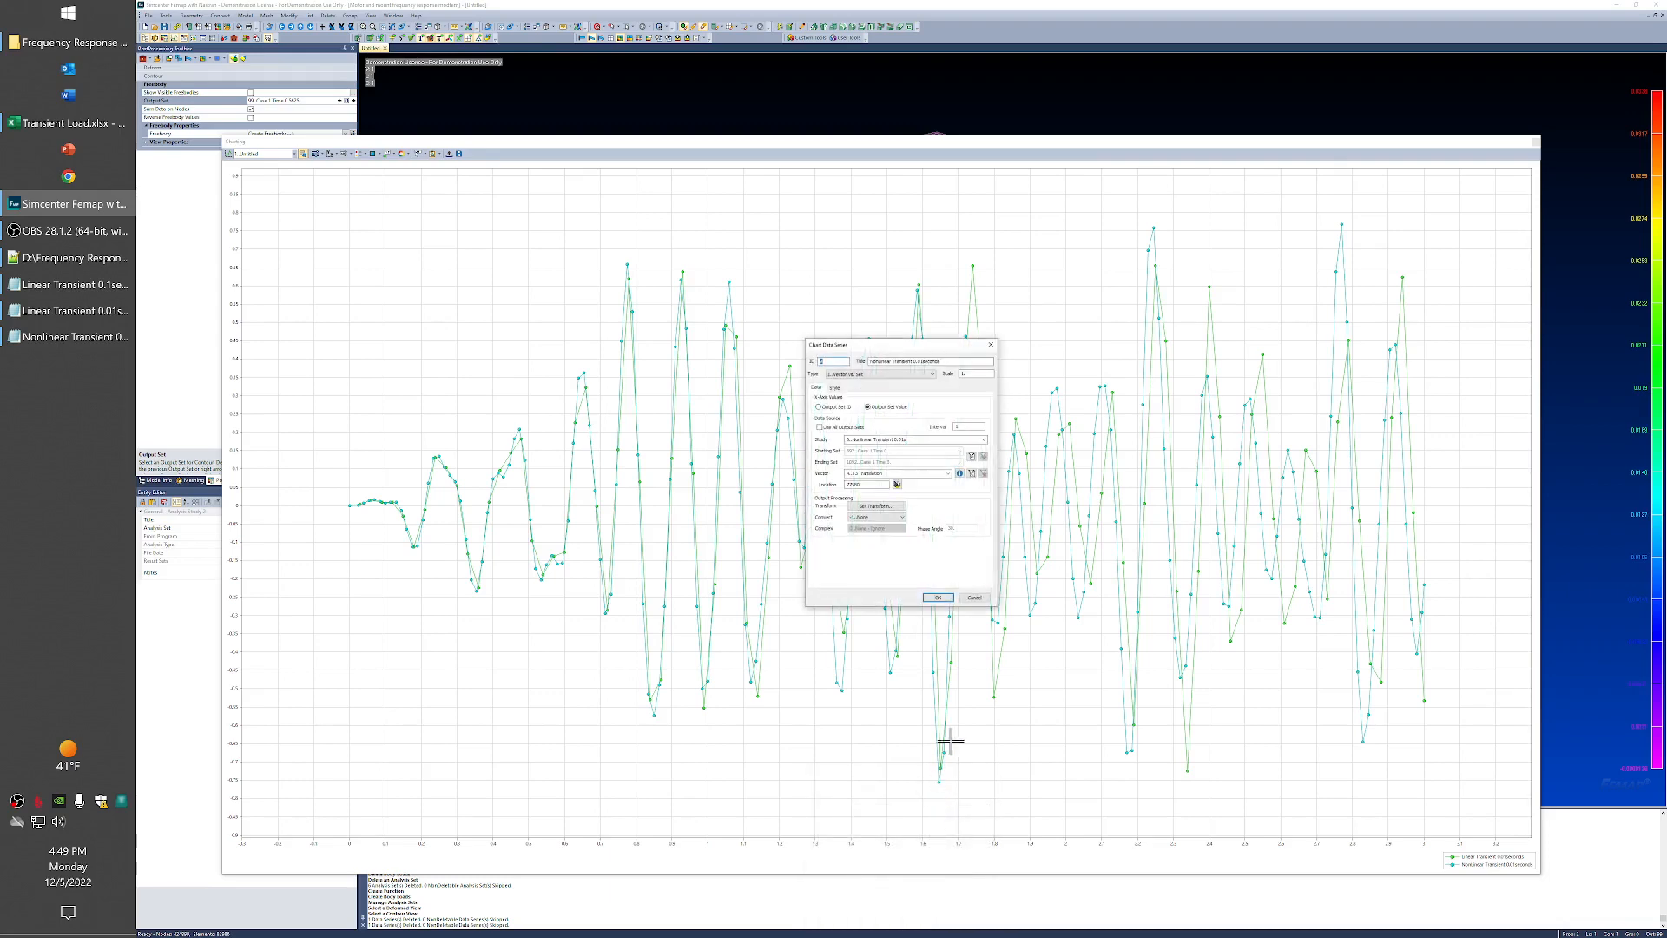
left_click(836, 387)
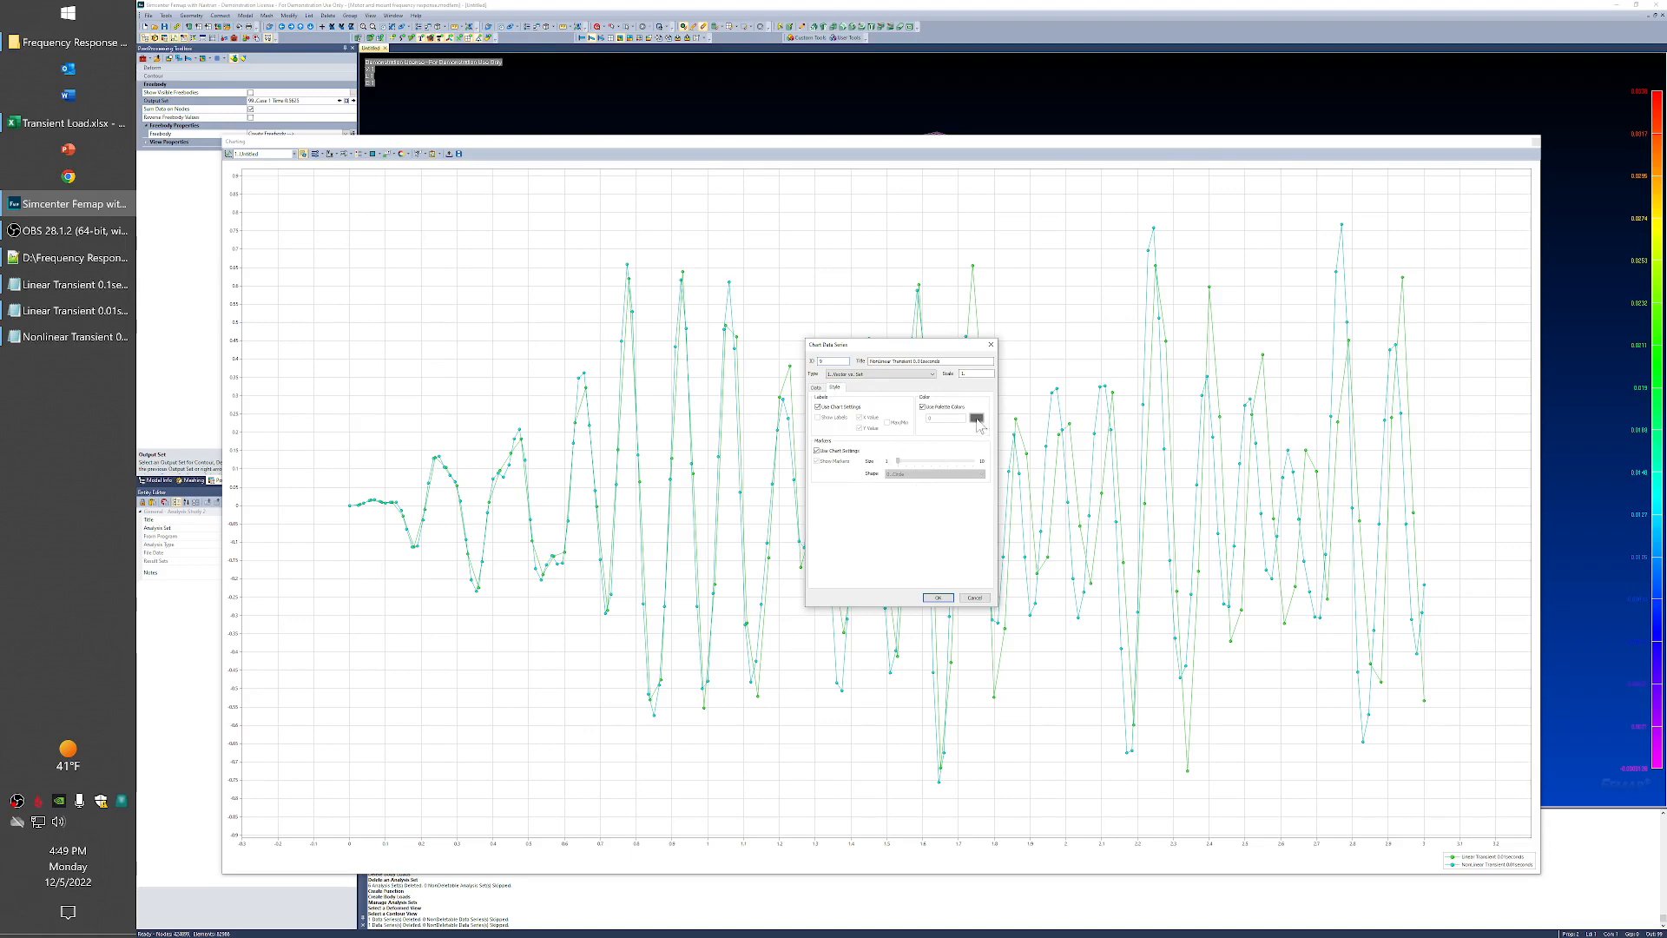
left_click(923, 408)
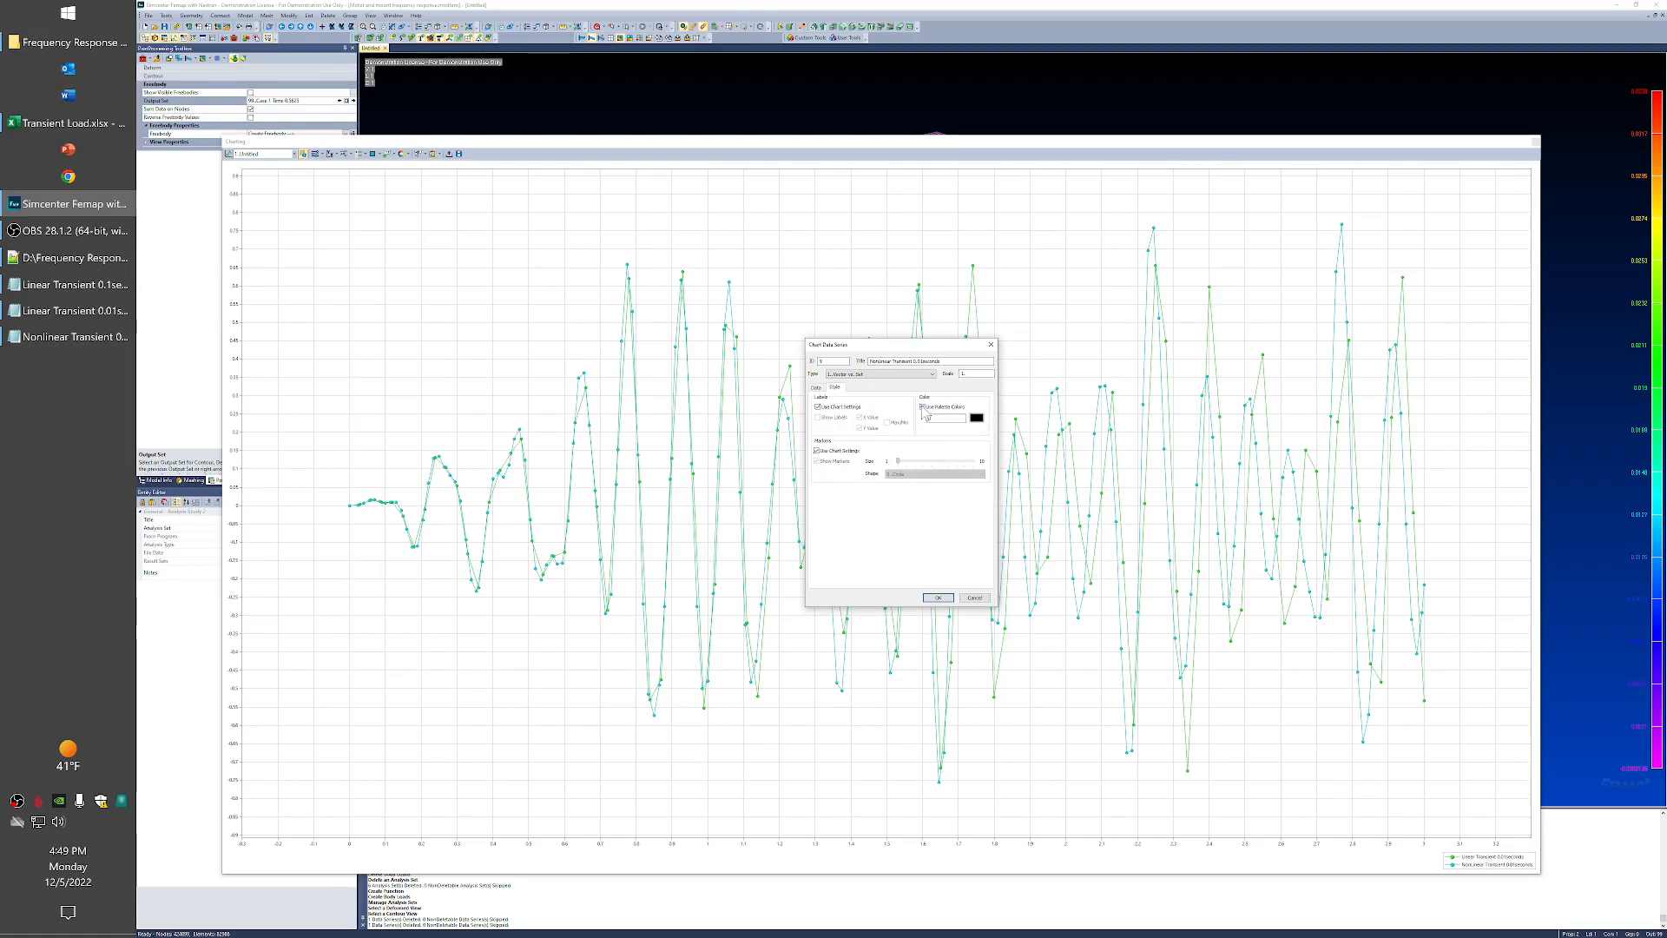
left_click(977, 417)
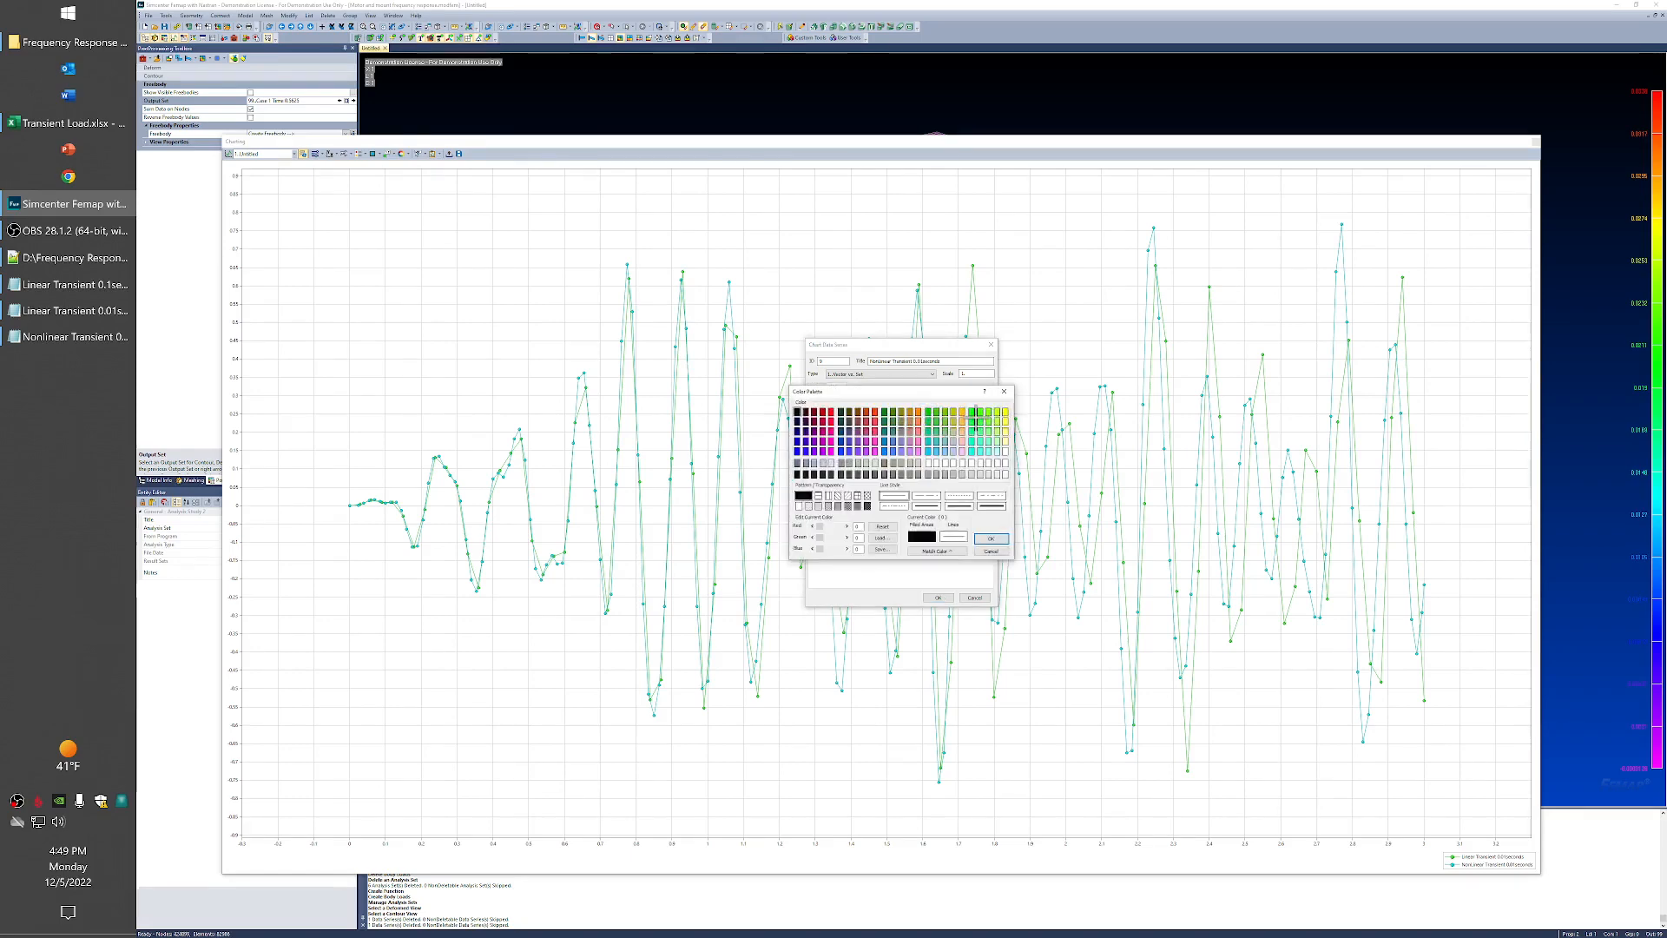
left_click(831, 451)
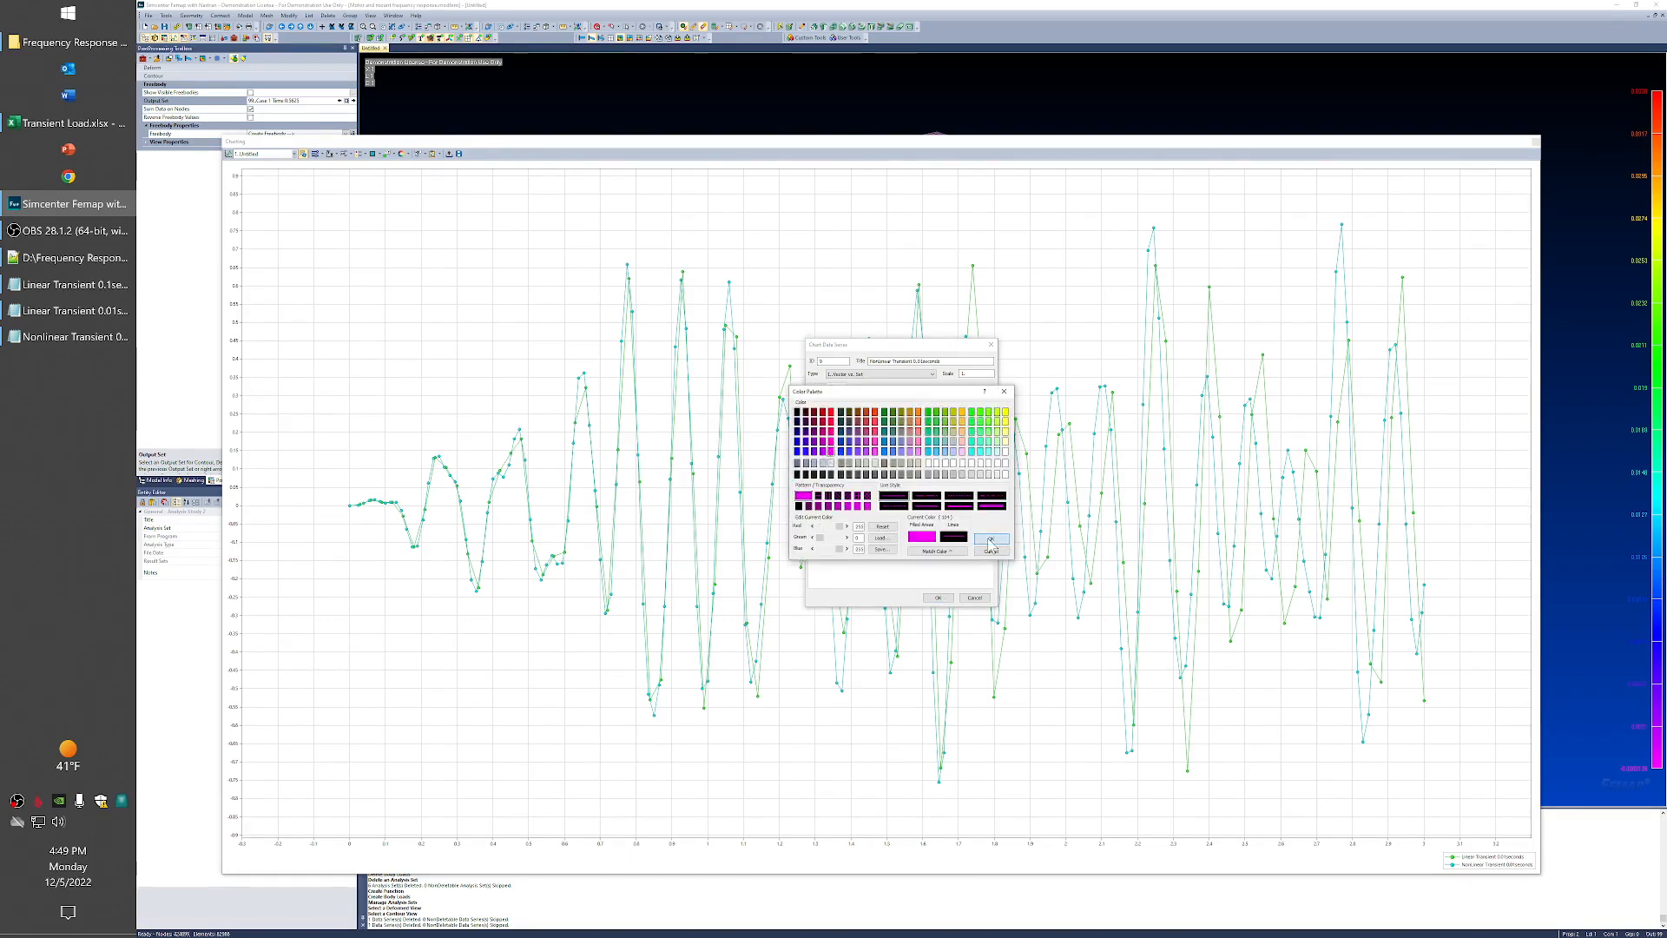
left_click(991, 538)
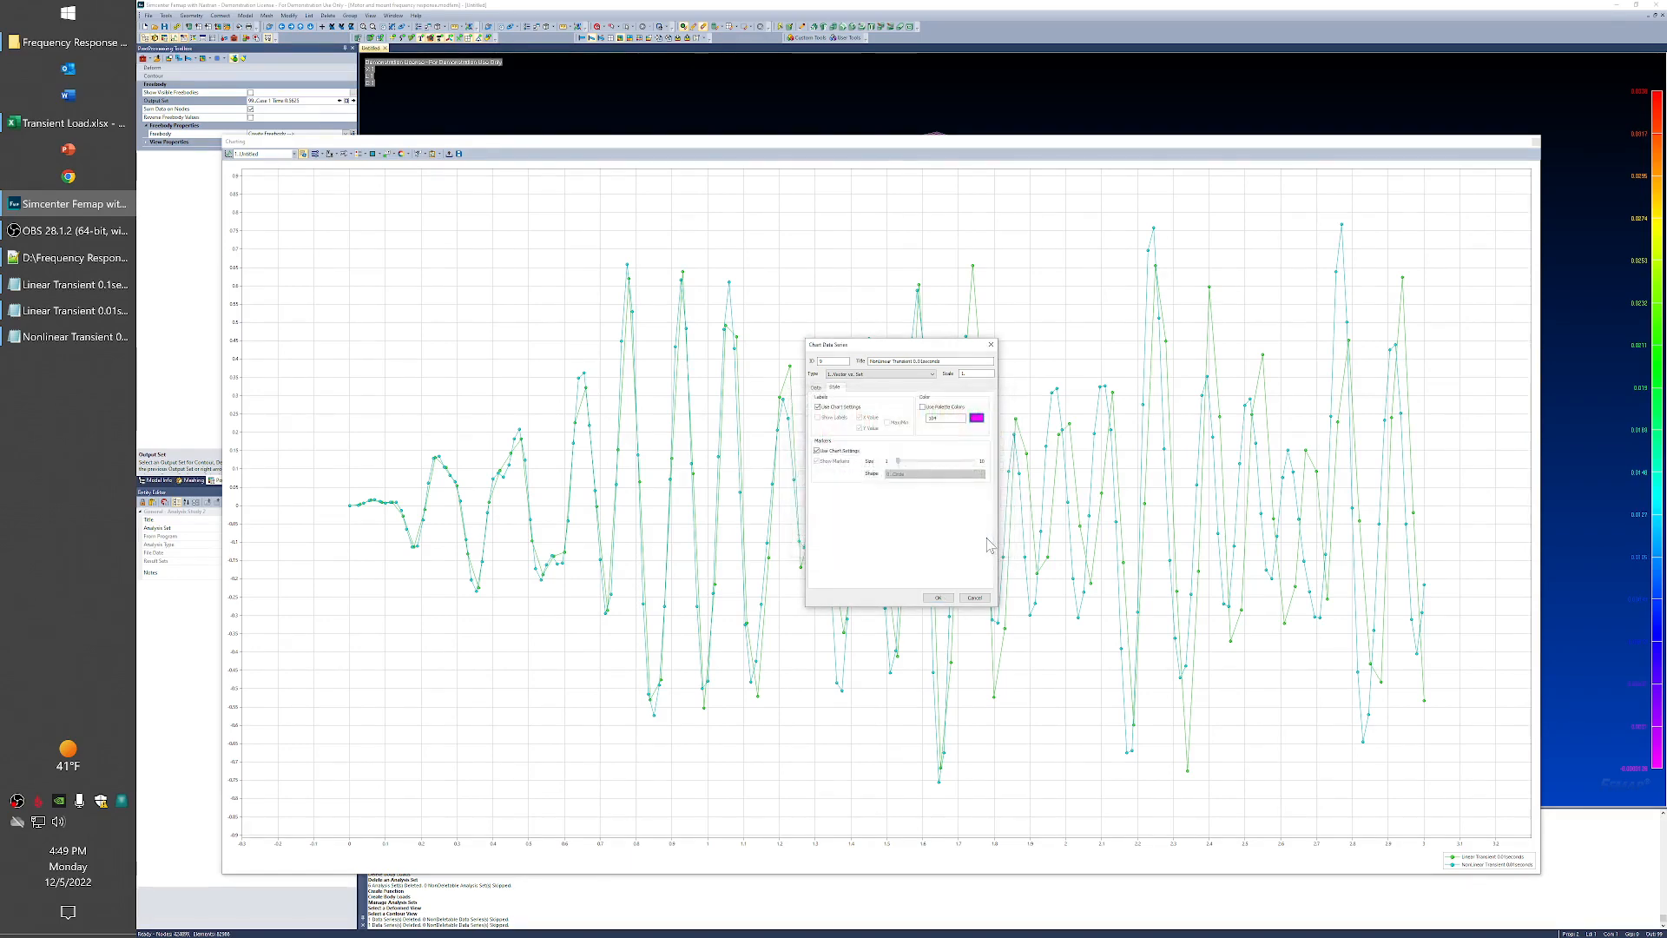
left_click(938, 597)
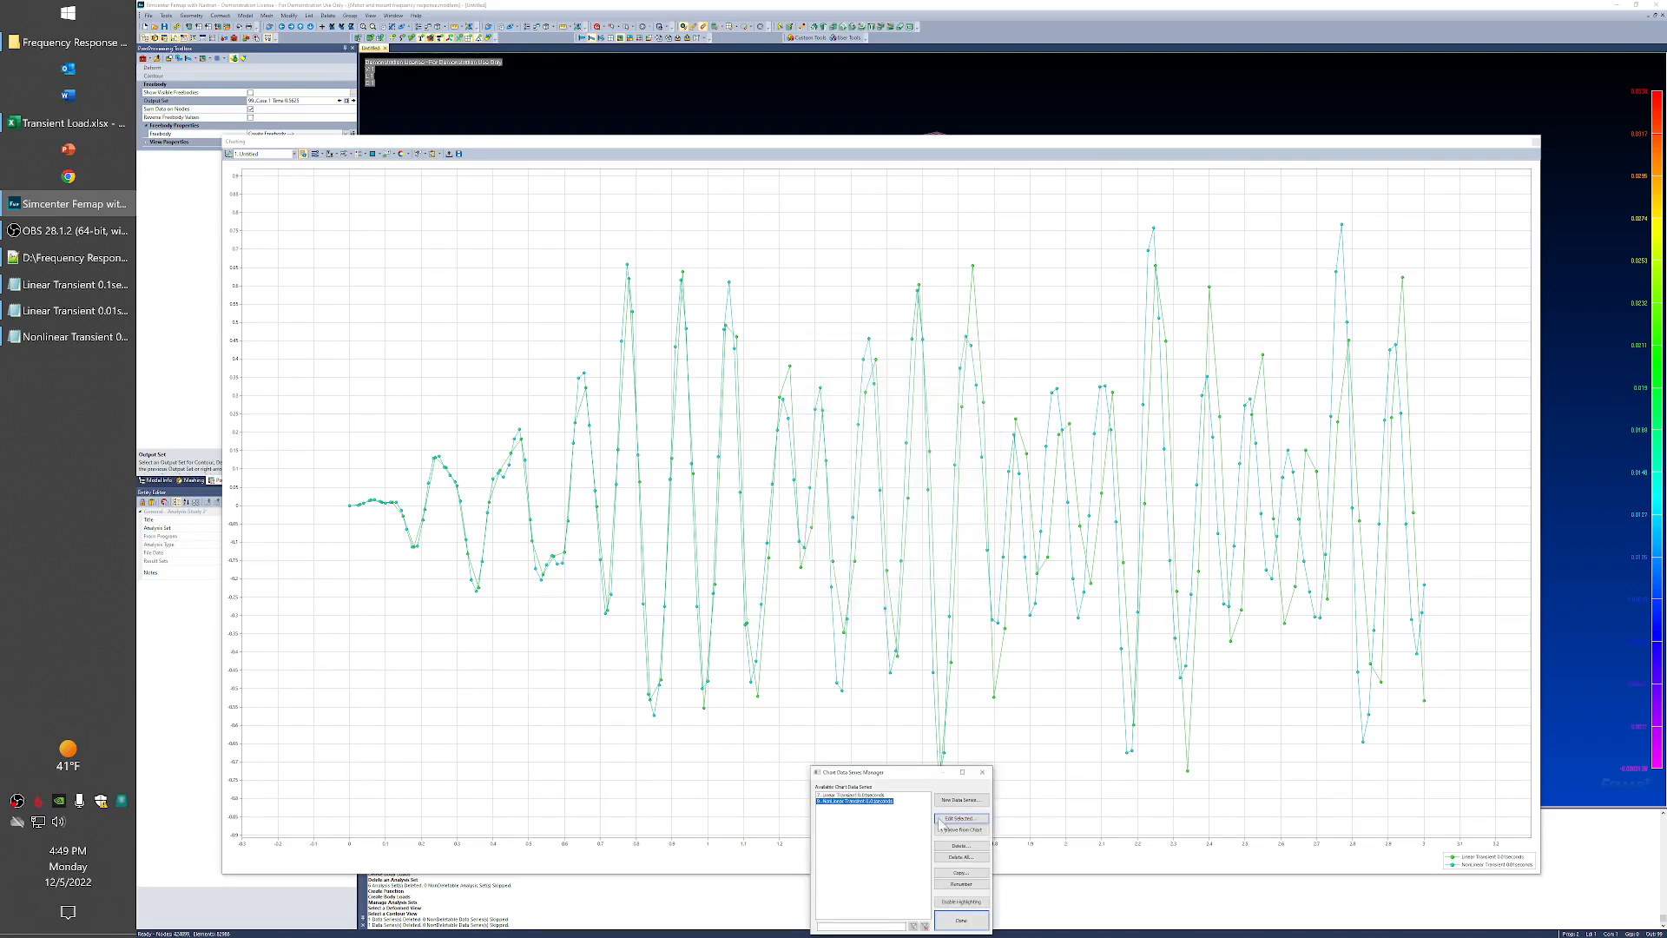
Step: Turn off palette colors for the 0.01 second linear transient series, set its color to black, and close the data series manager
left_click(853, 796)
left_click(967, 819)
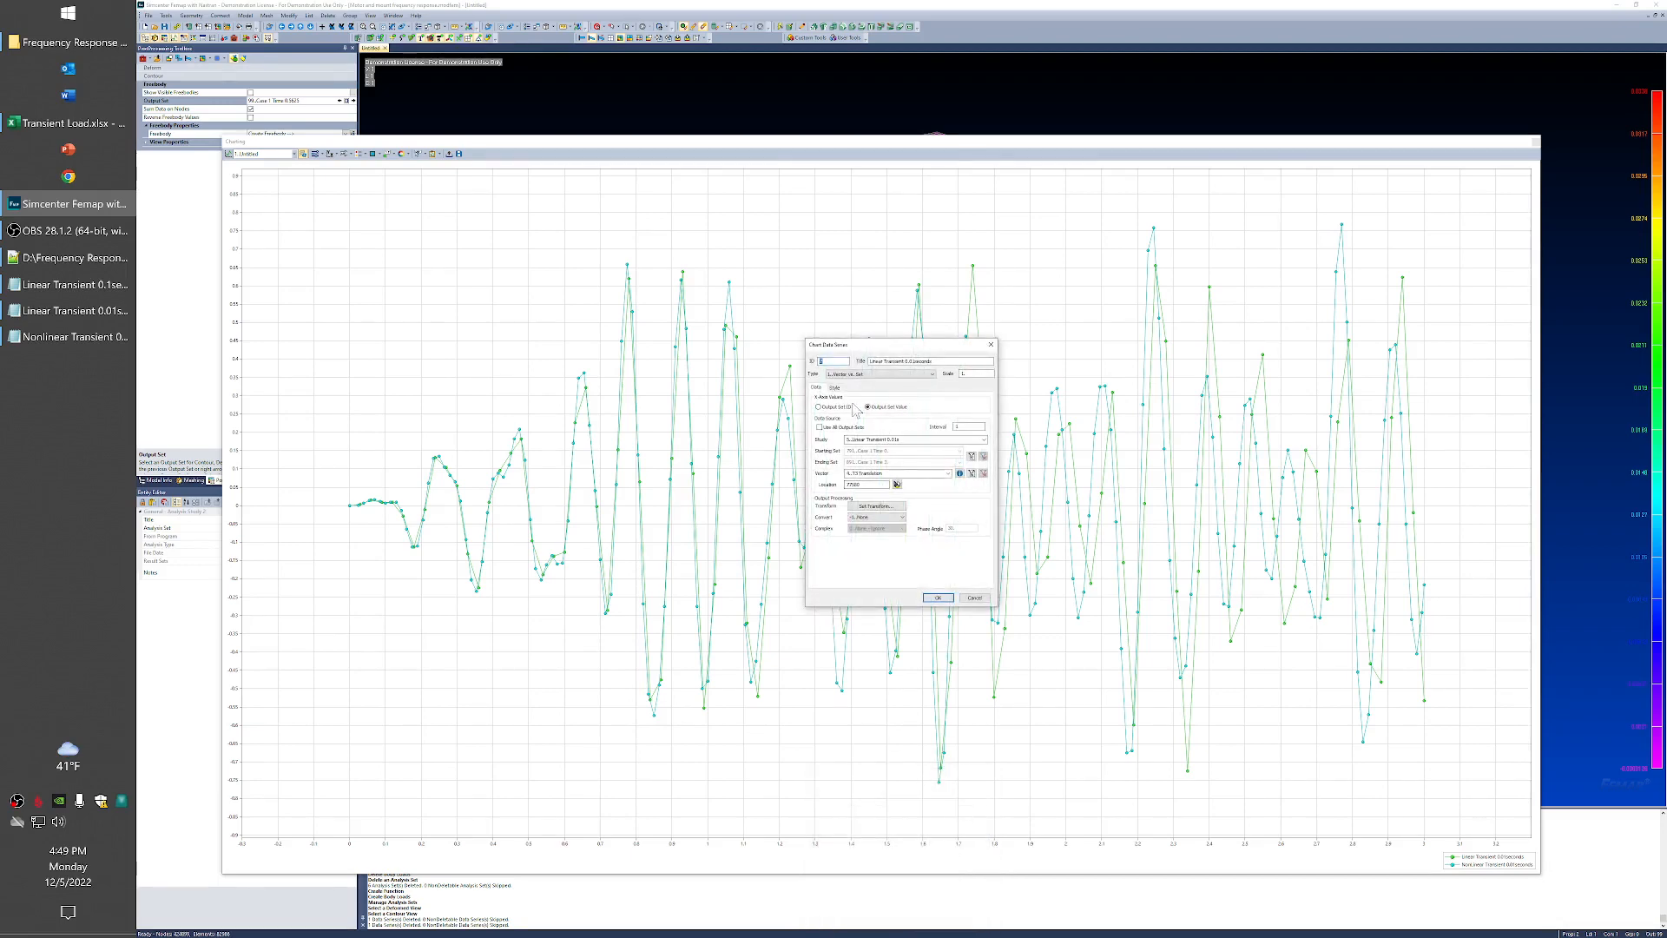
left_click(832, 387)
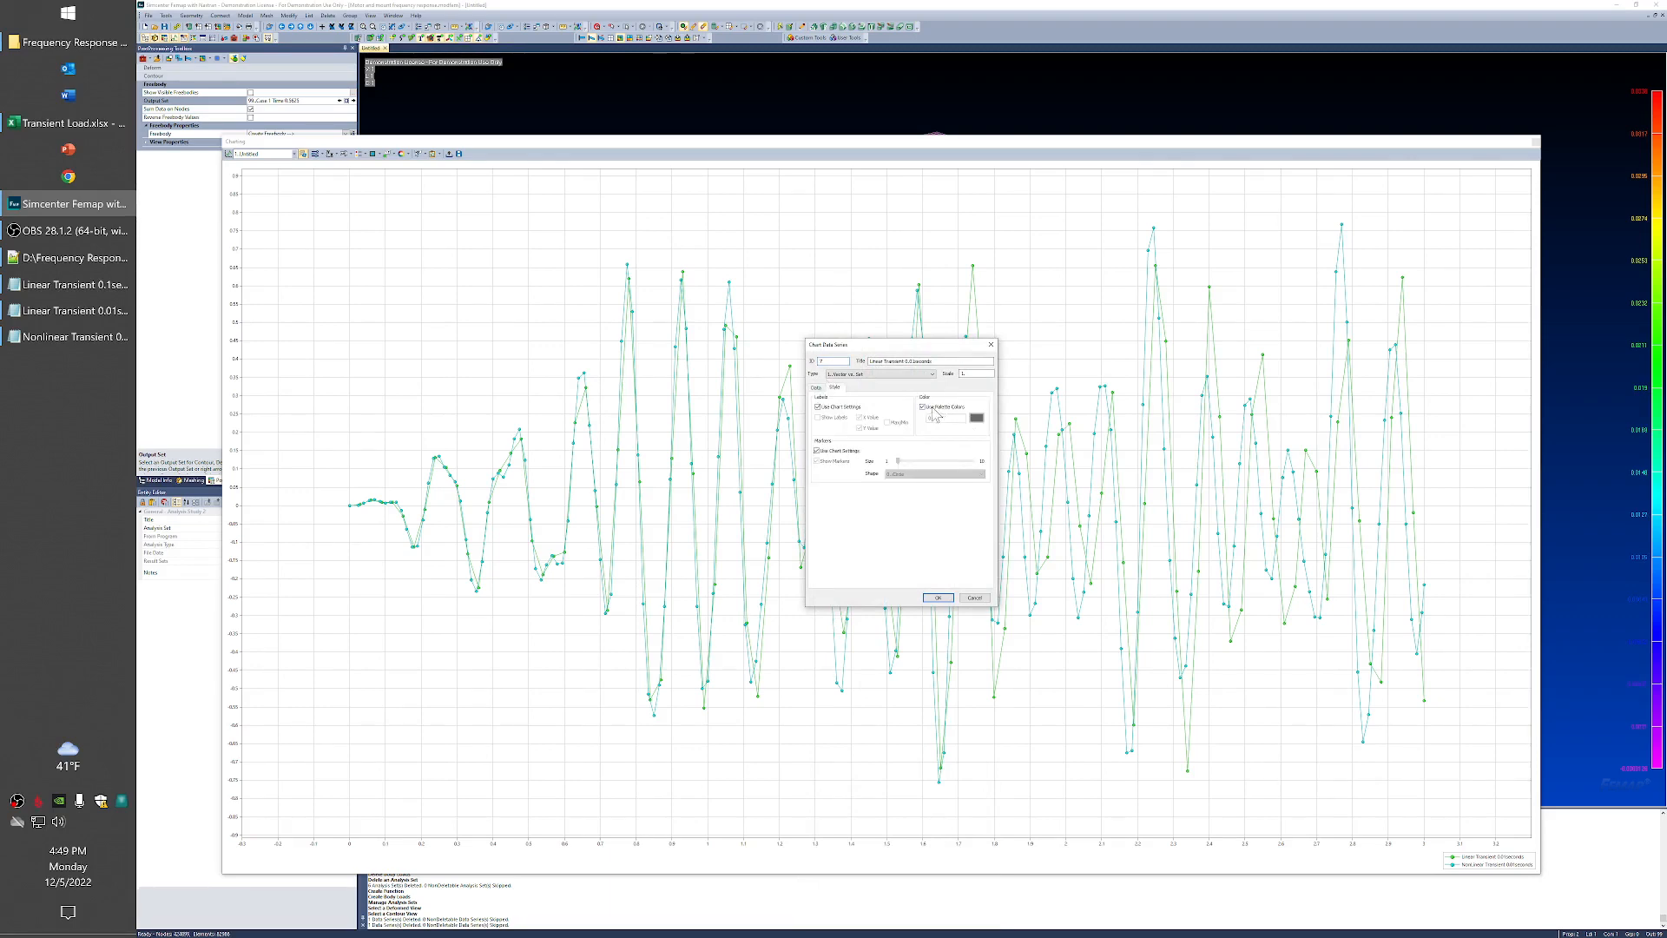
left_click(977, 419)
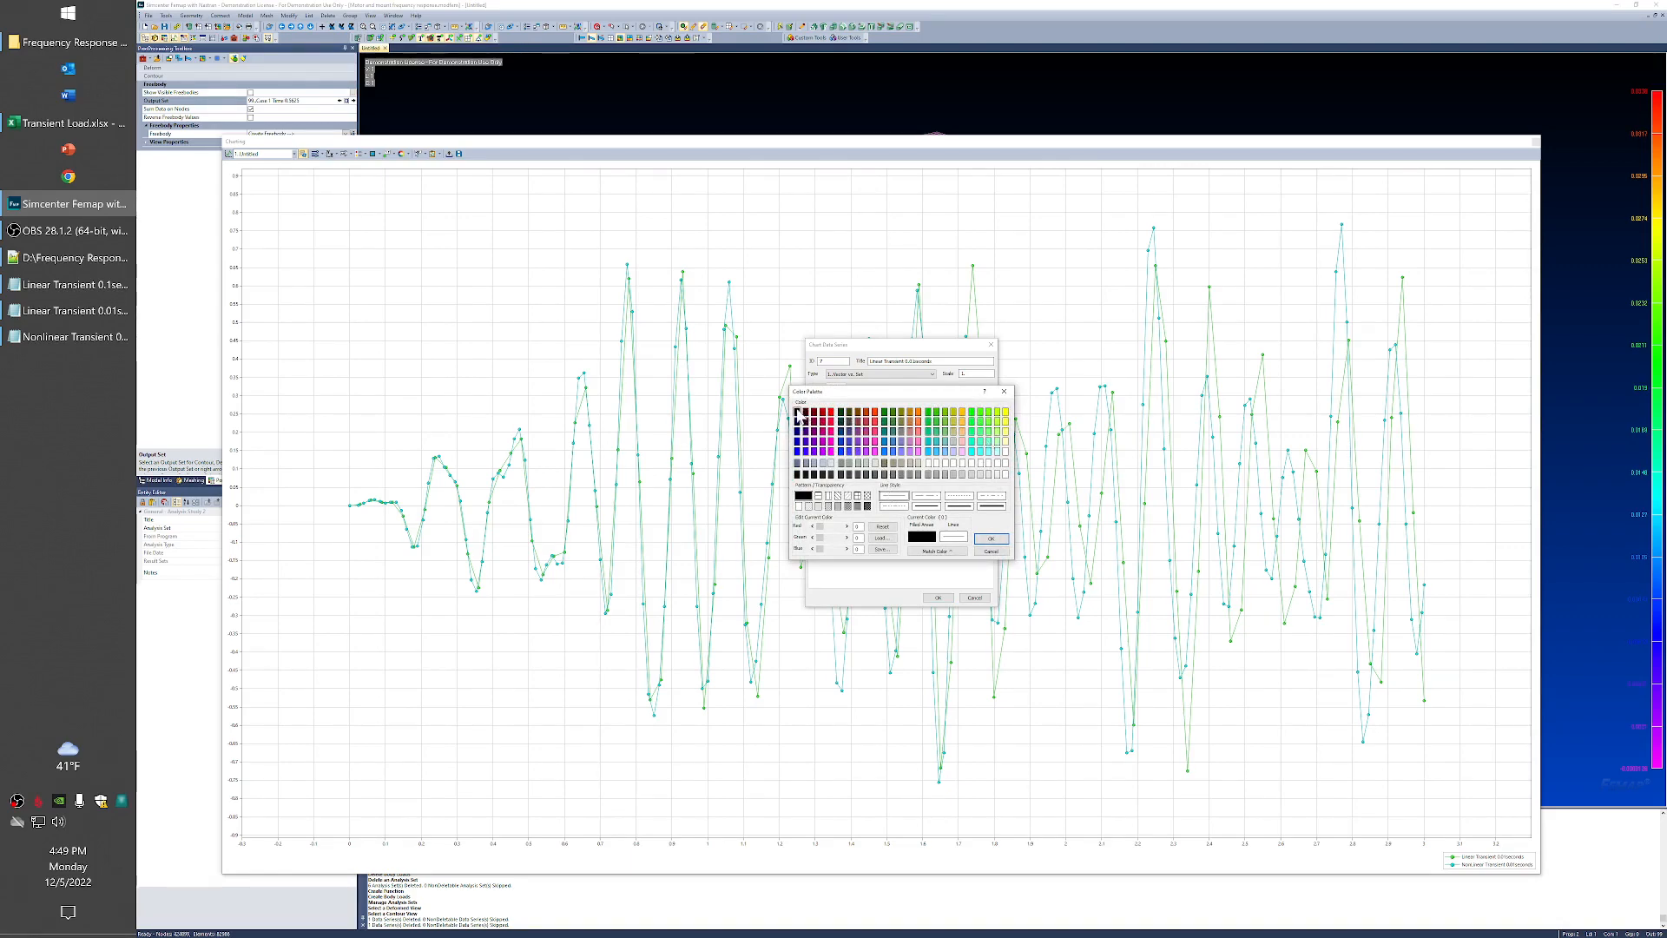
left_click(991, 538)
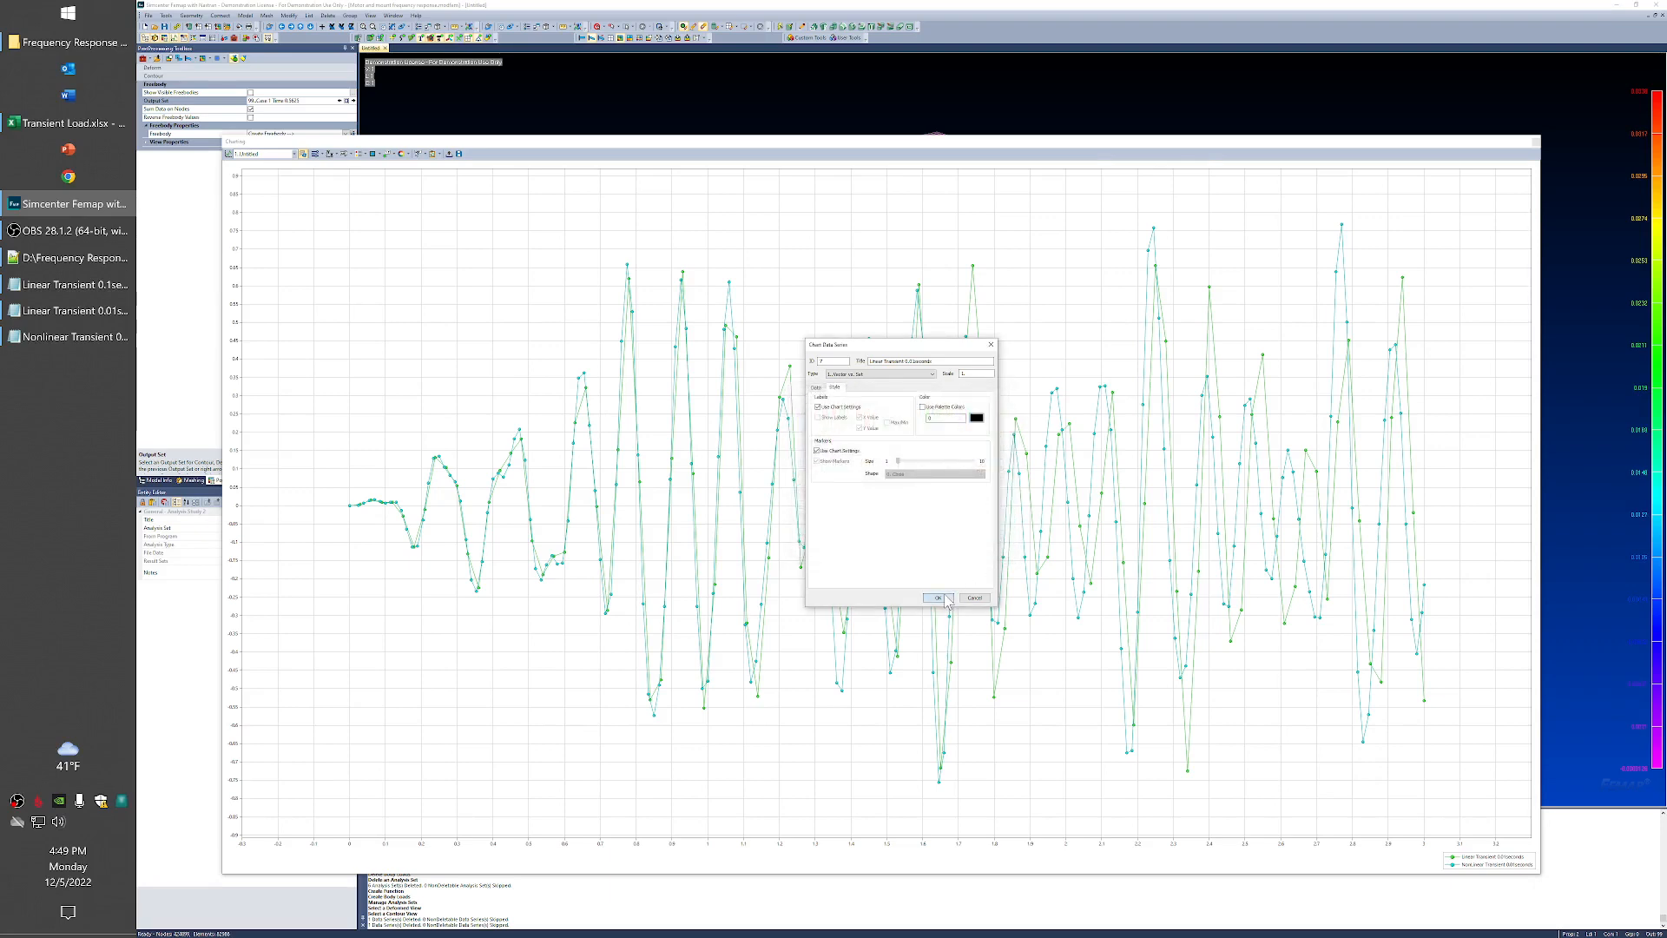
left_click(939, 598)
left_click(962, 922)
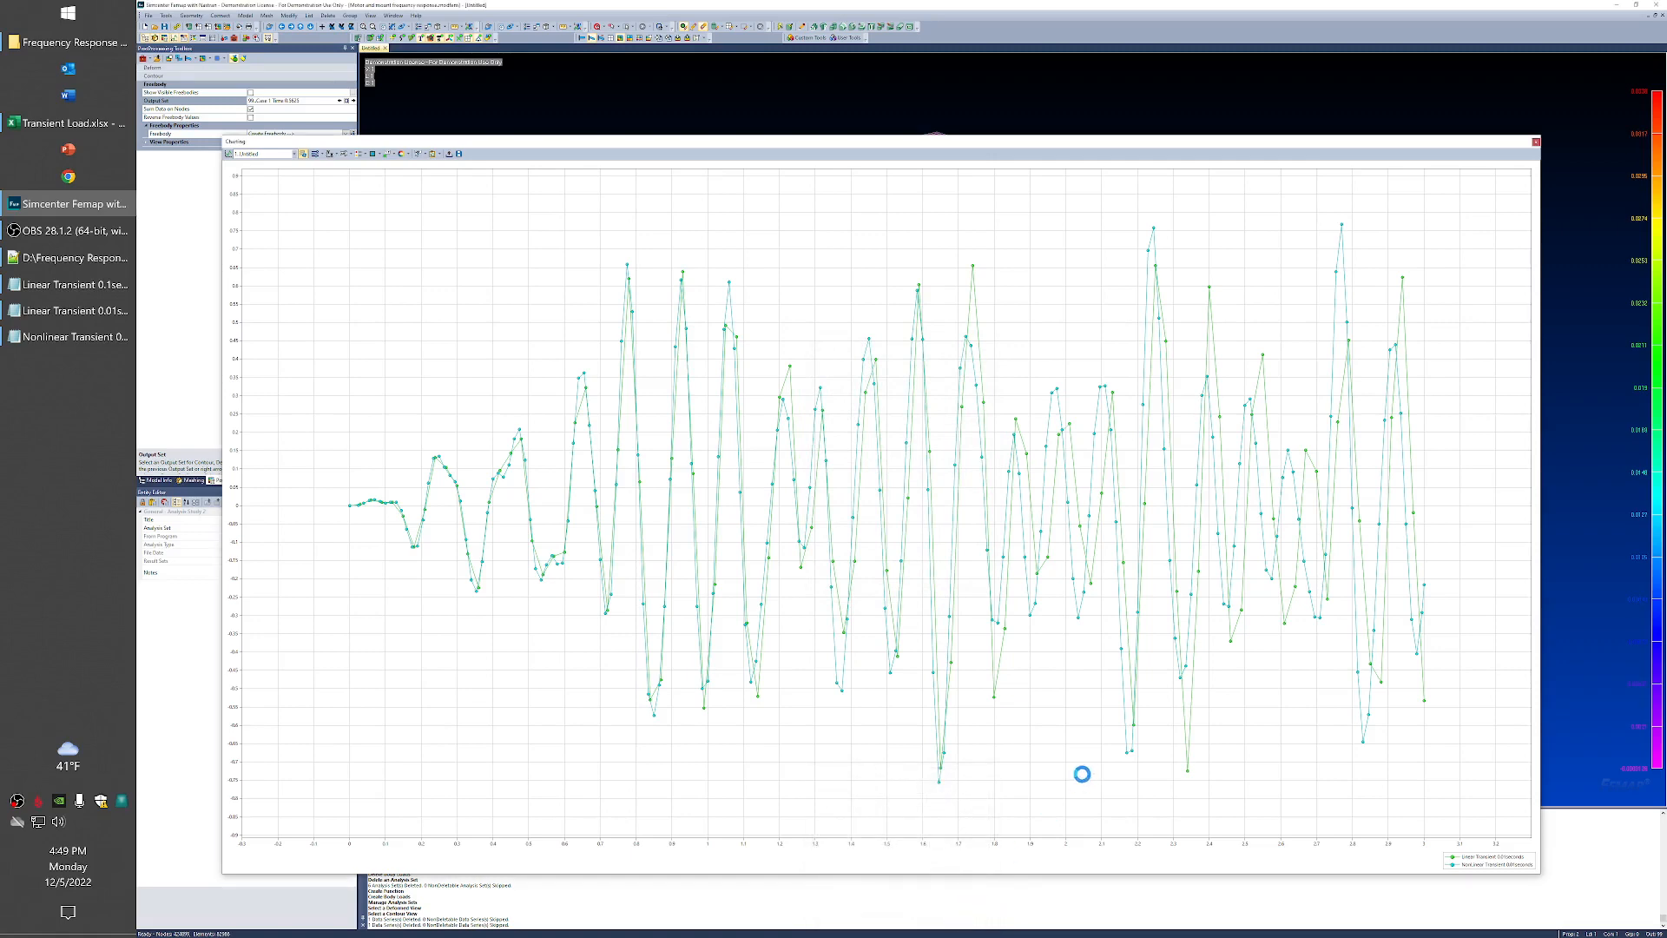